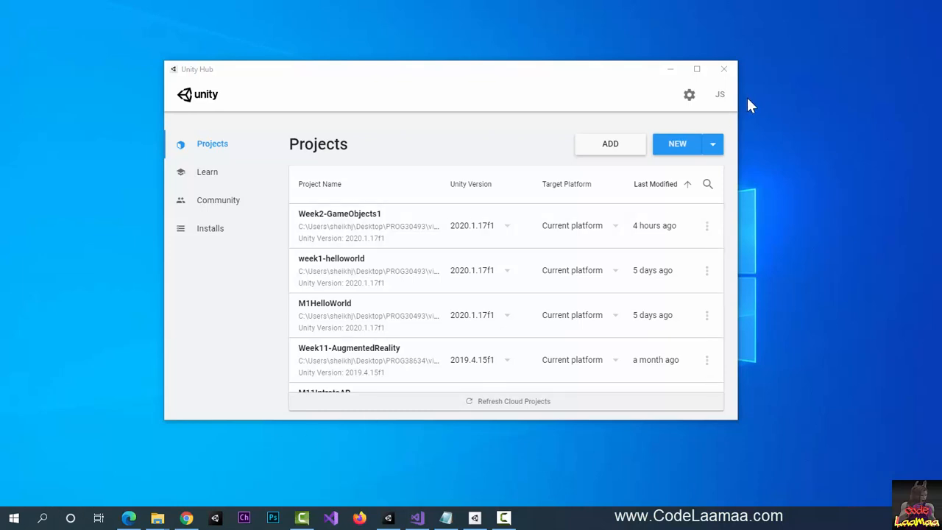
- Start a new 3D project on Unity 2020.1.17f1 named M2-3DWorld1
left_click(714, 146)
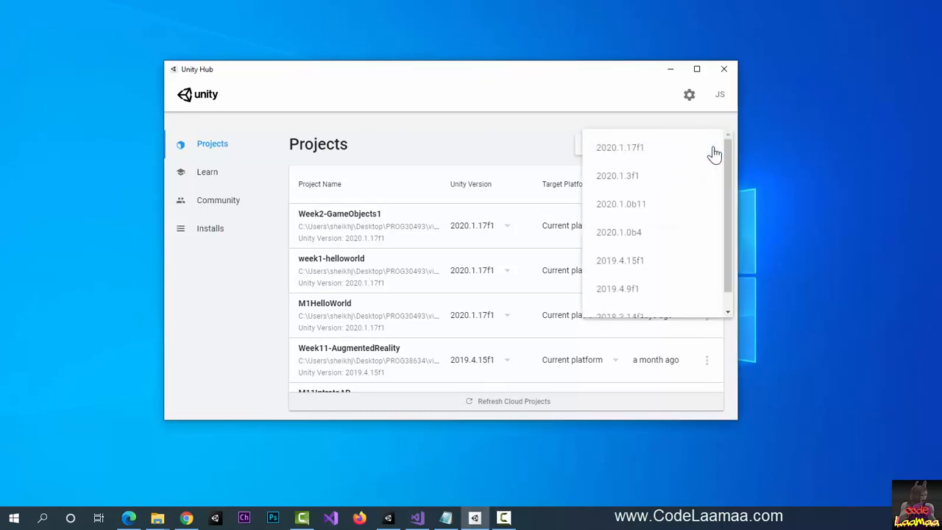
left_click(622, 148)
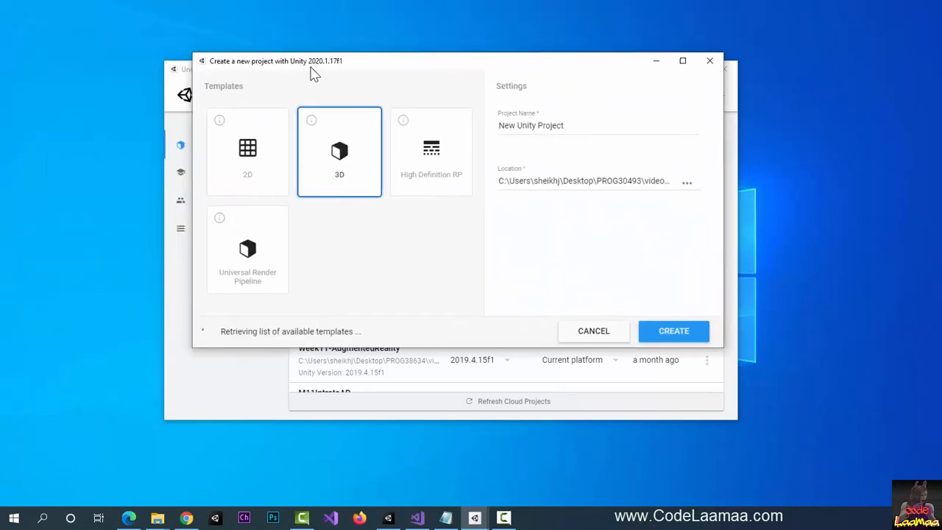
double_click(571, 126)
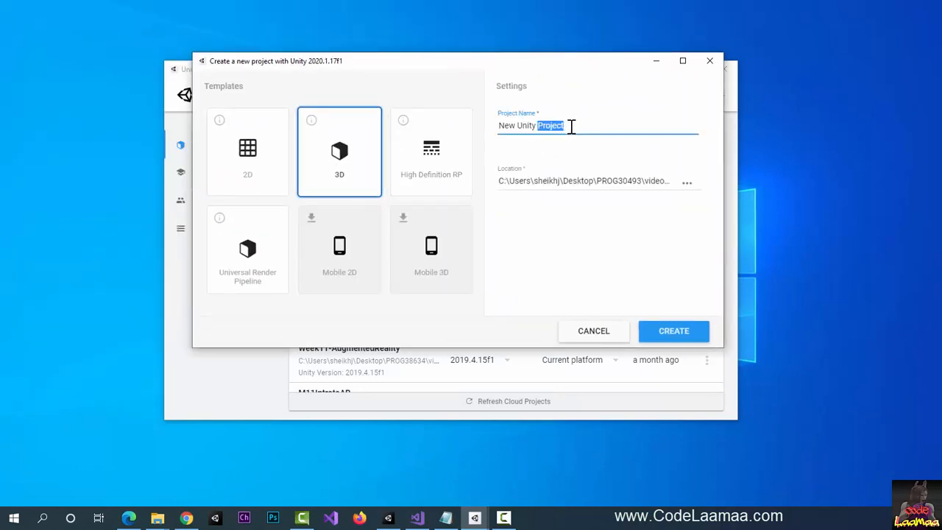
key("BackSpace")
key("BackSpace")
key("BackSpace")
key("BackSpace")
key("BackSpace")
key("BackSpace")
key("BackSpace")
key("BackSpace")
key("BackSpace")
key("BackSpace")
key("BackSpace")
type("Modu")
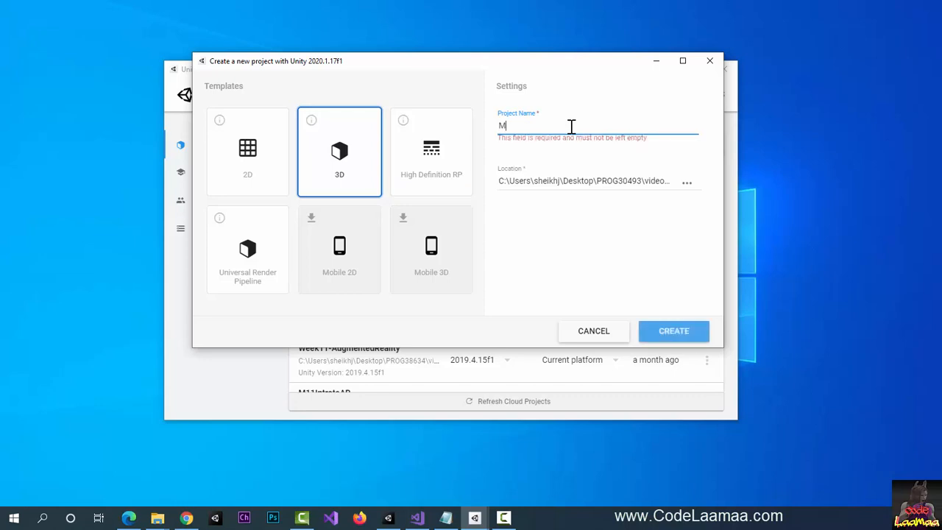
key("BackSpace")
key("BackSpace")
key("BackSpace")
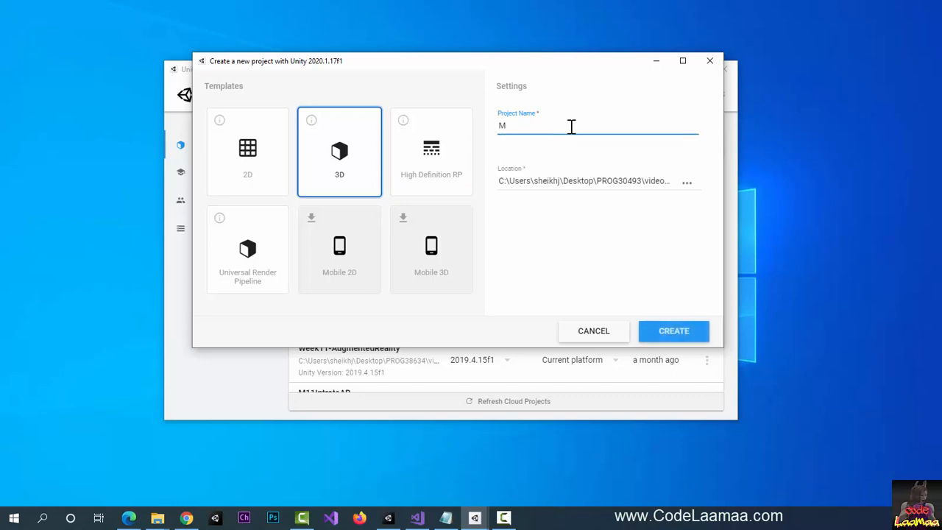
type("2-3DWorld1")
- Set the project location to the code folder and create the project
left_click(689, 190)
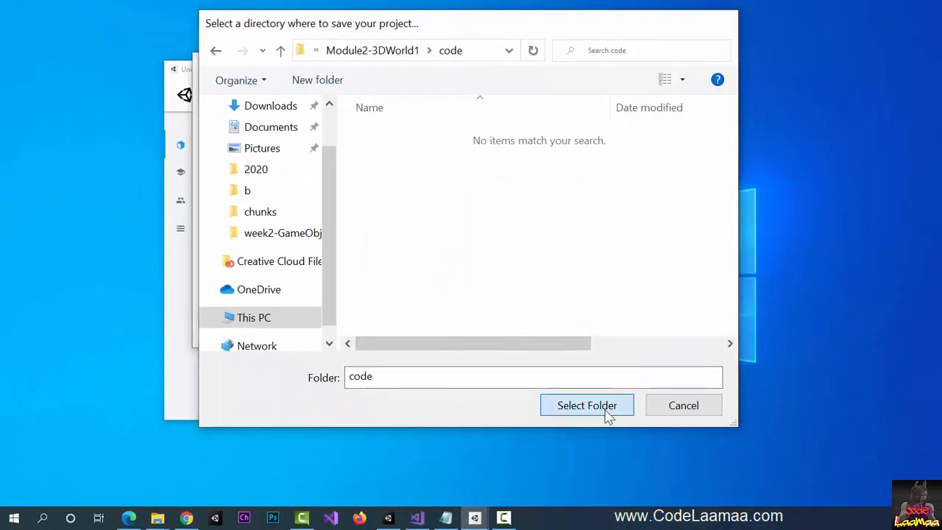
left_click(608, 415)
left_click(666, 332)
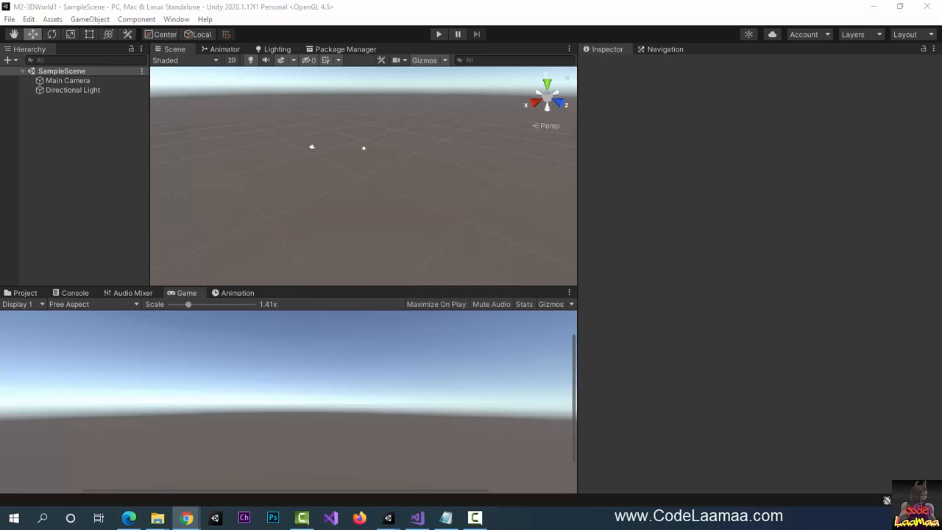
- Bring the Chrome window showing the Unity Asset Store onto the screen
left_click_drag(0, 89, 441, 2)
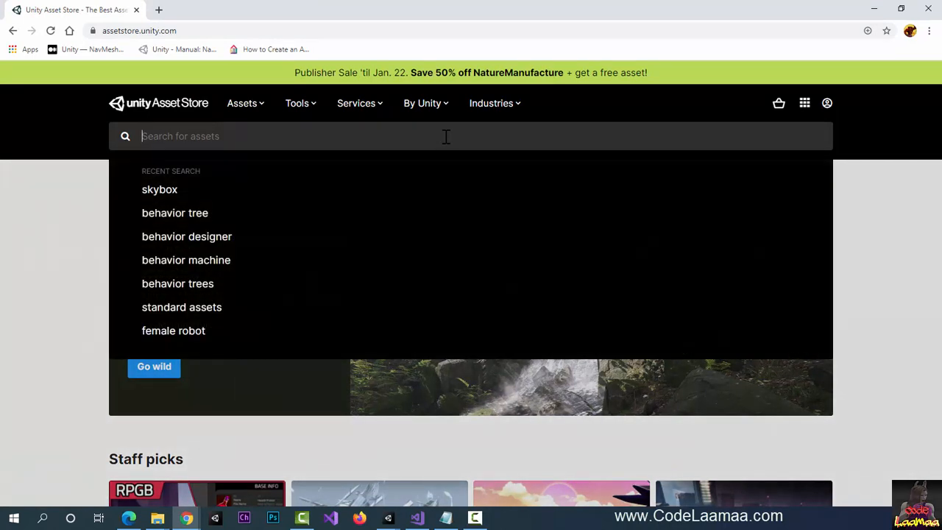
- Search the Asset Store for 'unity chan' and open the Unity-Chan! Model page
type("unity")
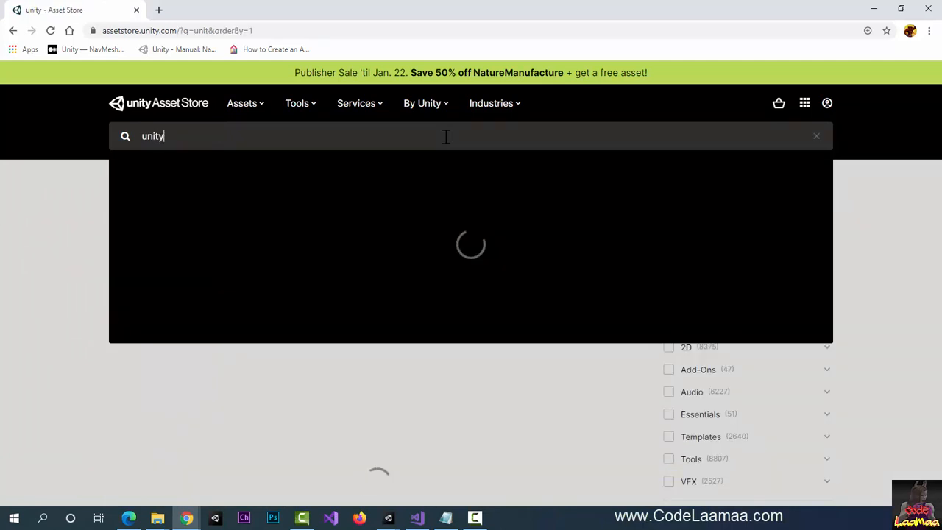
type(" chan")
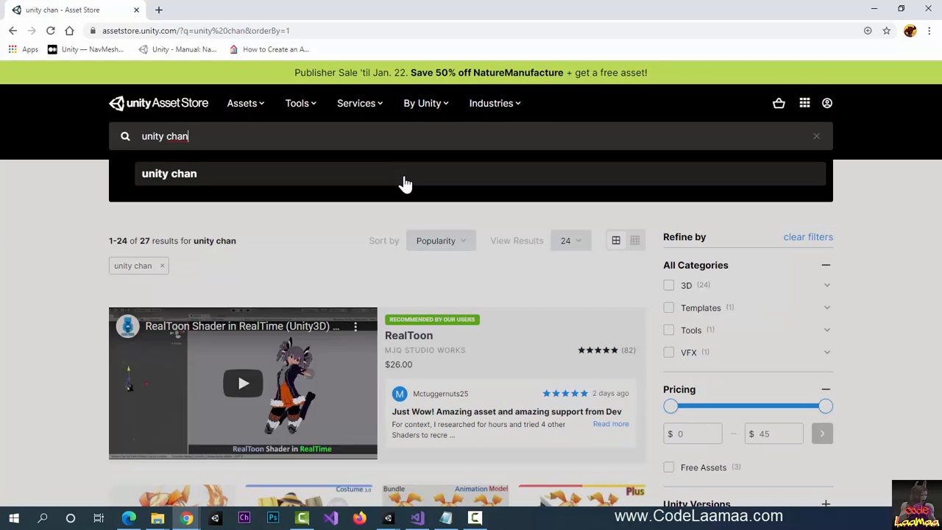
left_click(405, 184)
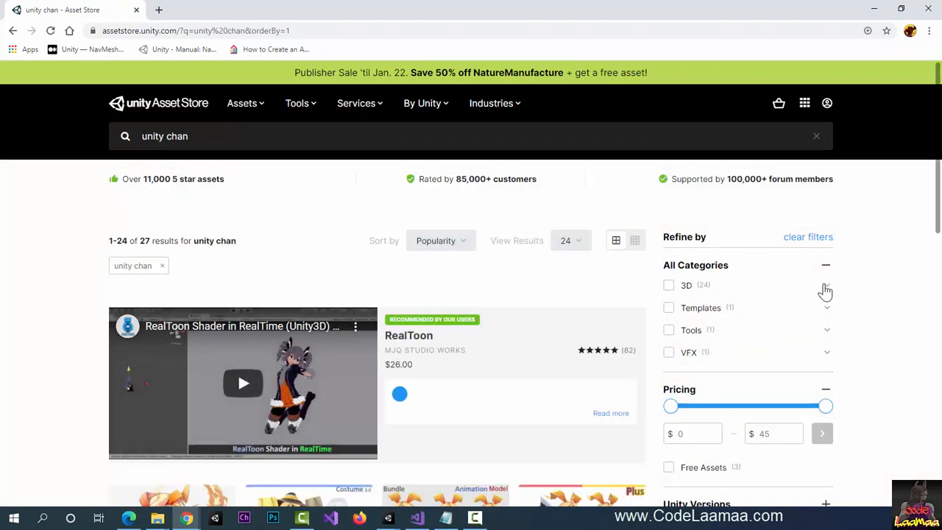
scroll(813, 302, "down", 4)
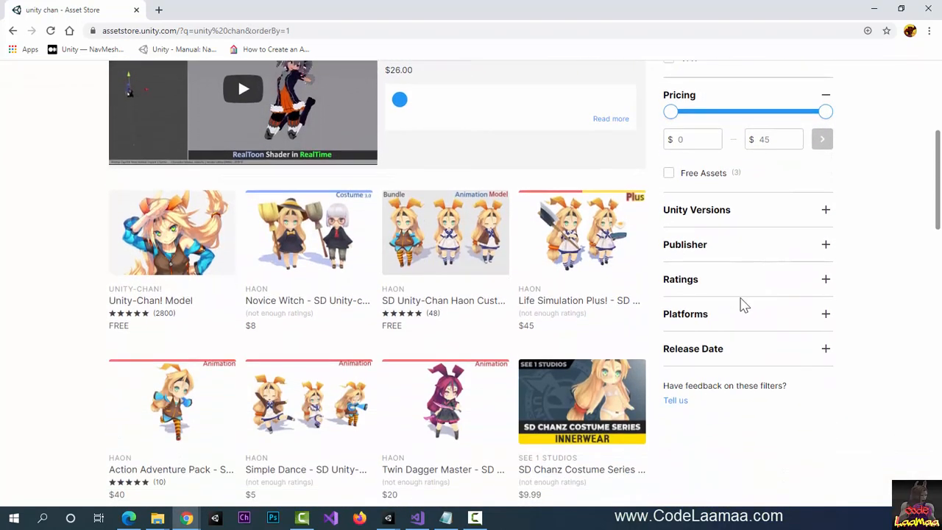
left_click(135, 307)
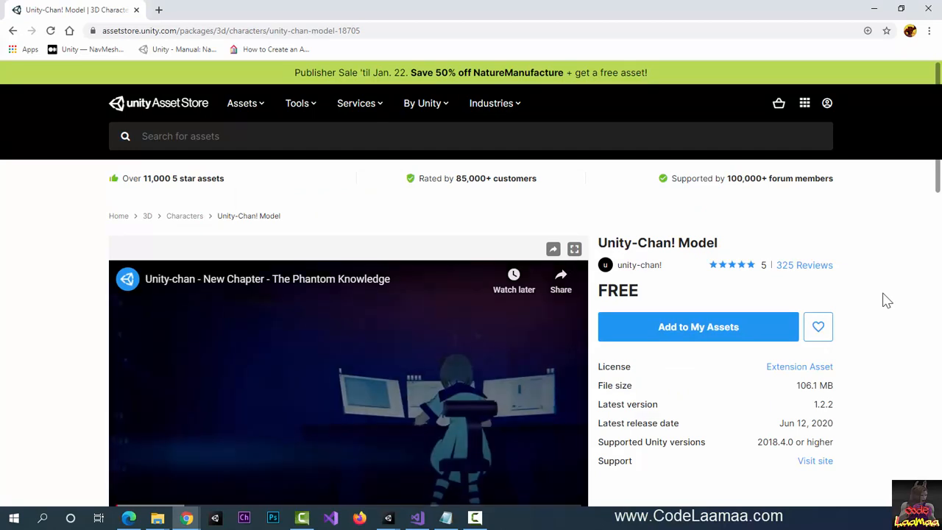
- Add the free Unity-Chan! Model to My Assets and move the browser aside
scroll(886, 329, "down", 2)
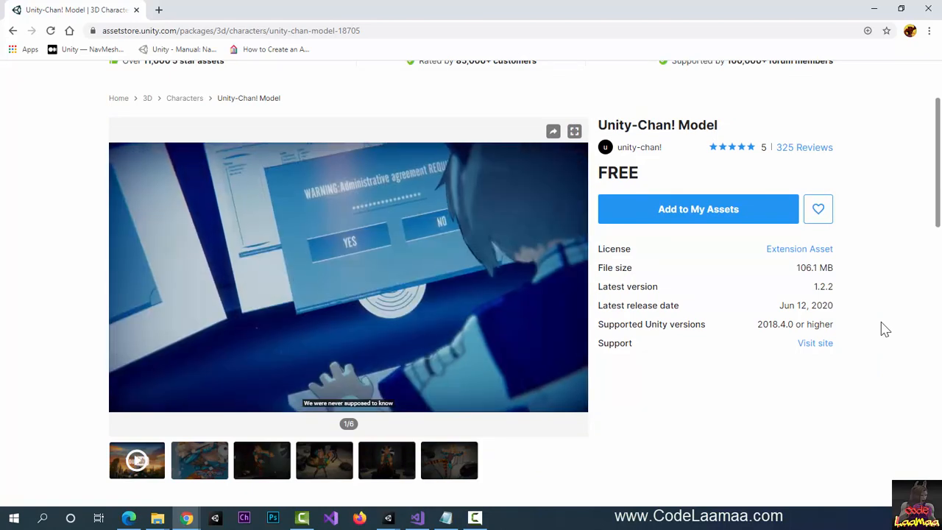
scroll(886, 329, "down", 1)
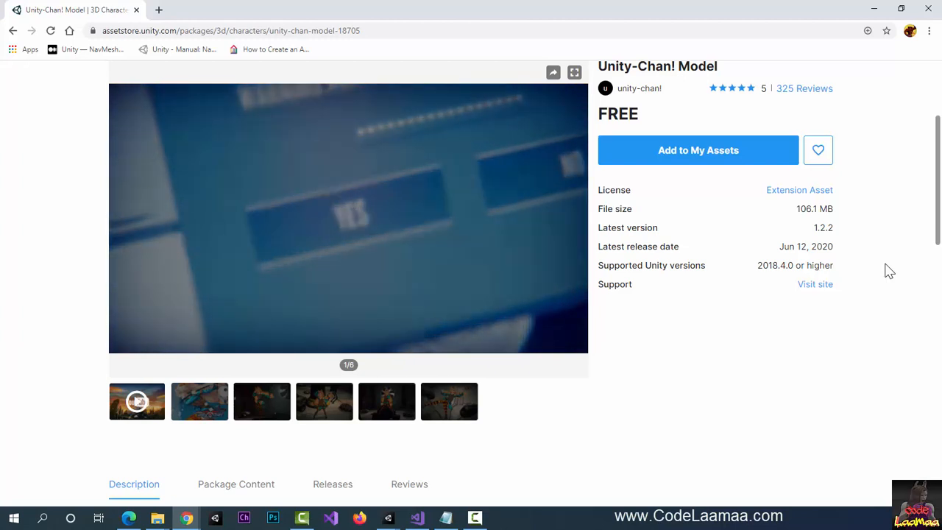
scroll(889, 271, "up", 2)
scroll(889, 270, "up", 1)
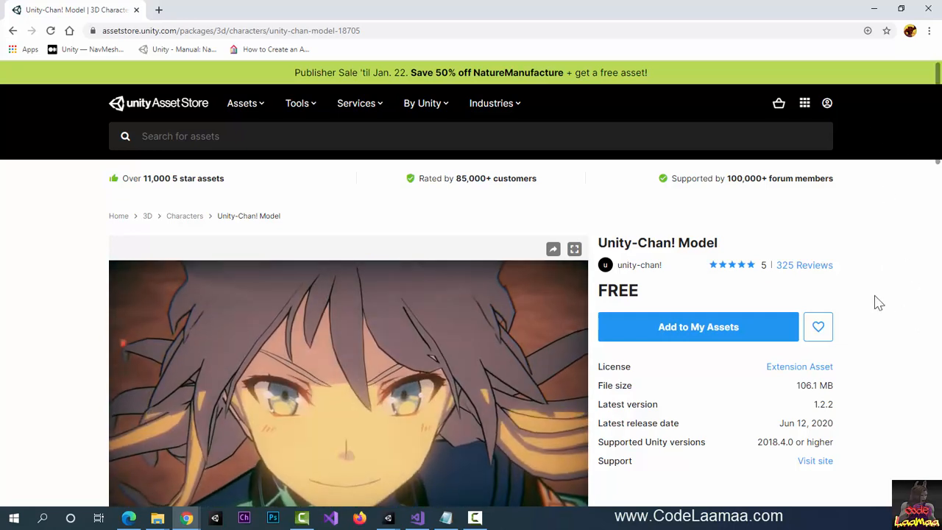
left_click(700, 340)
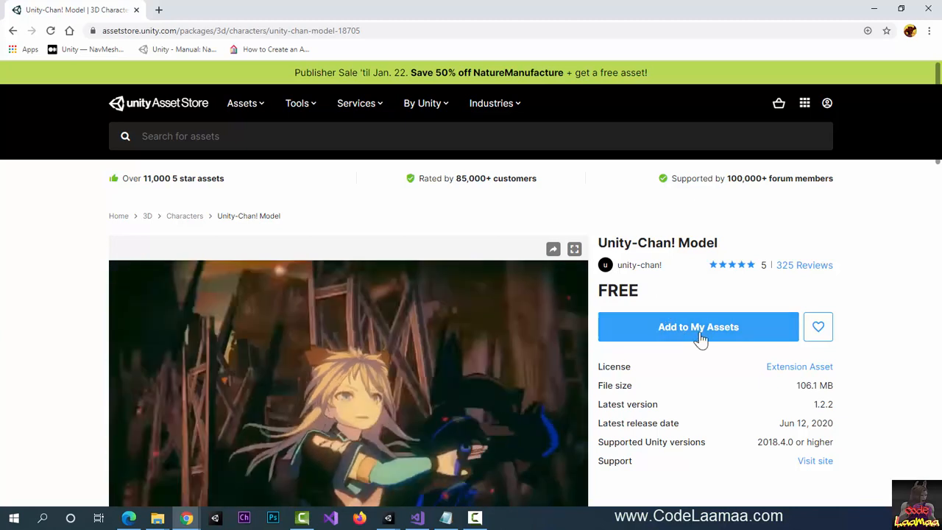
left_click(725, 336)
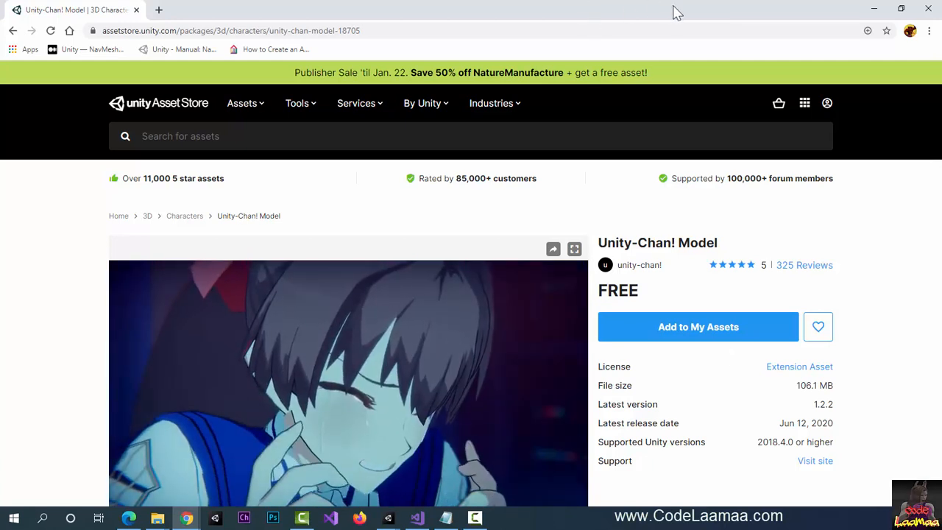
left_click_drag(674, 12, 0, 129)
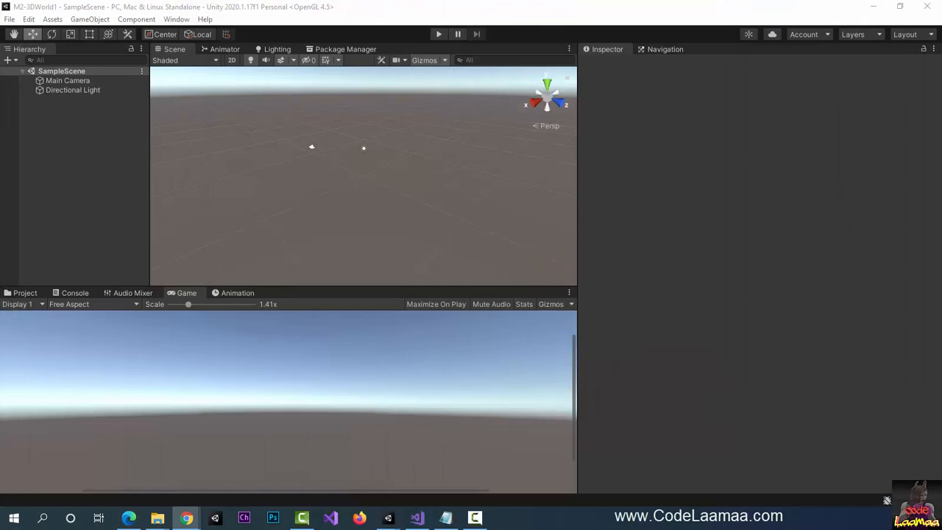
- Search the Package Manager's project packages for 'unity chan', then bring the store page back
left_click(355, 49)
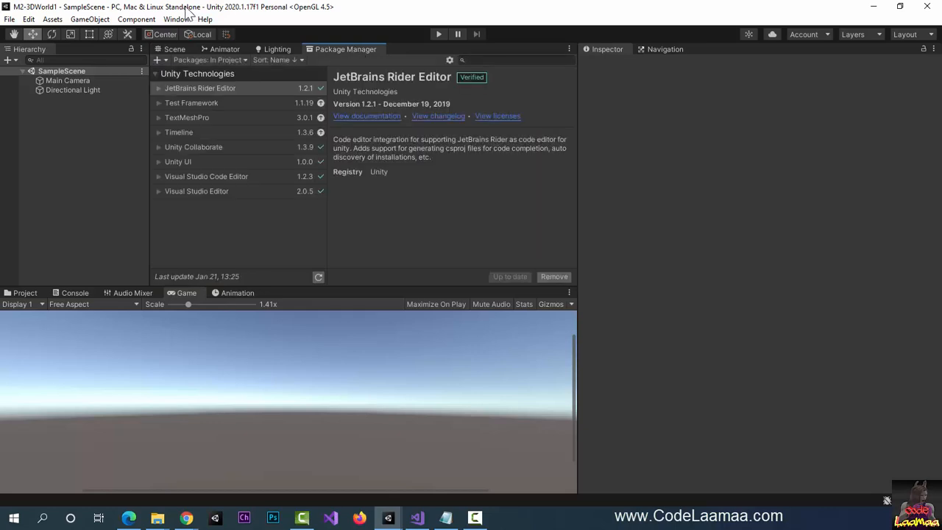
left_click(178, 18)
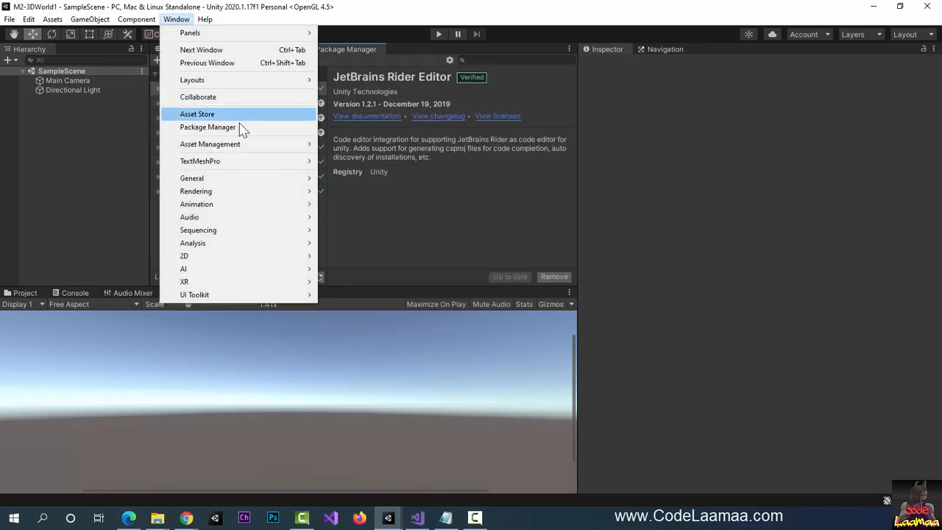
left_click(431, 11)
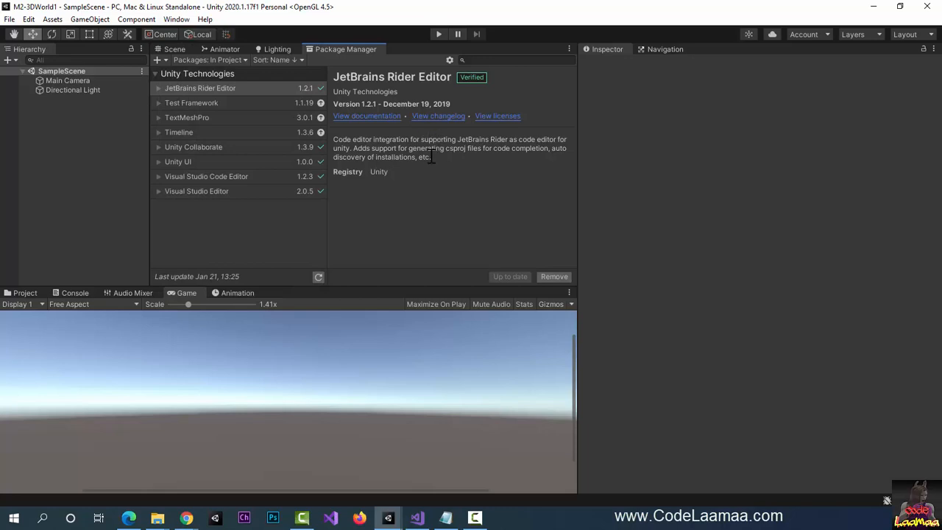
left_click(503, 59)
type("unity chan")
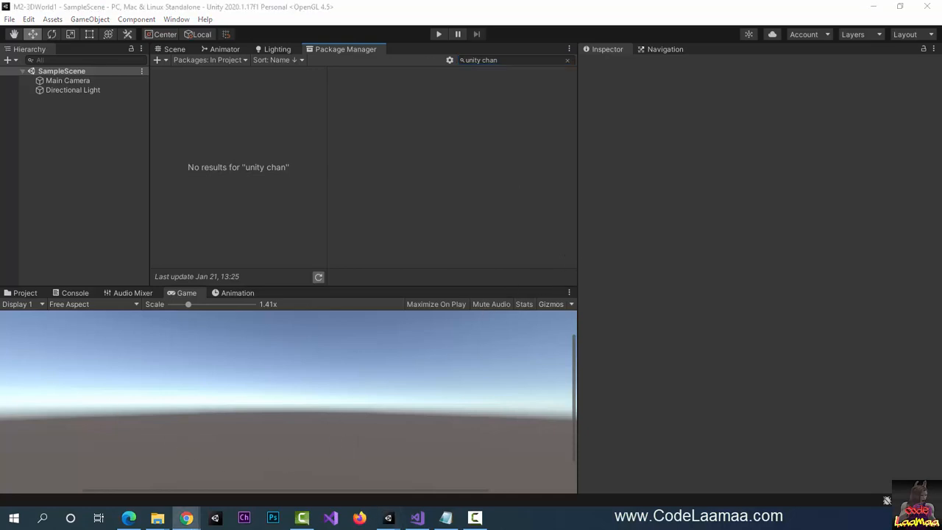
left_click_drag(0, 38, 487, 58)
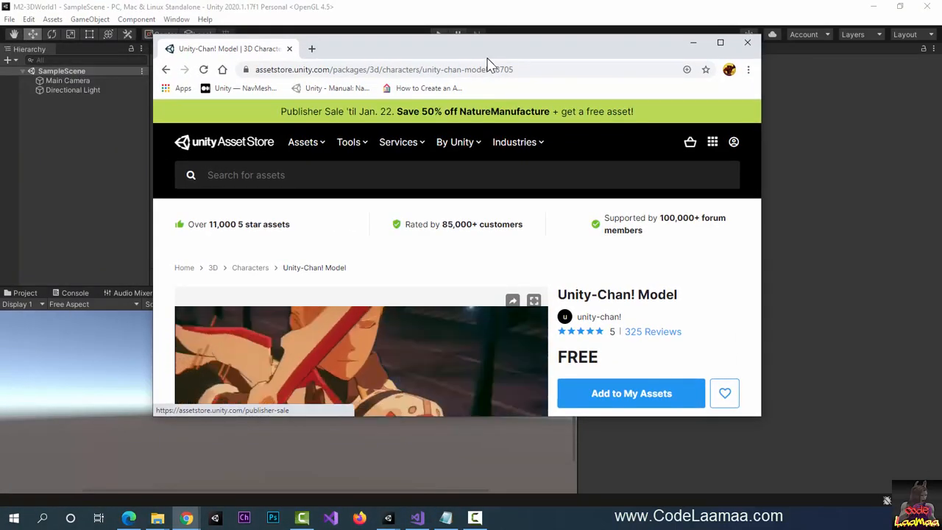
- Maximize the browser, sign in with a Unity ID, and move it aside to check Unity
double_click(488, 58)
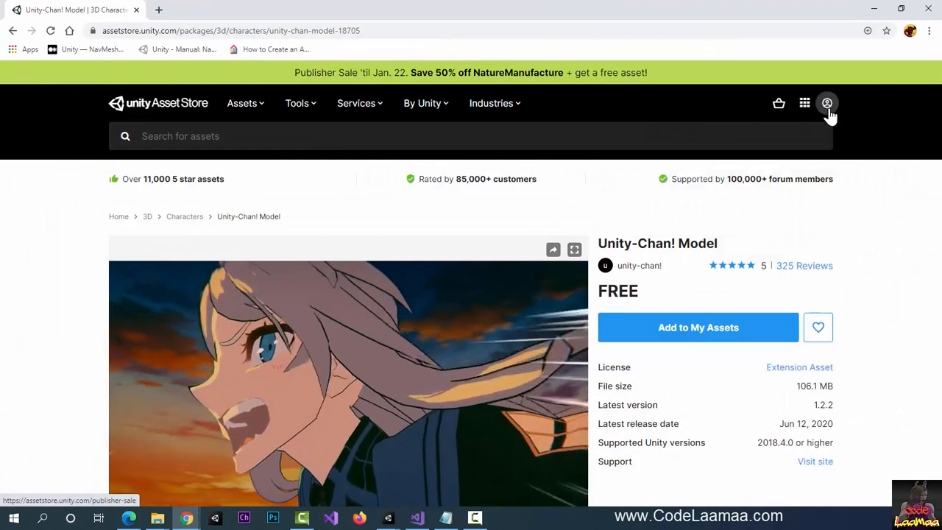
mouse_move(828, 111)
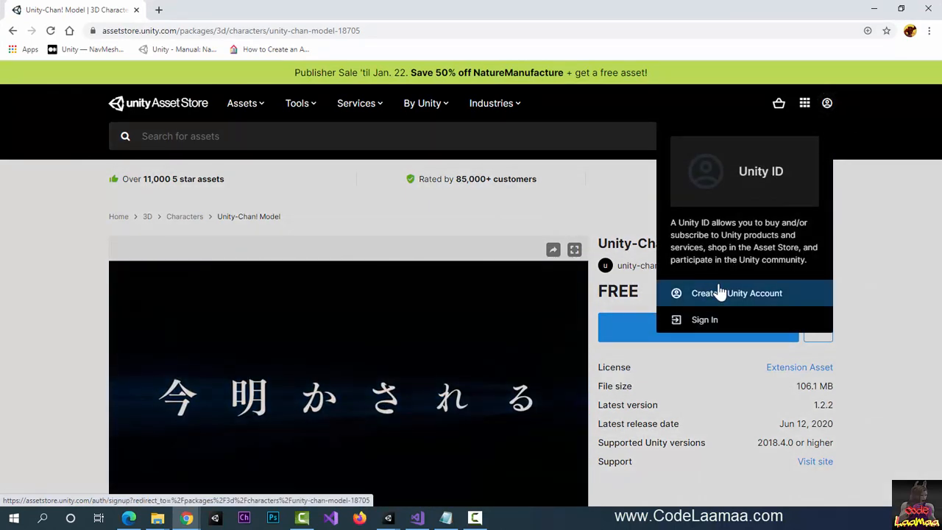
left_click(708, 320)
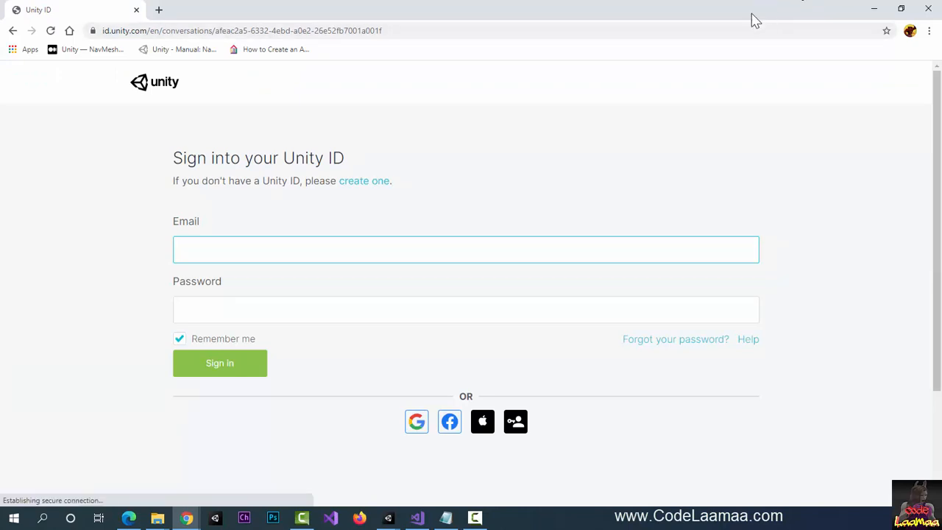
left_click_drag(752, 20, 0, 60)
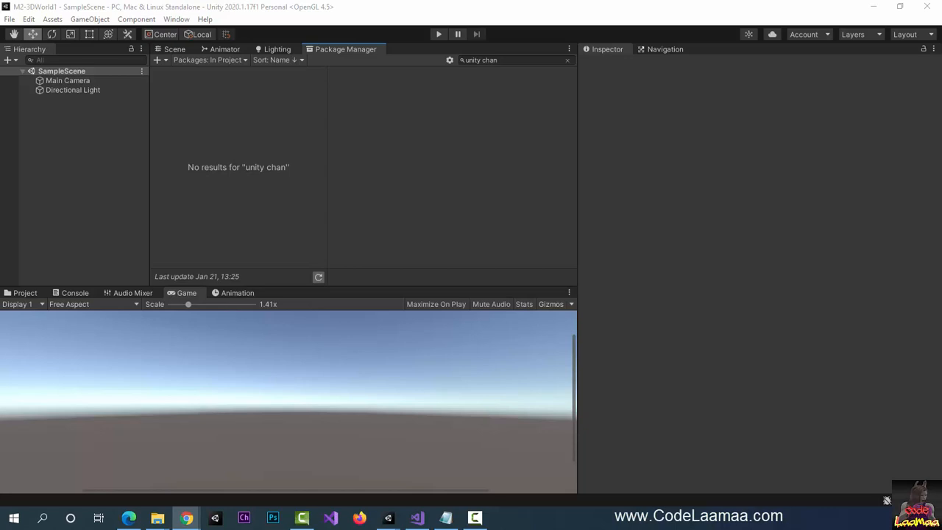
- Dismiss the save-password prompt and send Unity-Chan! Model to the Unity Editor
left_click_drag(0, 32, 472, 41)
double_click(472, 40)
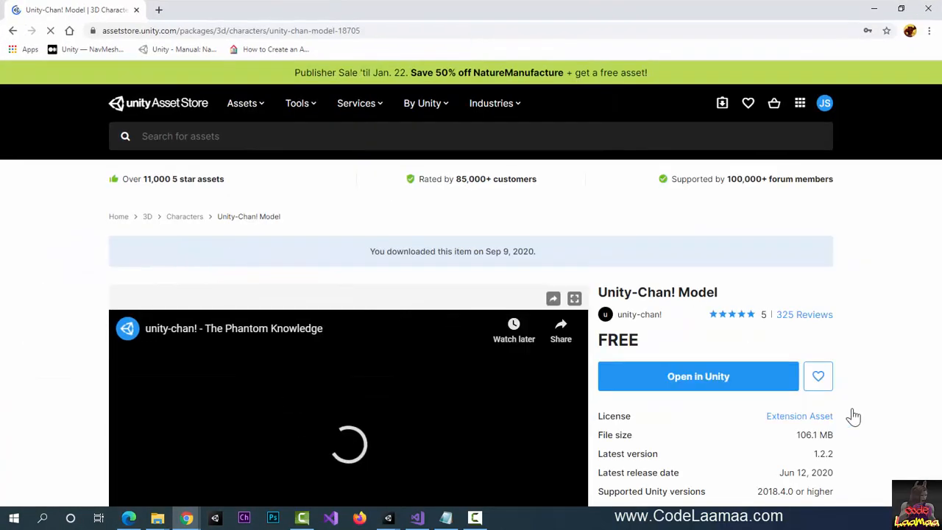
scroll(900, 432, "down", 1)
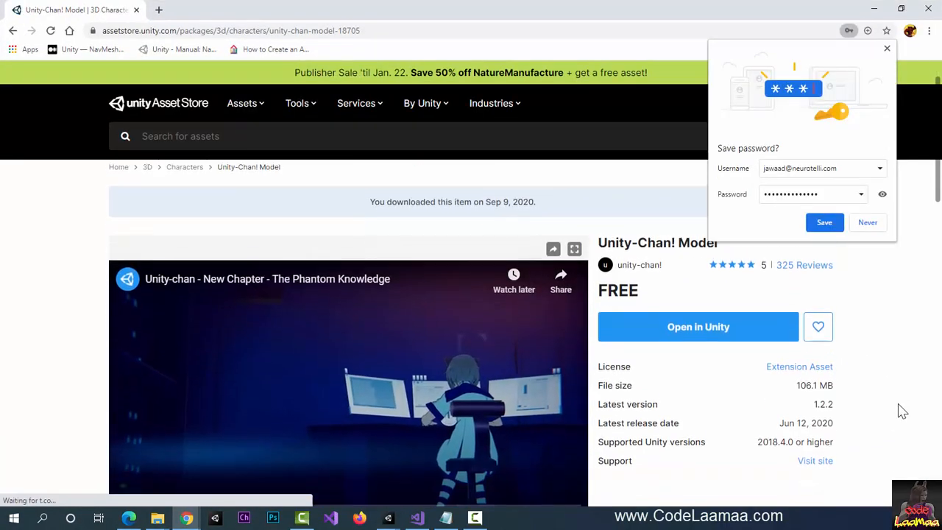
left_click(888, 49)
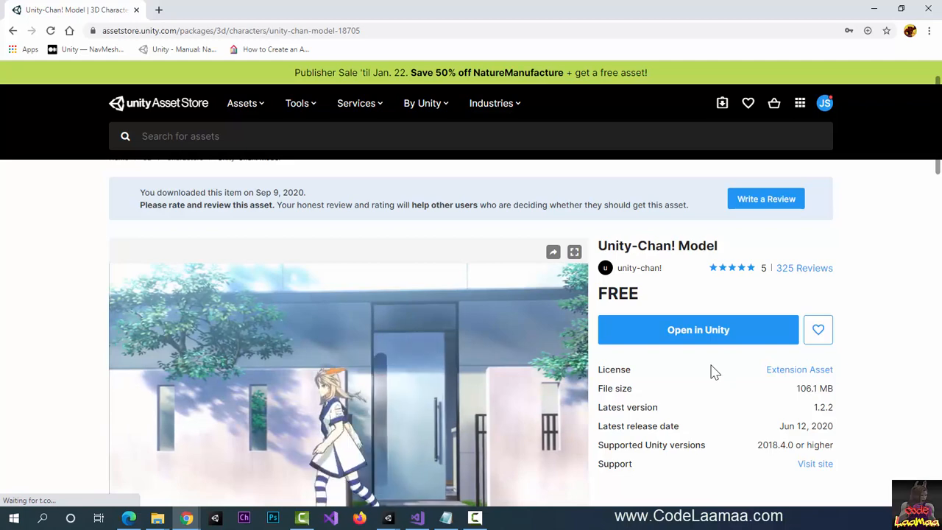
left_click(698, 333)
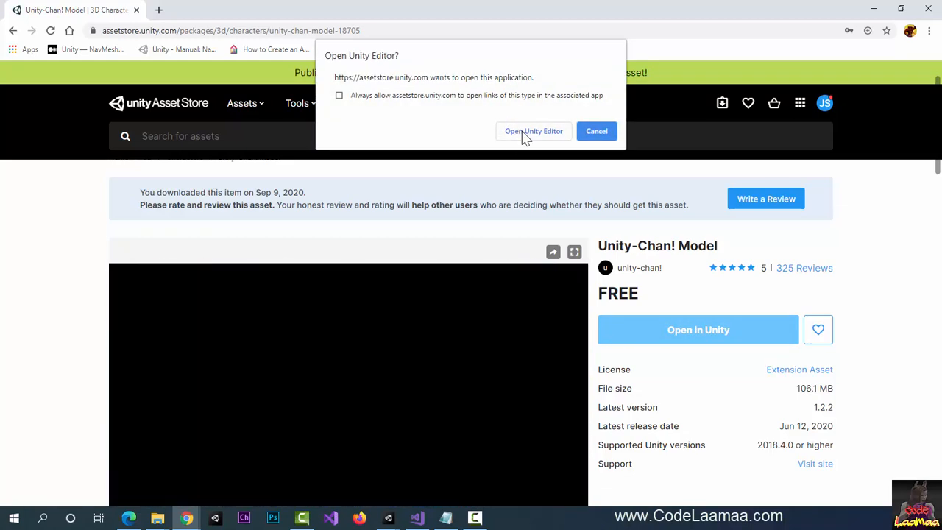
left_click(532, 131)
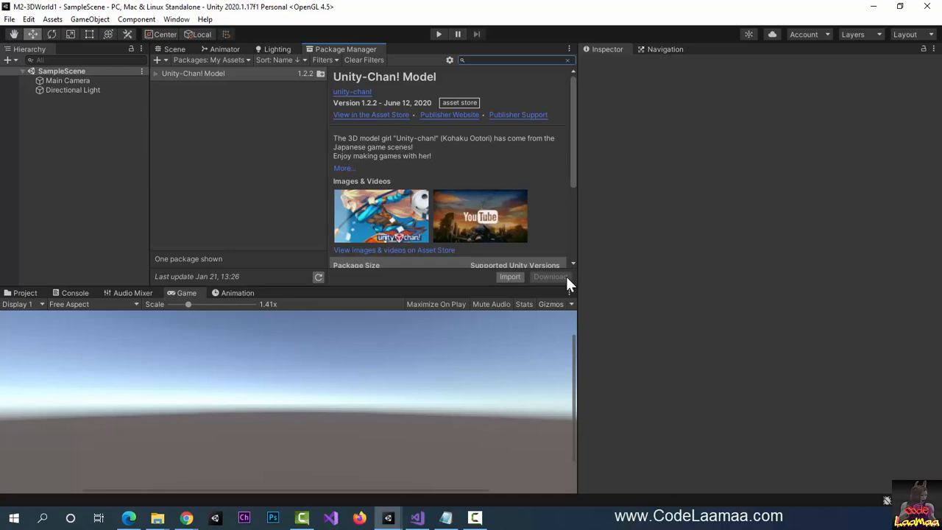
- Import the Unity-Chan! Model 1.2.2 package, confirming all files in the import dialog
left_click(513, 276)
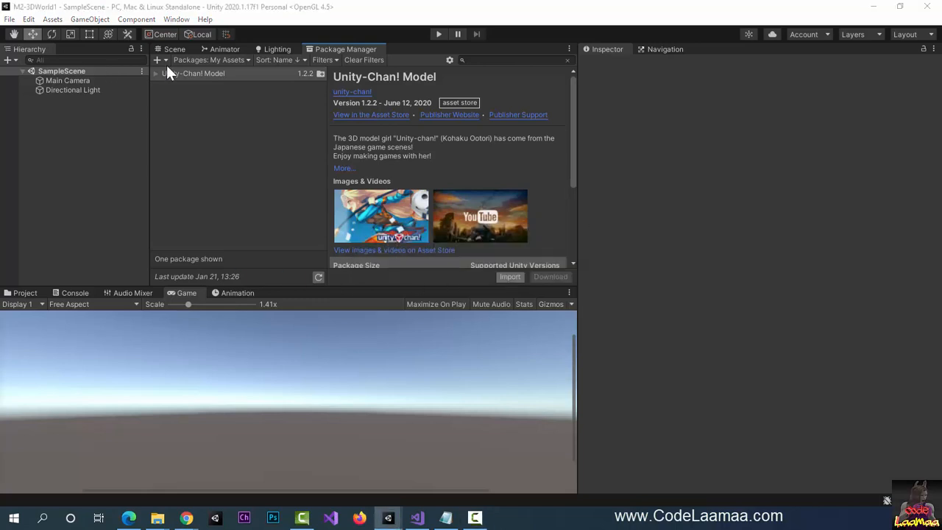
left_click_drag(334, 76, 370, 83)
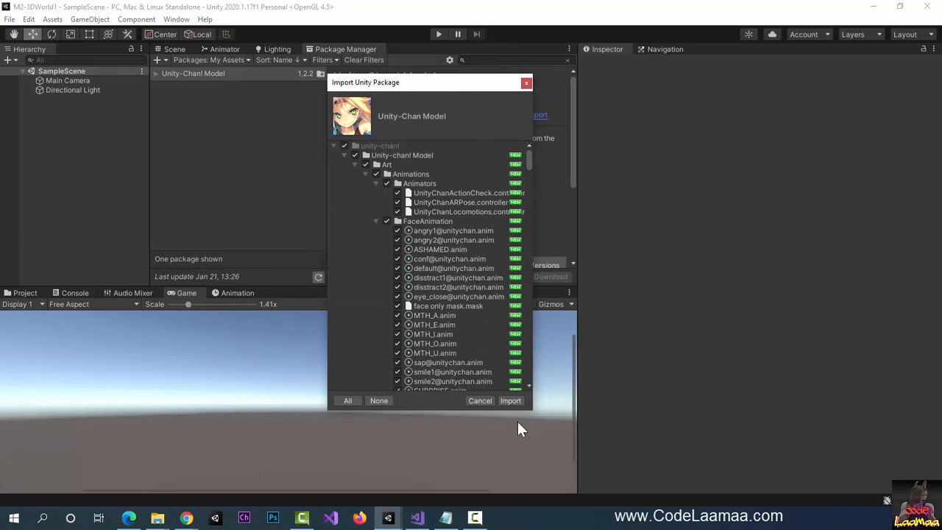
left_click(510, 401)
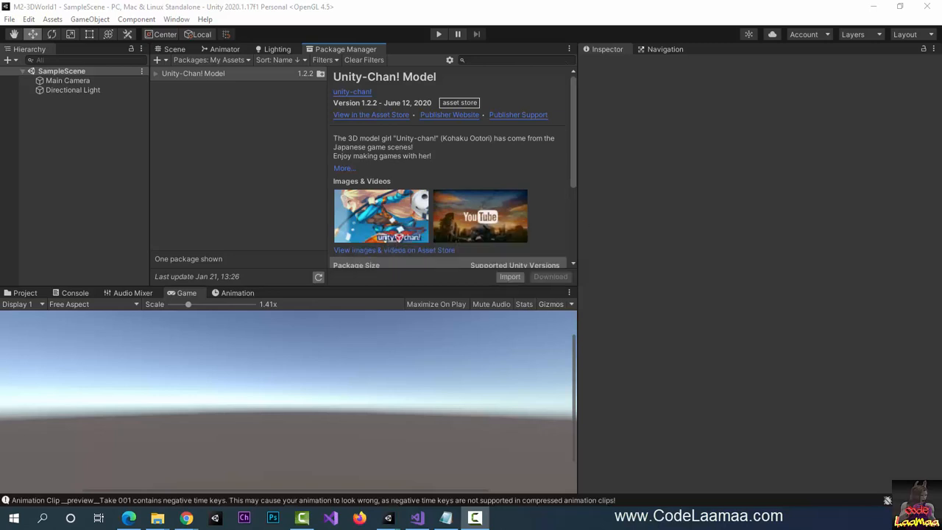
- Open the unity-chan! > Unity-chan! Model > Prefabs folder in the Project browser
left_click(24, 293)
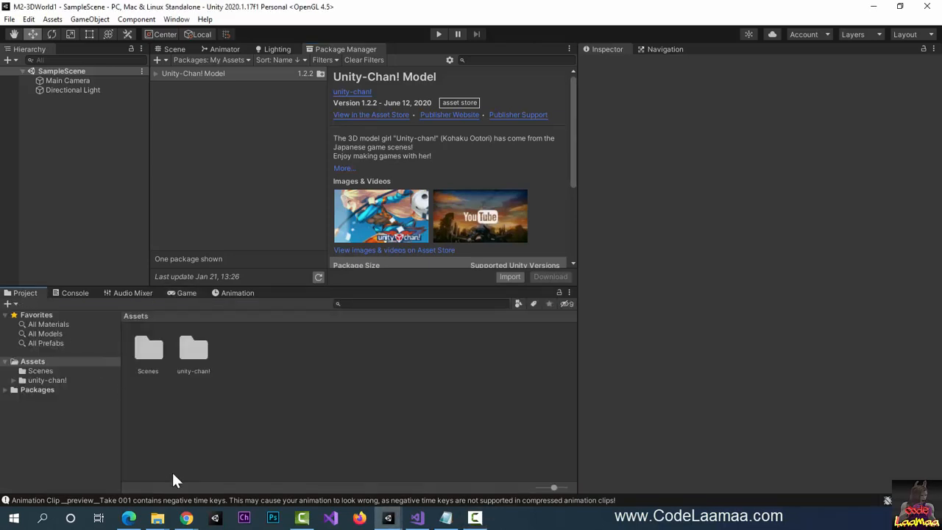
double_click(192, 356)
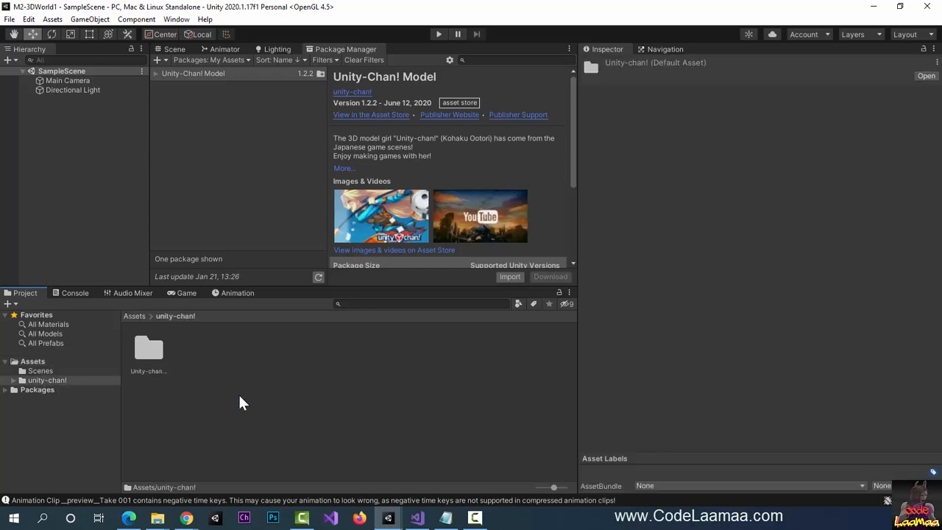
double_click(147, 349)
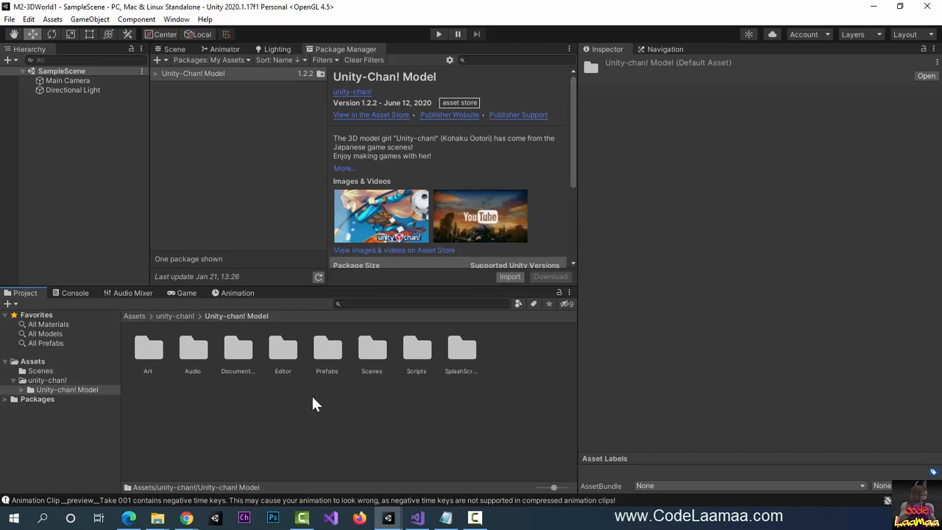
double_click(324, 352)
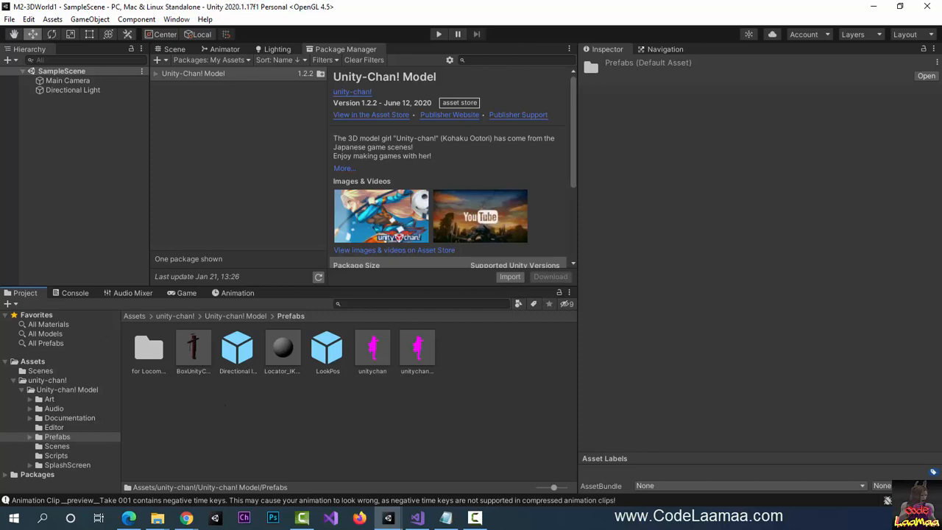
- Show the Scene view and widen it by dragging the Inspector splitter right
key("alt+Tab")
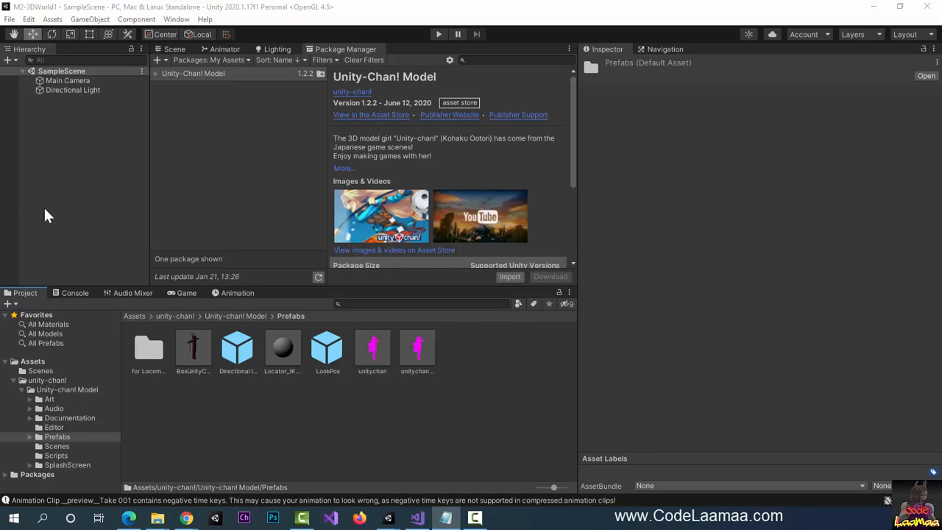
left_click(171, 50)
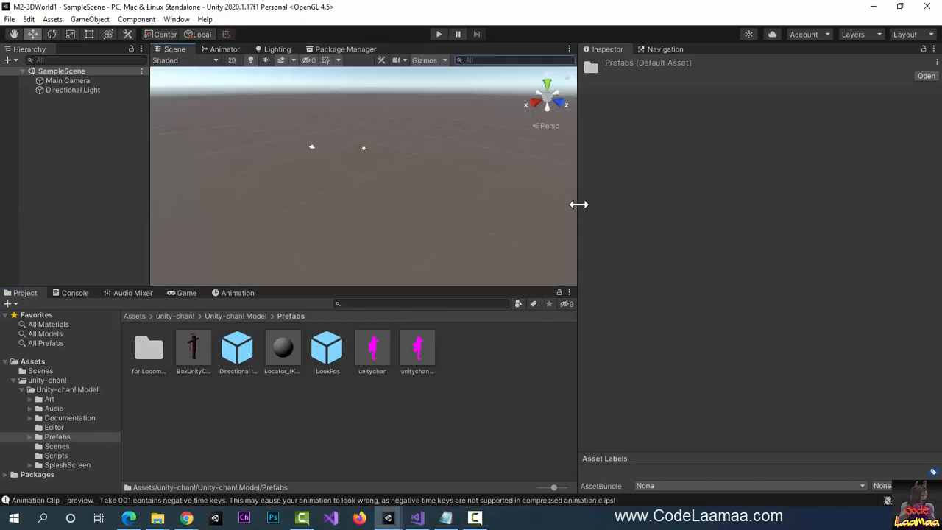
left_click_drag(578, 204, 689, 198)
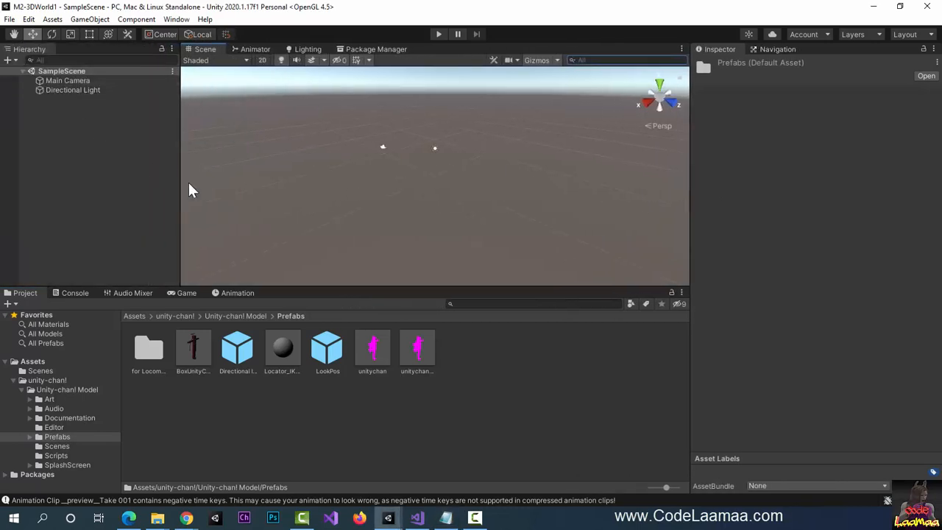
- Add a Plane to the scene from GameObject > 3D Object
left_click_drag(181, 180, 123, 181)
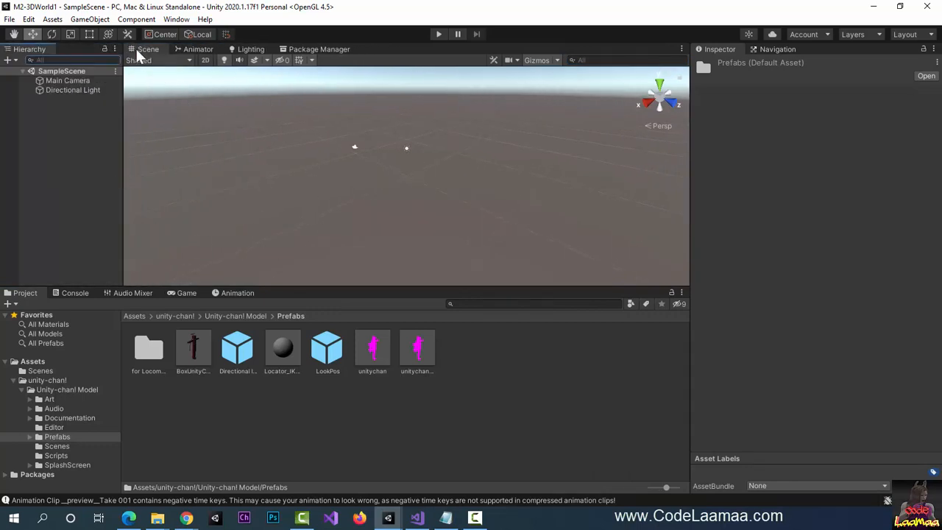
left_click(98, 19)
mouse_move(131, 59)
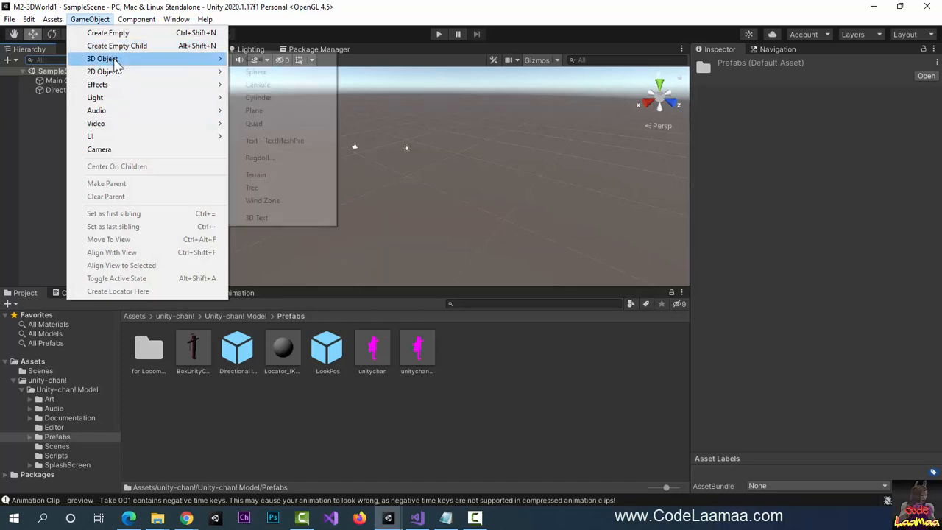
left_click(286, 111)
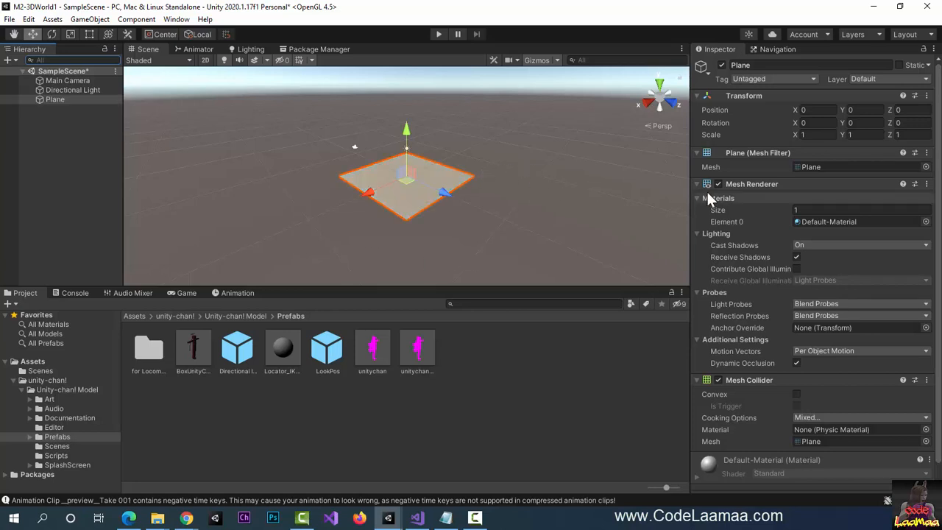
- Scale the Plane to 100 on X, Y and Z and check the Game view
left_click(830, 135)
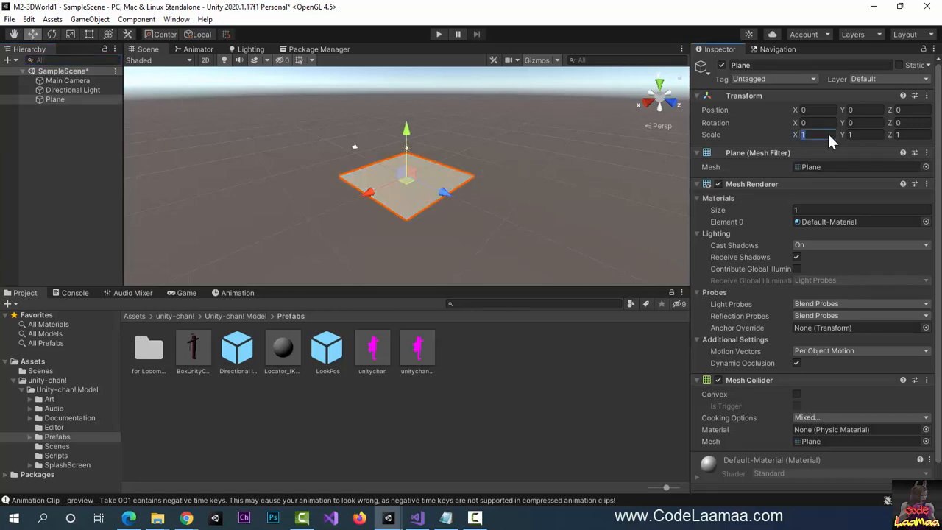
type("100")
key("Tab")
type("100")
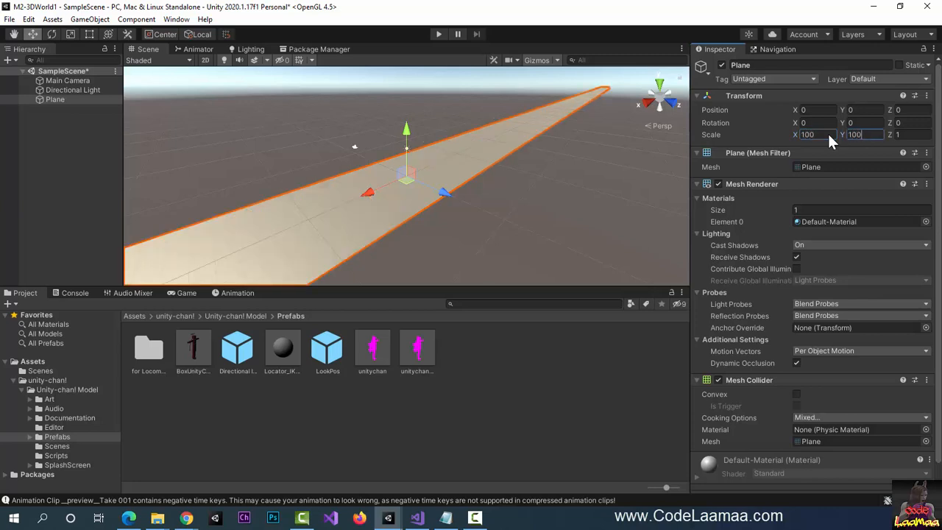
key("Tab")
type("100")
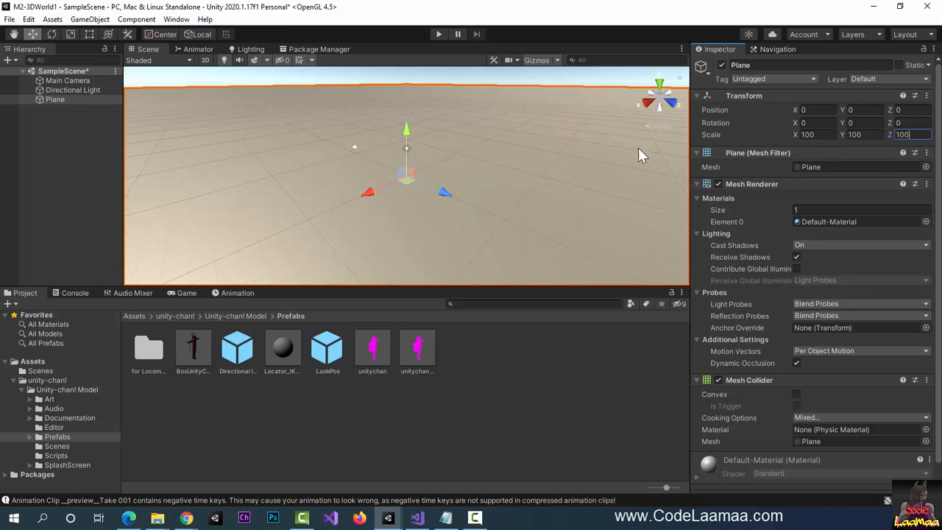
left_click(592, 193)
left_click(184, 293)
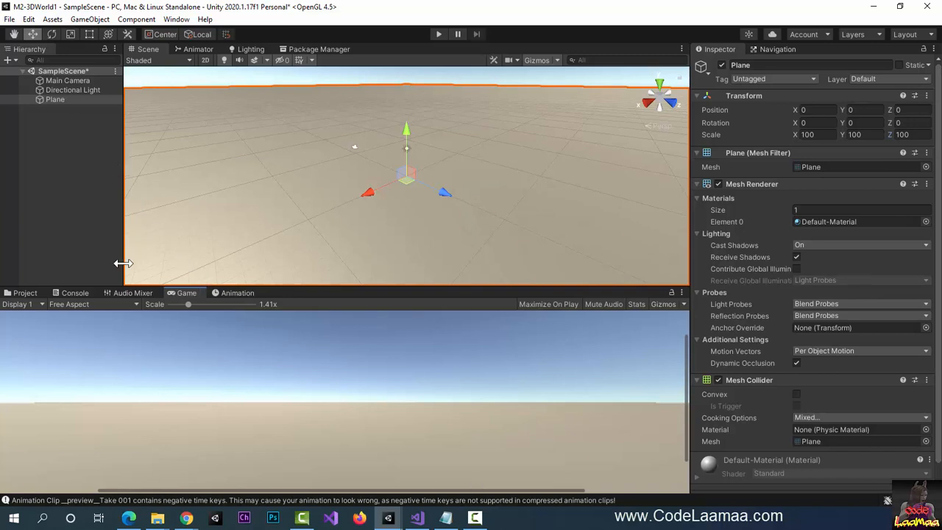
- Drag the unitychan_dynamic prefab from the Prefabs folder into the scene
left_click(20, 293)
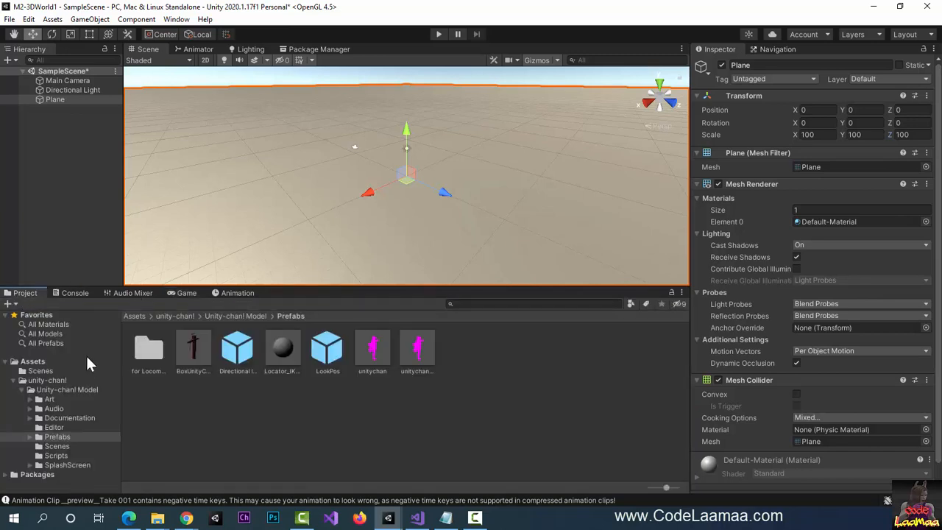
left_click(383, 349)
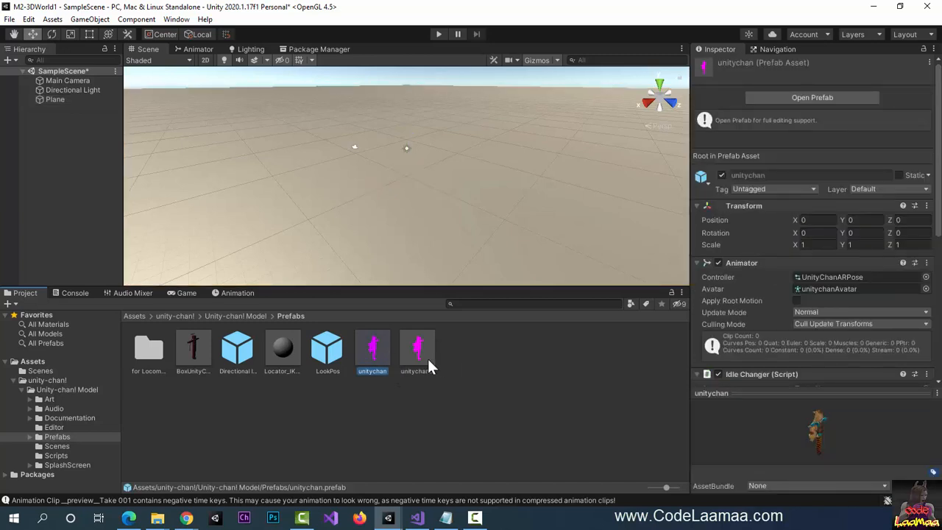
left_click(418, 352)
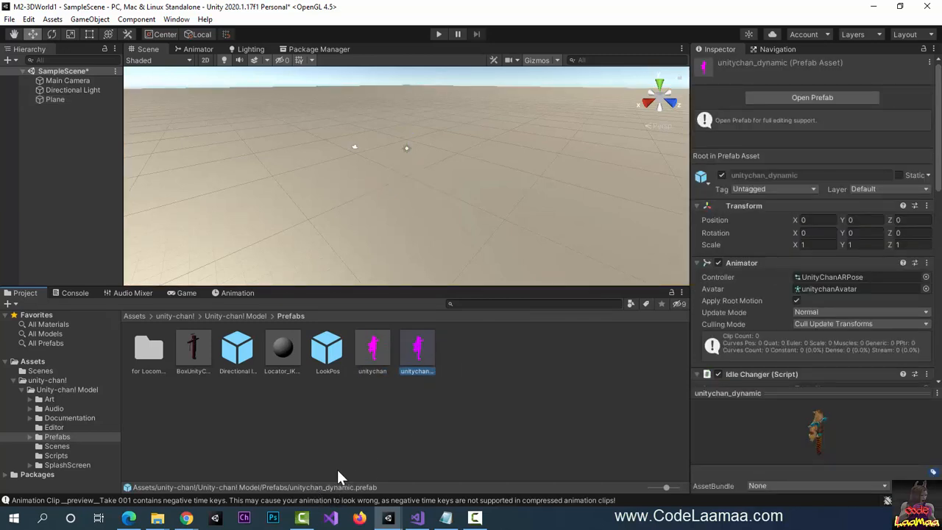
left_click(371, 359)
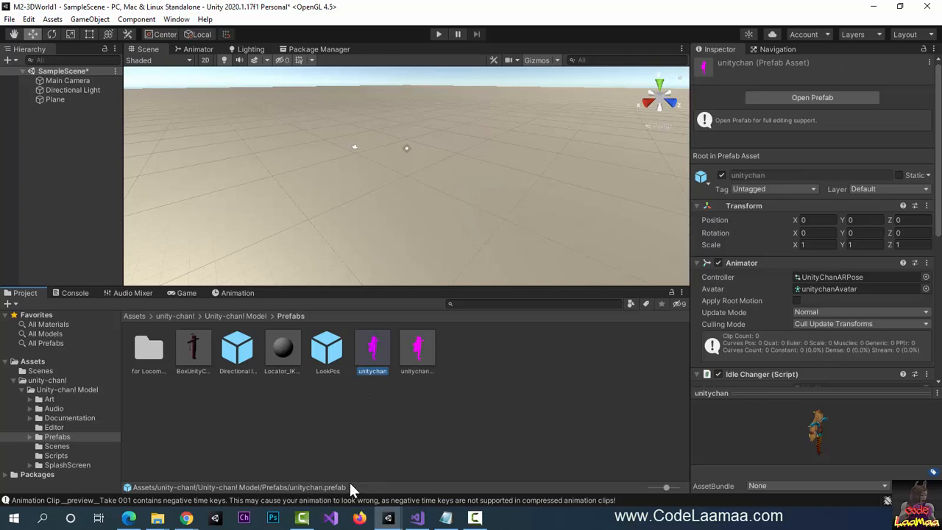
left_click(419, 359)
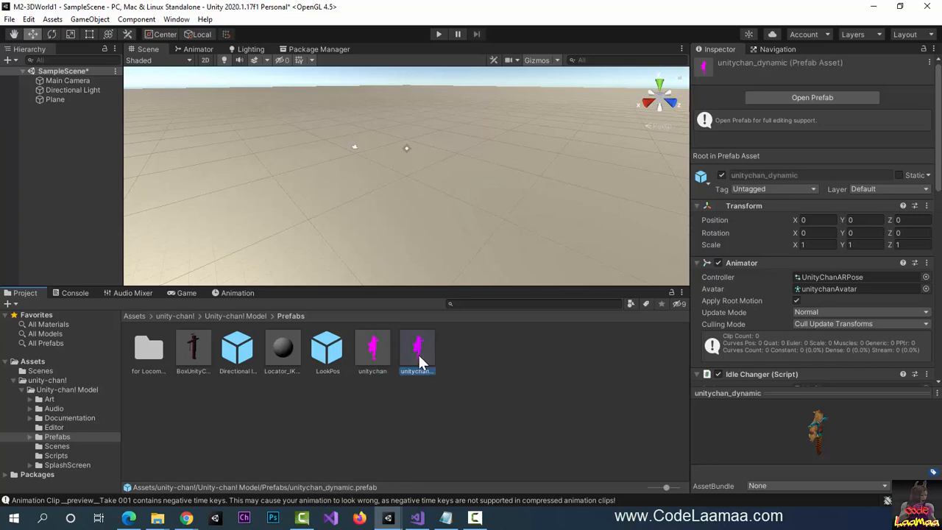
left_click_drag(418, 353, 430, 197)
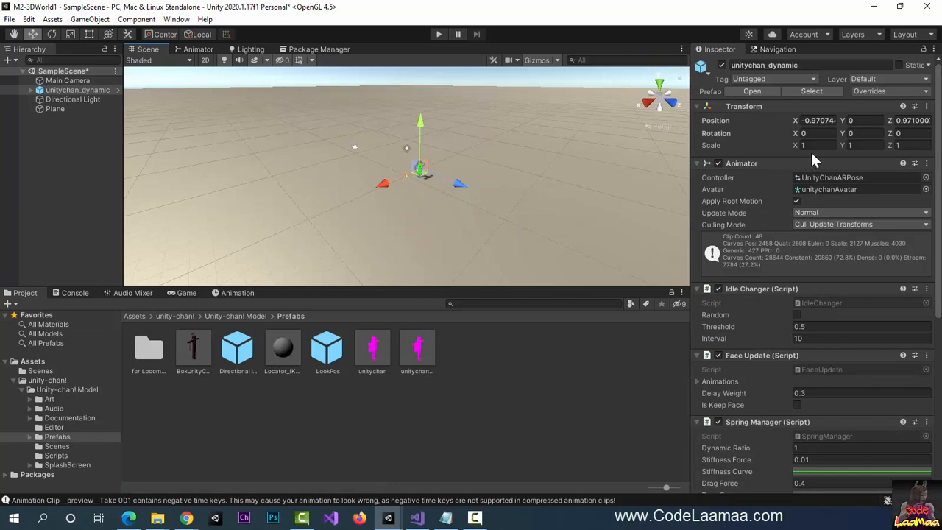
- Set the character's position to 0, 0, 0 and check the Game view
left_click(821, 119)
triple_click(823, 115)
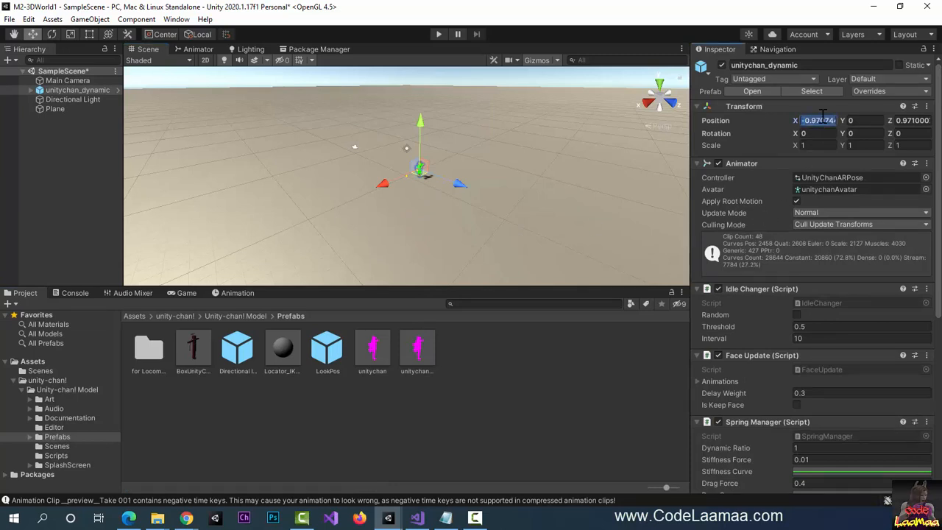
type("0")
key("Tab")
key("Tab")
type("0")
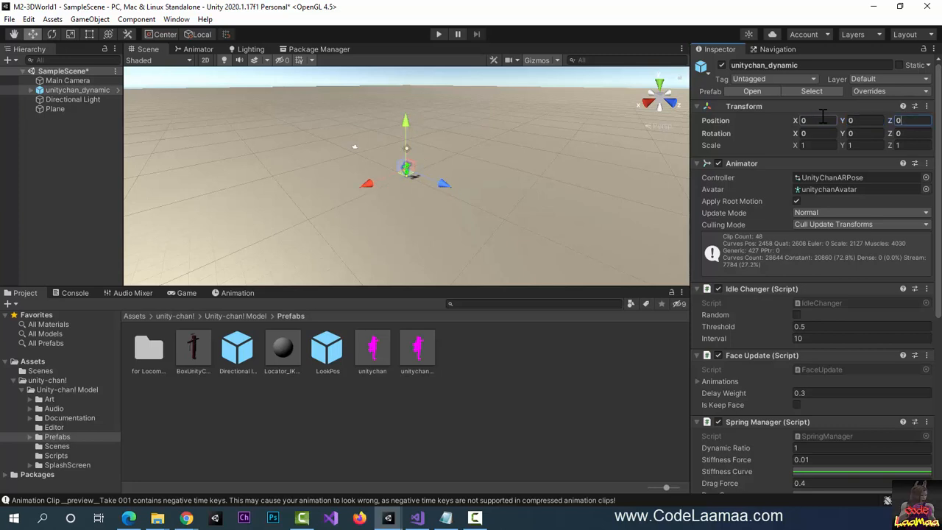
left_click(187, 293)
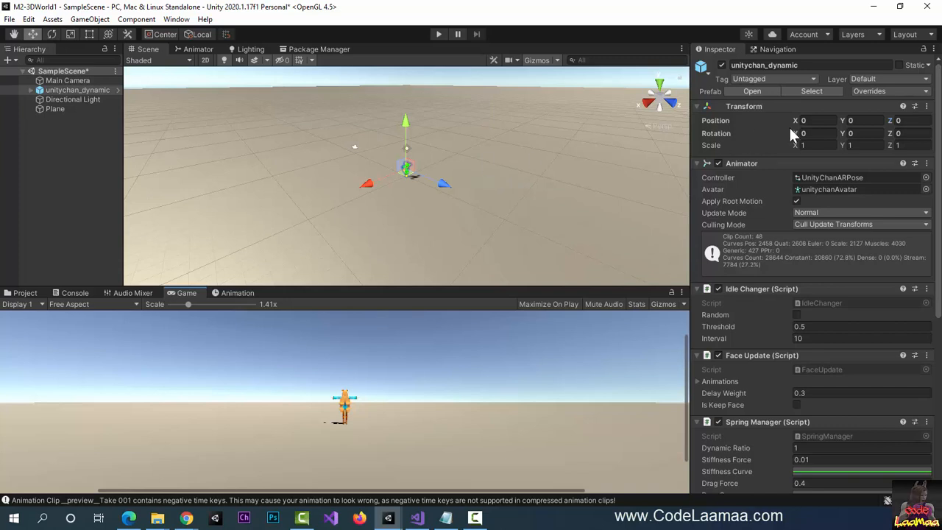
- Rotate unitychan_dynamic 180° around Y and drag it along Z to -6.94
left_click(852, 133)
type("180")
key("Tab")
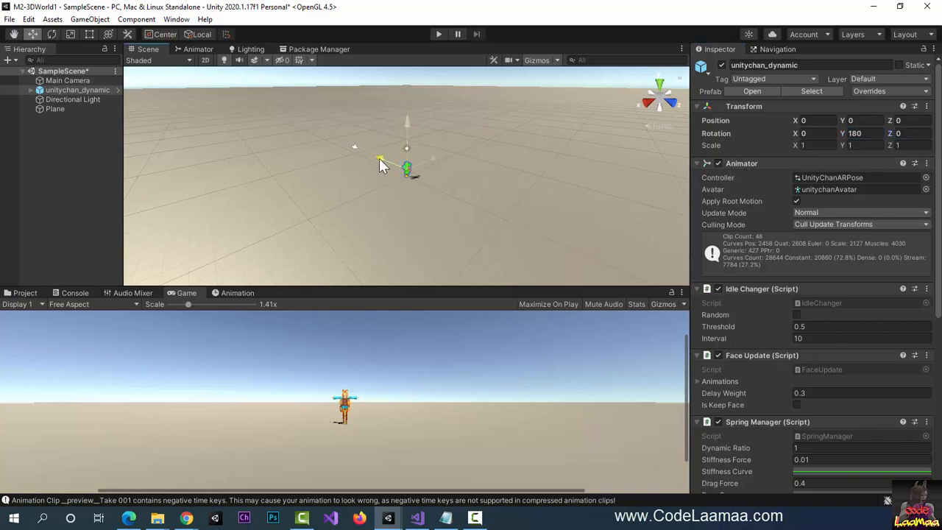
left_click_drag(379, 160, 336, 130)
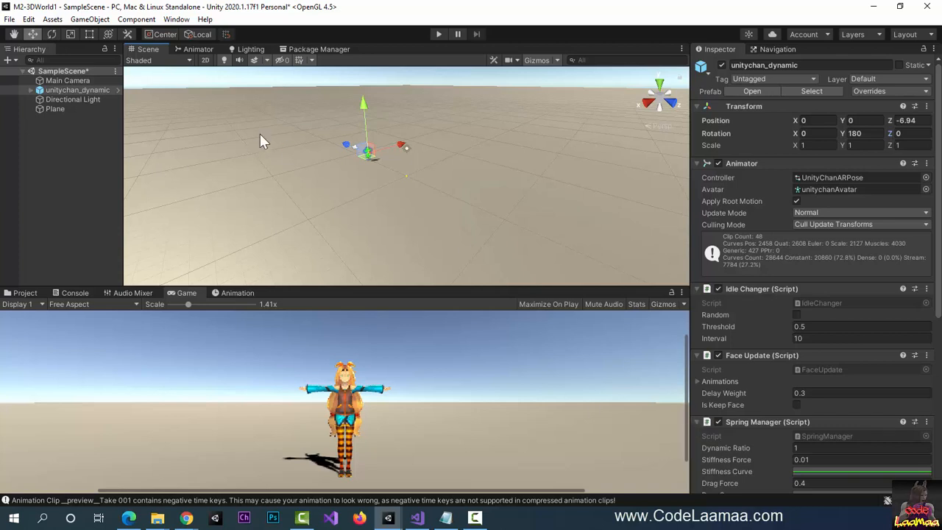
- Pan and orbit the Scene view to frame the character front-on
scroll(348, 181, "up", 5)
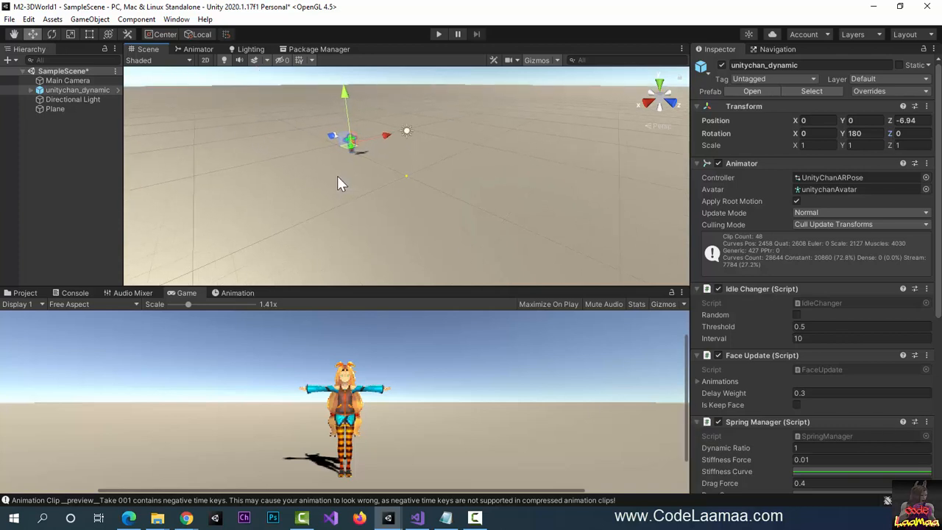
middle_click_drag(321, 132, 492, 203)
scroll(386, 178, "up", 2)
right_click_drag(386, 178, 585, 165)
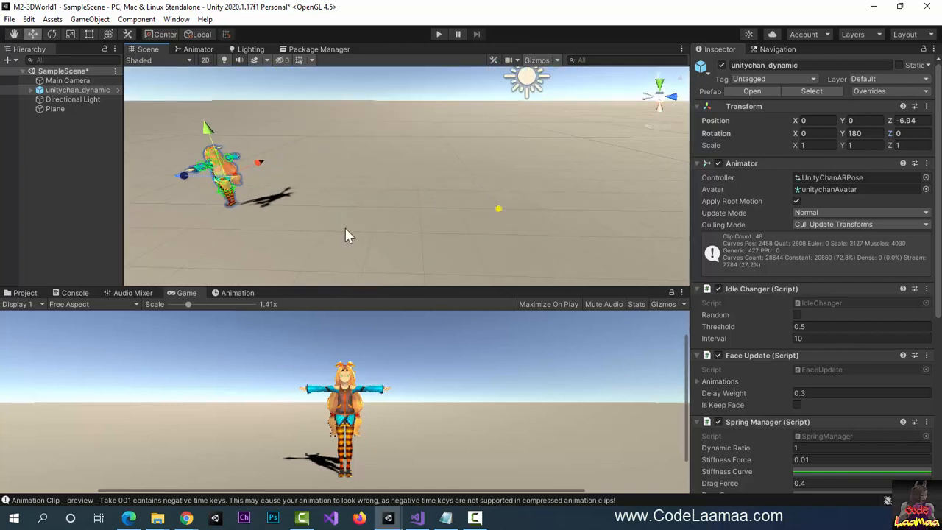
right_click_drag(348, 234, 285, 272)
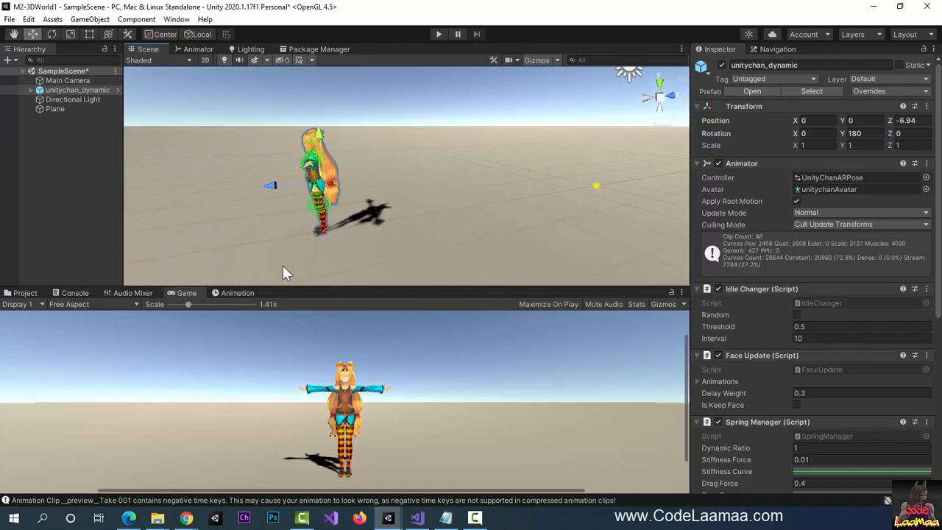
scroll(283, 265, "up", 2)
middle_click_drag(286, 268, 480, 217)
right_click_drag(375, 211, 469, 214)
middle_click_drag(402, 215, 510, 197)
scroll(480, 176, "down", 1)
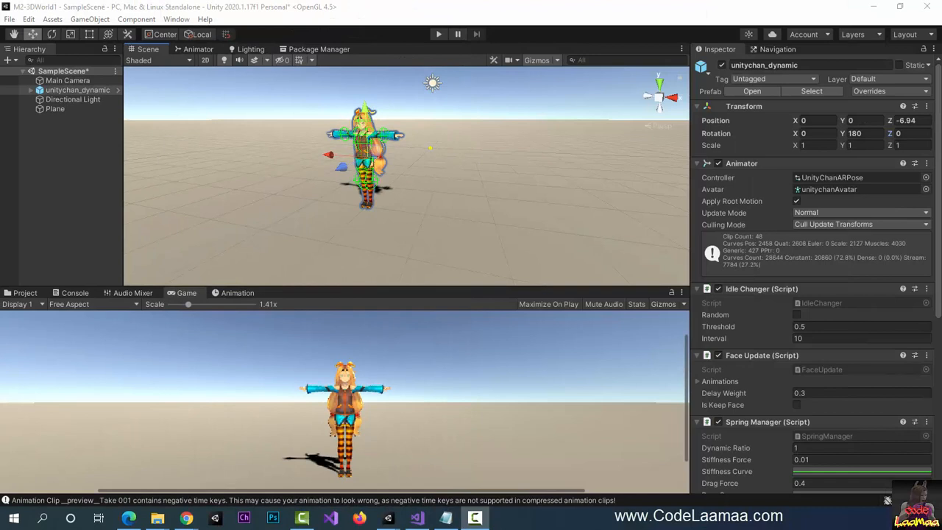
- Add a new Cube to the scene from the GameObject 3D Object menu
left_click(107, 20)
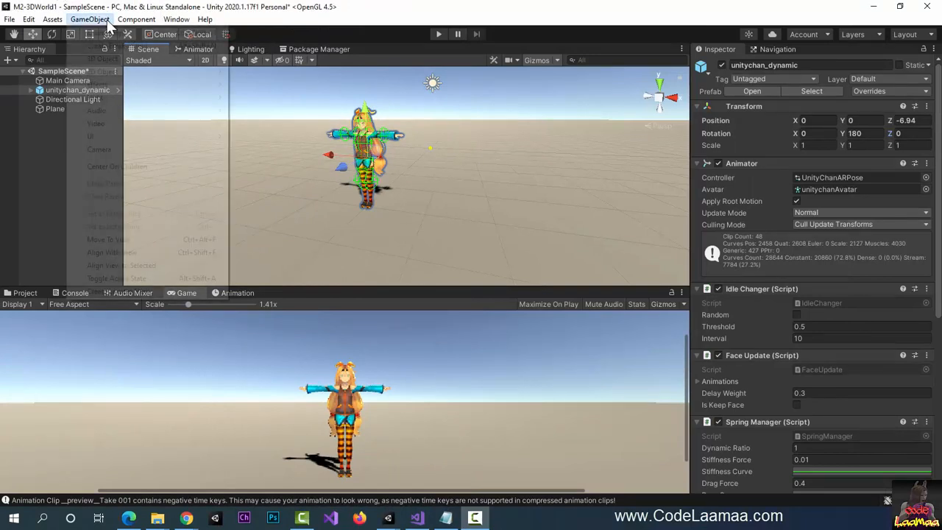
mouse_move(117, 58)
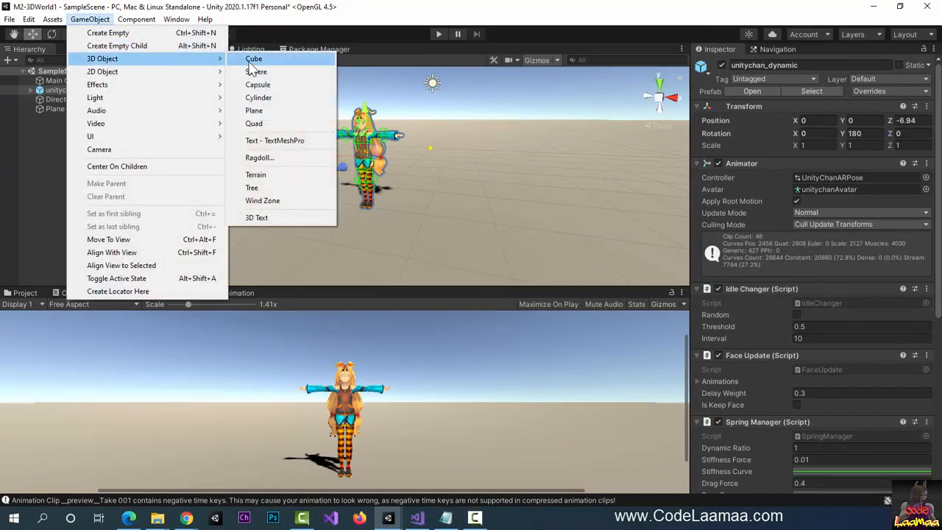
left_click(250, 62)
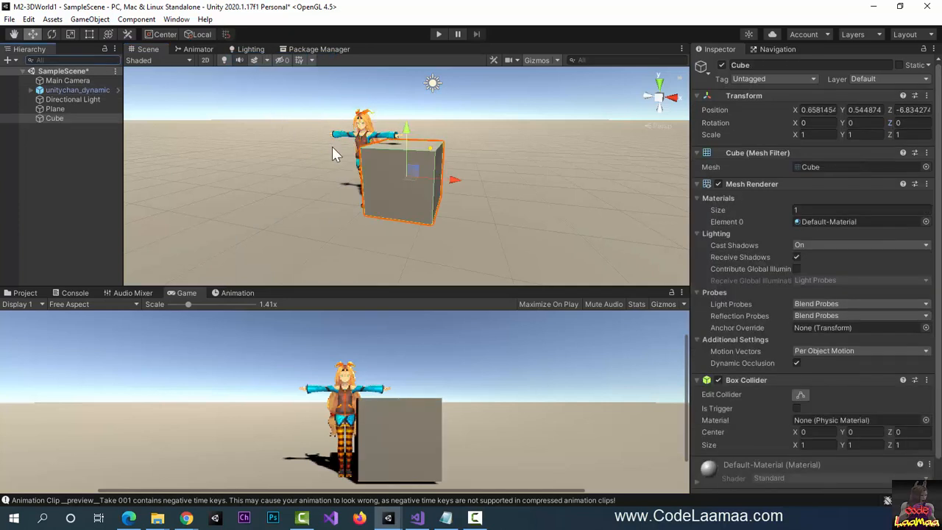
- Slide the cube along its Z axis to -3.83, beside the character
right_click_drag(366, 207, 446, 211)
right_click_drag(316, 229, 290, 204)
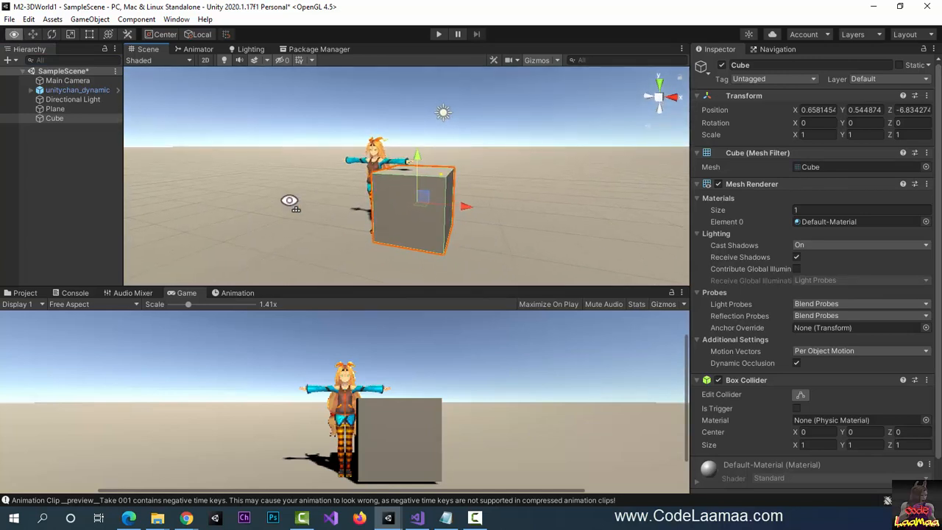
middle_click_drag(357, 254, 227, 226)
right_click_drag(324, 202, 470, 151)
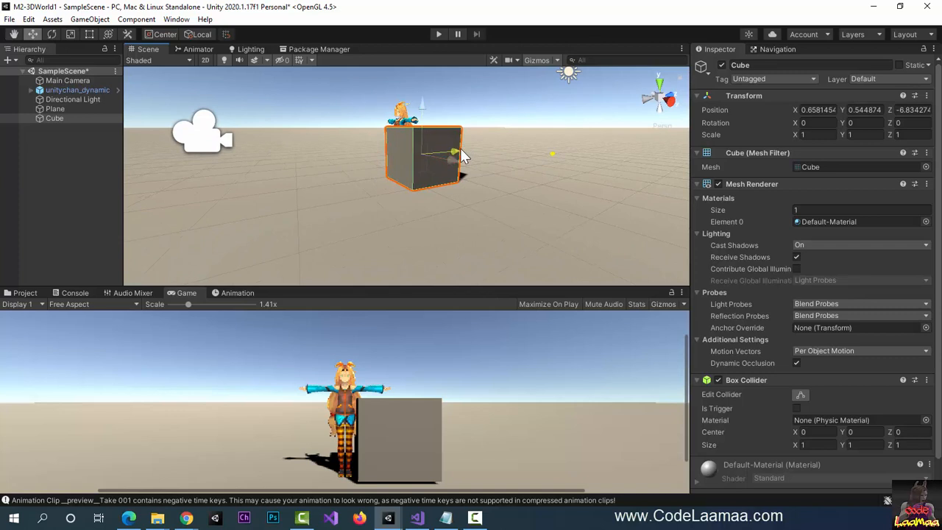
left_click_drag(464, 151, 502, 152)
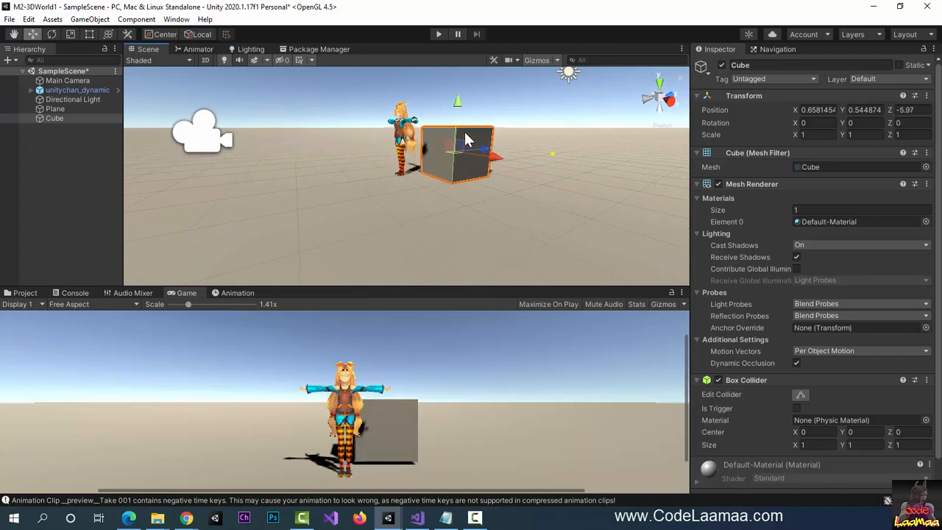
middle_click_drag(457, 150, 444, 231)
right_click_drag(435, 177, 433, 250)
right_click_drag(424, 134, 423, 200)
middle_click_drag(411, 120, 446, 196)
left_click_drag(493, 166, 572, 149)
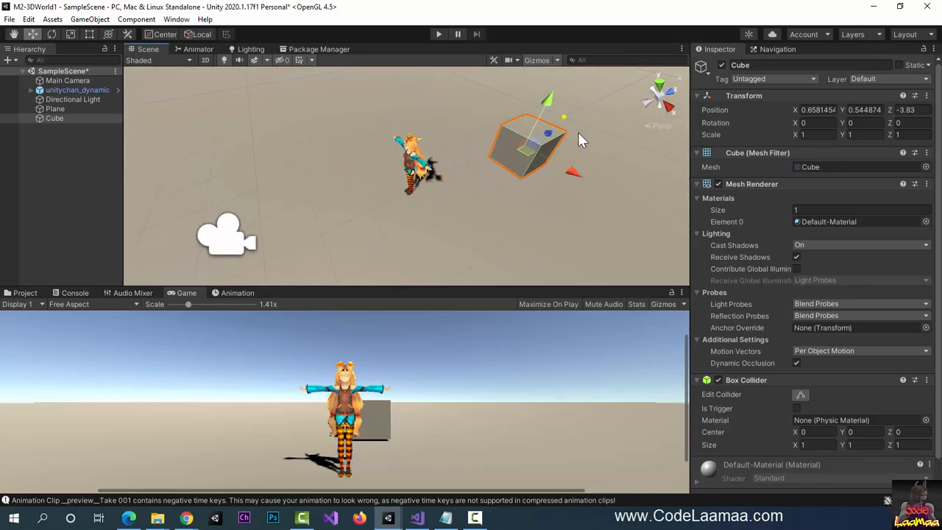
- Scale the cube thin along Z, wide along X and tall along Y
left_click(71, 34)
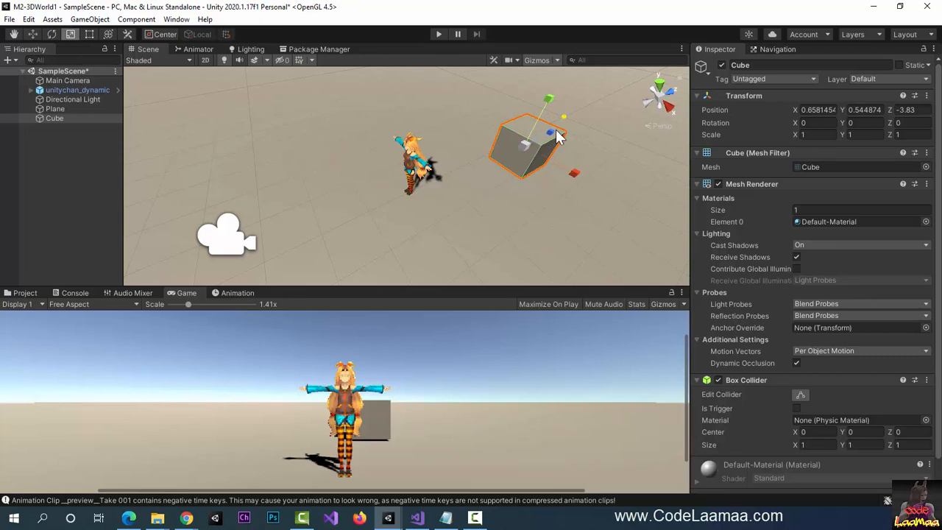
left_click_drag(553, 132, 537, 144)
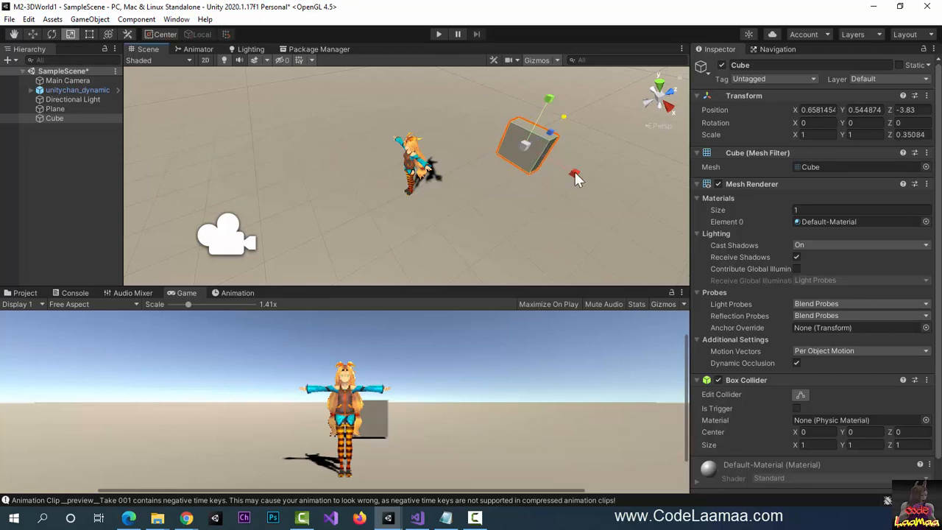
left_click_drag(575, 174, 856, 285)
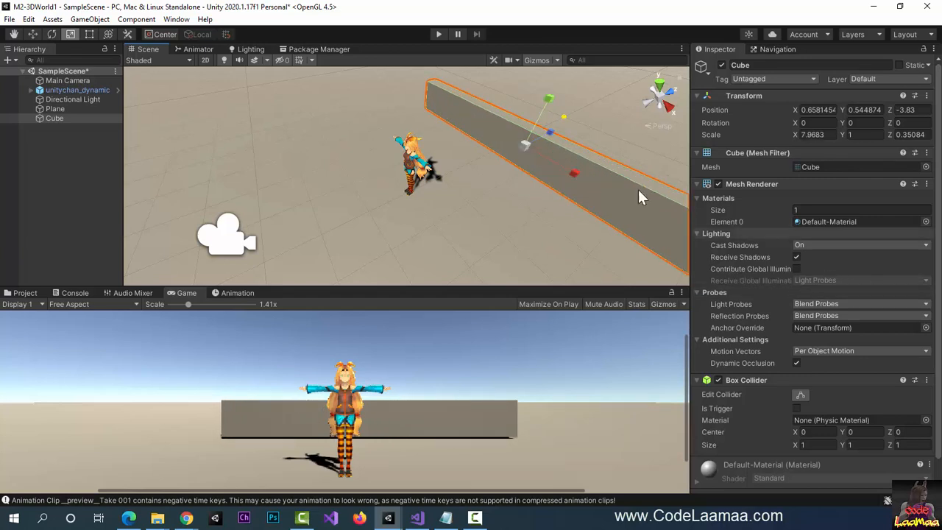
left_click_drag(552, 103, 552, 14)
- Raise the wall to Y 1.5, centre it, and rescale it to 13.8 × 3.75 × 0.35
left_click(34, 34)
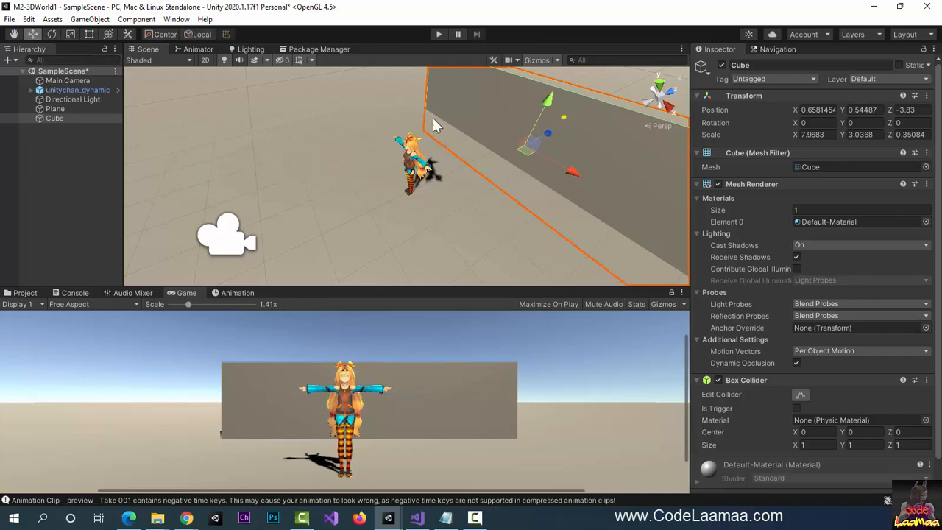
left_click_drag(542, 110, 553, 81)
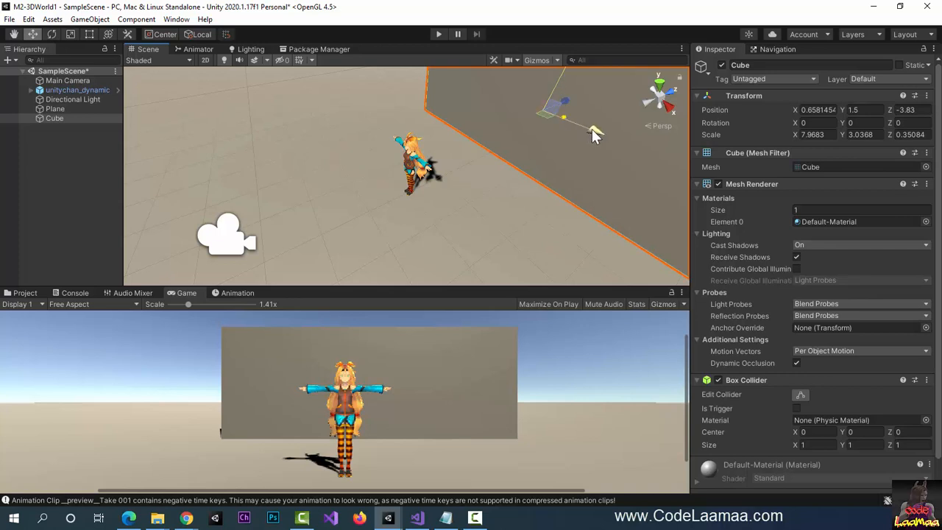
left_click_drag(595, 132, 563, 128)
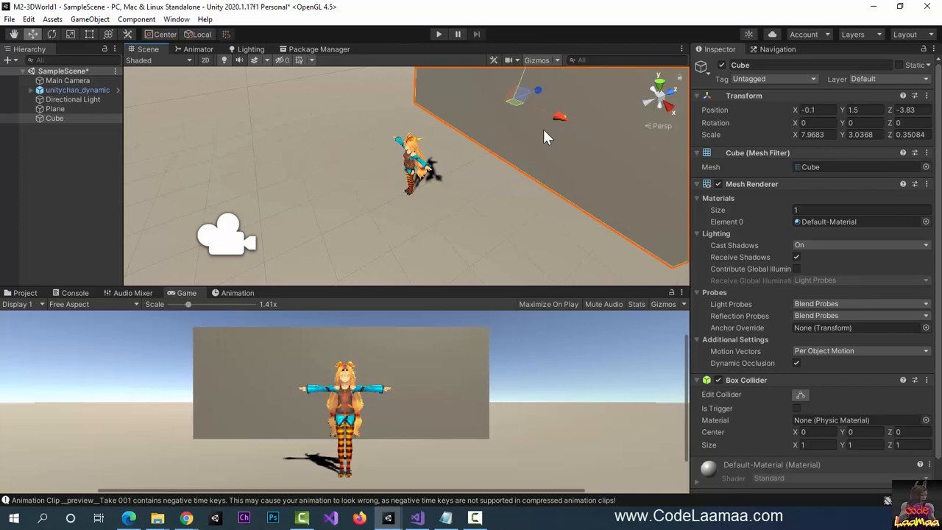
left_click(70, 33)
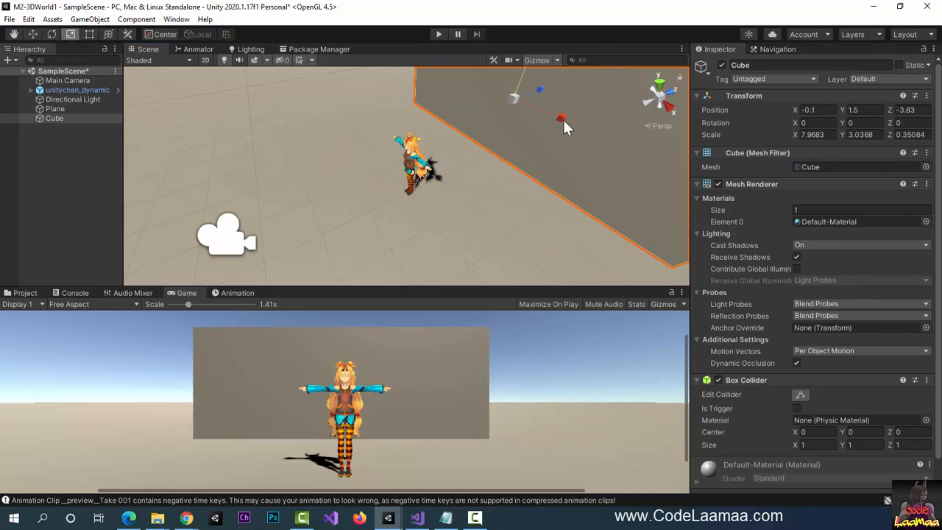
left_click_drag(561, 128, 589, 137)
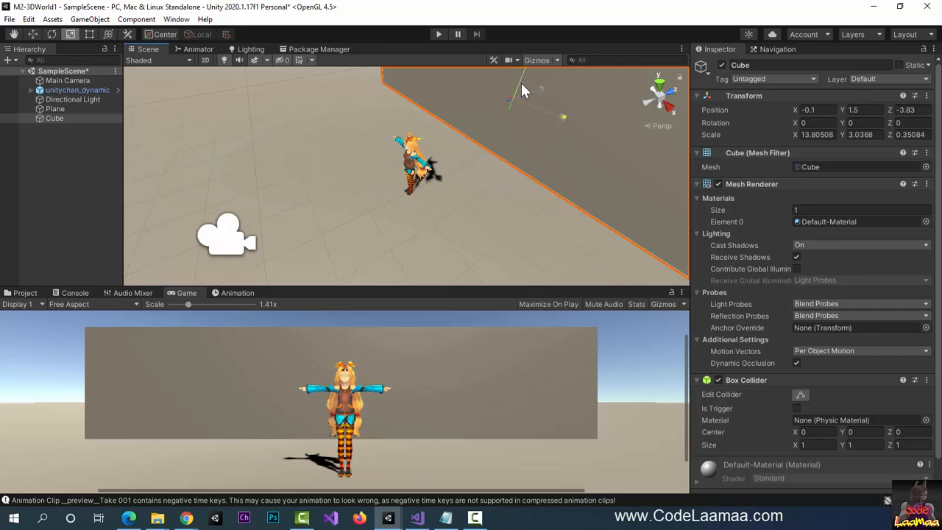
left_click_drag(521, 90, 522, 77)
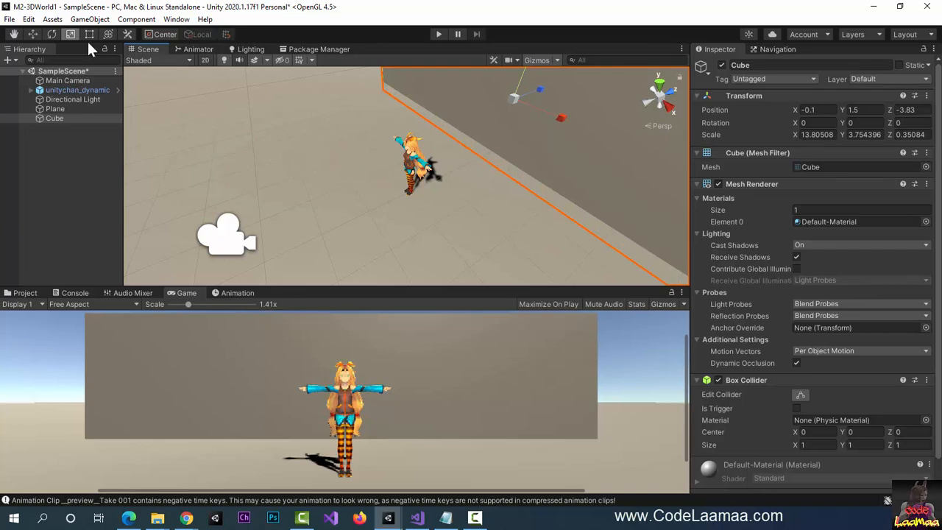
- Zoom the Scene view out and deselect the wall cube
left_click(13, 35)
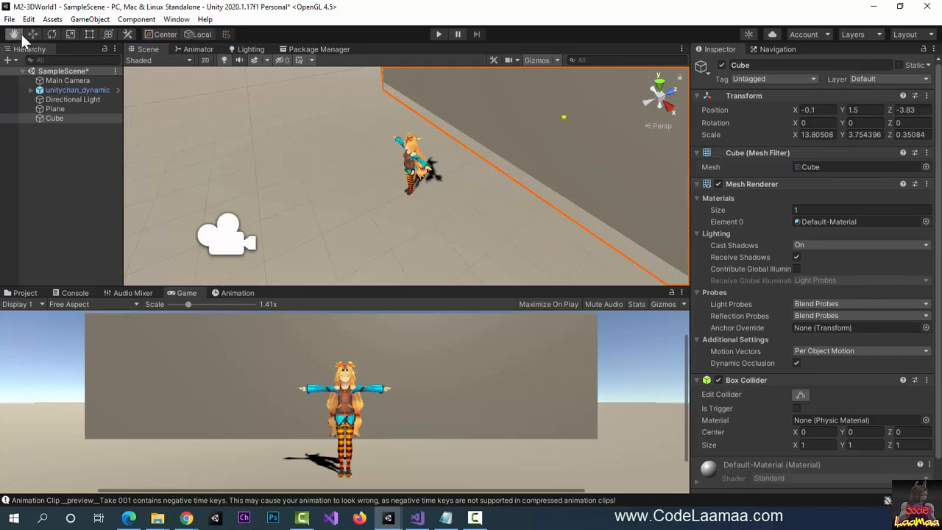
left_click(28, 34)
scroll(544, 203, "down", 2)
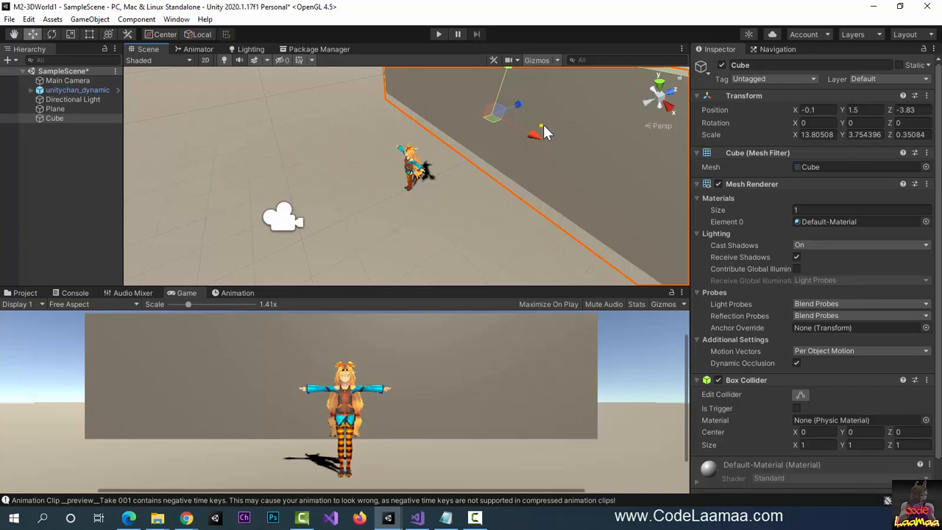
left_click(56, 153)
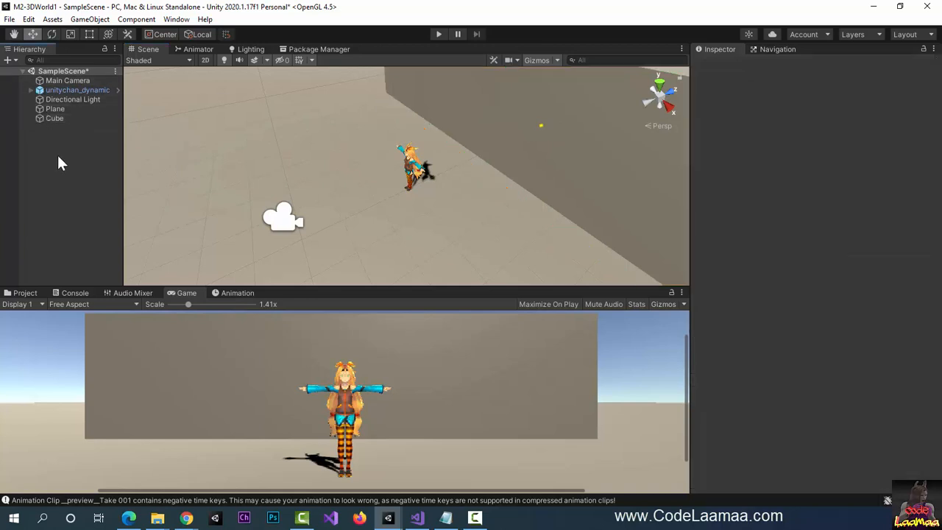
left_click(93, 20)
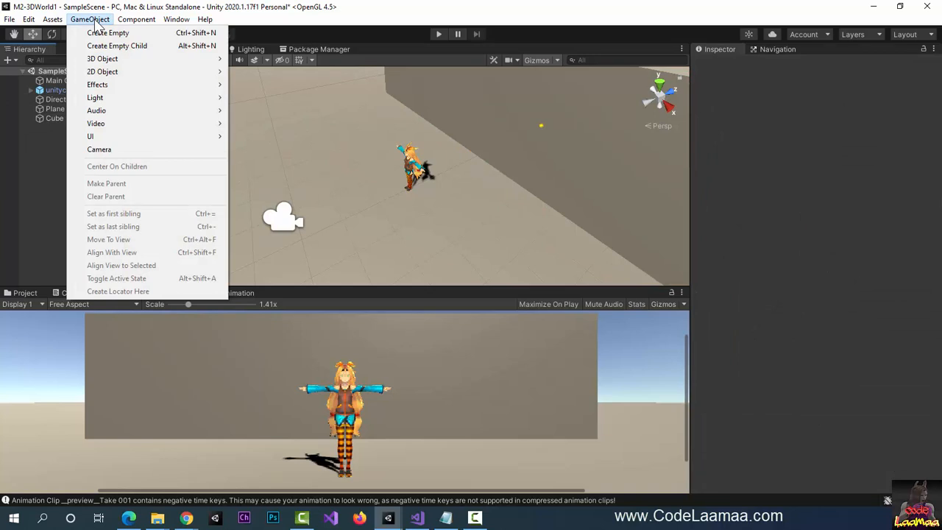
- Create an empty GameObject and name it Walls
left_click(107, 33)
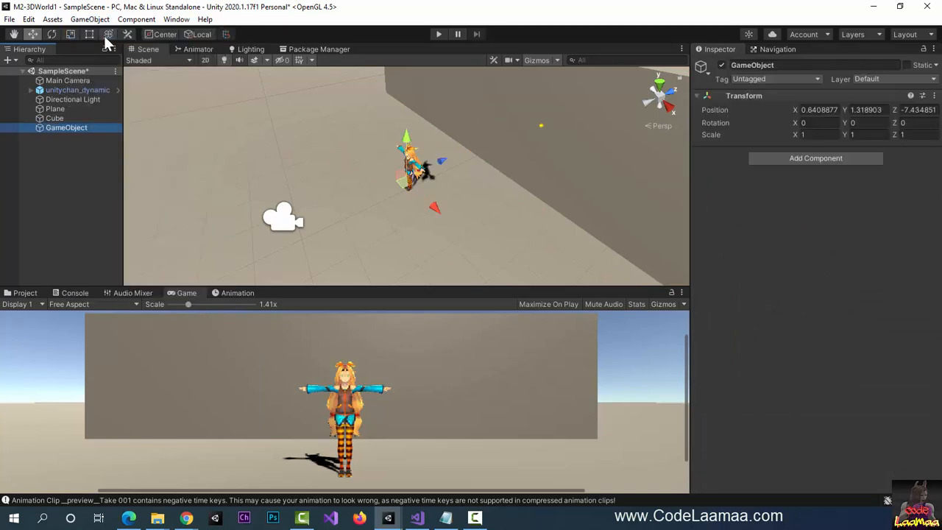
left_click(806, 65)
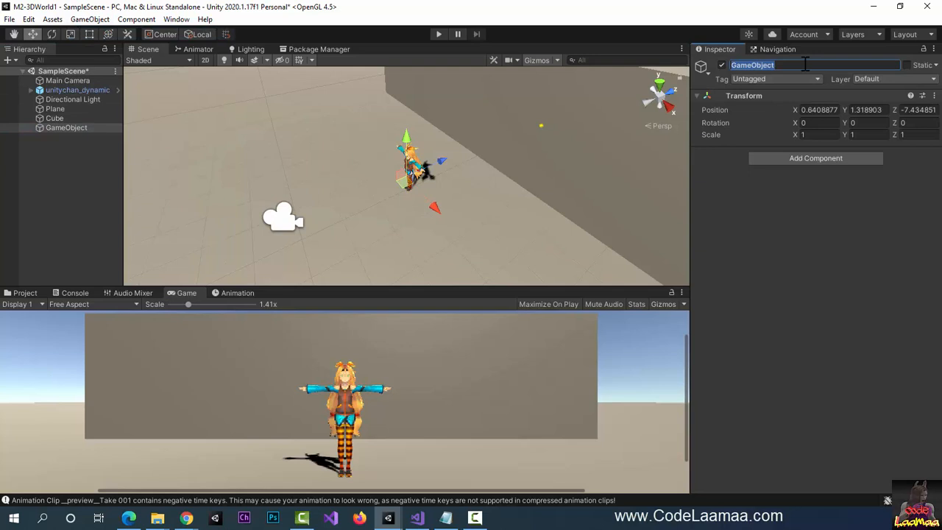
type("Walls")
key("Return")
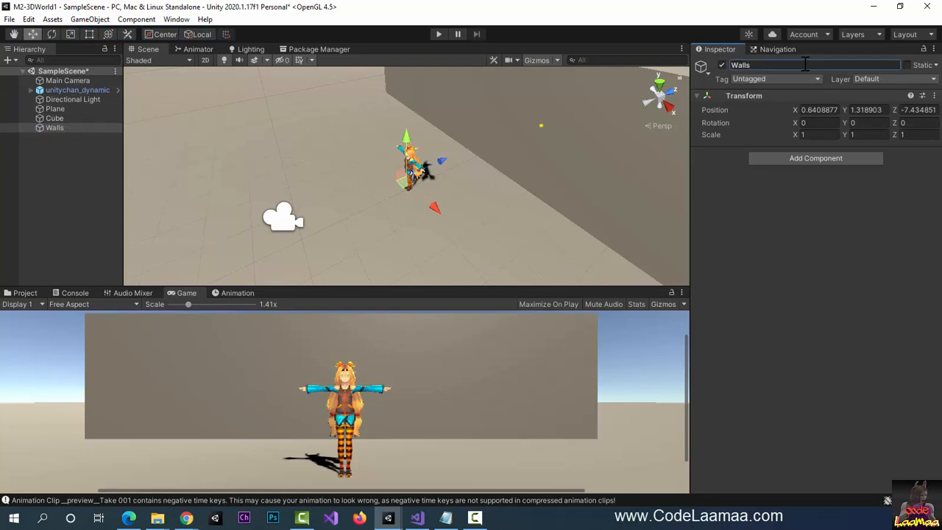
- Nest the Cube under Walls and rename it BackWall
left_click(56, 119)
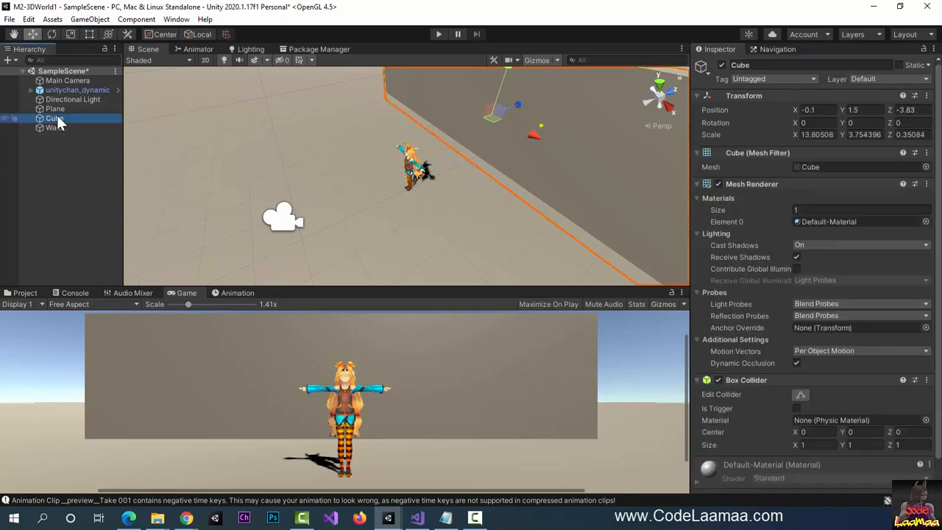
left_click_drag(58, 123, 62, 130)
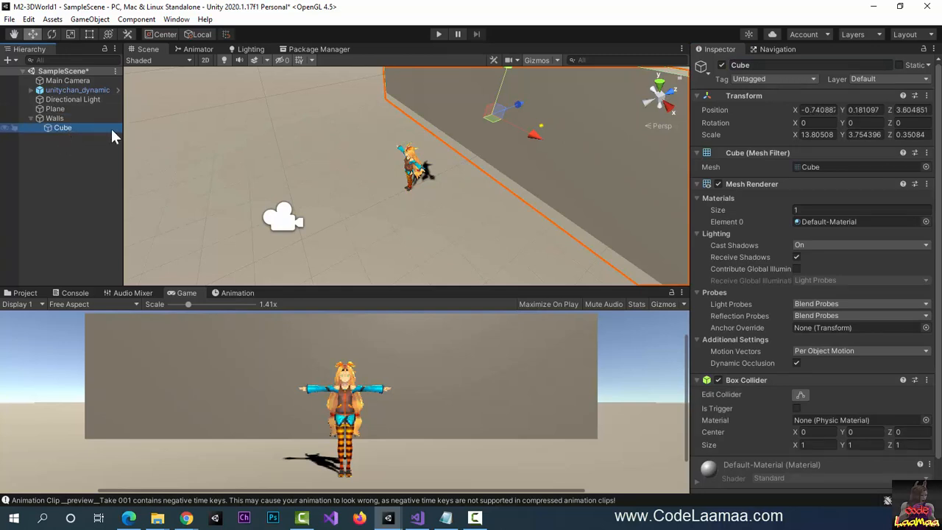
left_click(768, 65)
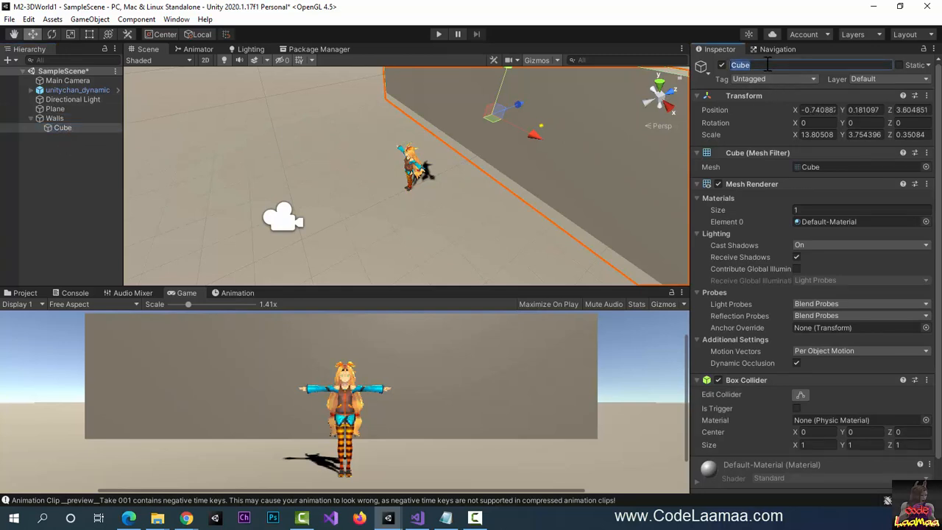
type("BackWall")
key("Return")
left_click(46, 128)
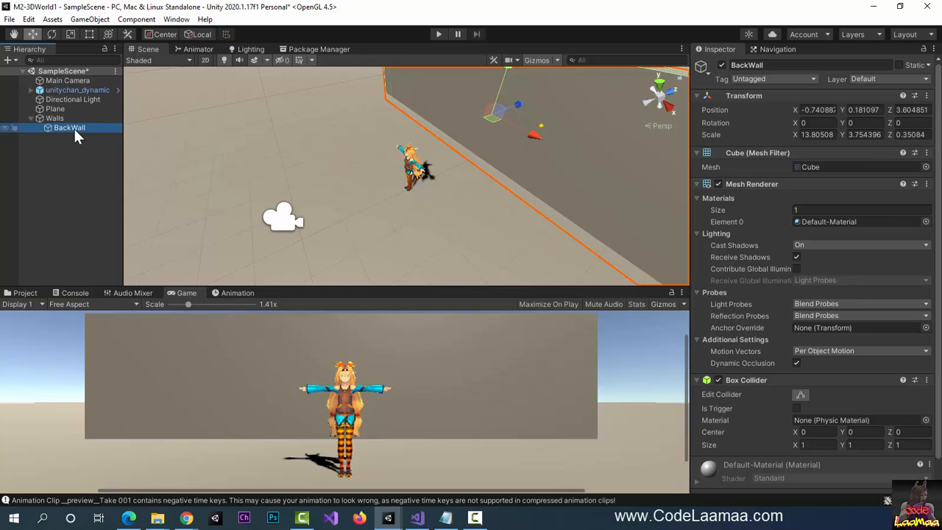
- Duplicate BackWall, rename the copy LeftWall, and set its Y rotation to 90
key("ctrl+d")
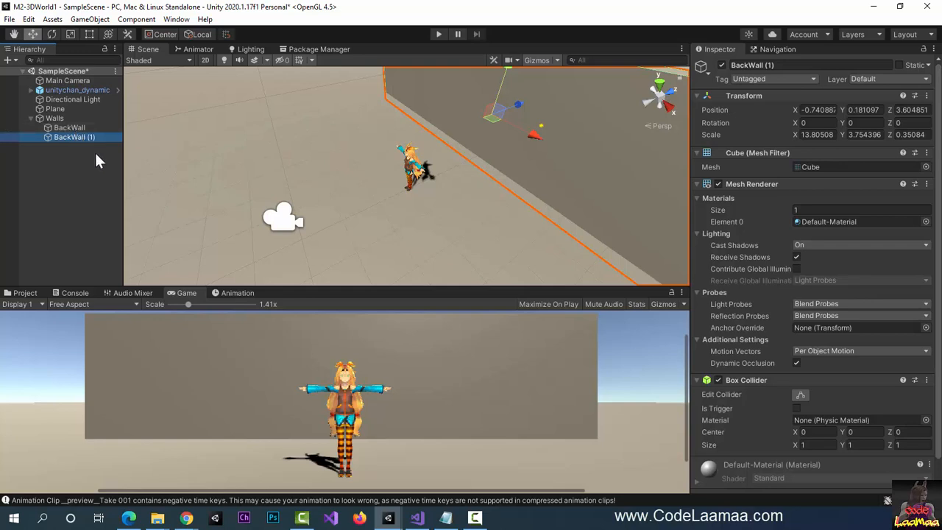
left_click(781, 66)
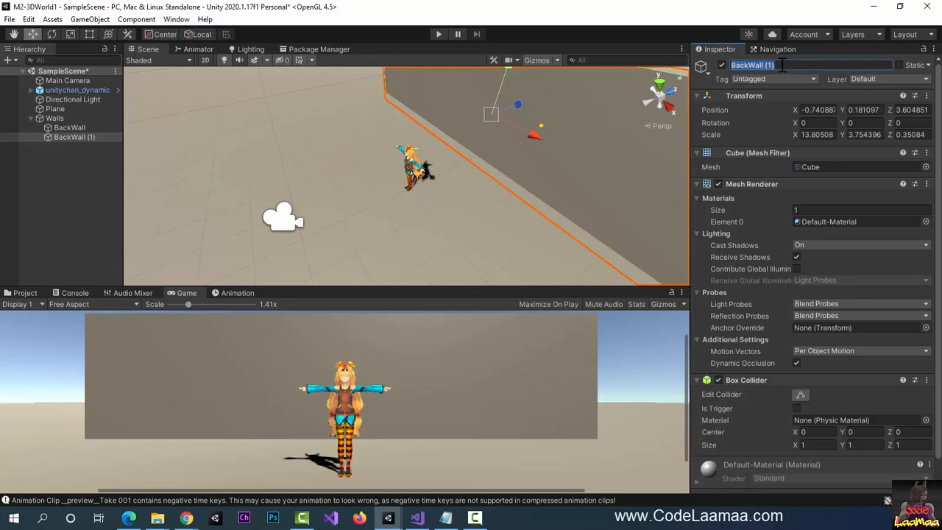
type("LeftWall")
key("Return")
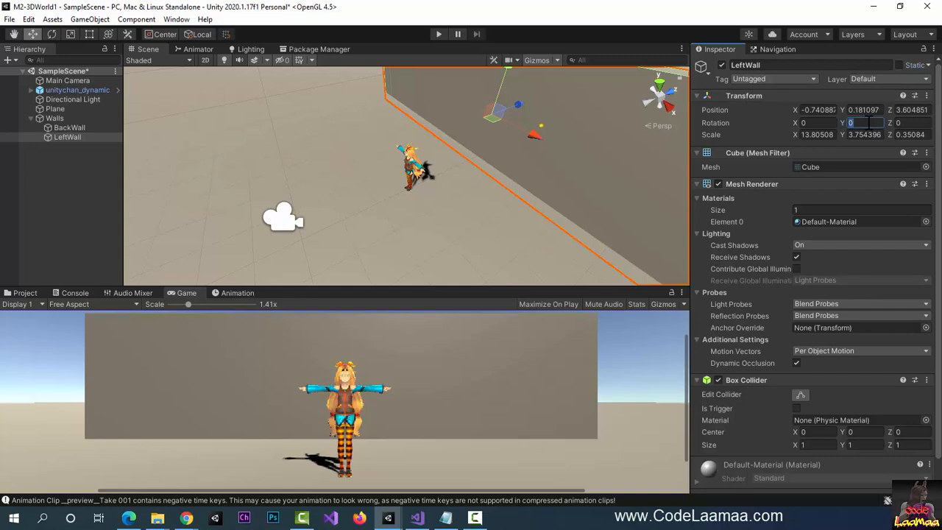
type("90")
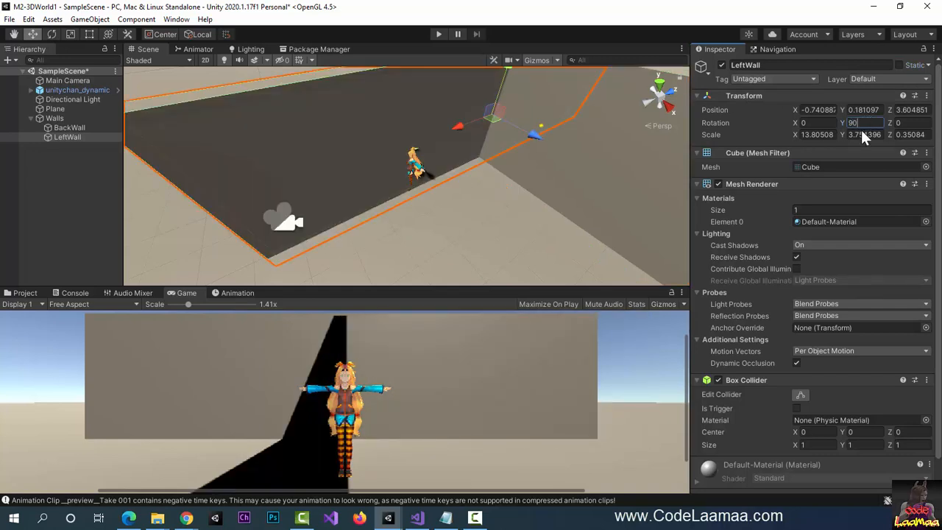
left_click(544, 141)
- Move LeftWall to the left side at X -7.61 and shorten its length
left_click_drag(545, 142, 371, 98)
middle_click_drag(398, 96, 605, 249)
middle_click_drag(553, 166, 499, 263)
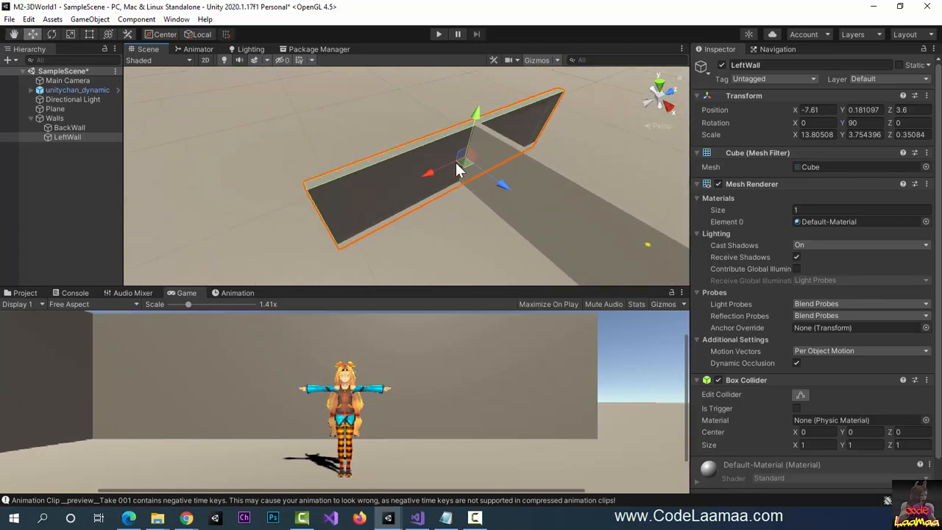
left_click_drag(422, 175, 386, 192)
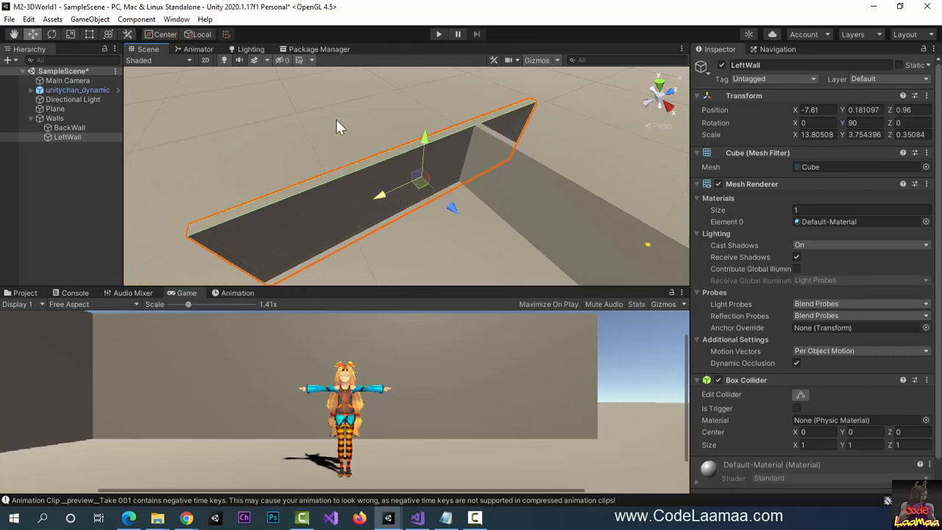
left_click(68, 34)
left_click_drag(381, 197, 316, 196)
left_click(34, 35)
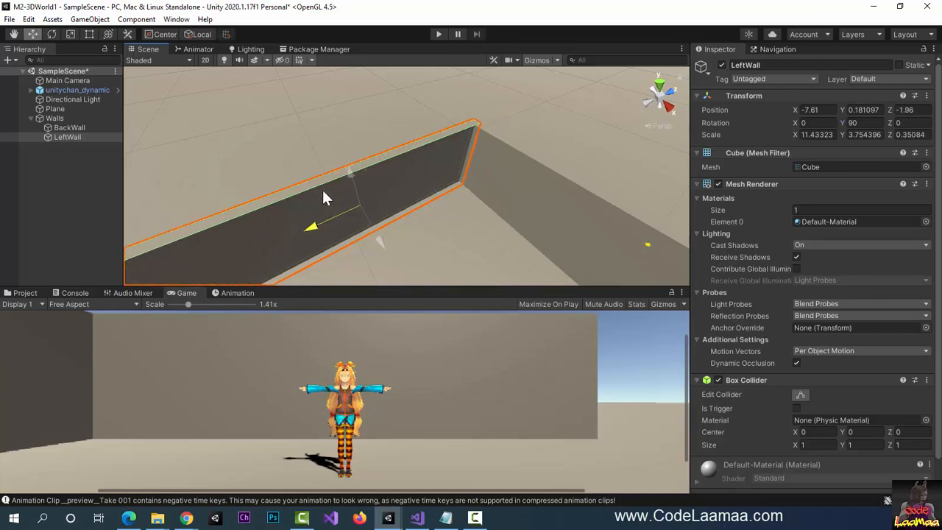
- Reframe the Scene view to look straight at the back wall
middle_click_drag(402, 206, 404, 164)
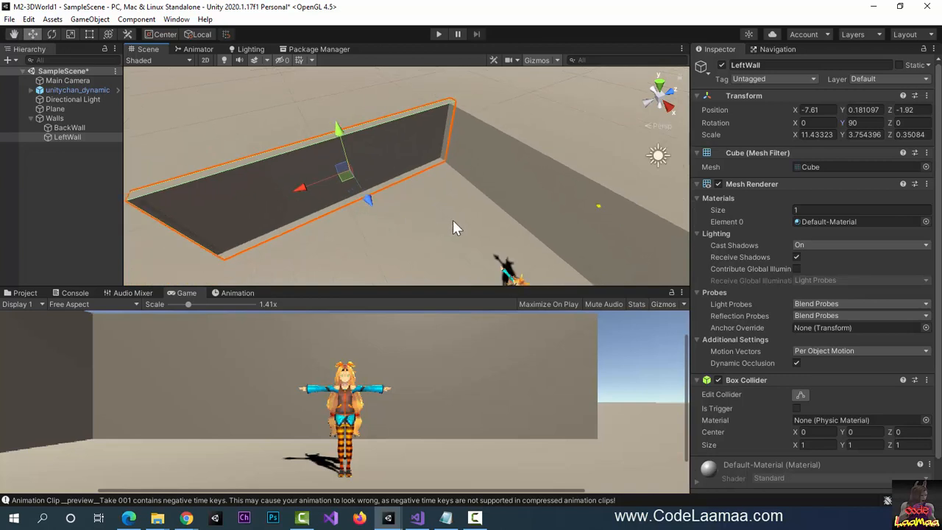
scroll(453, 220, "down", 2)
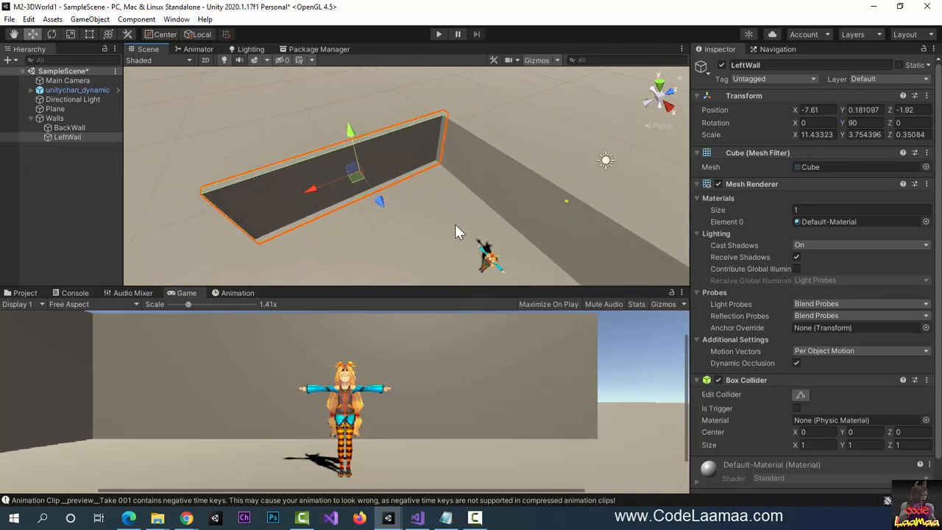
scroll(455, 231, "up", 1)
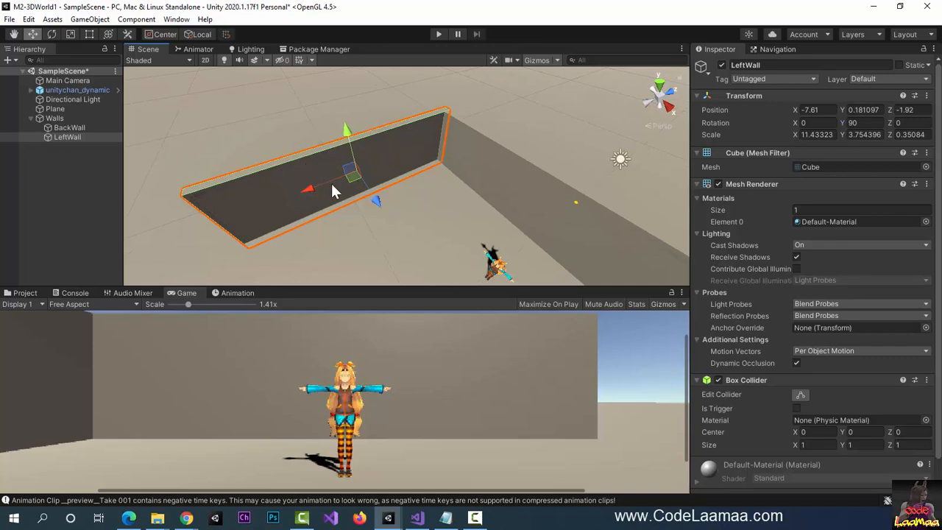
right_click_drag(422, 236, 516, 234)
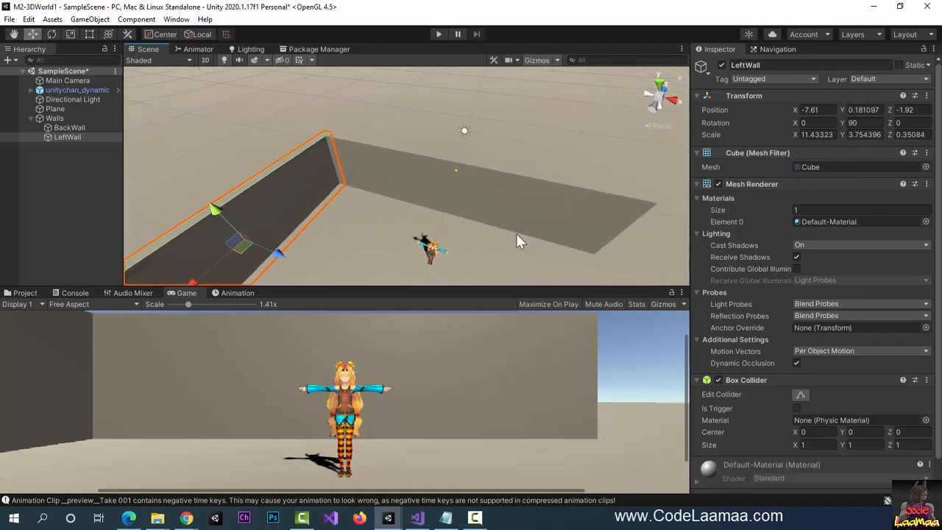
middle_click_drag(510, 237, 540, 215)
right_click_drag(469, 246, 523, 229)
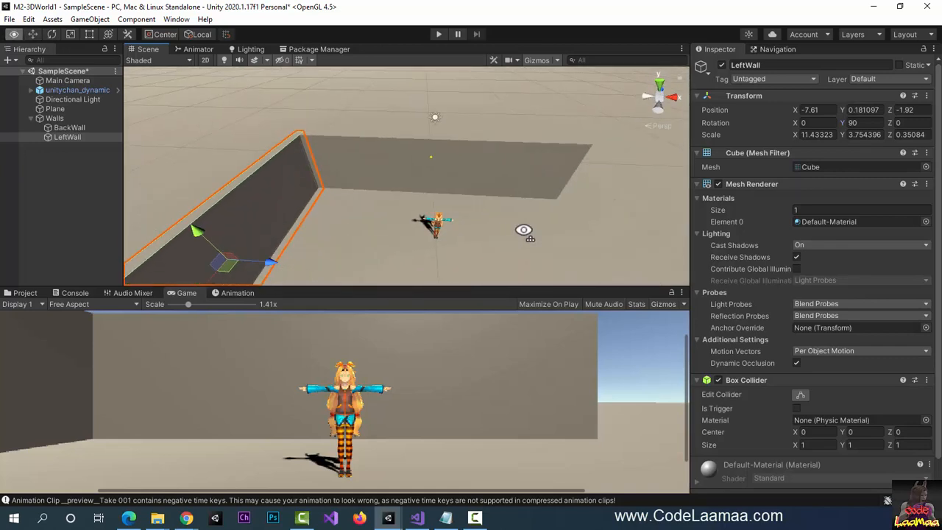
scroll(454, 233, "down", 1)
scroll(453, 233, "down", 2)
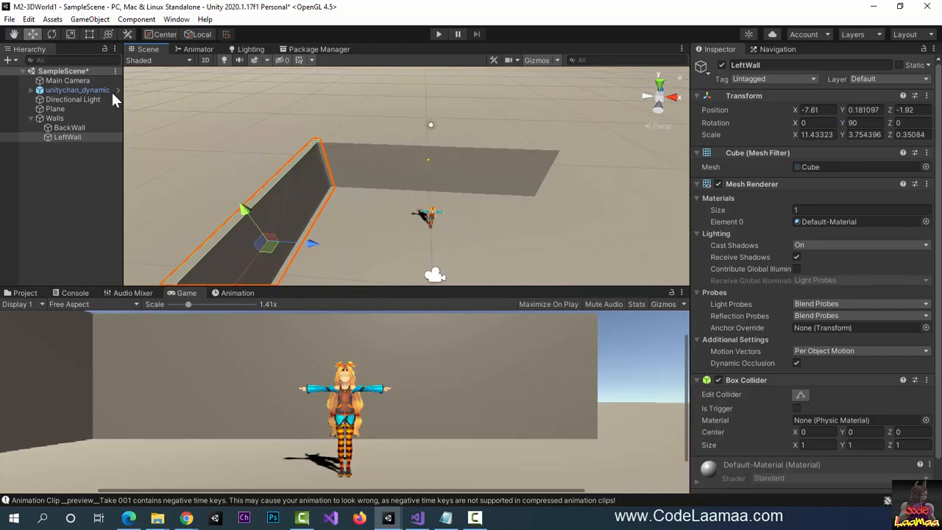
- Duplicate LeftWall, move the copy to X 6.28, and name it RightWall
left_click(47, 136)
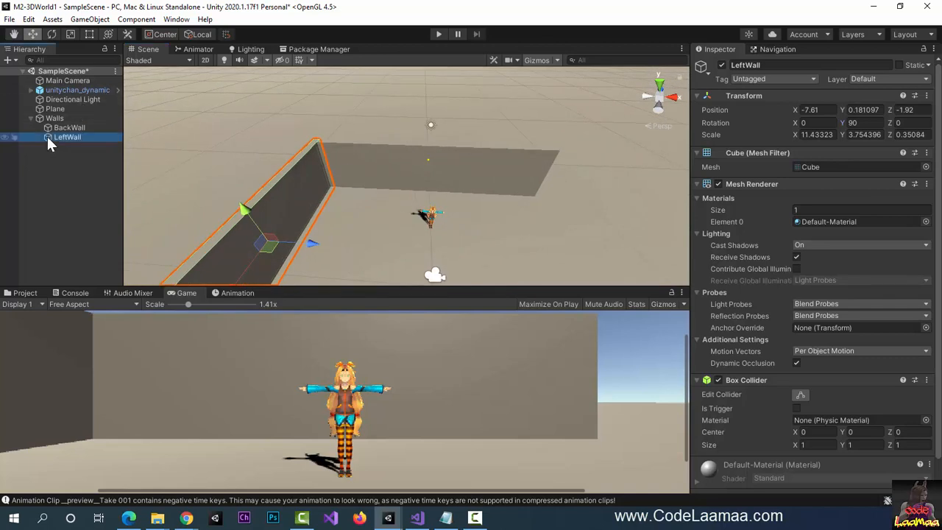
key("ctrl+d")
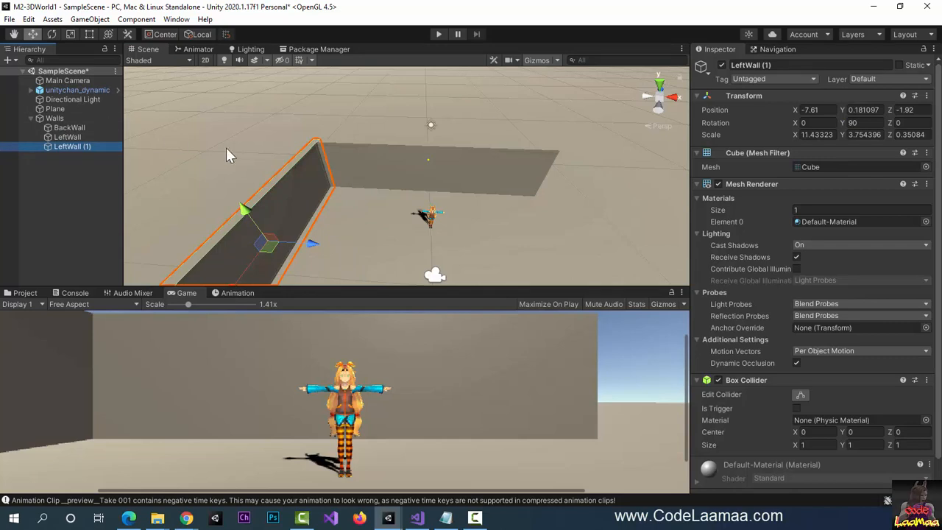
left_click_drag(313, 245, 625, 267)
left_click(769, 61)
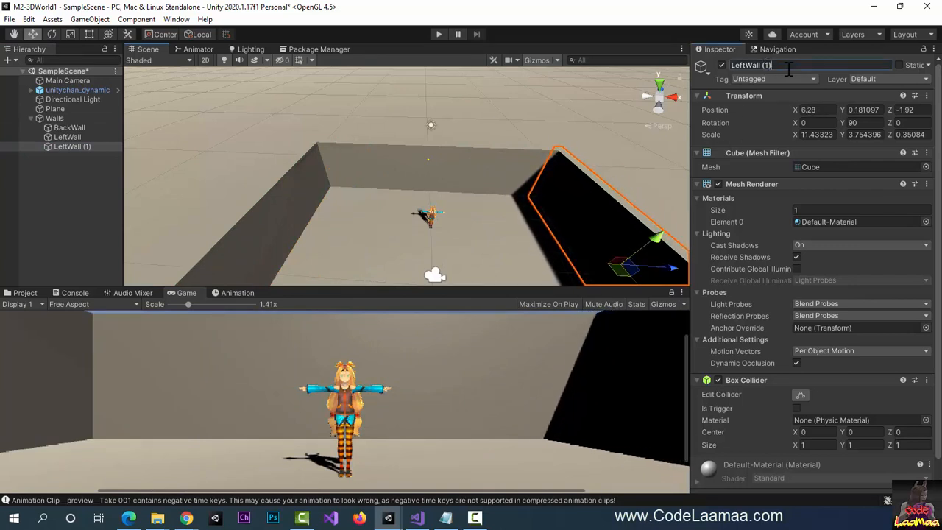
type("RightWall")
key("Return")
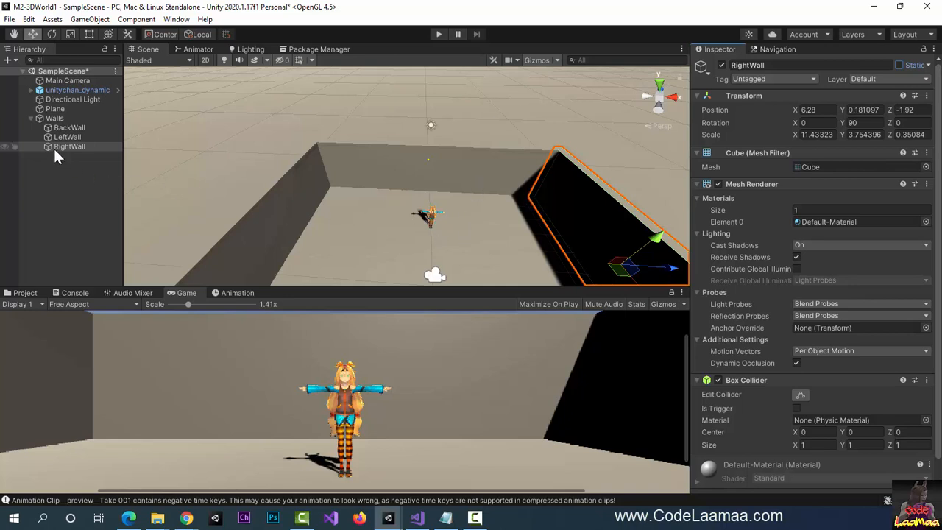
- Shift BackWall, LeftWall and RightWall back together, then place Unity-Chan at Z -6.92
left_click(59, 93)
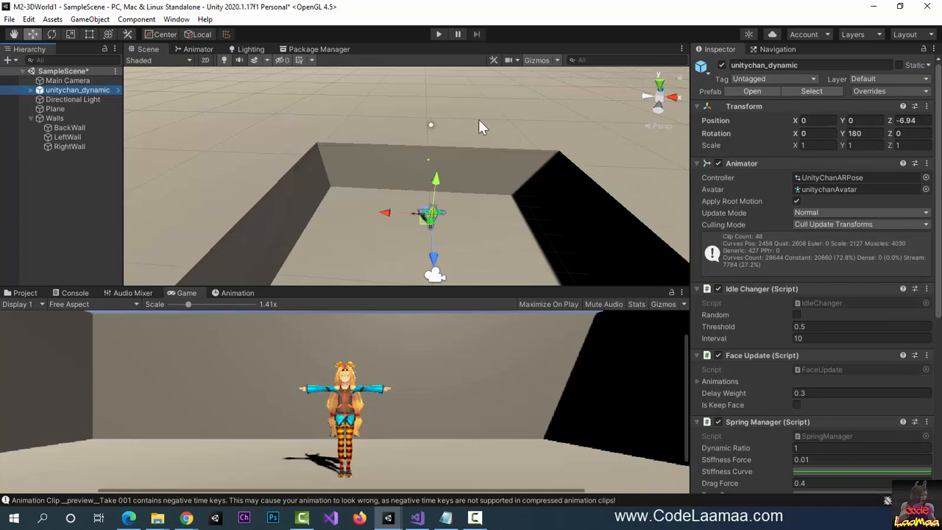
left_click_drag(435, 261, 435, 275)
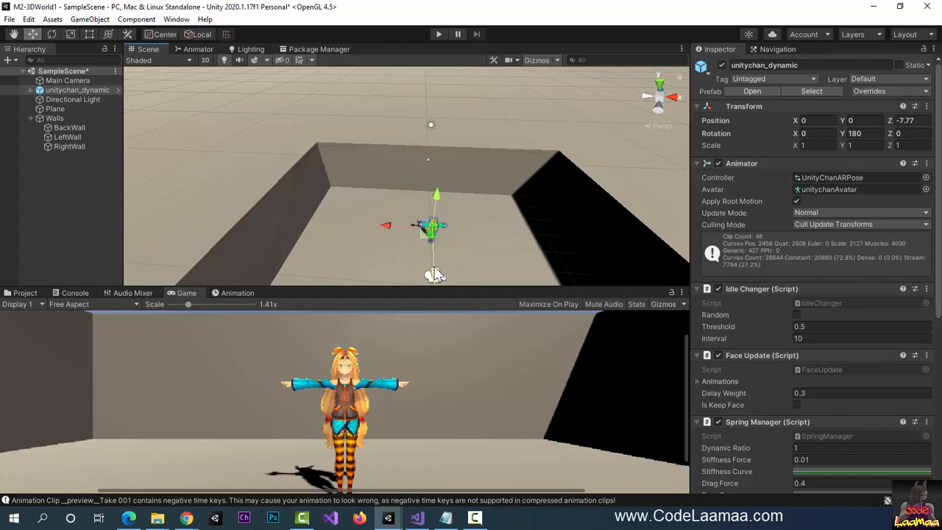
left_click(58, 129)
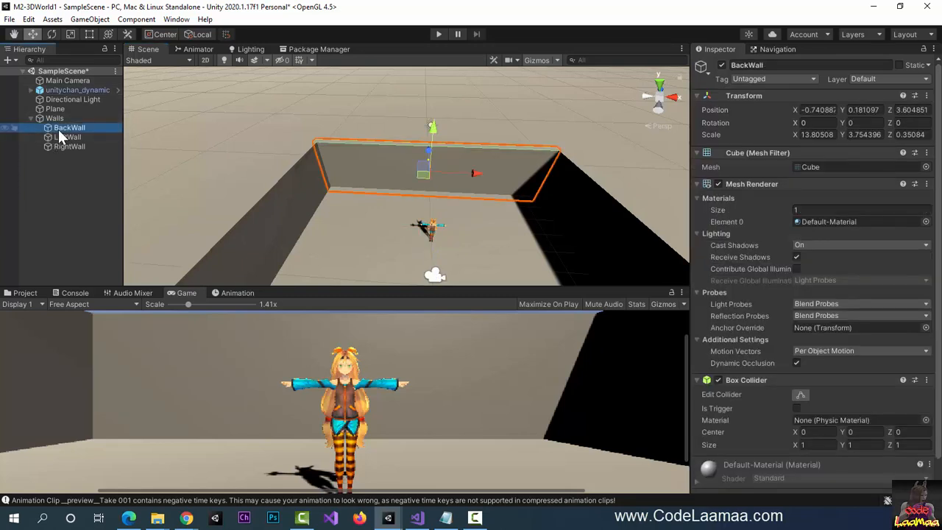
left_click(61, 139, "ctrl")
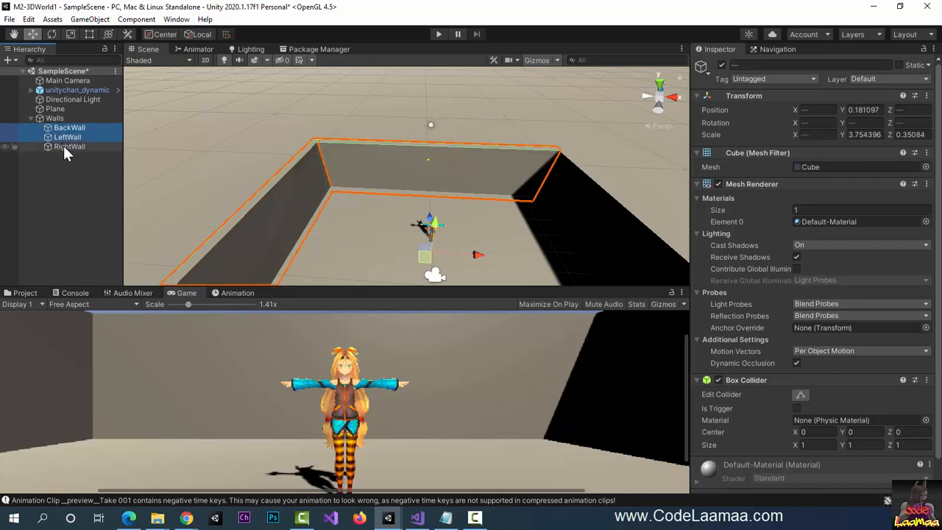
left_click(64, 149, "ctrl")
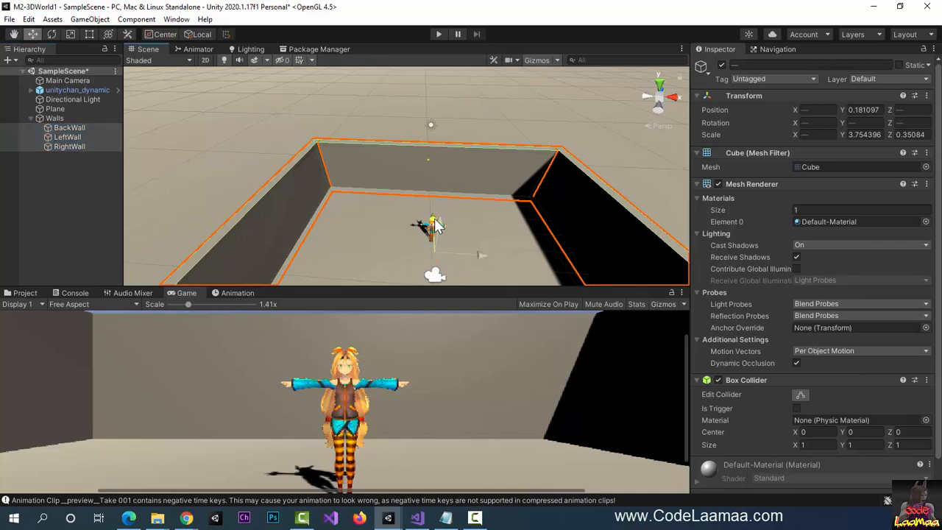
left_click_drag(438, 221, 435, 168)
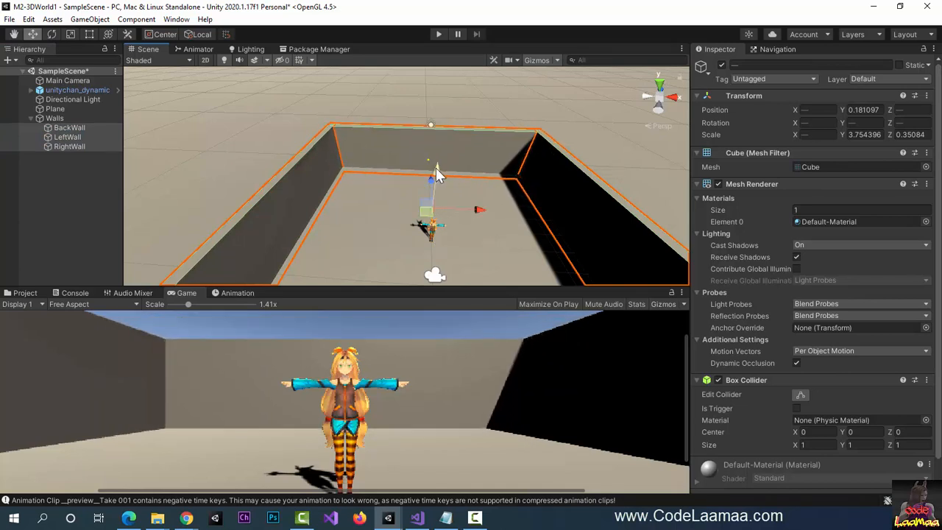
left_click(58, 91)
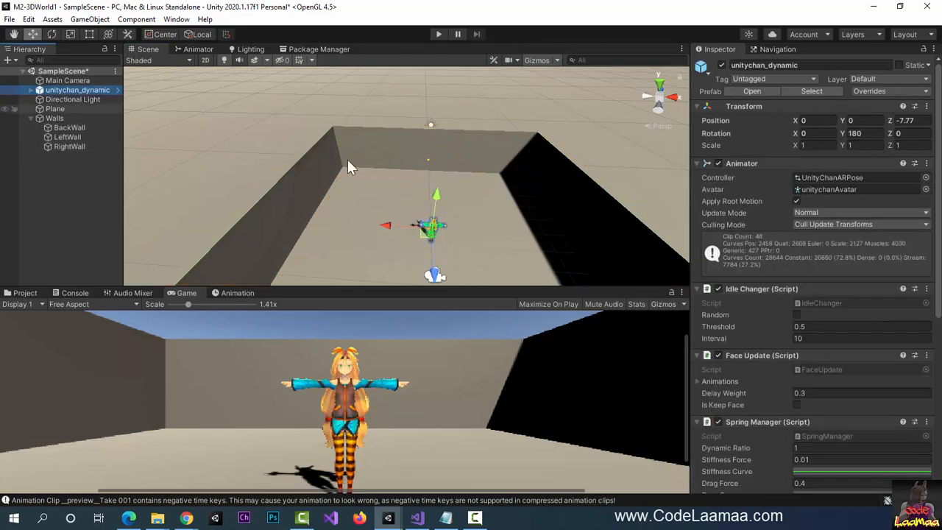
left_click_drag(435, 274, 433, 263)
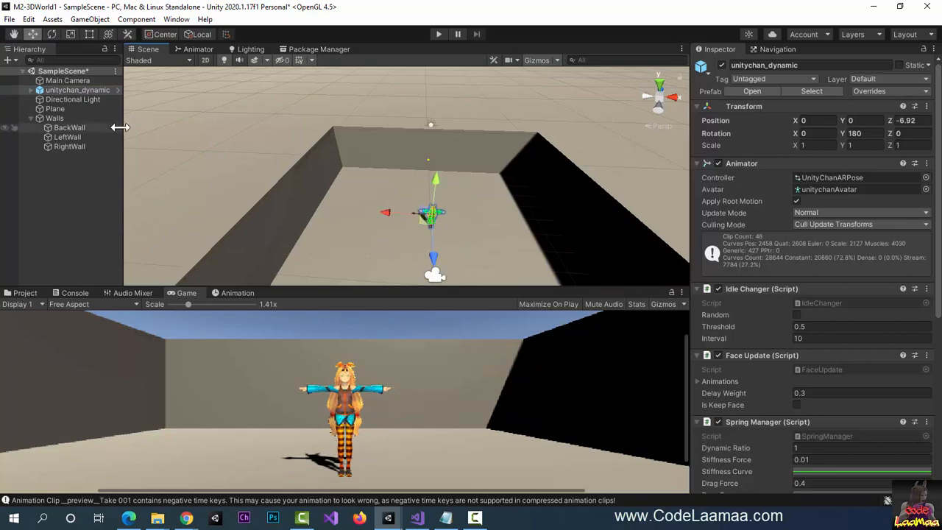
- Duplicate BackWall, raise the copy, and rotate it 90° on X into a flat slab
left_click(76, 128)
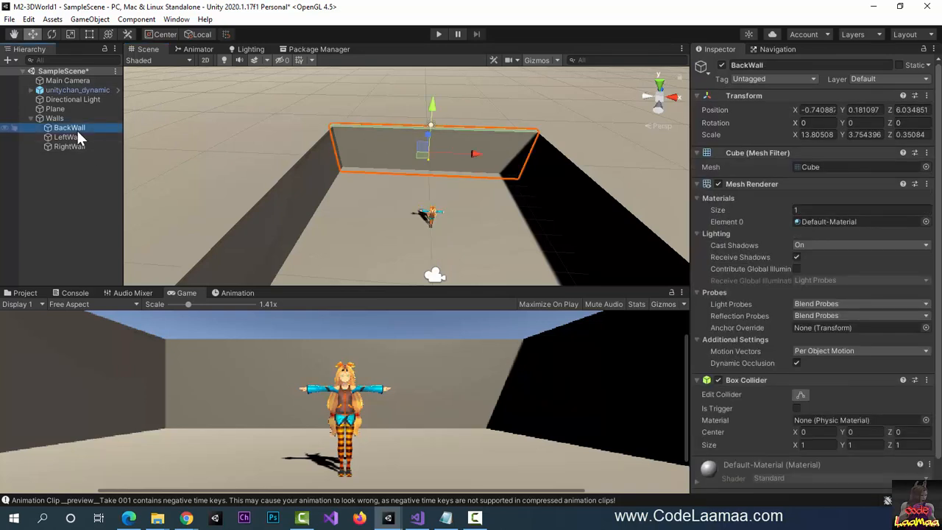
key("ctrl+d")
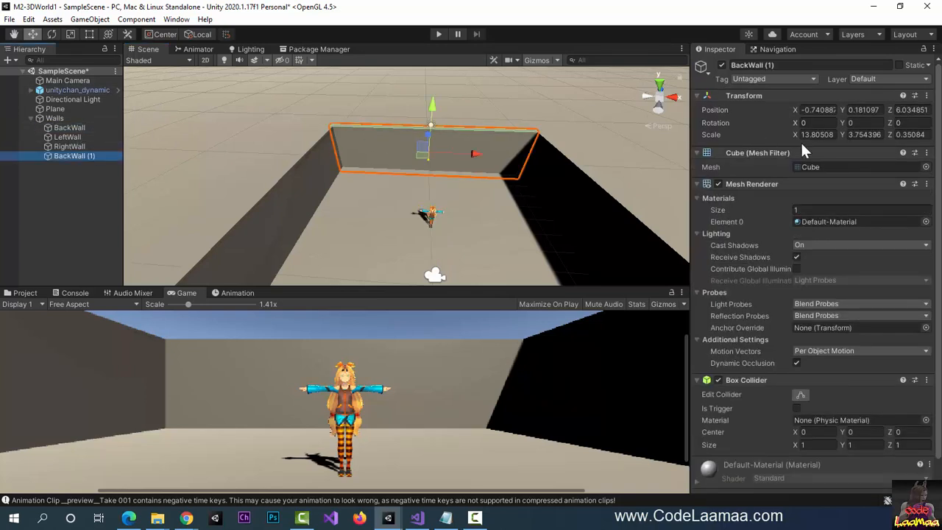
left_click_drag(435, 102, 447, 62)
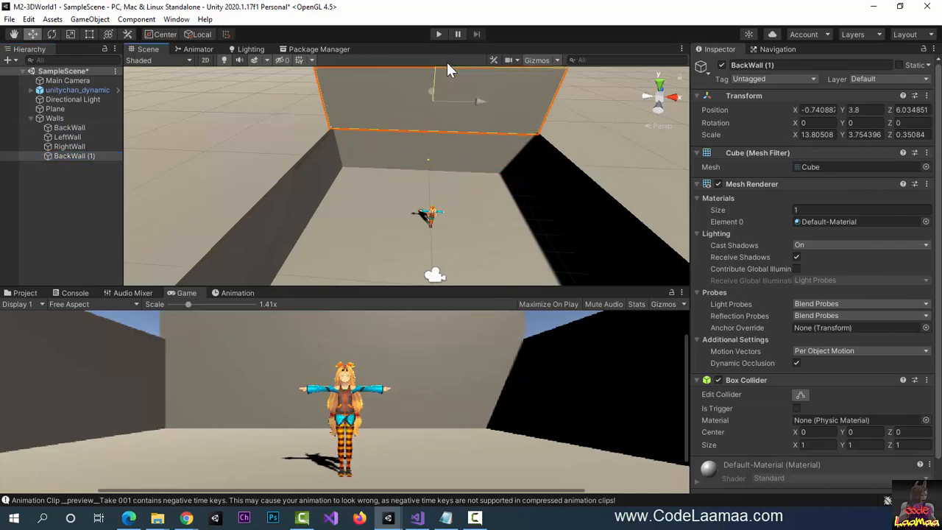
left_click(828, 125)
type("90")
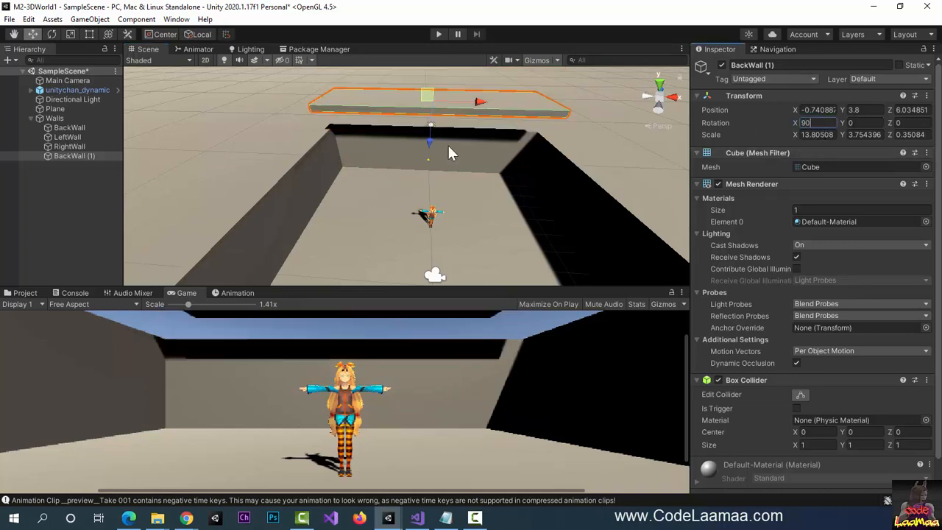
left_click_drag(430, 145, 429, 173)
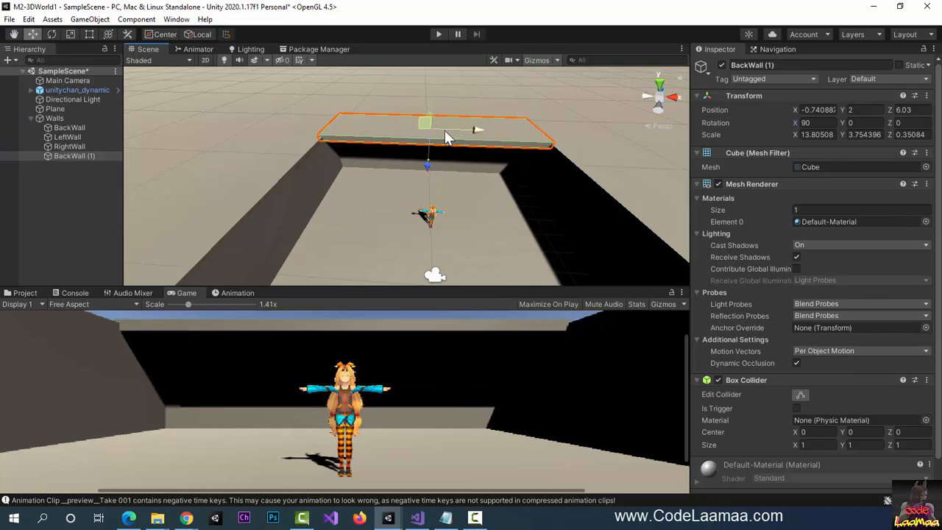
- Stretch the slab's depth and slide it forward toward Z 0.16
left_click(70, 34)
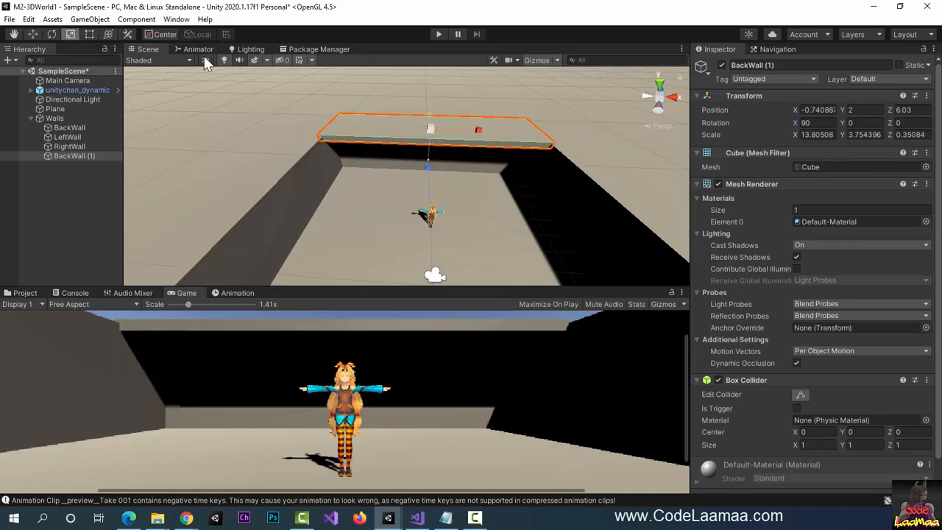
left_click_drag(427, 112, 432, 76)
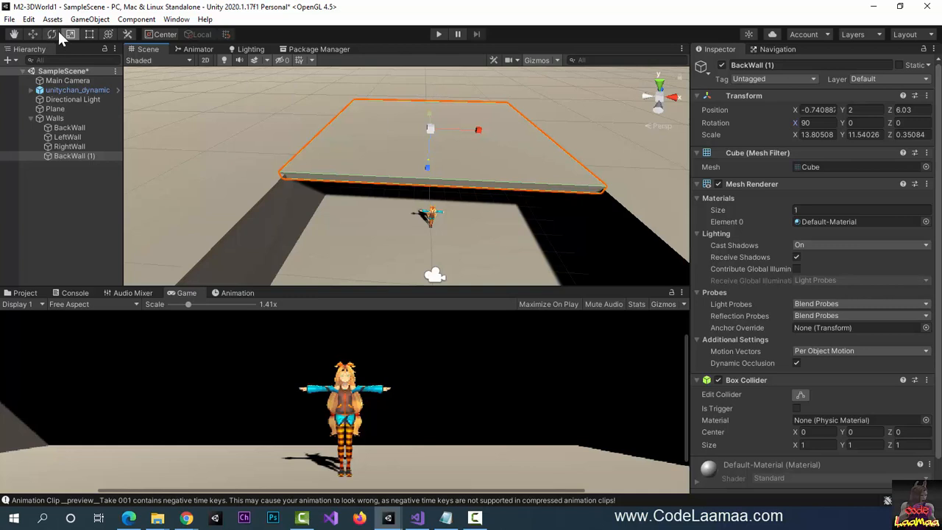
left_click(33, 33)
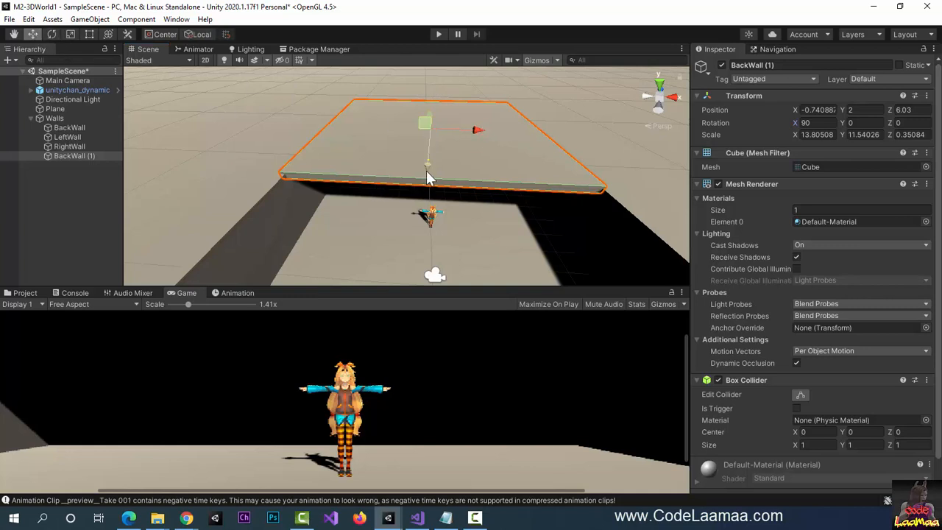
left_click_drag(429, 178, 413, 187)
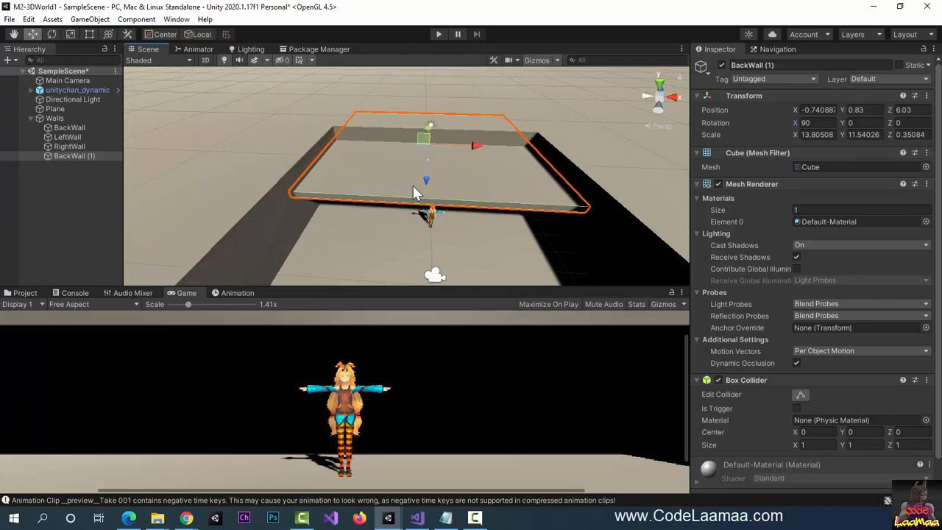
key("ctrl+z")
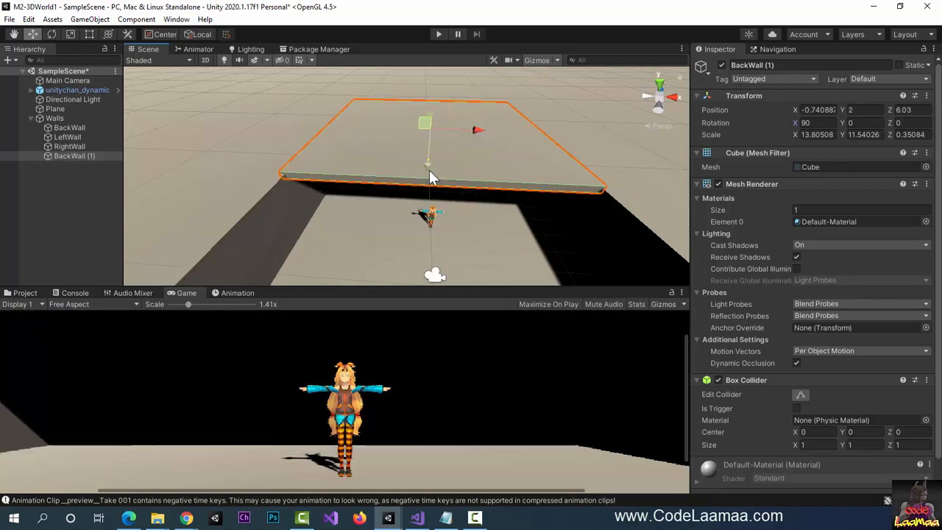
left_click_drag(430, 117, 423, 143)
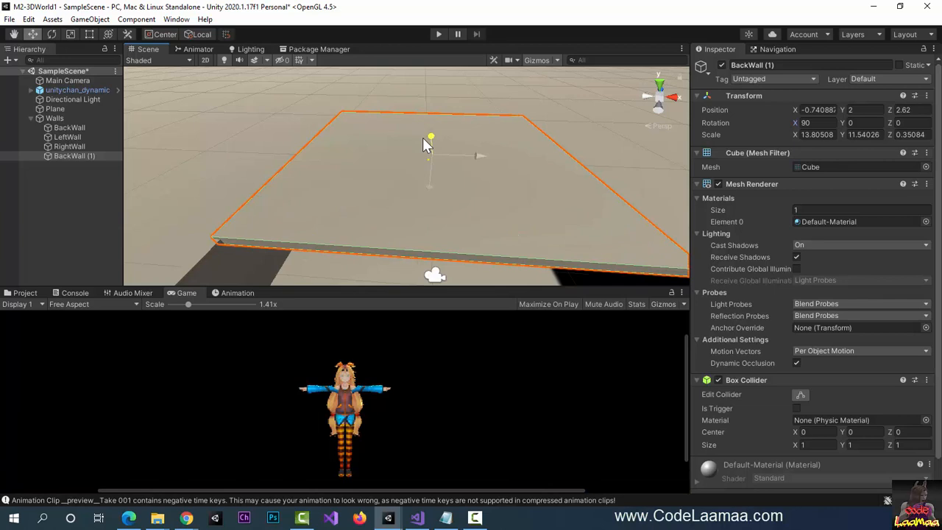
mouse_move(423, 138)
left_mouse_down()
mouse_move(426, 156)
mouse_move(417, 153)
left_mouse_up()
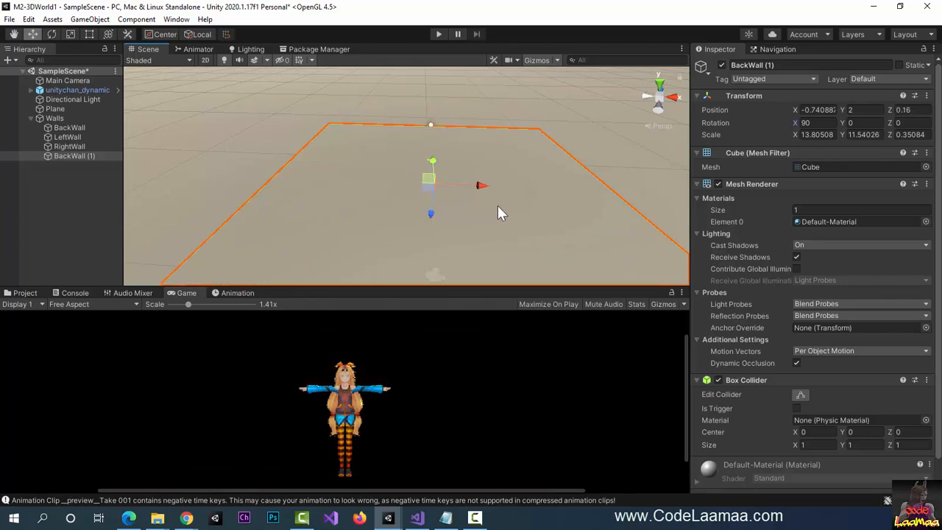
- Shrink the slab's depth and push it back over the walls at Y 2, Z 3.2
scroll(497, 205, "down", 2)
scroll(471, 221, "down", 2)
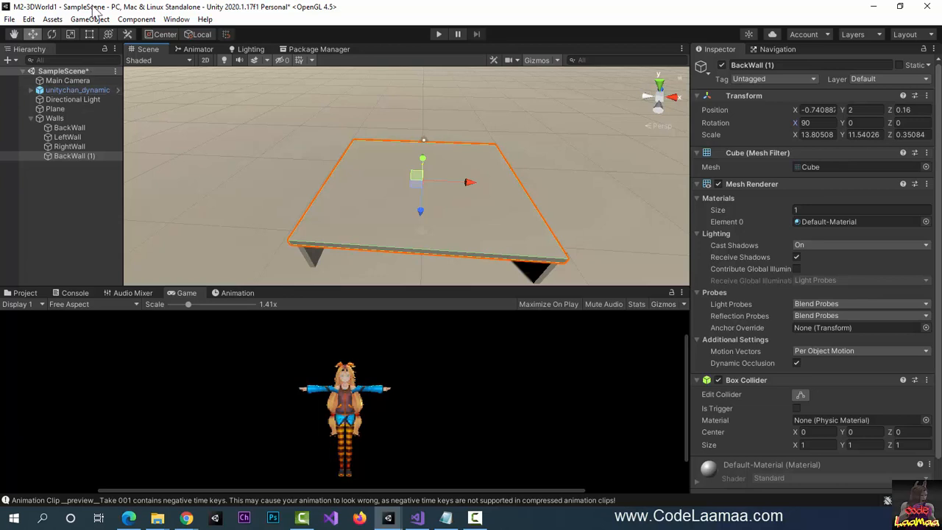
left_click(69, 34)
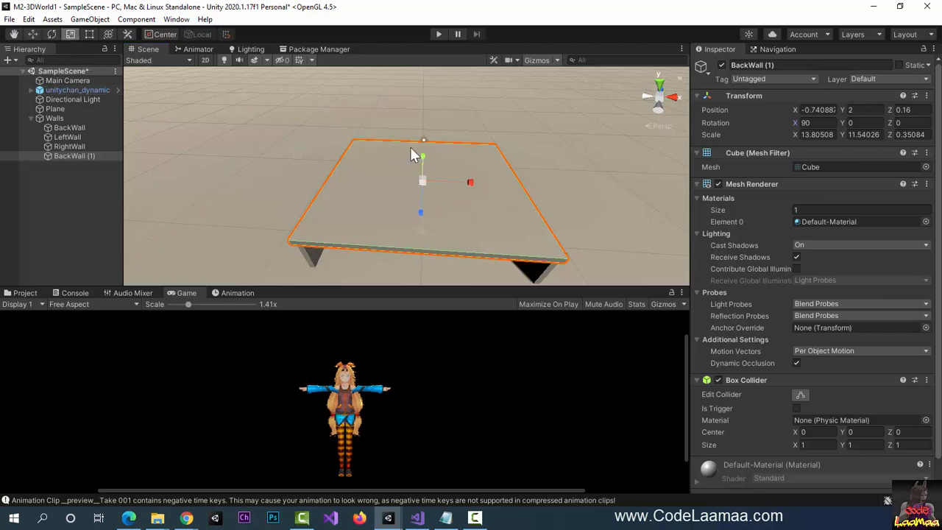
left_click_drag(424, 157, 429, 173)
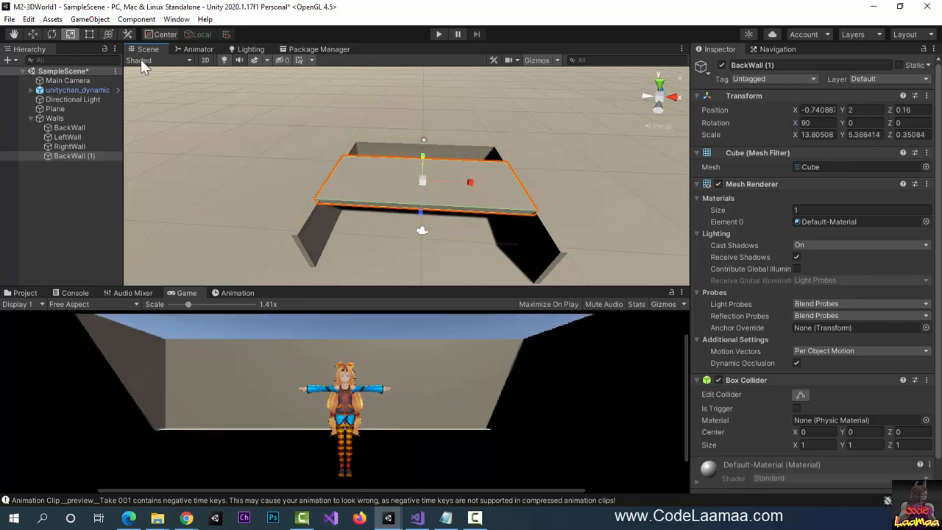
left_click(41, 35)
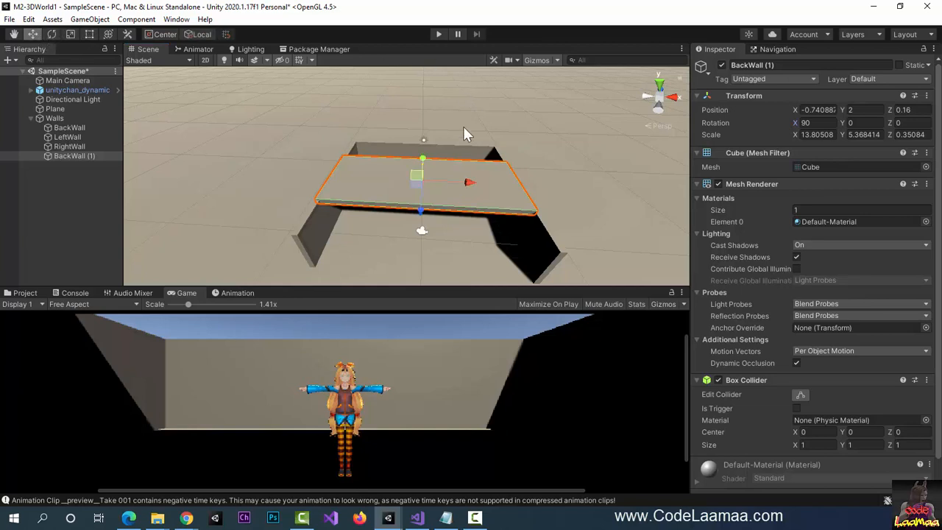
left_click_drag(420, 161, 431, 134)
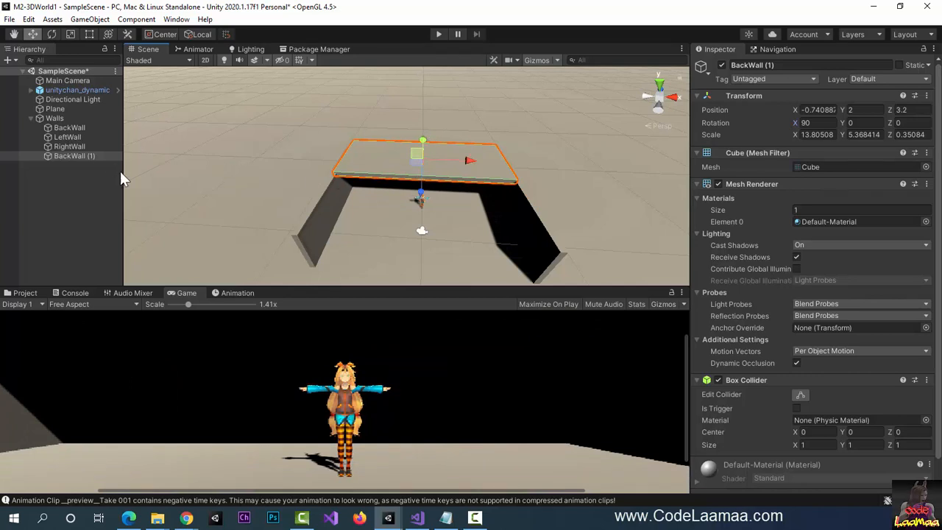
- Move unitychan_dynamic closer to the camera, to Z -7.45
left_click(62, 91)
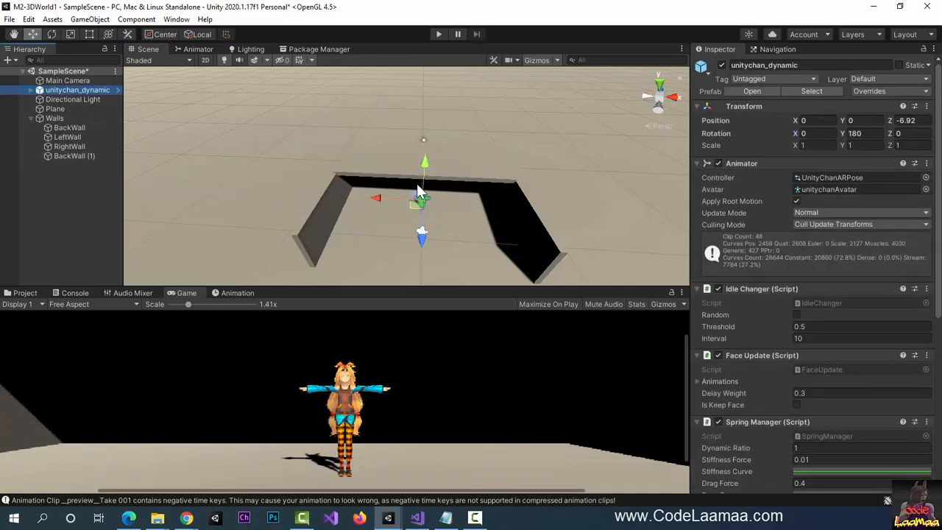
left_click_drag(427, 166, 423, 157)
key("ctrl+z")
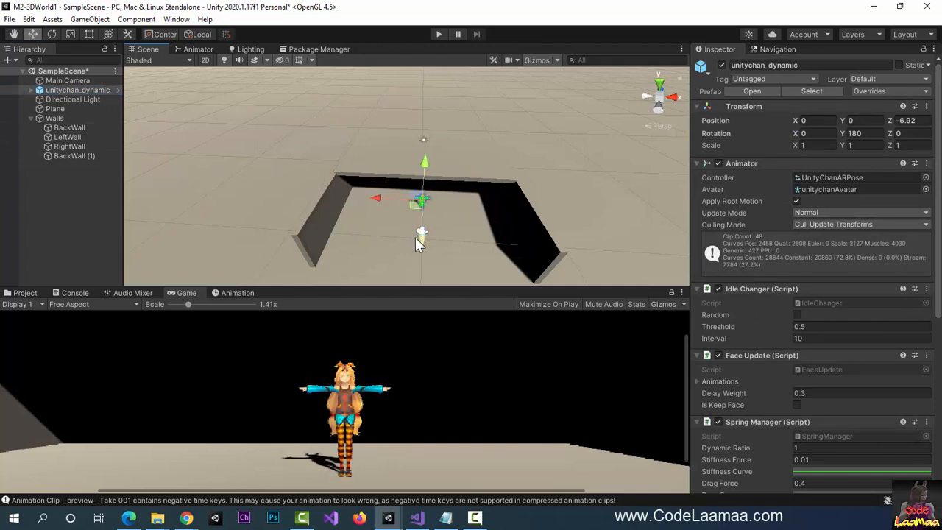
left_click_drag(416, 238, 415, 228)
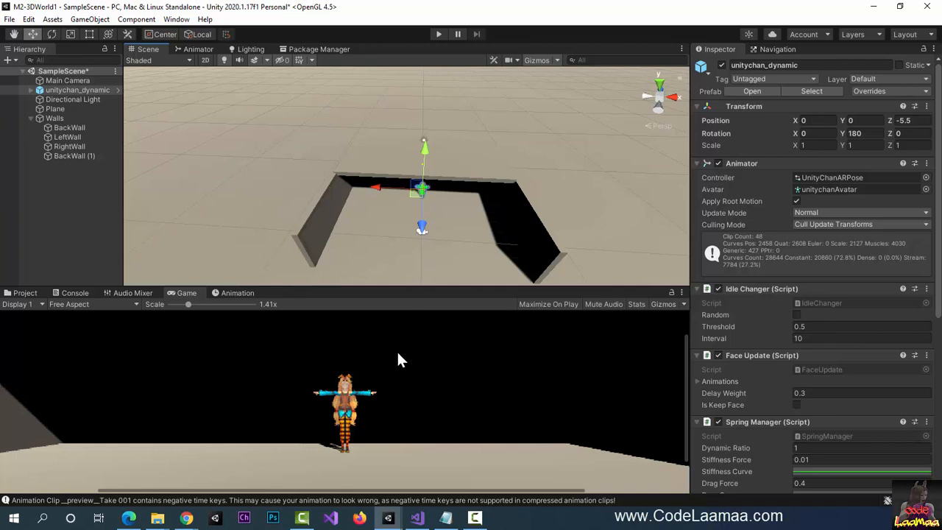
key("ctrl+z")
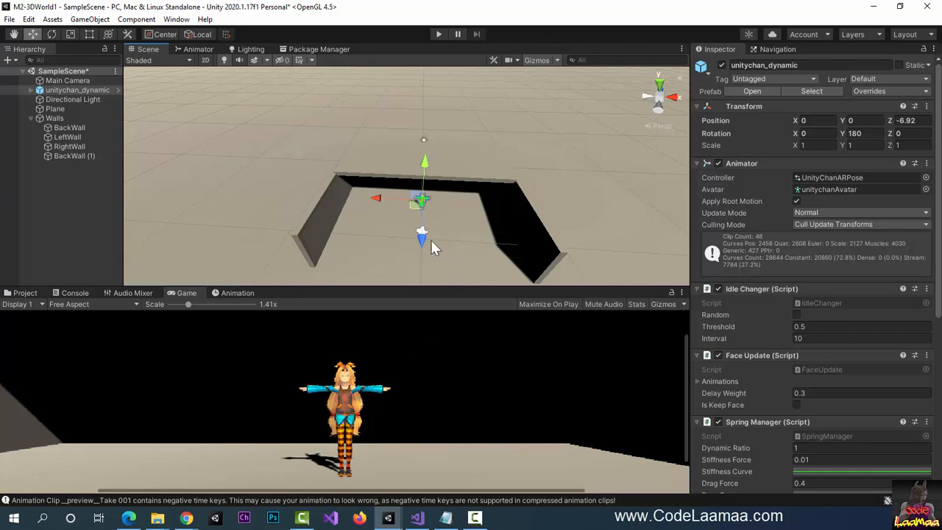
left_click_drag(421, 240, 421, 244)
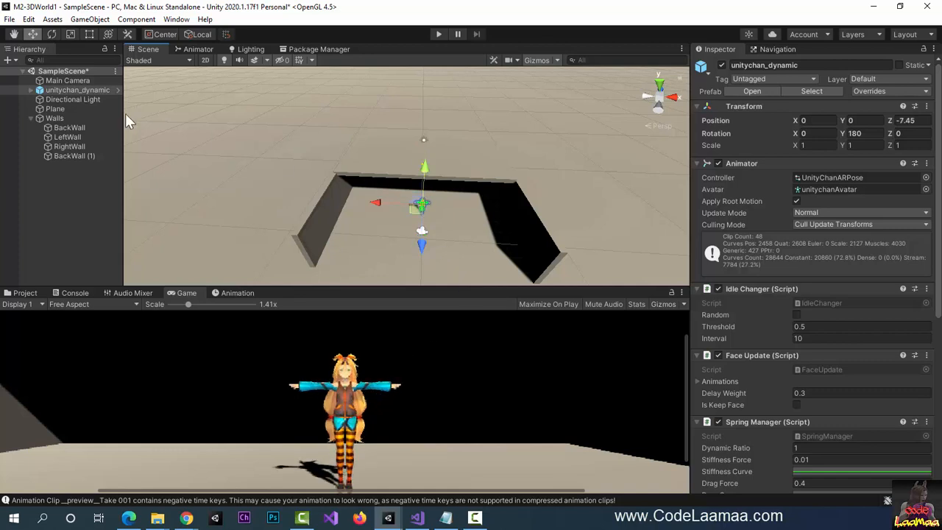
- Select all four walls and shift them together toward the camera
left_click(61, 128)
left_click(70, 147, "shift")
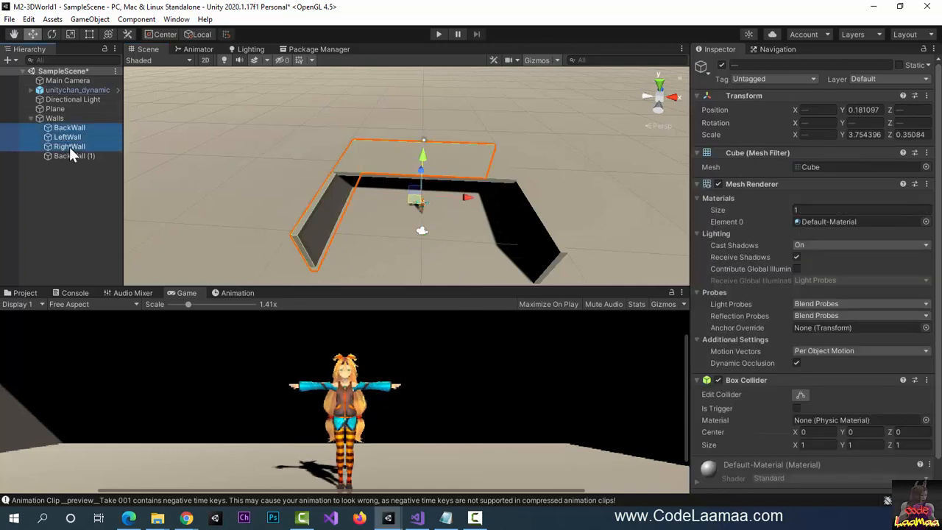
left_click(70, 155, "shift")
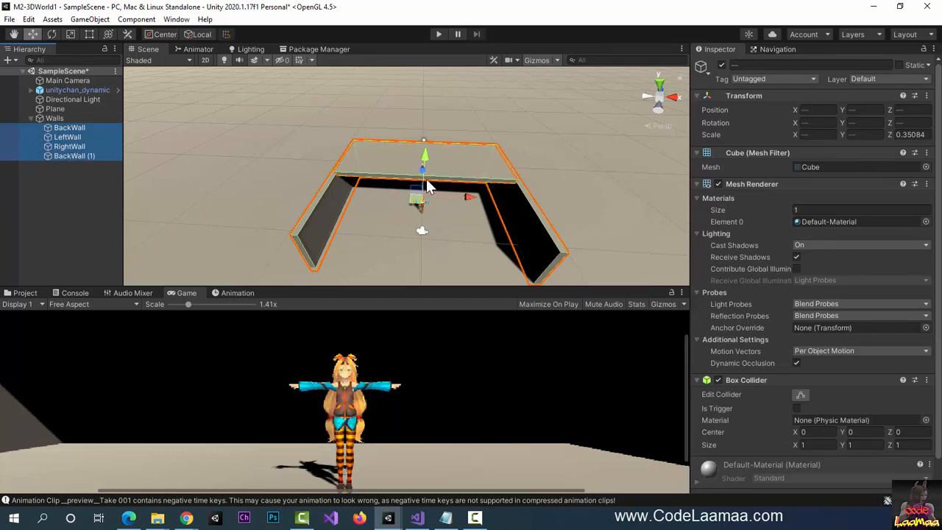
left_click_drag(423, 173, 427, 193)
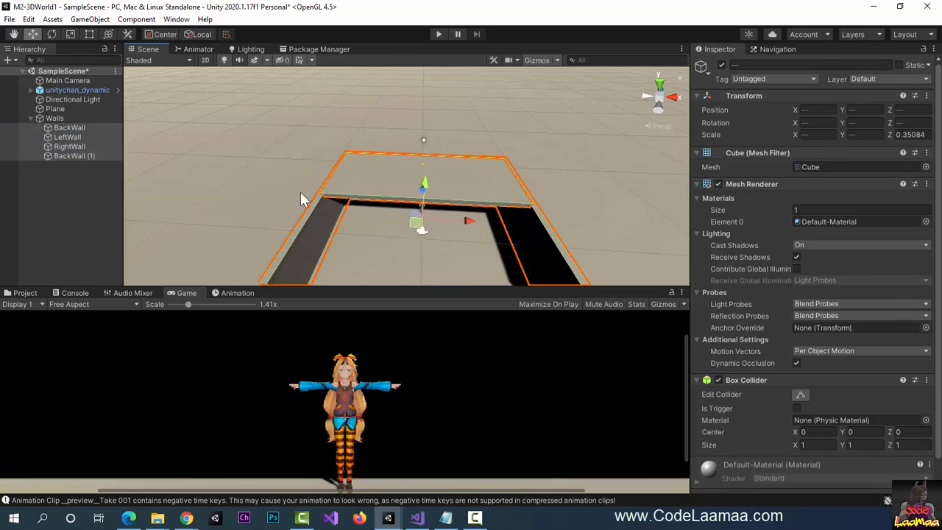
left_click(82, 155)
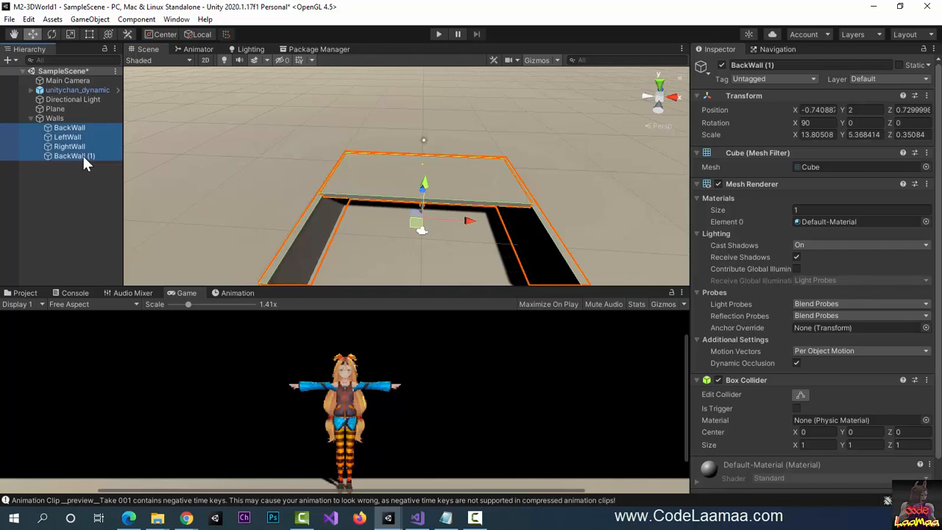
- Rename BackWall (1) to Ceiling
left_click(800, 65)
type("Ceiling")
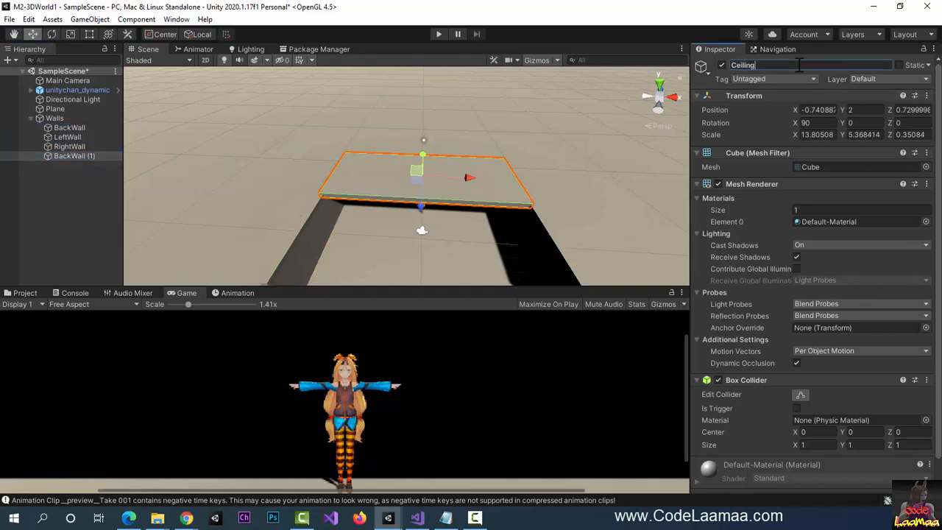
key("Return")
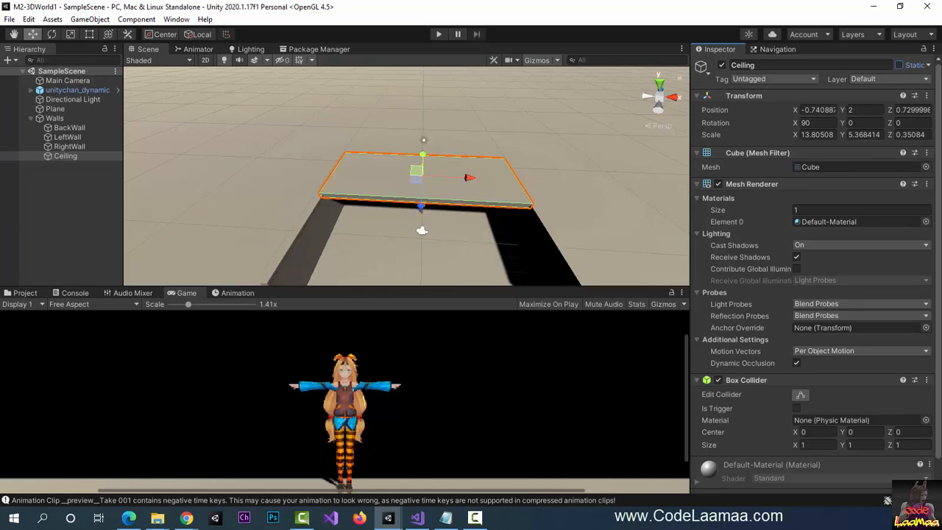
key("F10")
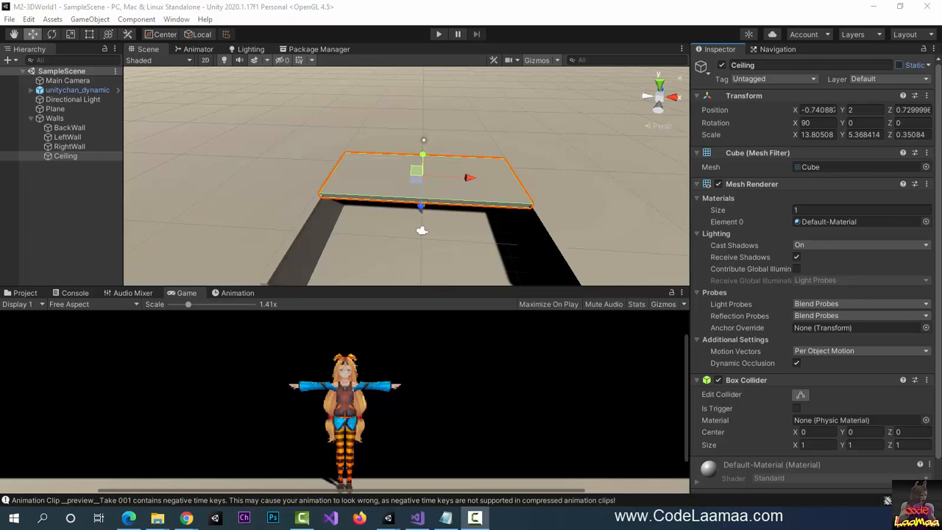
- Deactivate the Ceiling object so the room is open-topped
left_click(75, 139)
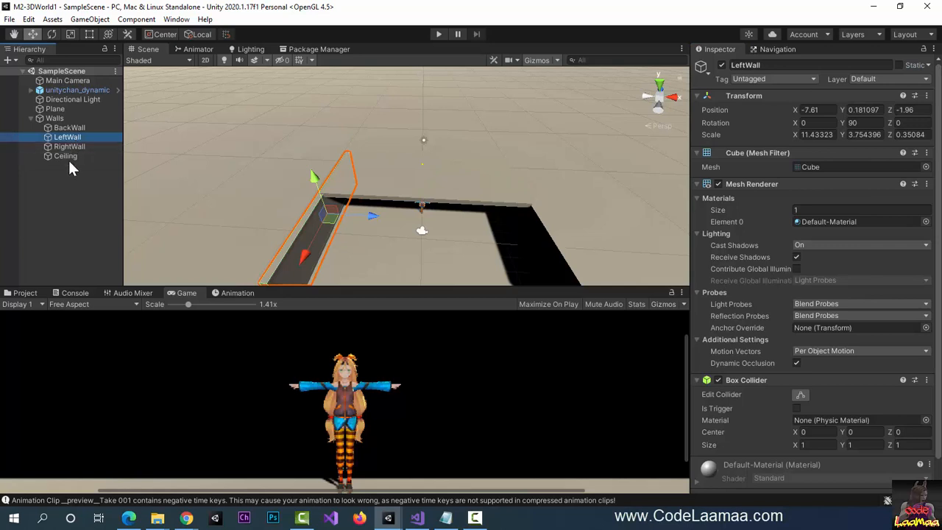
left_click(66, 156)
left_click(721, 64)
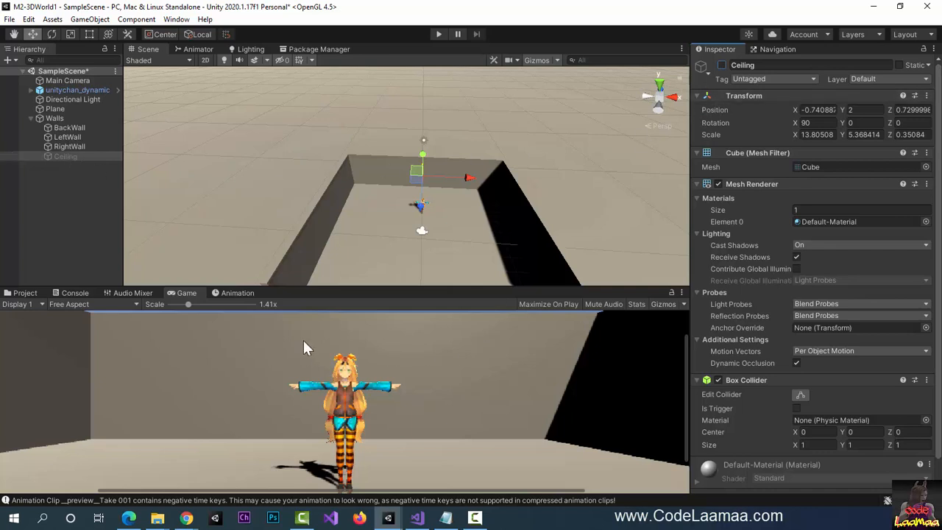
key("F10")
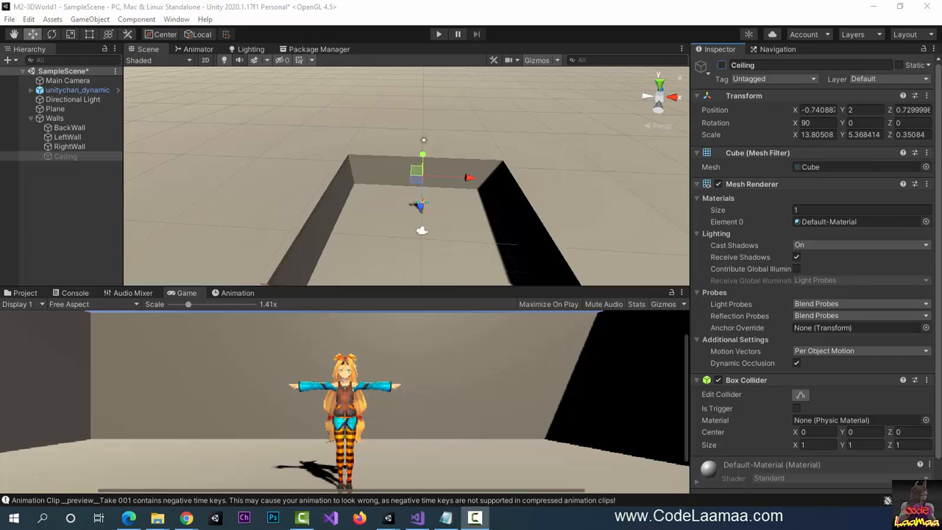
- Shorten LeftWall and RightWall to about half their length
left_click(722, 65)
left_click(721, 66)
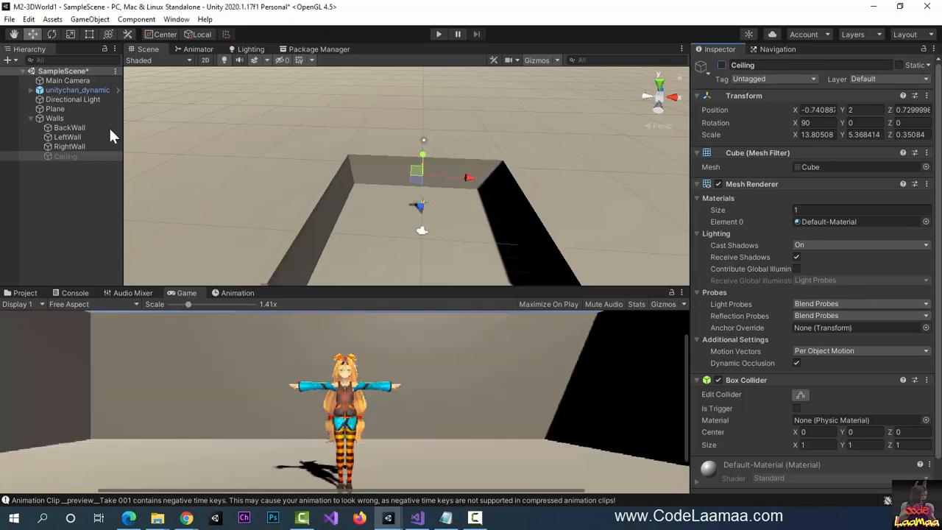
left_click(64, 138)
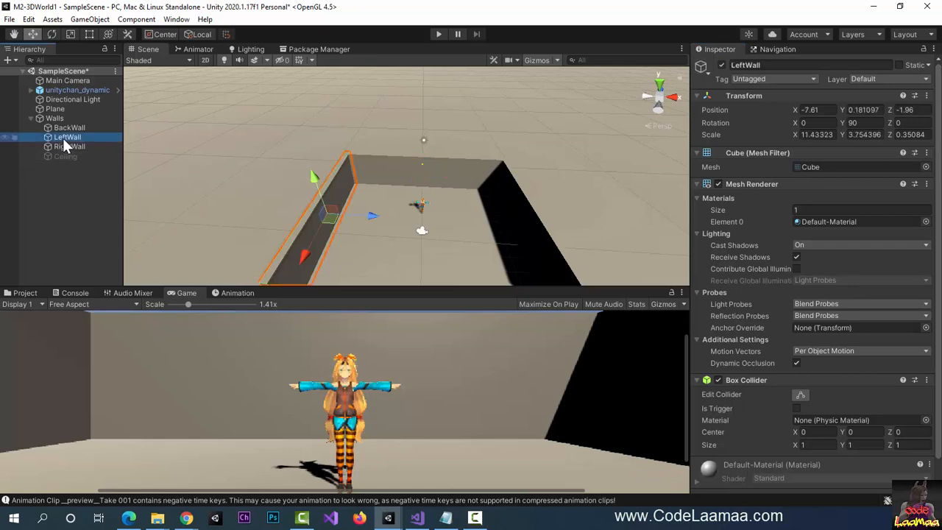
left_click(67, 145, "ctrl")
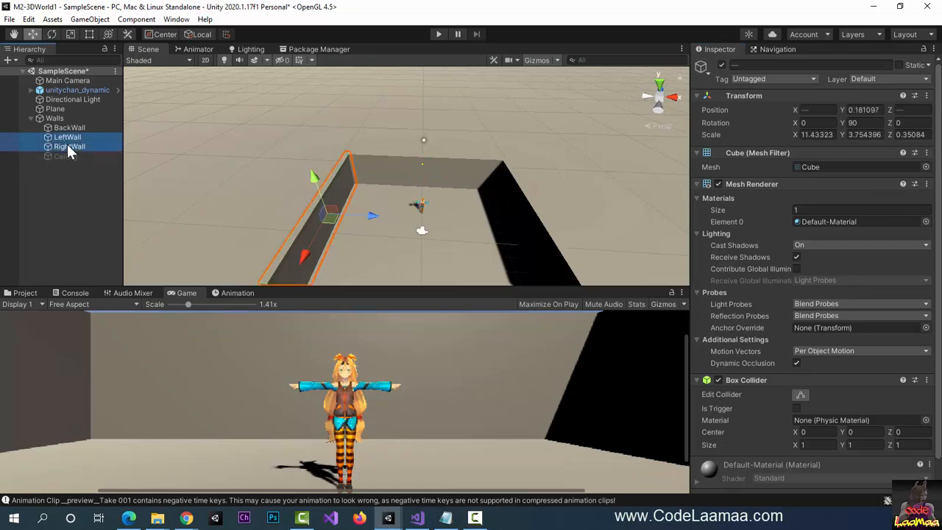
left_click(70, 35)
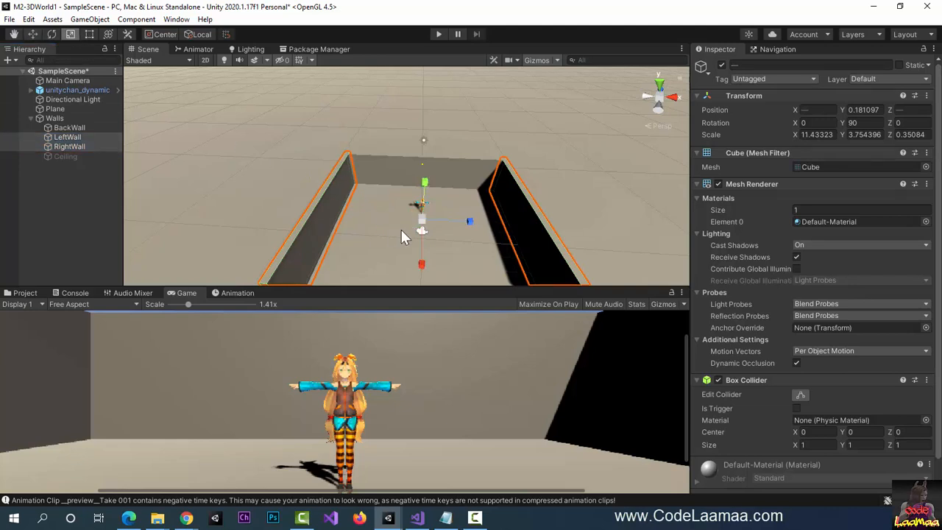
left_click_drag(424, 185, 425, 193)
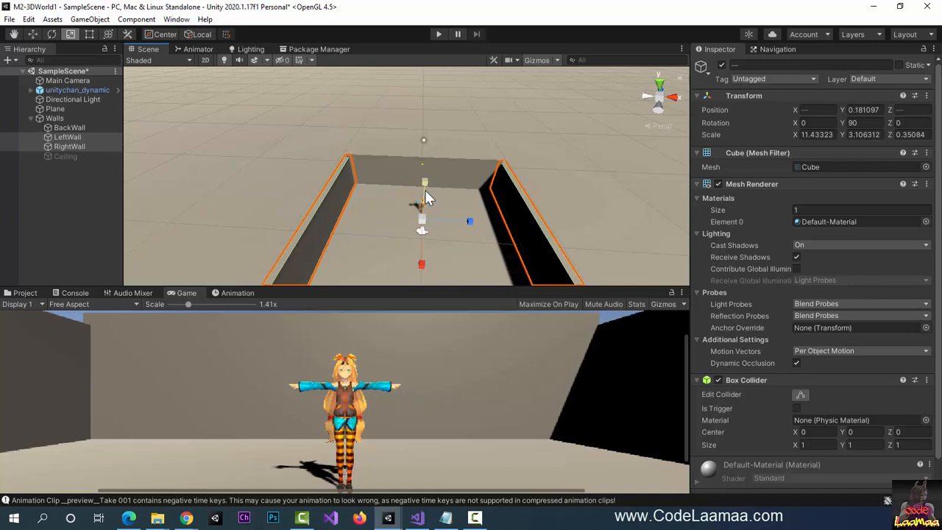
key("ctrl+z")
left_click_drag(423, 265, 416, 250)
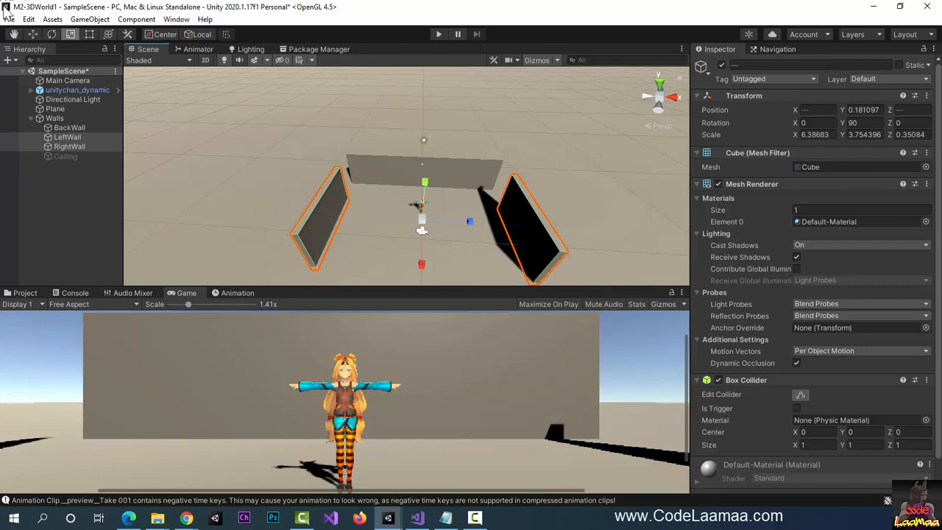
- Slide both side walls toward the back wall and reactivate the Ceiling
left_click(36, 33)
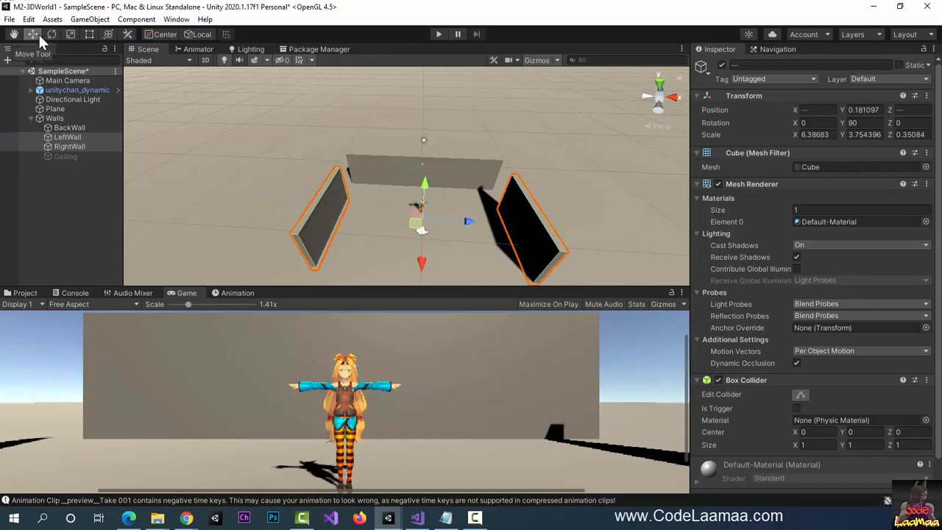
left_click_drag(425, 263, 414, 240)
left_click(70, 158)
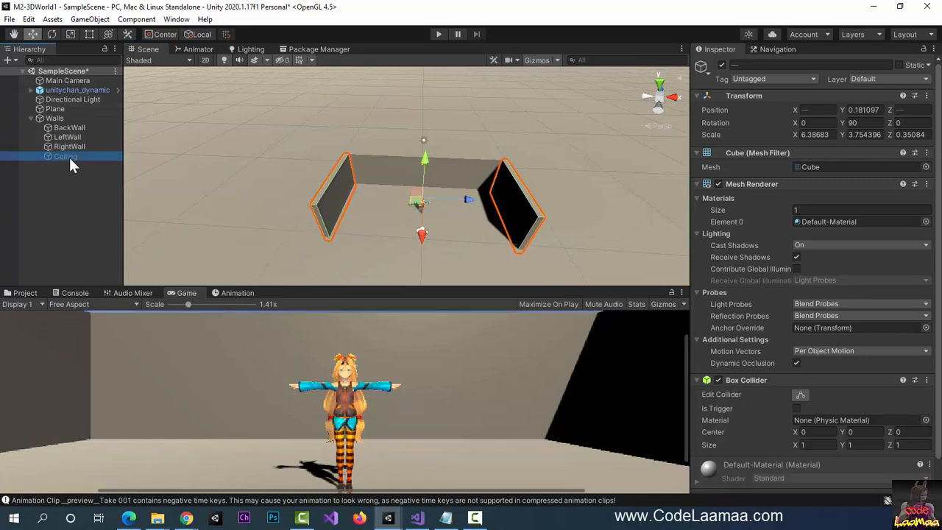
left_click(721, 65)
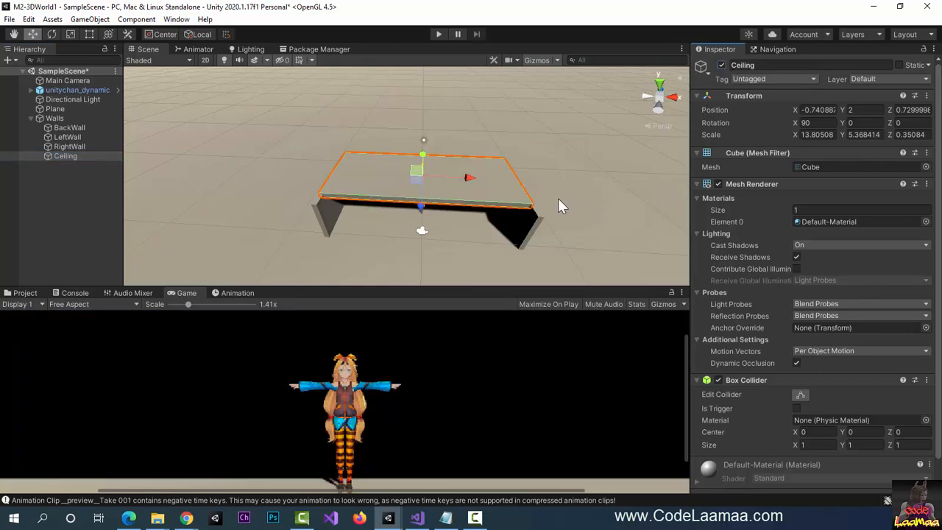
- Select BackWall, LeftWall, RightWall and Ceiling and shift them together with the move gizmo
left_click(69, 128)
left_click(70, 137, "ctrl")
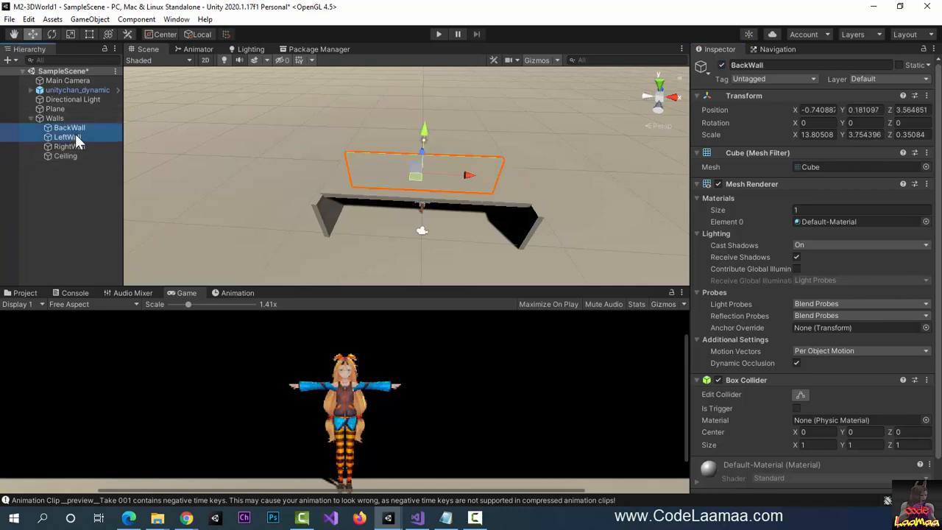
left_click(70, 147, "ctrl")
left_click(66, 156, "ctrl")
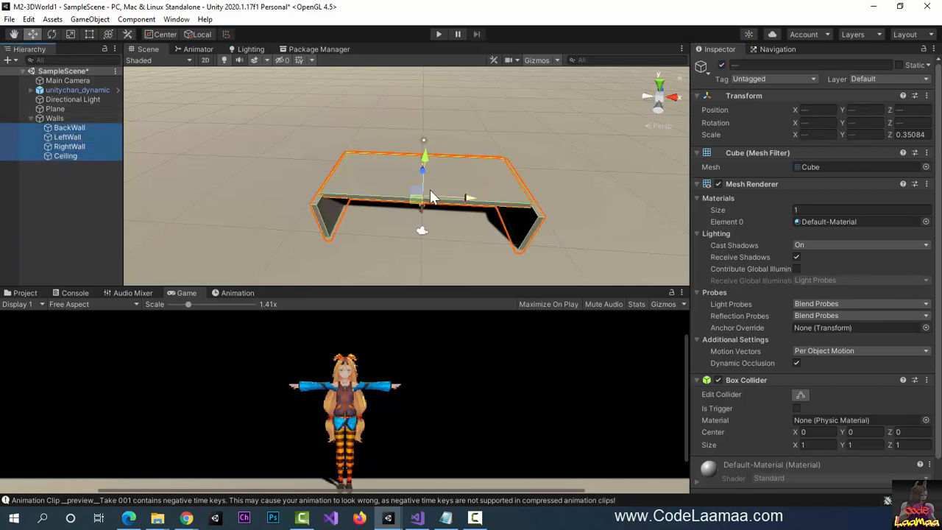
left_click_drag(421, 174, 421, 181)
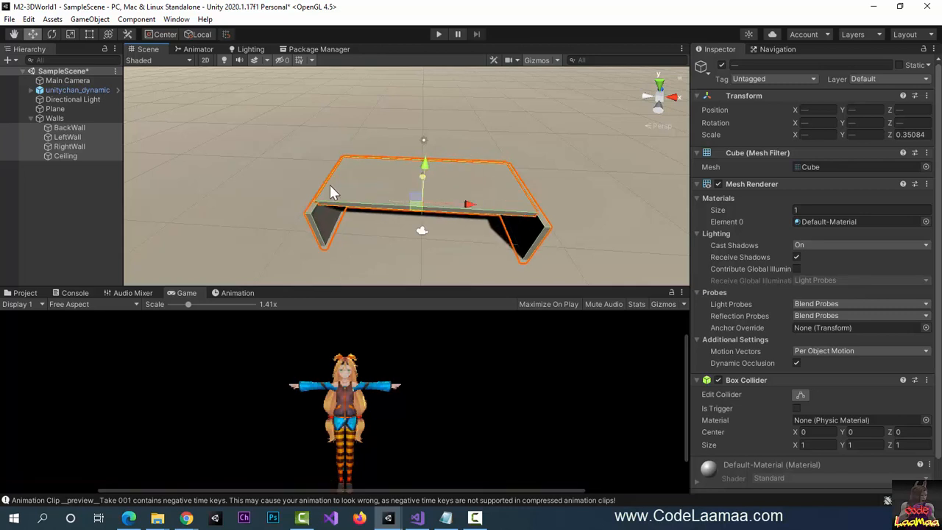
- Select BackWall alone, now at Z 2.824851, and show the Project browser
left_click(61, 128)
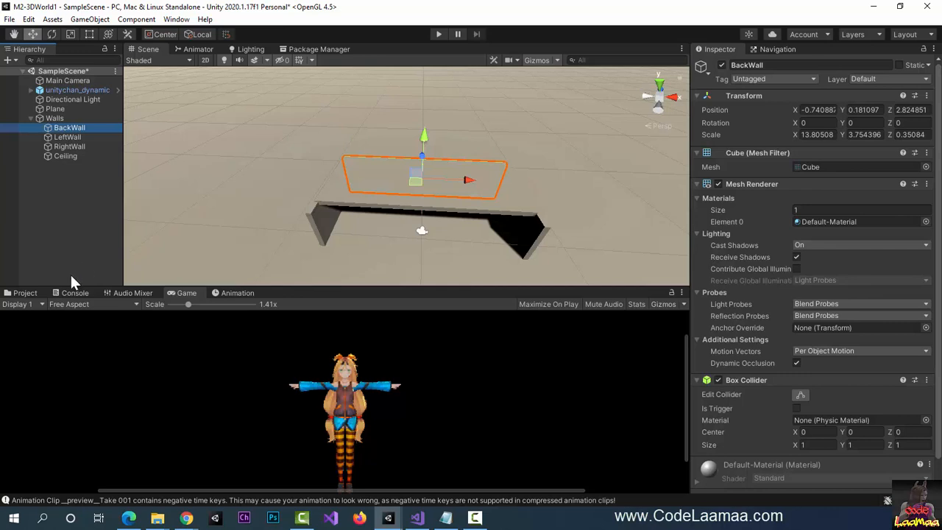
left_click(22, 295)
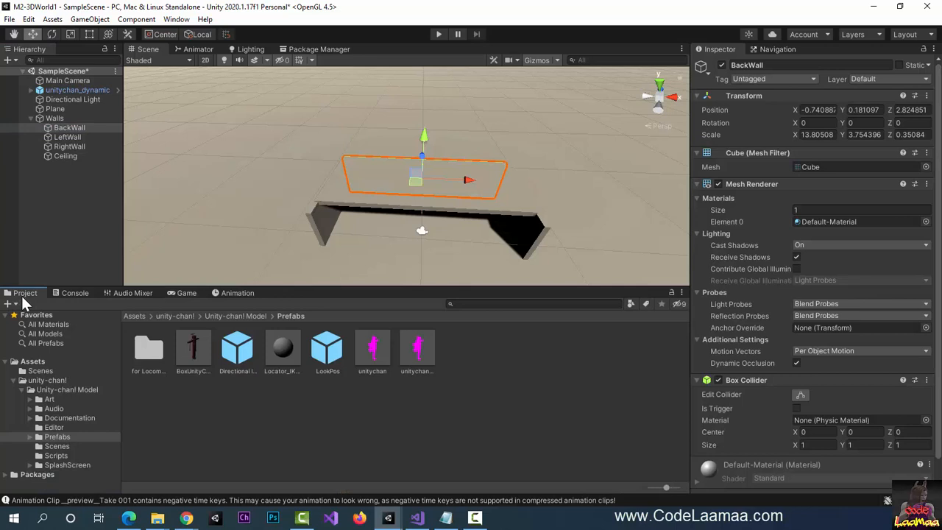
- Collapse the unity-chan! folders and show the top-level Assets folder
left_click(22, 390)
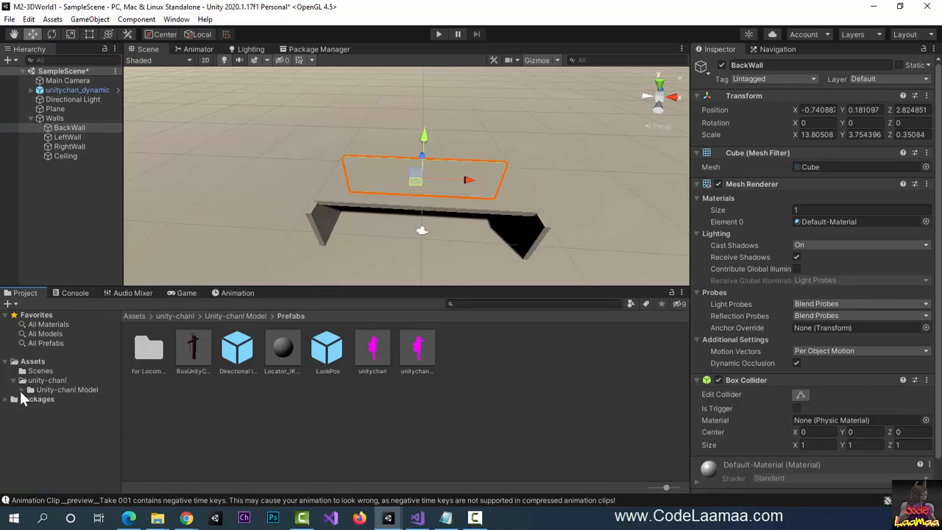
left_click(16, 381)
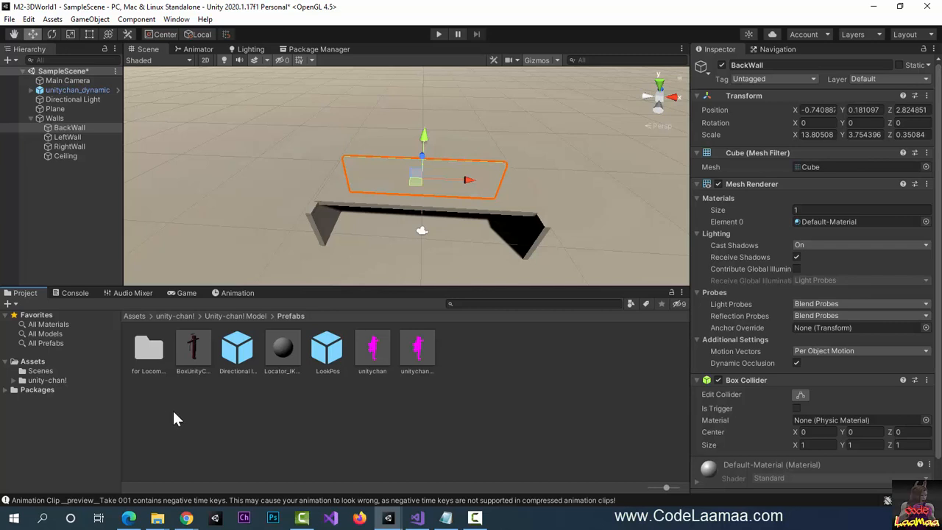
left_click(38, 361)
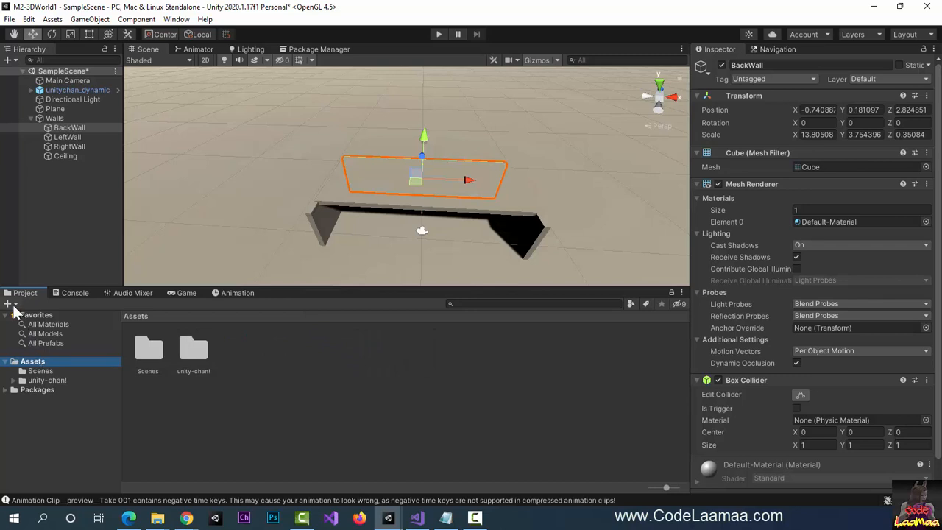
- Create a new folder named Prefabs under Assets and open it
right_click(232, 371)
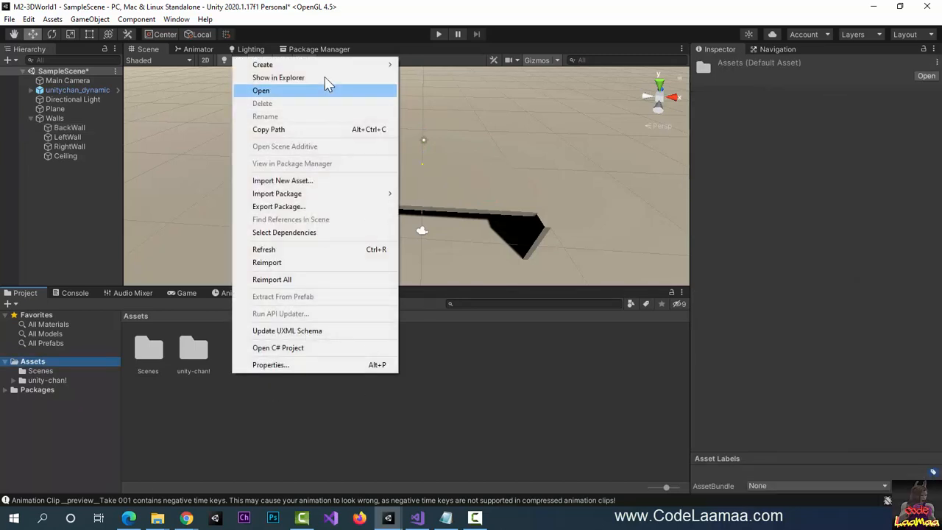
mouse_move(340, 66)
left_click(442, 63)
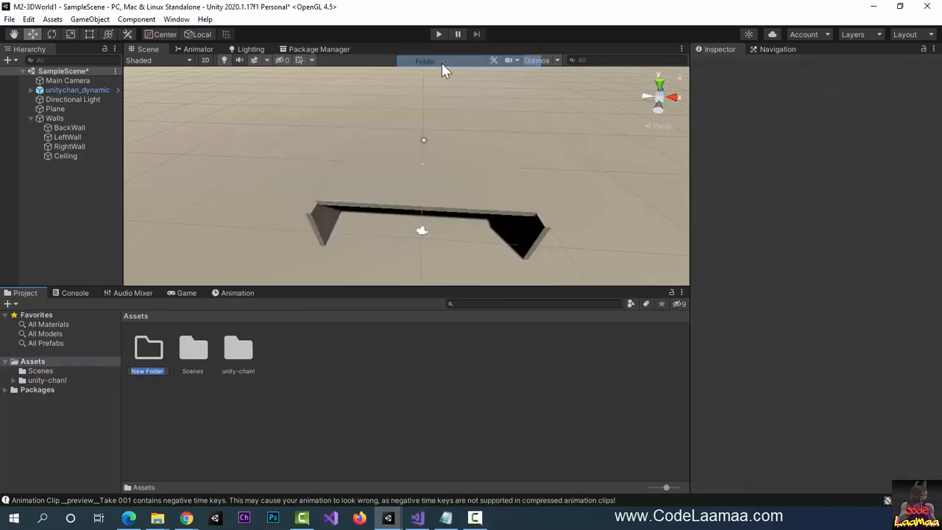
type("Prefabs")
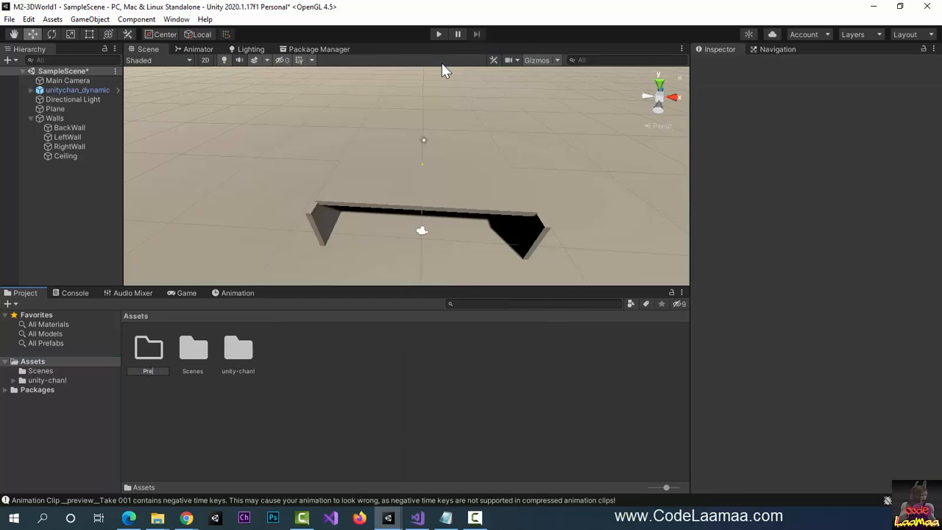
key("Return")
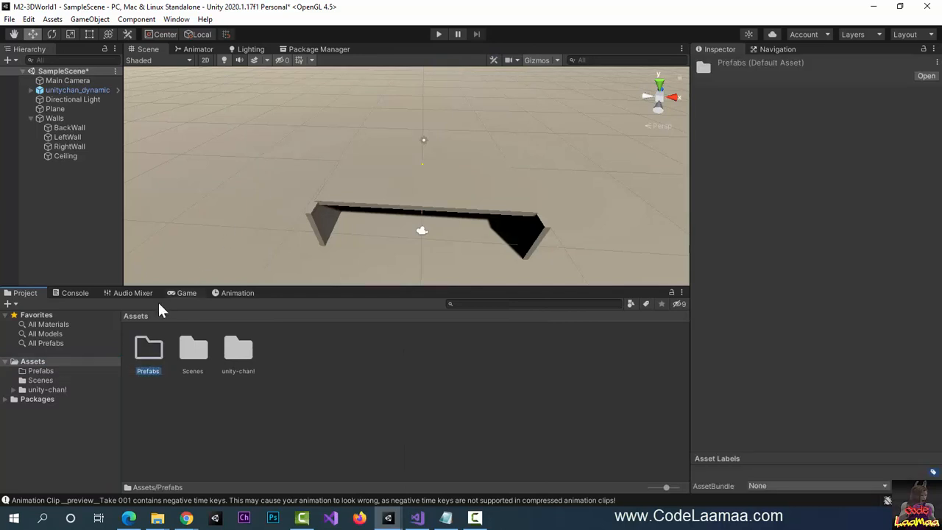
double_click(150, 352)
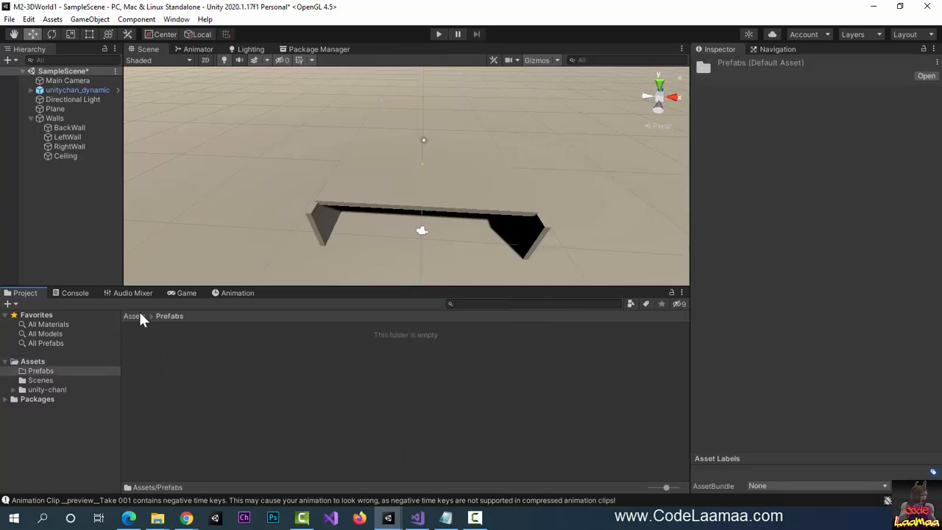
- Save Walls as a prefab in Prefabs, test-place two copies, then undo them
left_click_drag(54, 120, 217, 375)
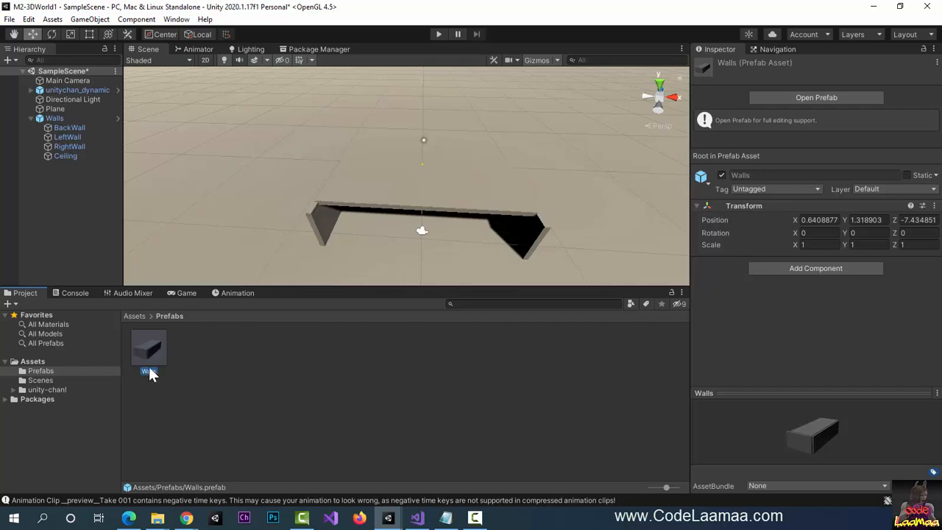
left_click_drag(151, 370, 294, 137)
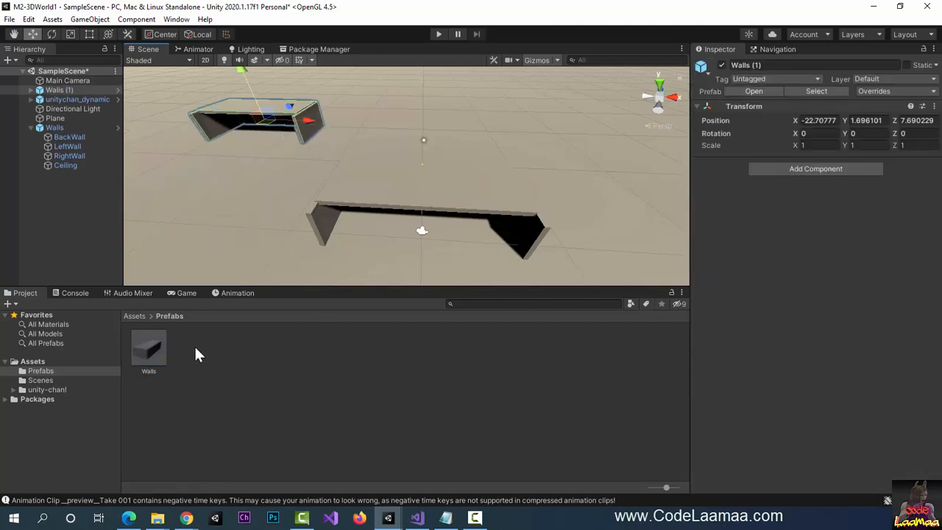
left_click_drag(148, 350, 574, 152)
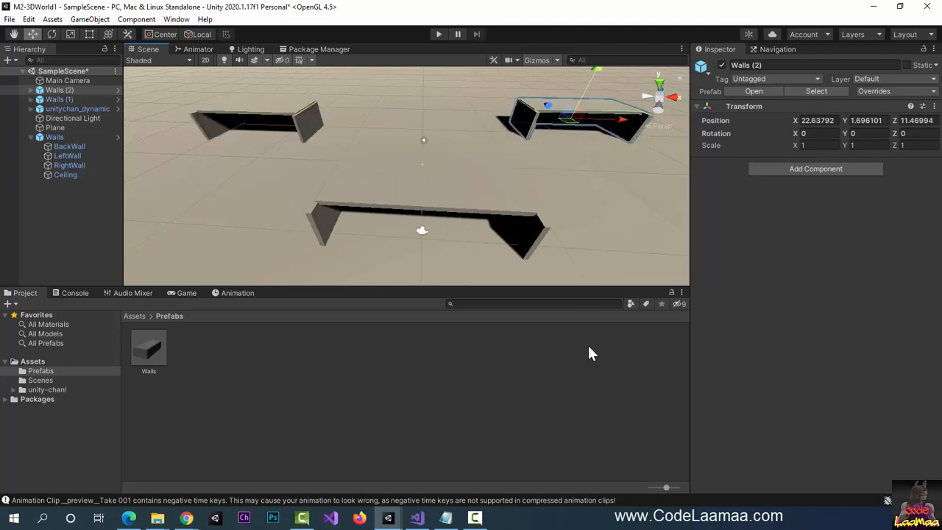
key("ctrl+z")
key("ctrl+z")
key("ctrl+z")
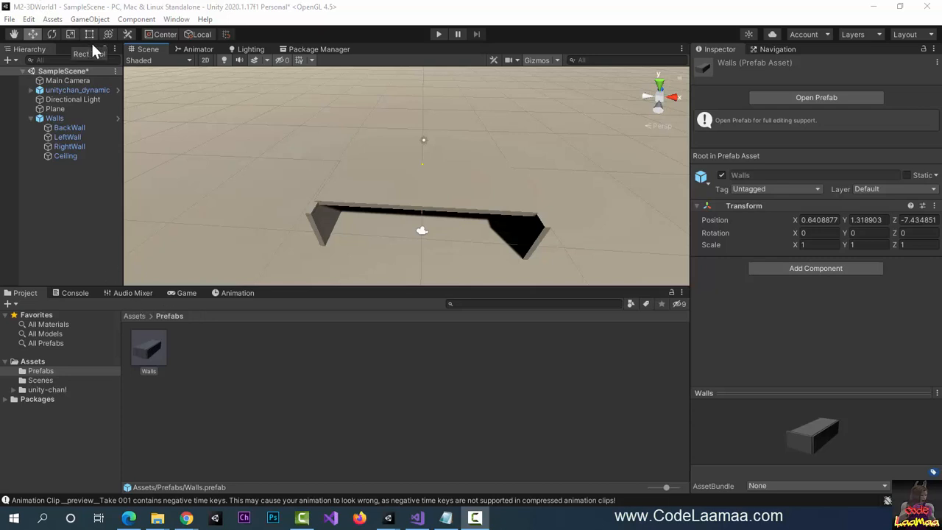
- Select the Directional Light and switch the bottom panel to the Game view
left_click(90, 19)
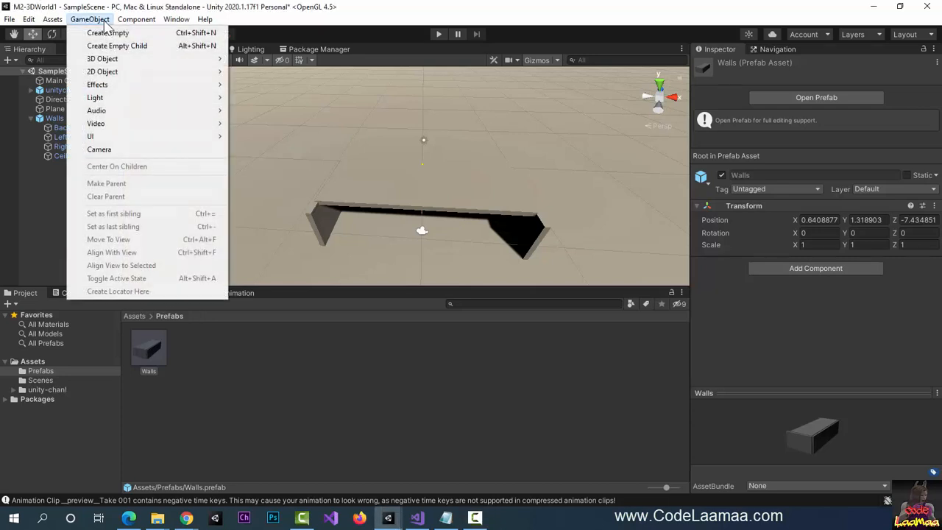
mouse_move(175, 98)
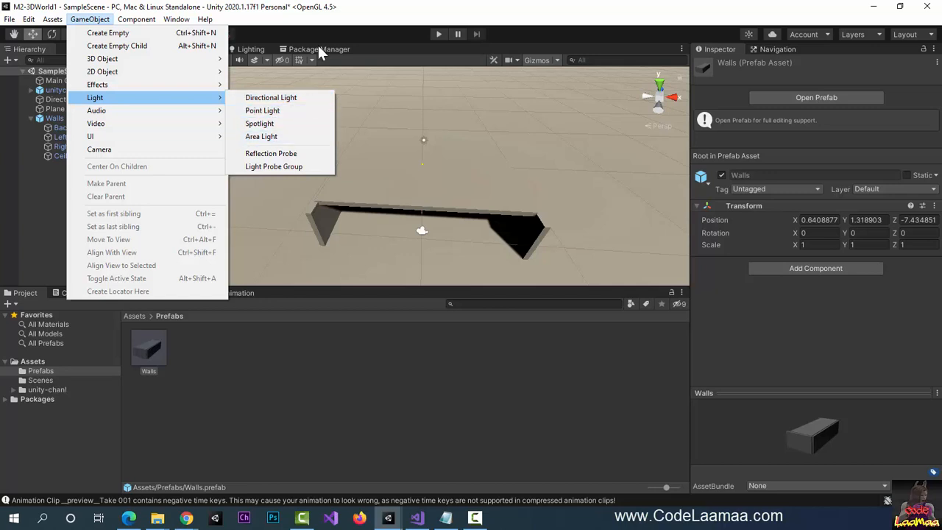
left_click(325, 15)
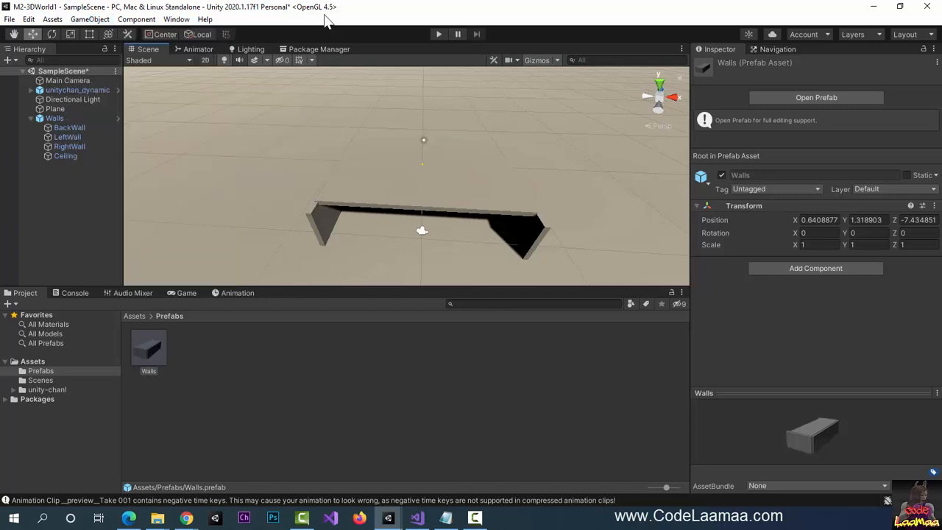
left_click(65, 101)
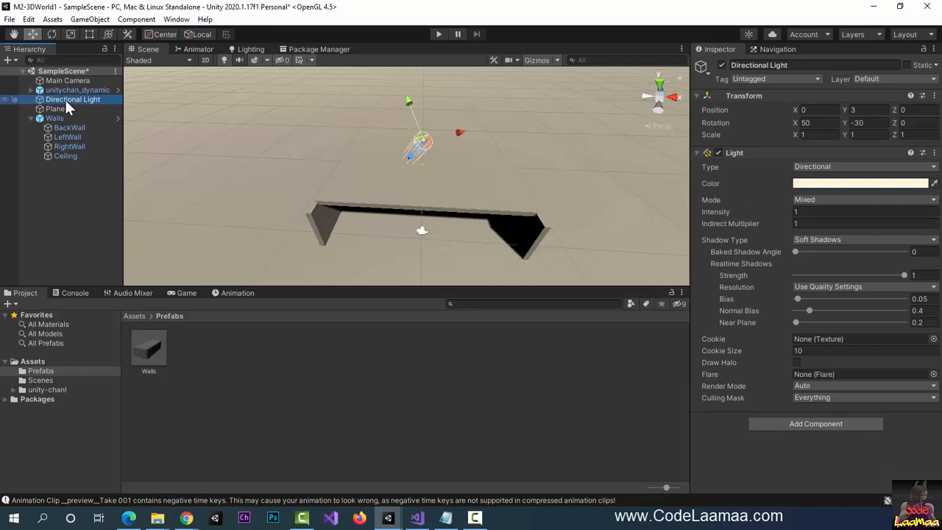
left_click(183, 293)
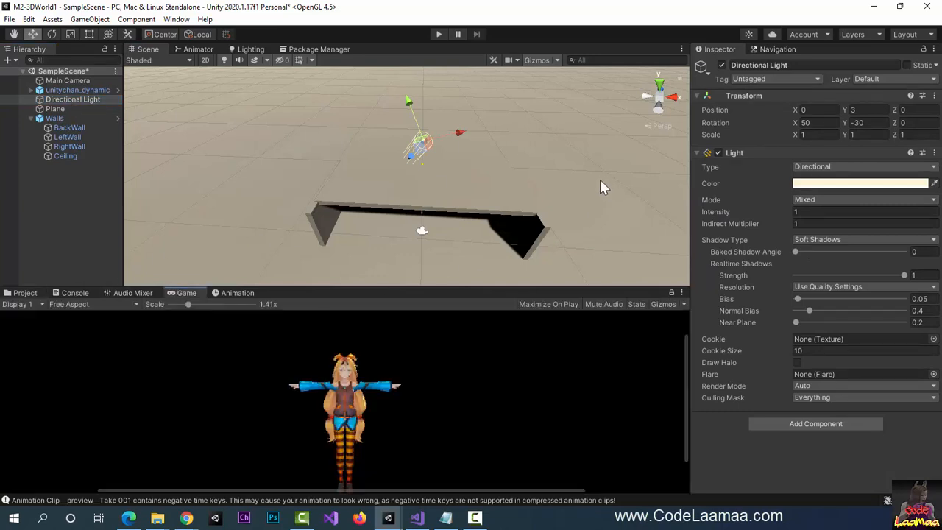
- Toggle Walls and the Directional Light off, then back on to compare
left_click(58, 117)
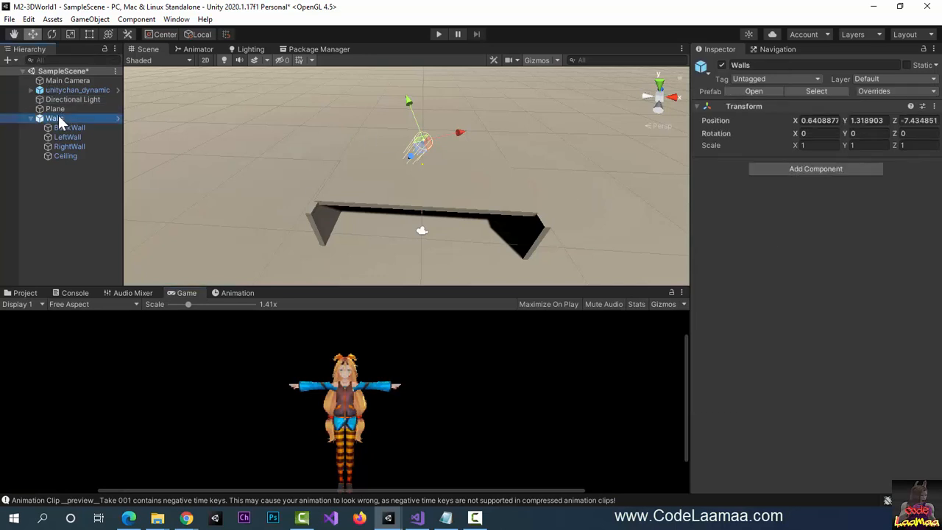
left_click(722, 65)
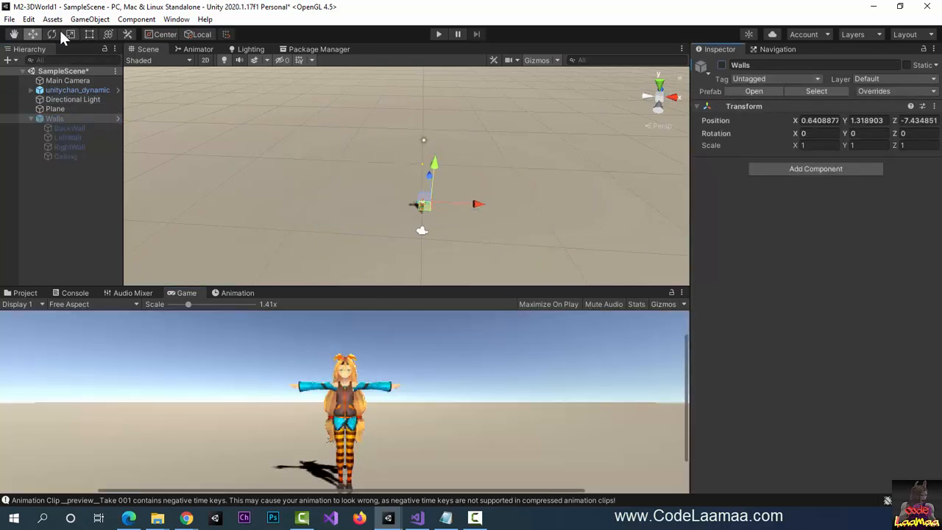
left_click(74, 98)
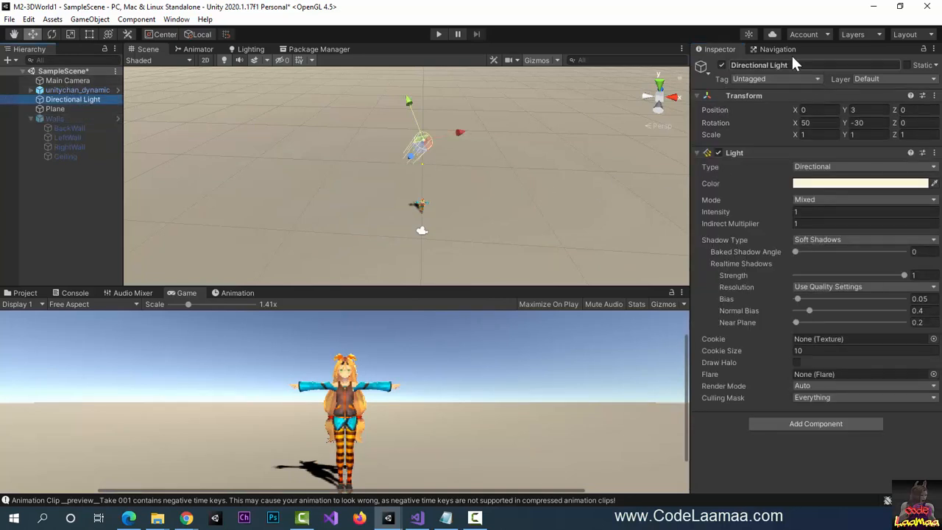
left_click(721, 65)
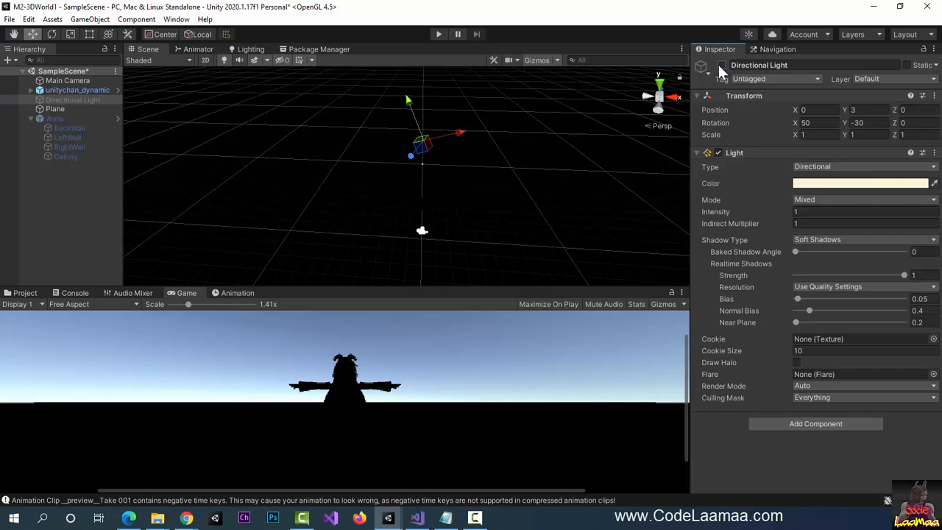
left_click(721, 67)
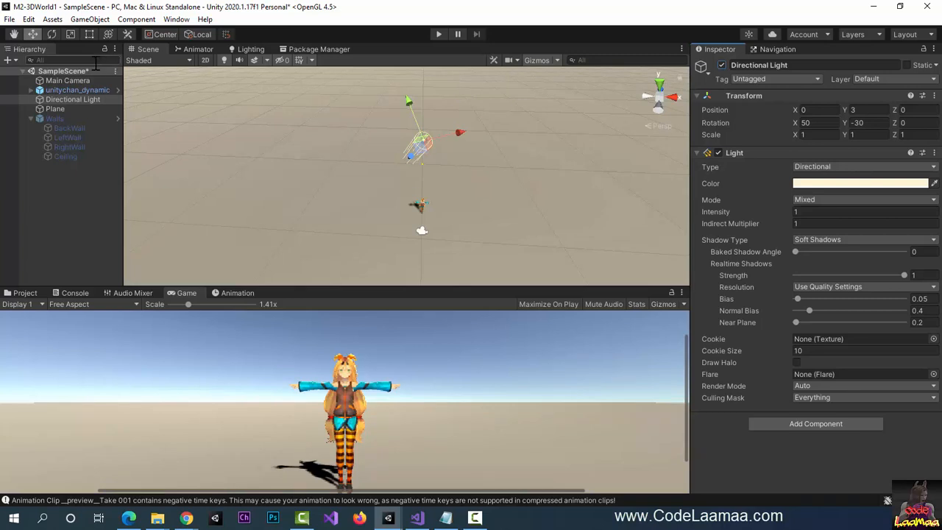
left_click(60, 120)
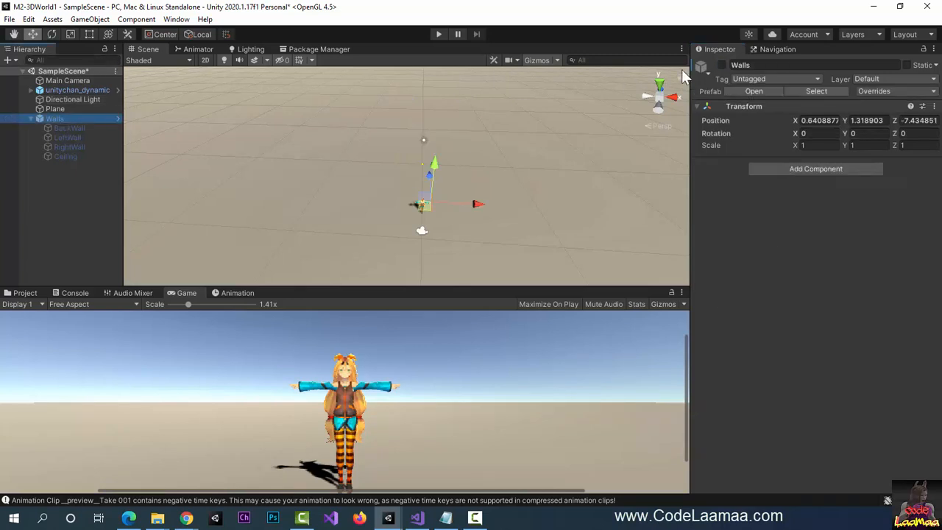
left_click(720, 65)
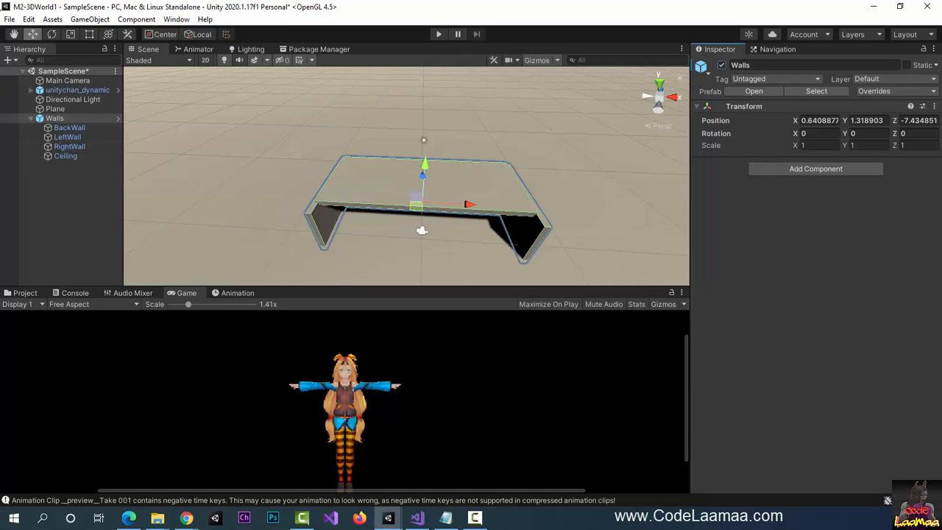
- Add a Point Light from GameObject > Light
left_click(87, 20)
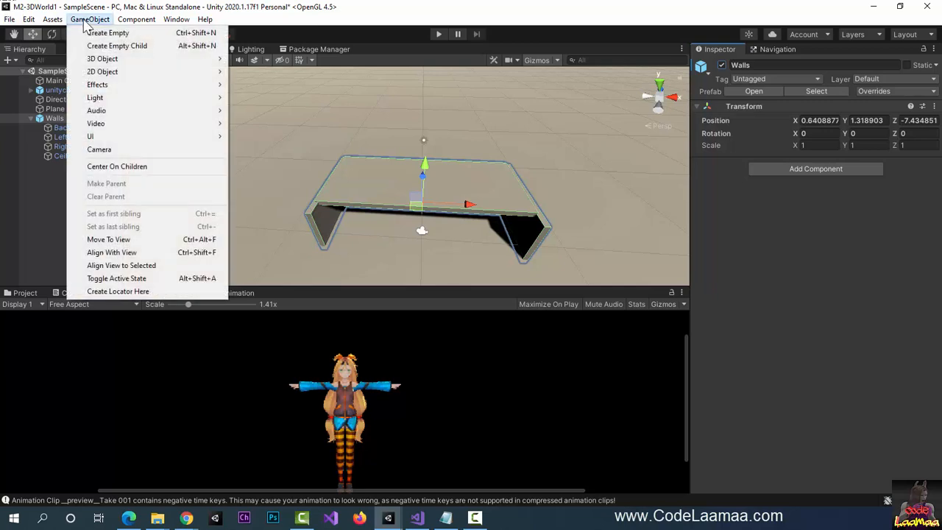
mouse_move(215, 97)
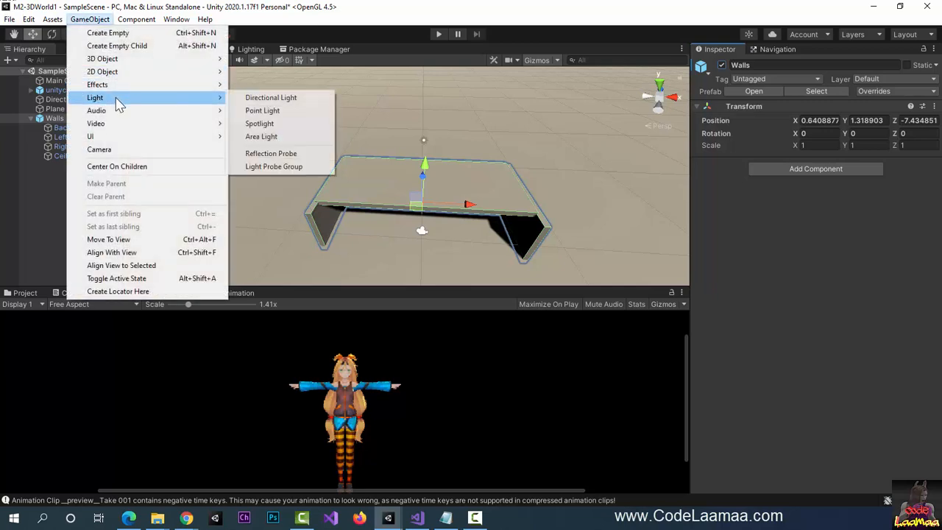
left_click(265, 113)
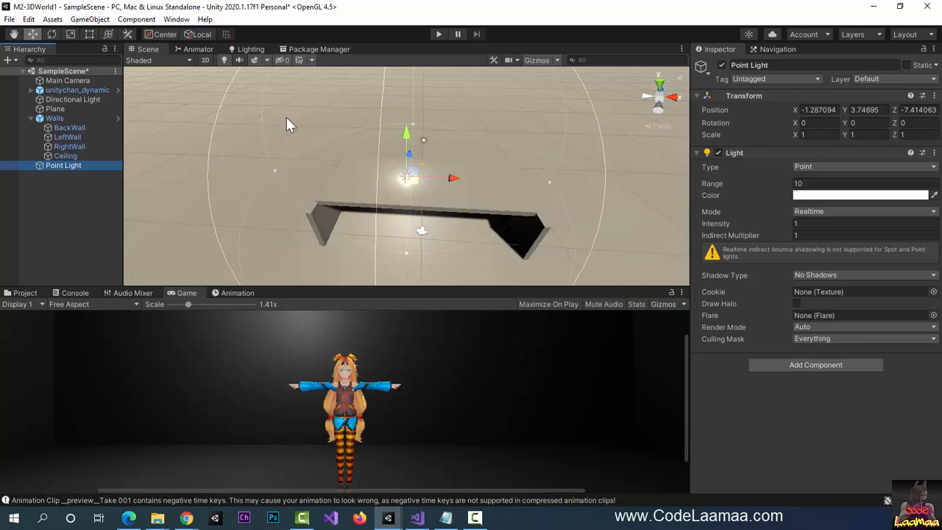
- Move the Point Light above Unity-Chan inside the room to -0.22, 1.9, -7.56
scroll(422, 211, "up", 4)
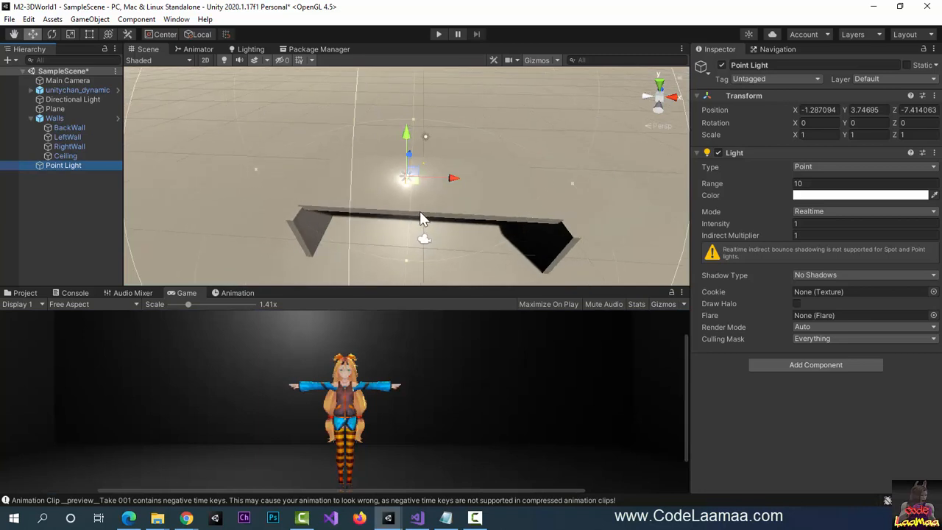
right_click_drag(431, 203, 425, 241)
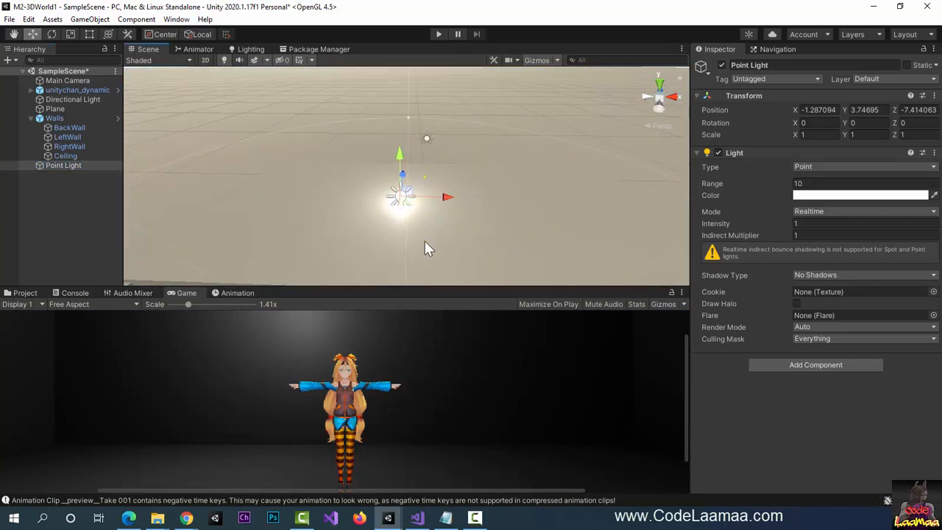
middle_click_drag(425, 240, 482, 129)
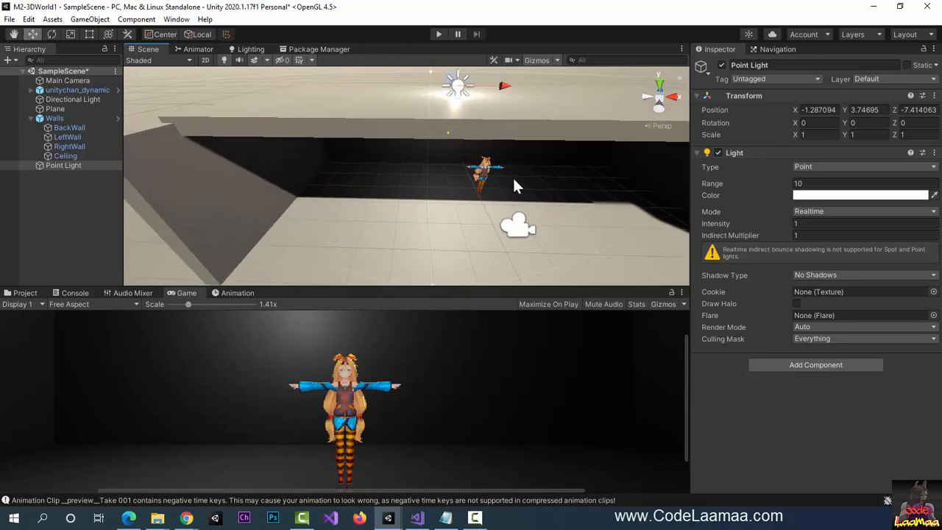
middle_click_drag(511, 175, 487, 200)
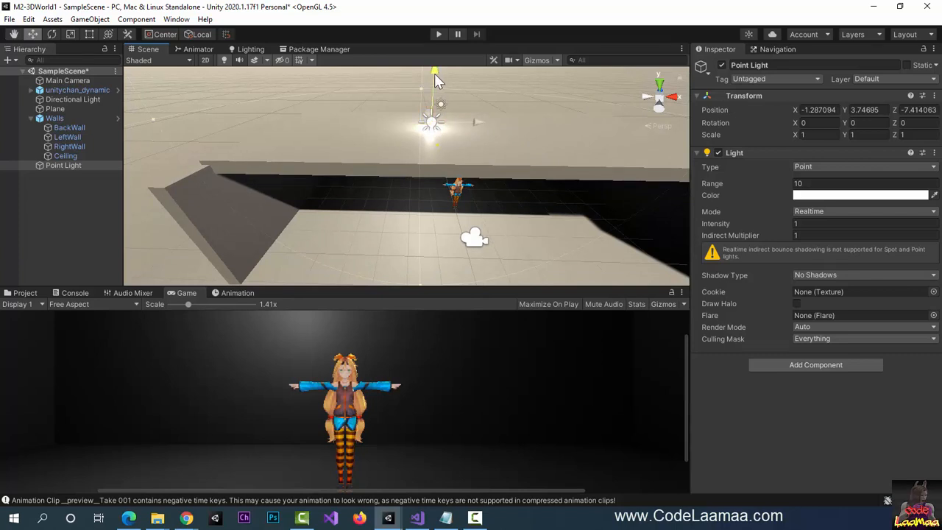
left_click_drag(435, 73, 433, 123)
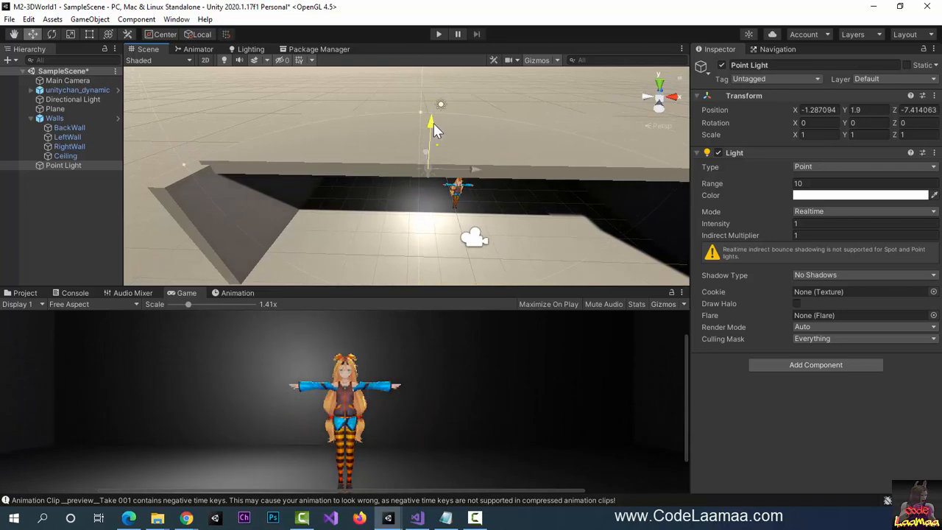
middle_click_drag(480, 256, 515, 196)
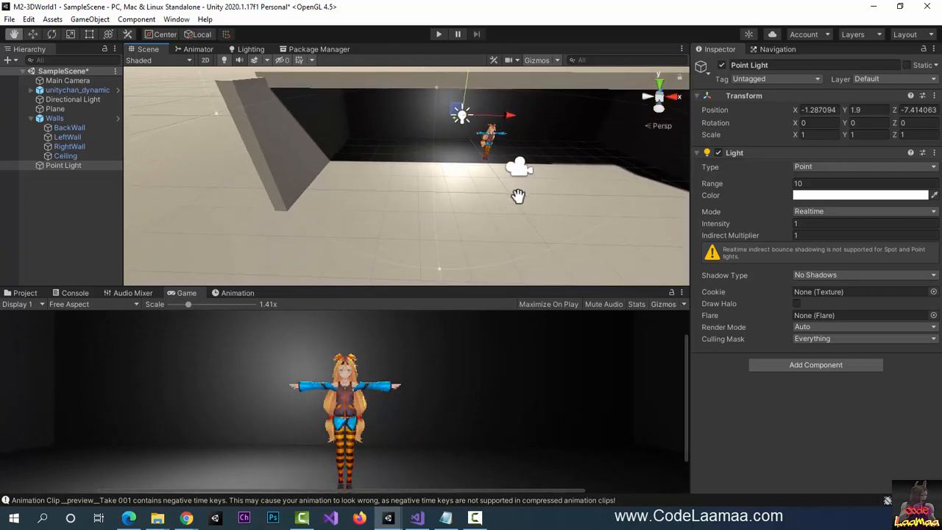
left_click_drag(515, 195, 561, 174, "alt")
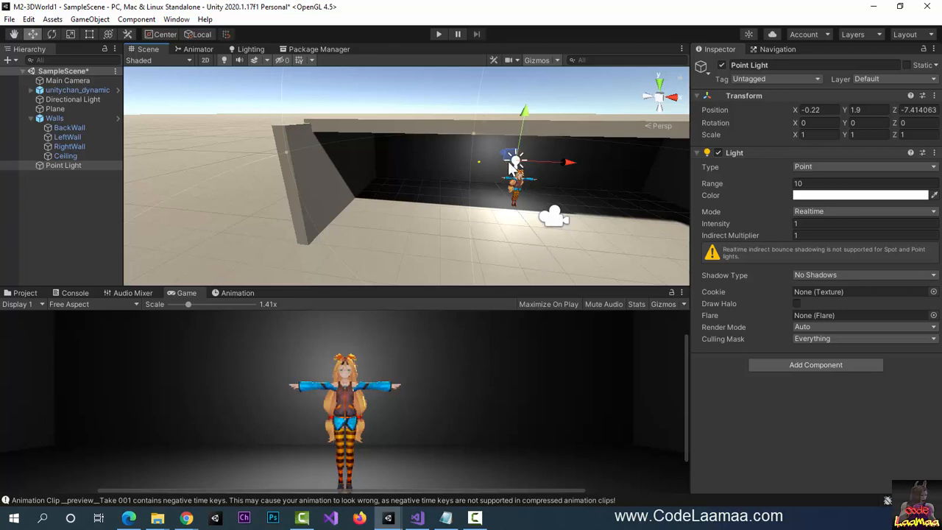
mouse_move(511, 166)
left_mouse_down()
mouse_move(536, 219)
mouse_move(513, 156)
left_mouse_up()
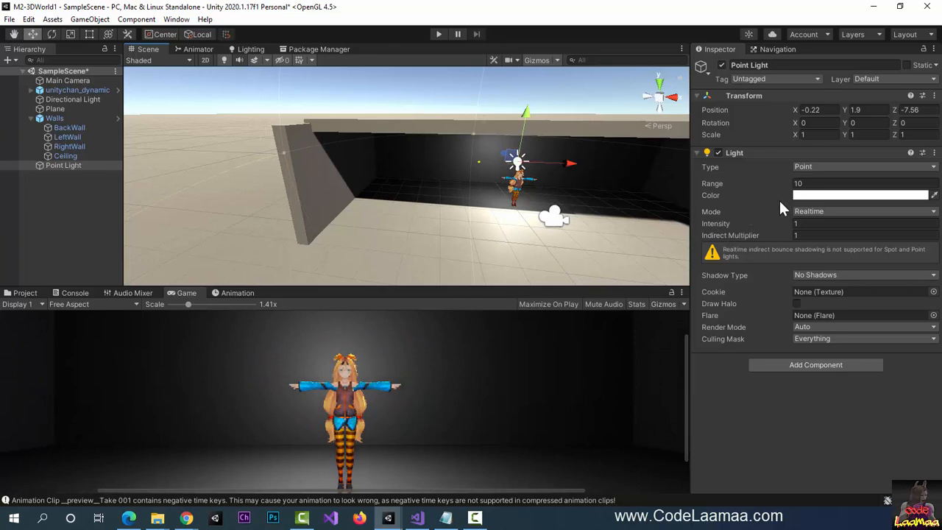
- Colour the Point Light cyan 0BCBF1 and add a new empty GameObject
left_click(817, 195)
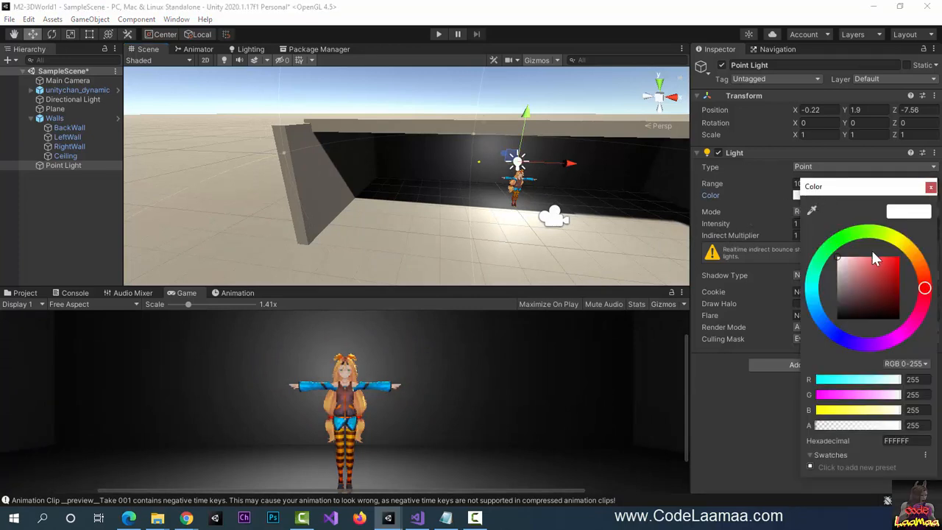
left_click(813, 301)
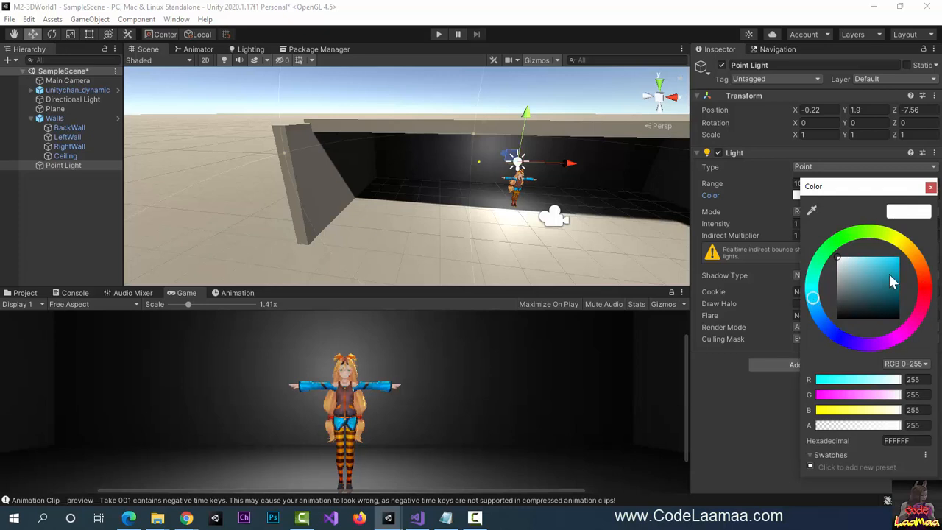
left_click(898, 263)
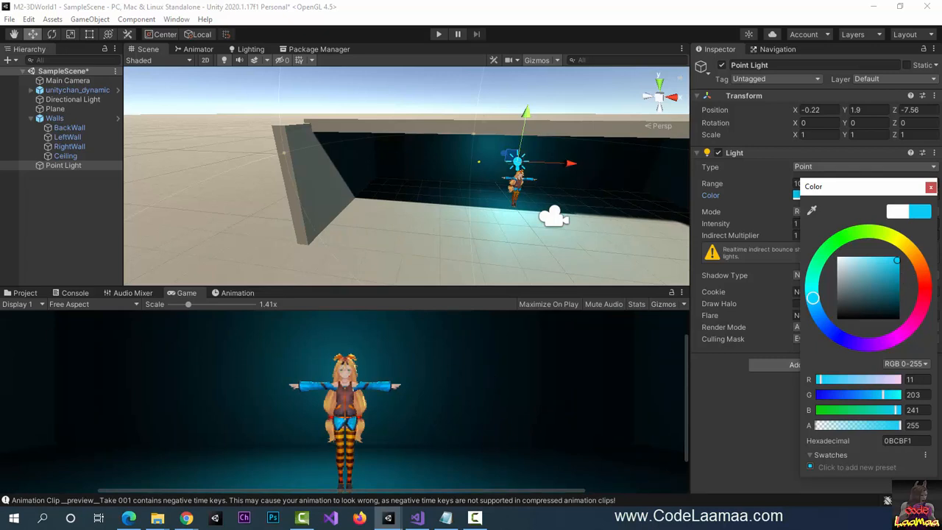
left_click(90, 19)
left_click(103, 34)
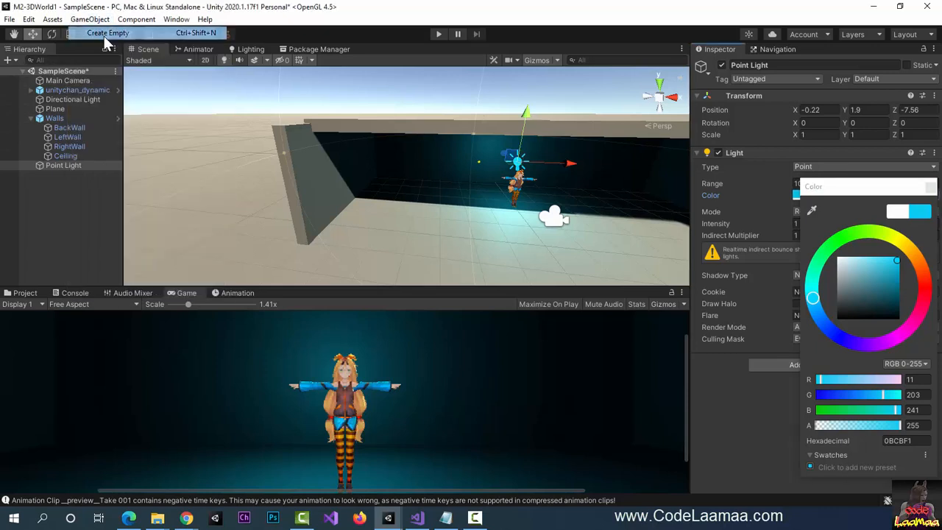
- Rename the empty object to Lights, nest the Point Light under it, and open the Assets menu
left_click(784, 66)
type("Lights")
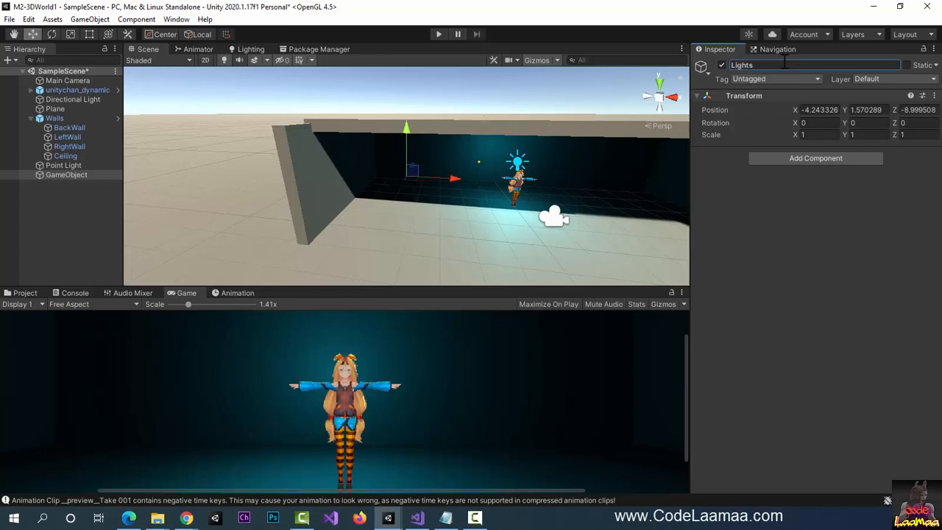
key("Return")
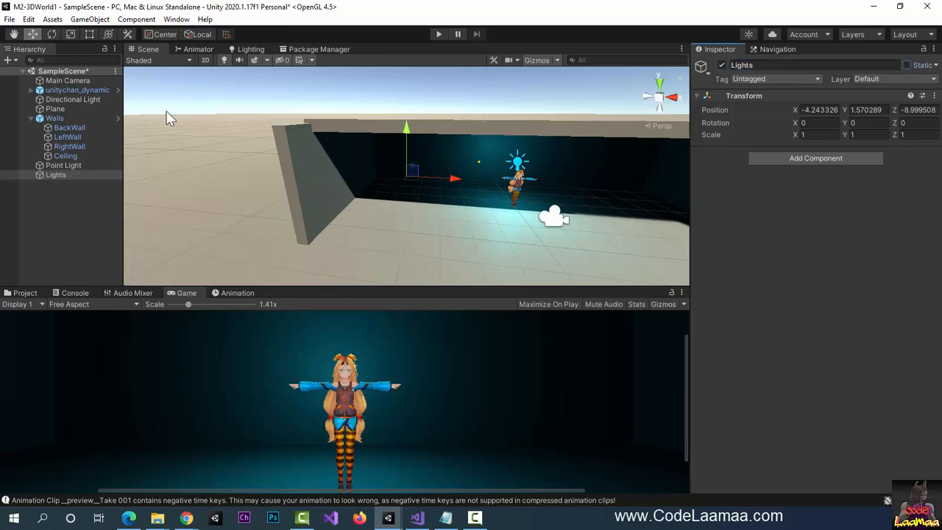
left_click(70, 166)
left_click_drag(71, 169, 71, 174)
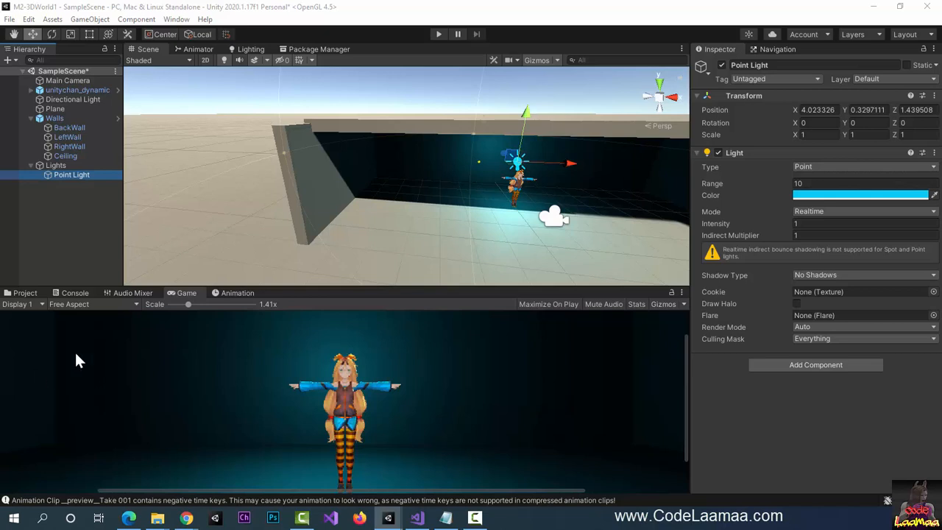
left_click(53, 20)
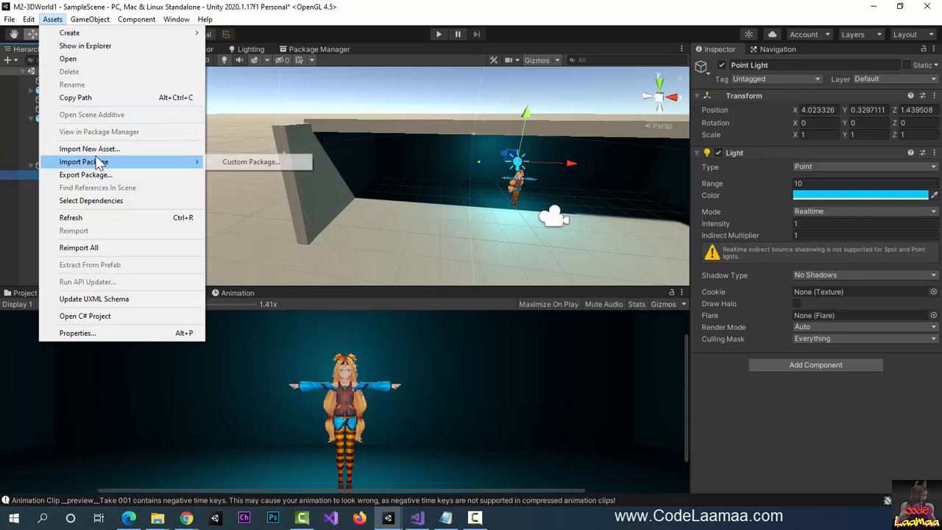
- Add a Spot Light under the Lights group and disable the Point Light
mouse_move(91, 15)
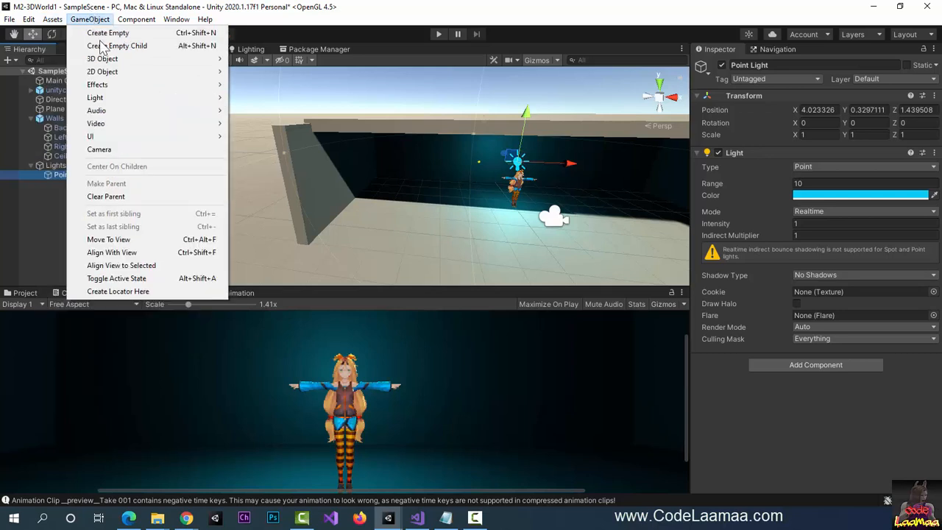
mouse_move(117, 99)
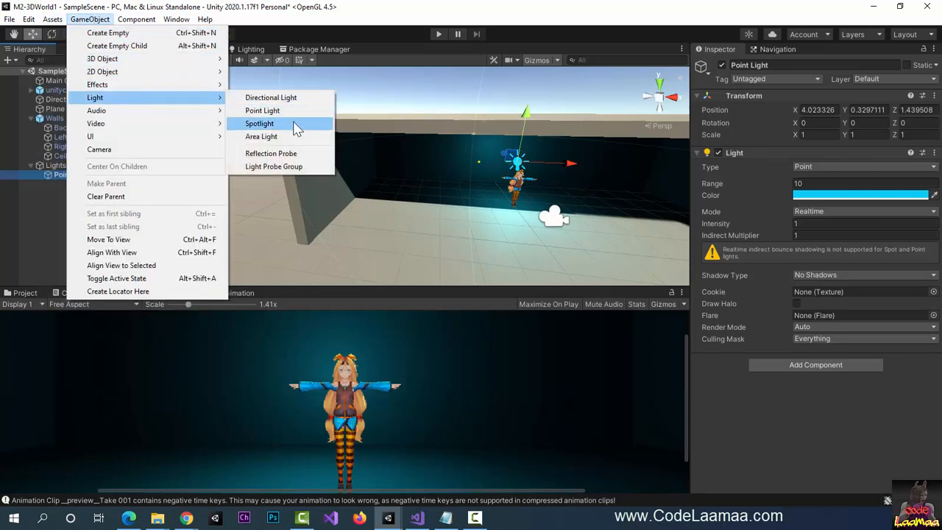
left_click(291, 125)
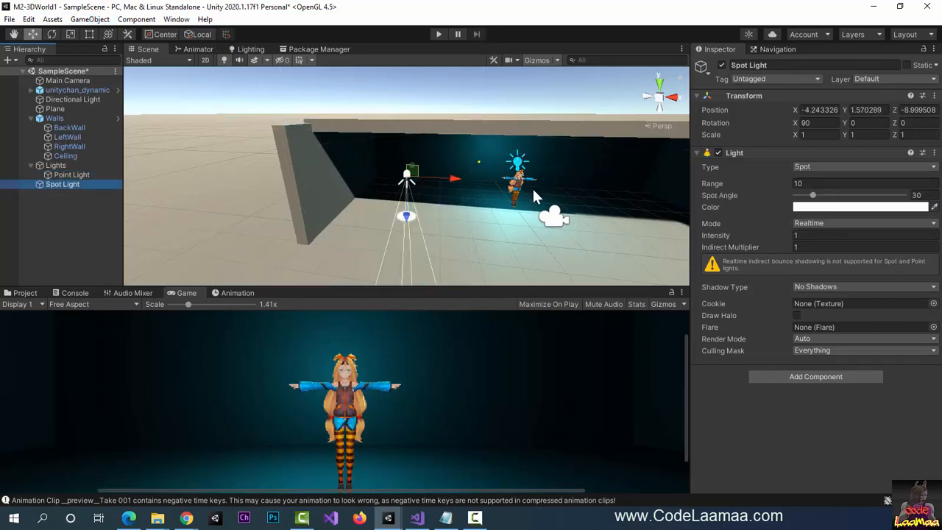
left_click_drag(63, 185, 82, 186)
left_click(78, 176)
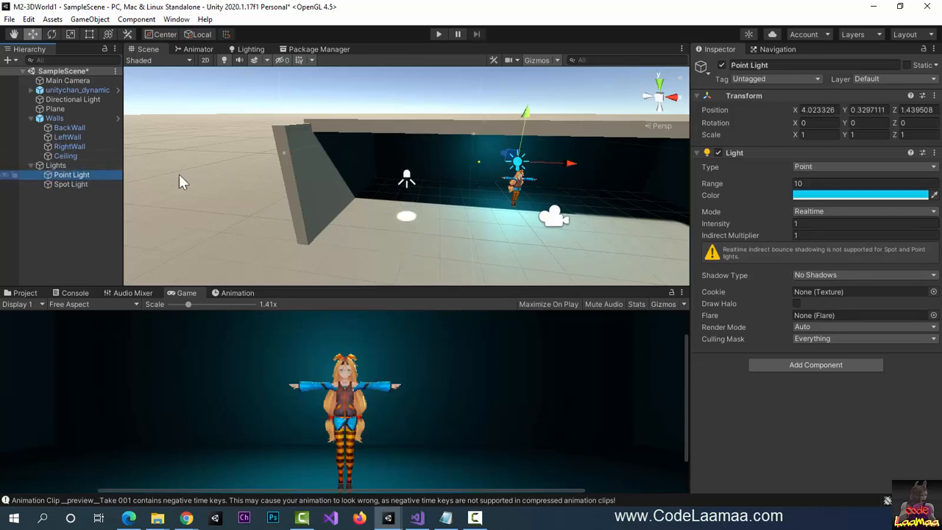
left_click(722, 65)
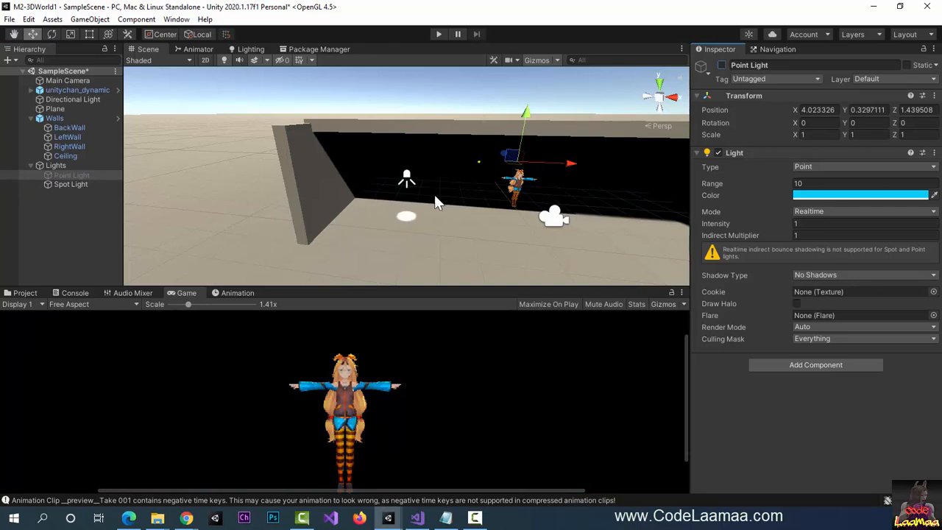
- Position the Spot Light above Unity-Chan's head and open its colour picker
left_click(85, 182)
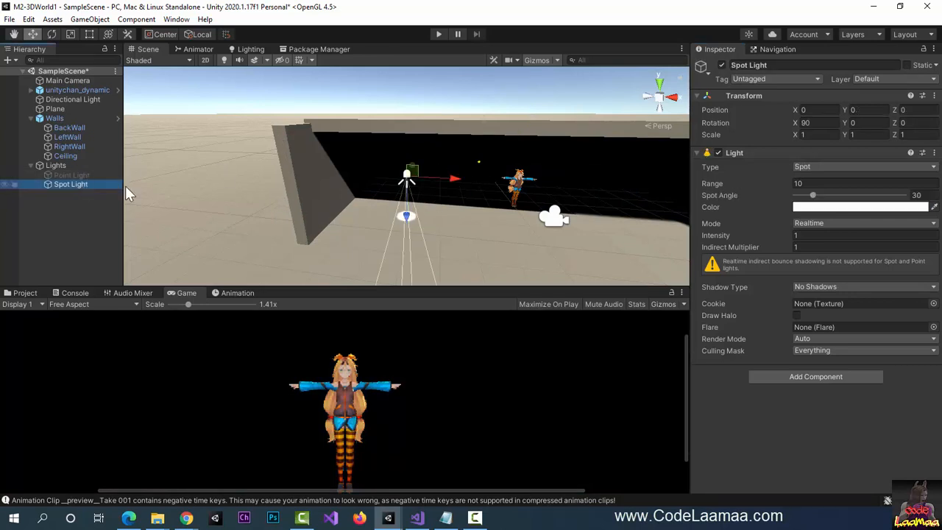
left_click_drag(451, 183, 557, 190)
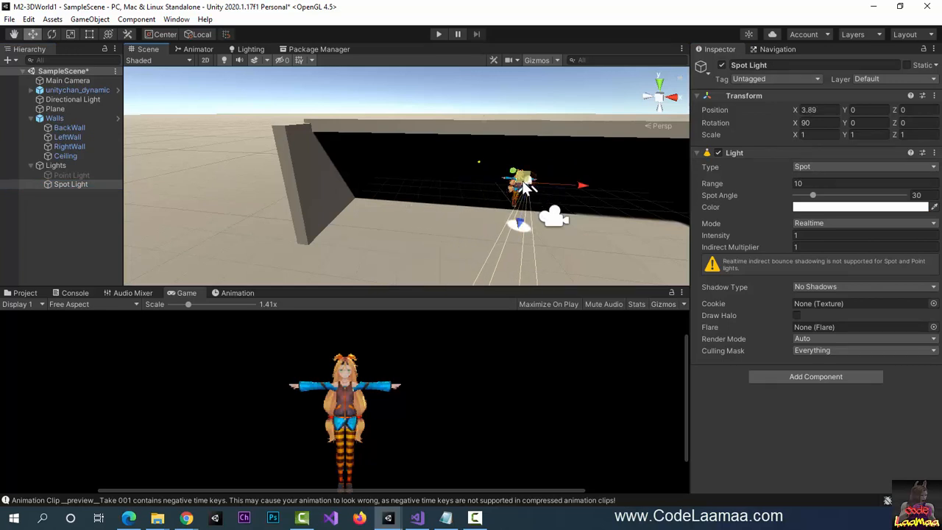
scroll(522, 182, "up", 5)
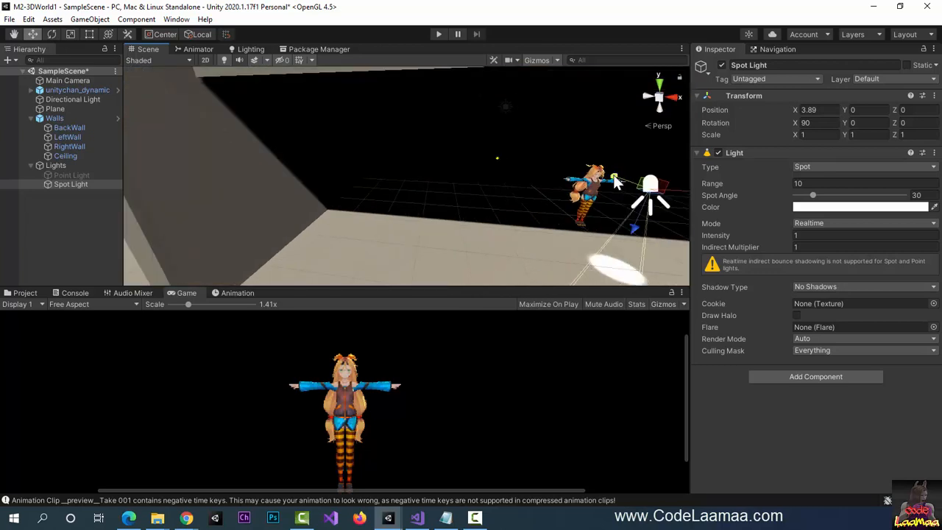
left_click_drag(616, 183, 549, 132)
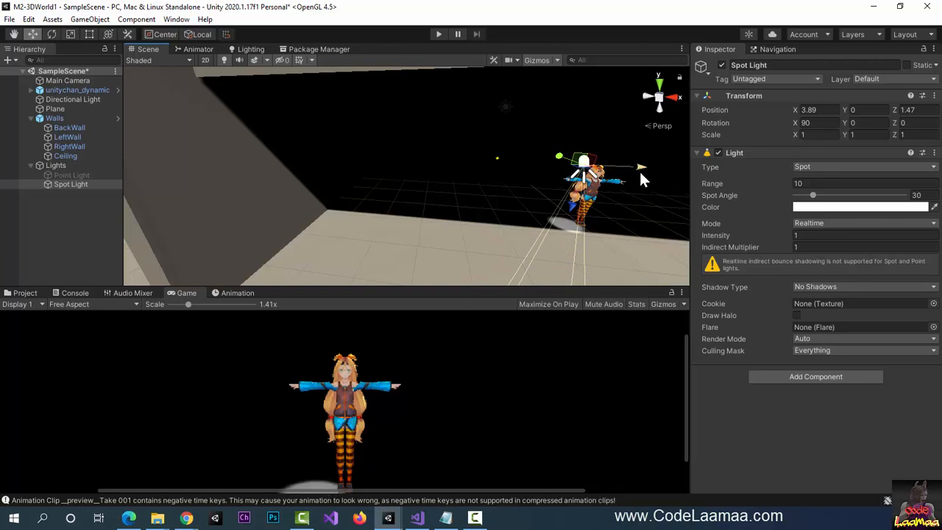
left_click_drag(639, 169, 660, 171)
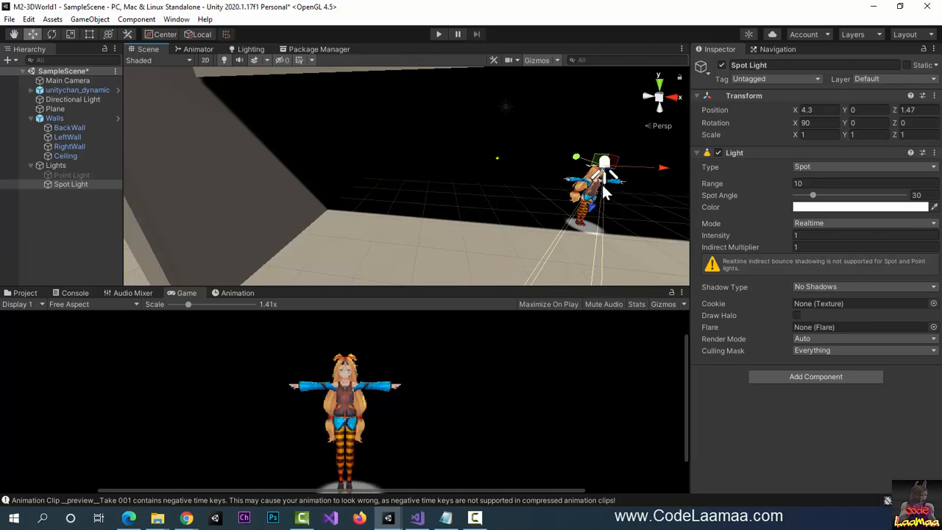
left_click_drag(591, 204, 570, 130)
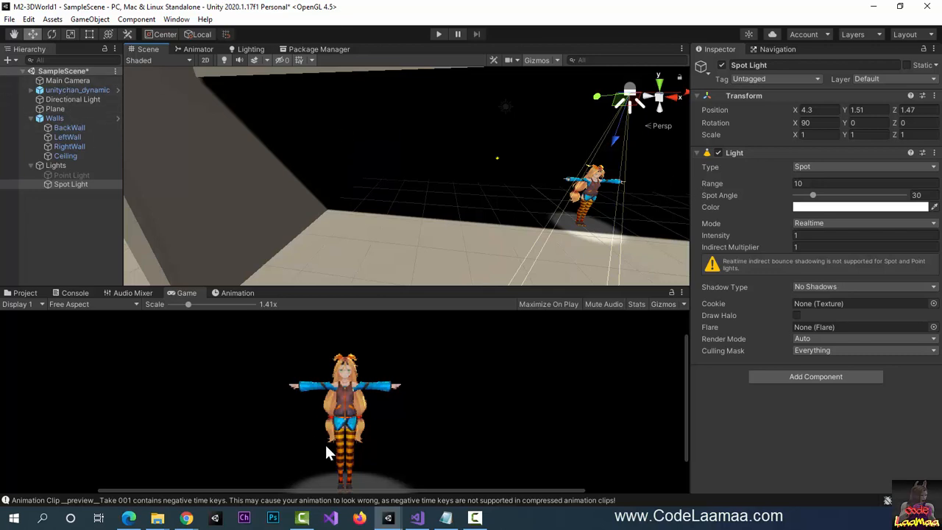
scroll(330, 436, "down", 3)
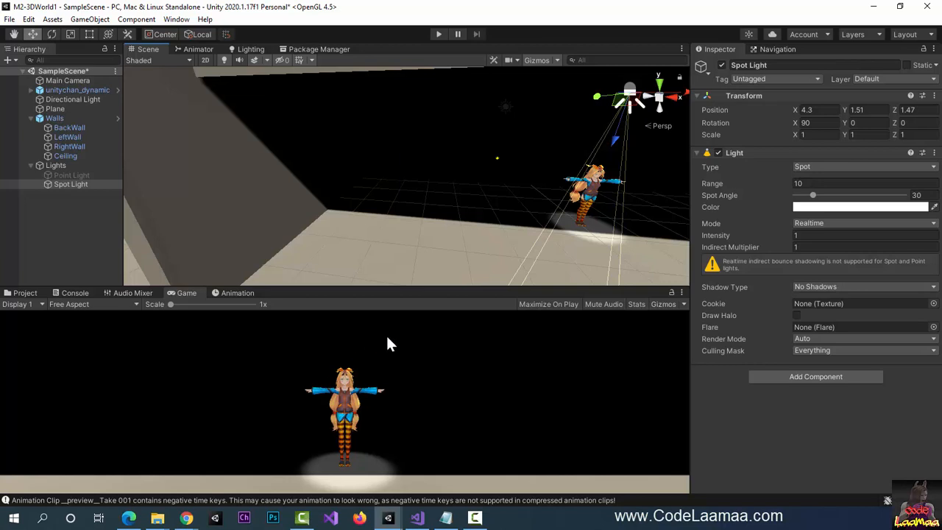
left_click(837, 208)
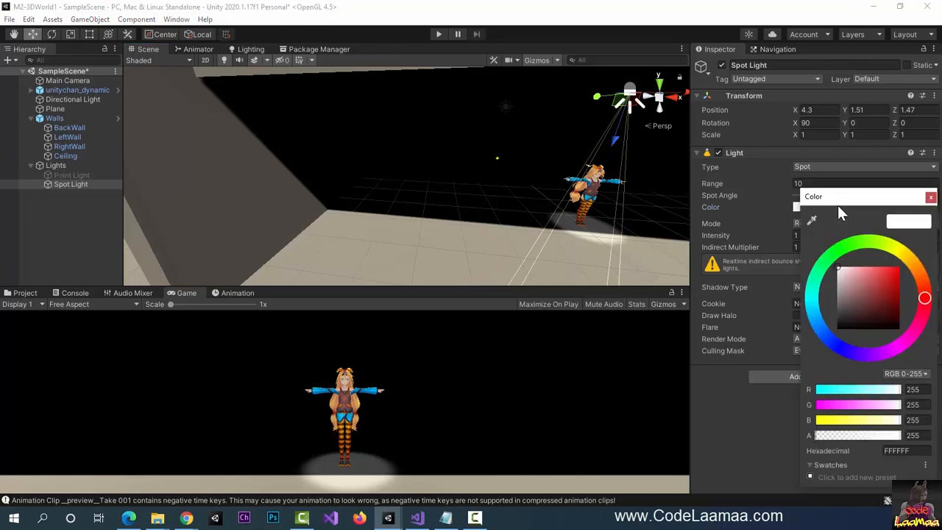
- Set the Spot Light colour to magenta FD15C9
left_click(912, 343)
left_click(896, 270)
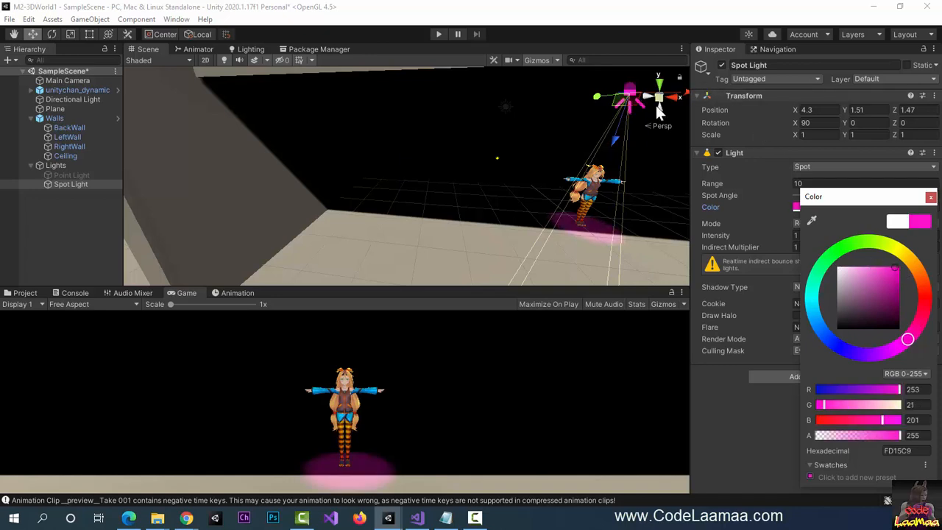
left_click_drag(684, 91, 678, 94)
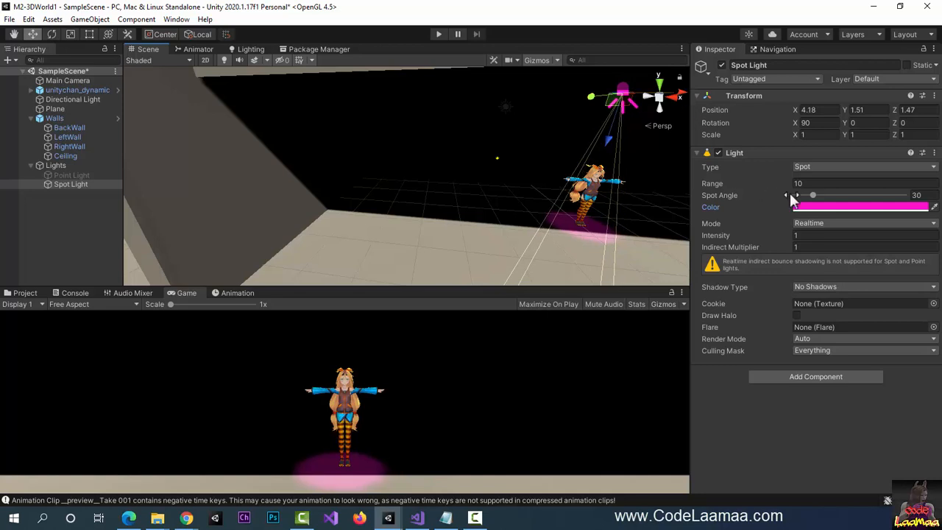
- Give the Spot Light a 42.5 spot angle and range 50, and lower it over Unity-Chan
left_click_drag(814, 199, 819, 176)
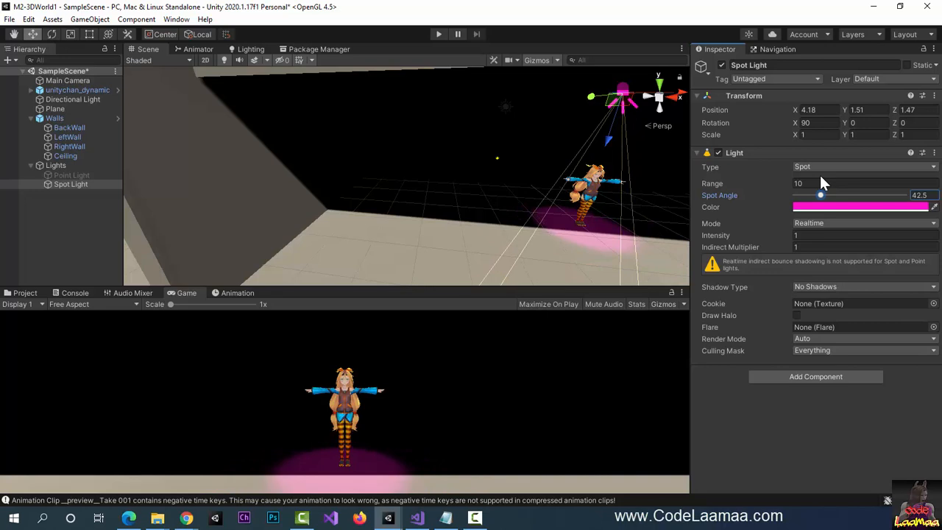
left_click(820, 183)
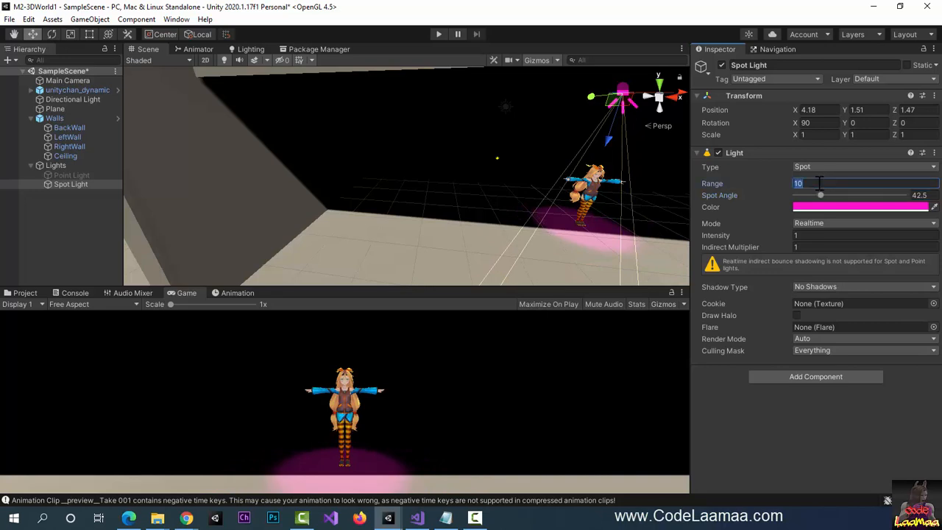
type("20")
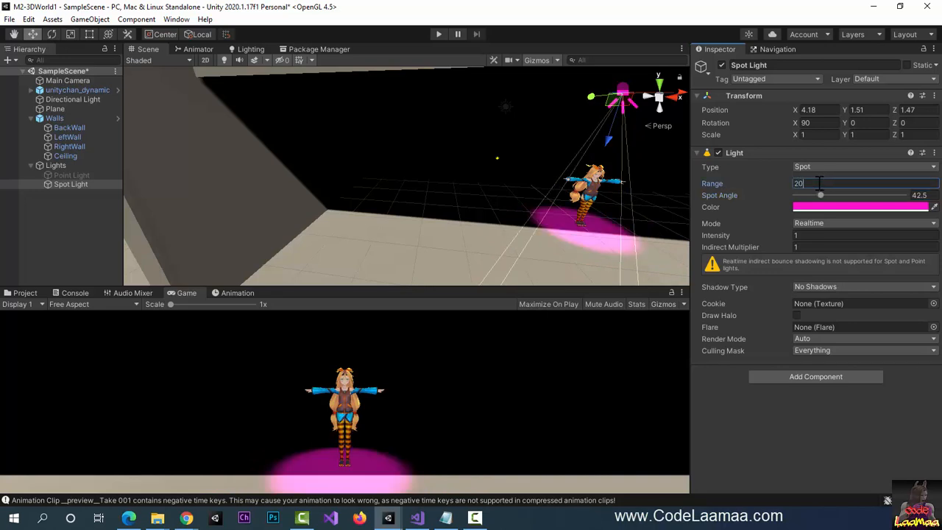
key("BackSpace")
key("BackSpace")
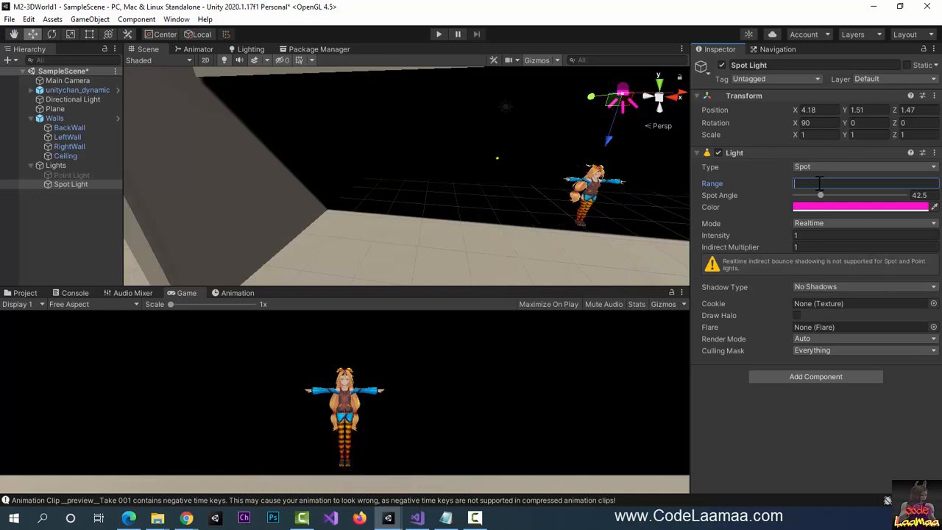
type("50")
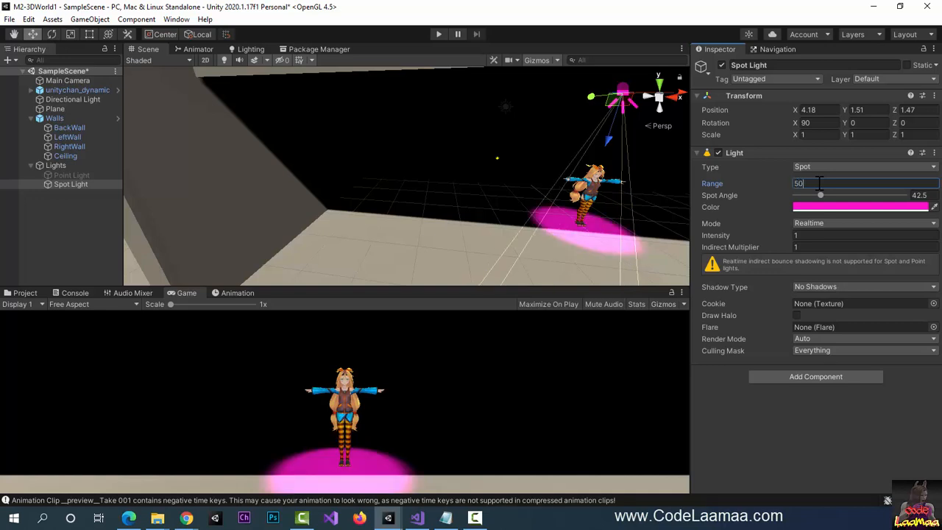
left_click_drag(610, 133, 587, 202)
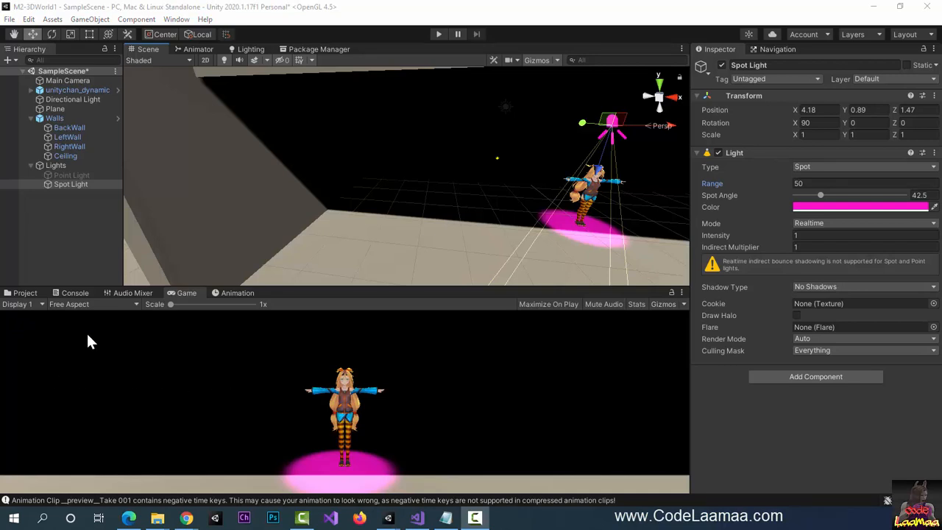
- Re-enable the cyan Point Light, then select BackWall
left_click(74, 175)
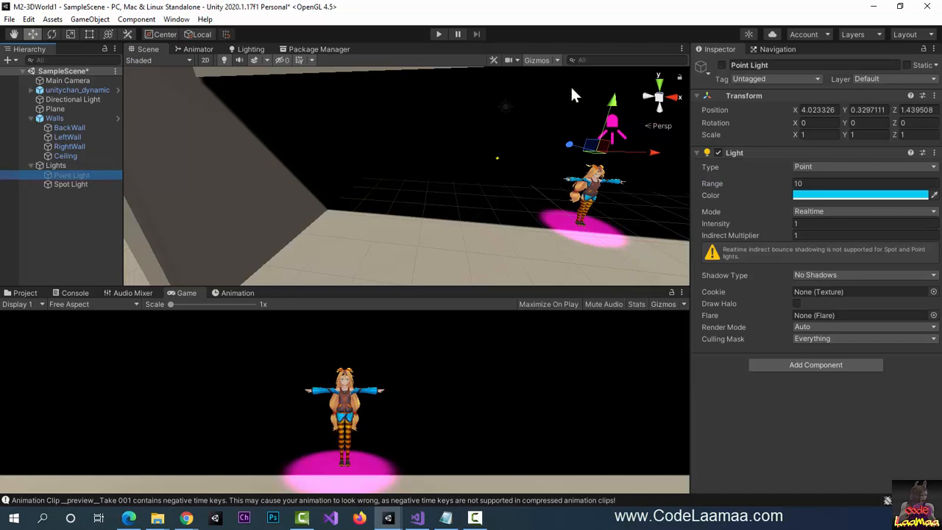
left_click(721, 65)
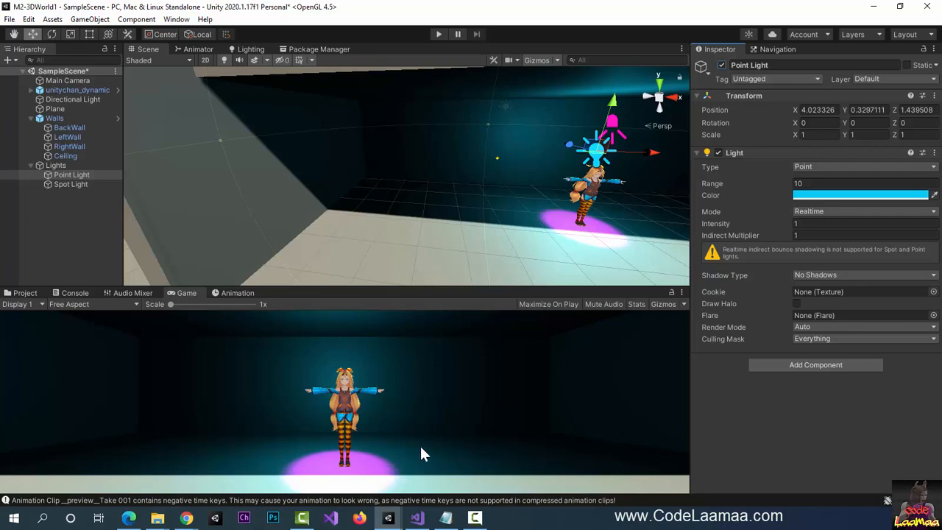
left_click(55, 127)
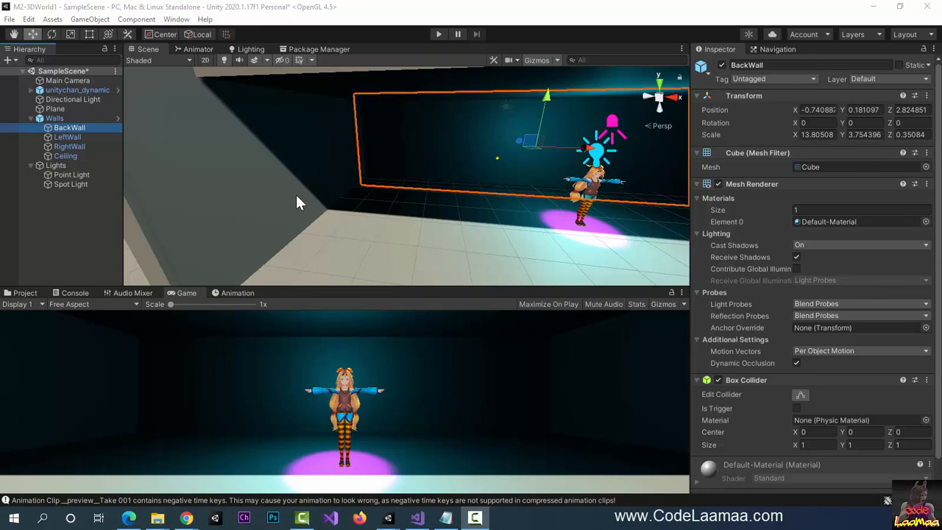
scroll(289, 184, "down", 3)
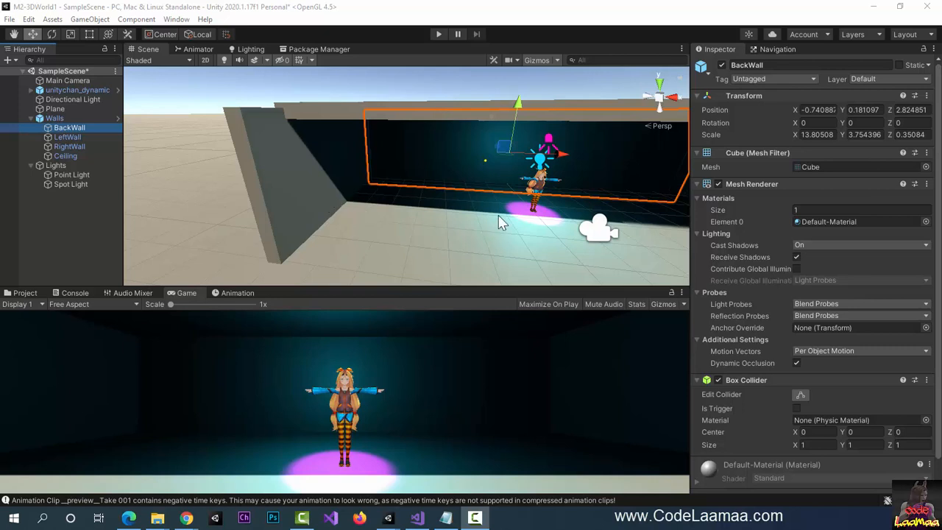
- Select the Walls prefab and reopen it in Prefab Mode for isolated editing
left_click(63, 120)
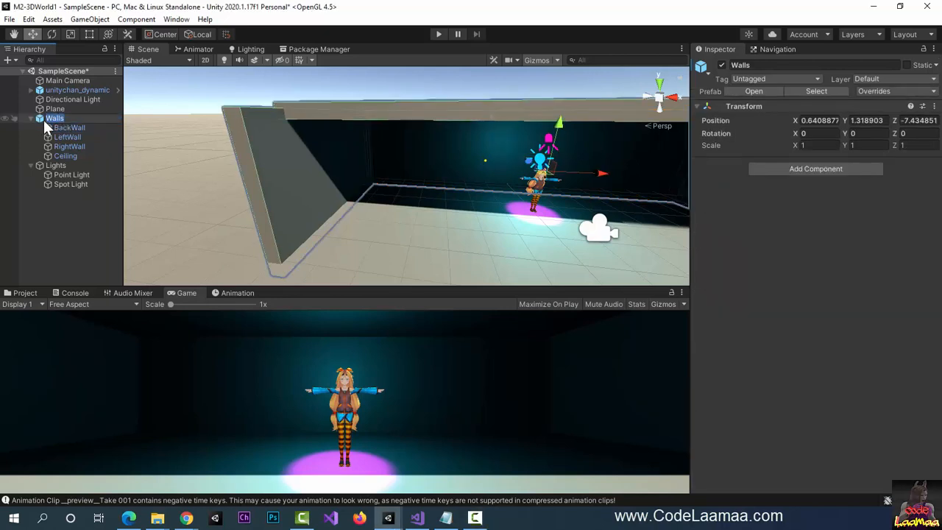
left_click(39, 120)
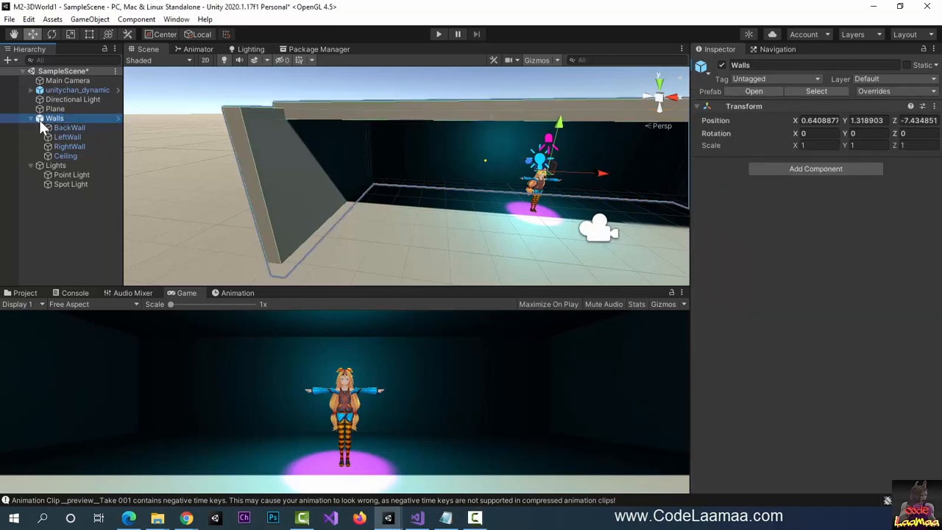
left_click(119, 118)
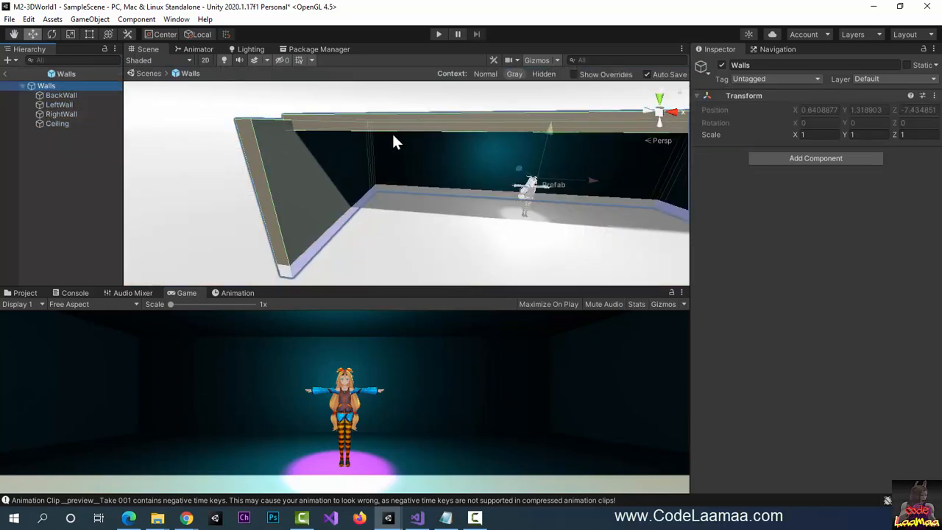
left_click(6, 76)
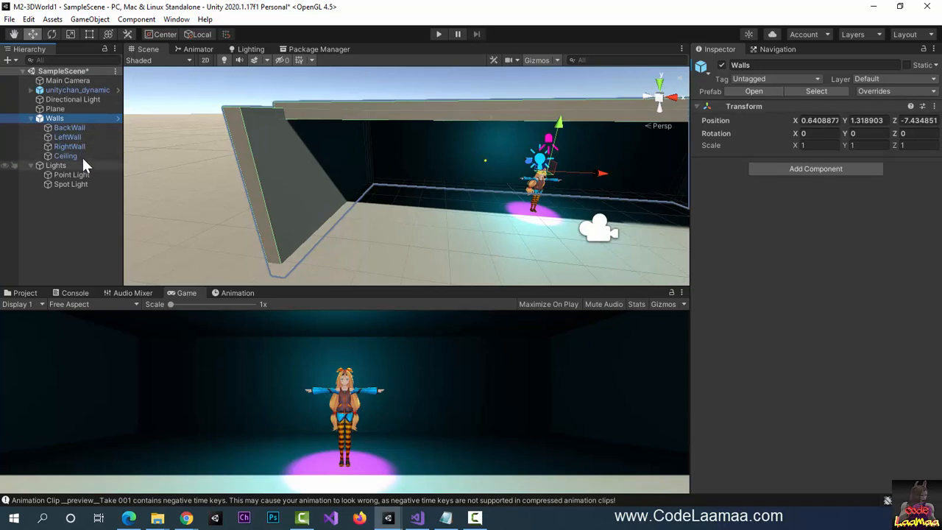
left_click(117, 118)
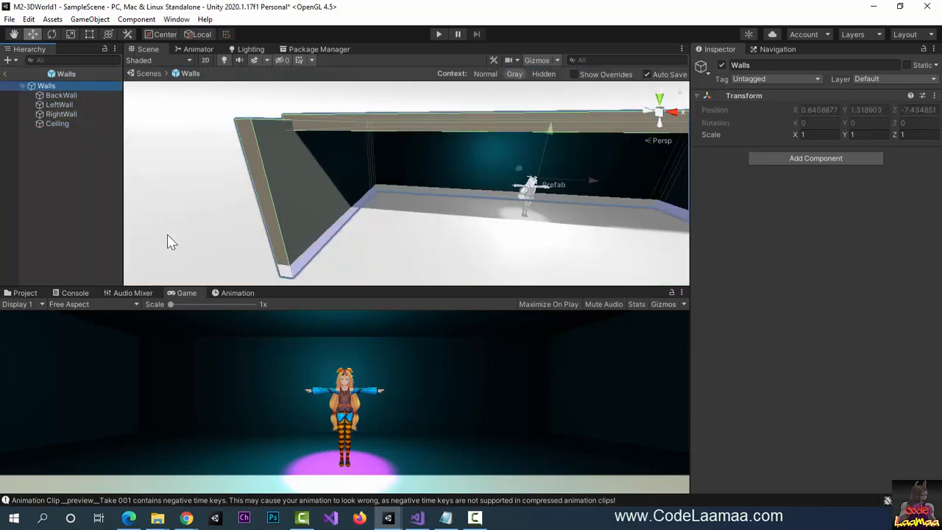
- Select BackWall and show the Prefabs folder in the Project browser
left_click(62, 96)
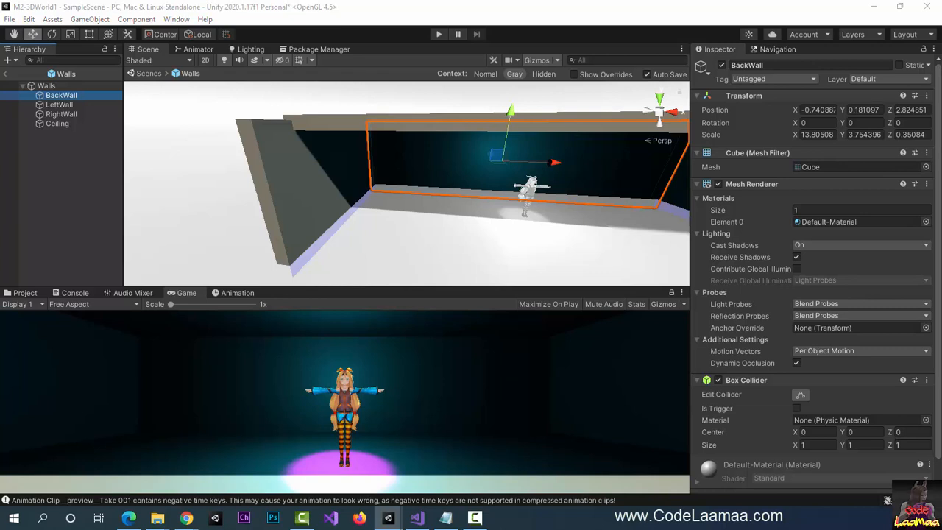
key("F10")
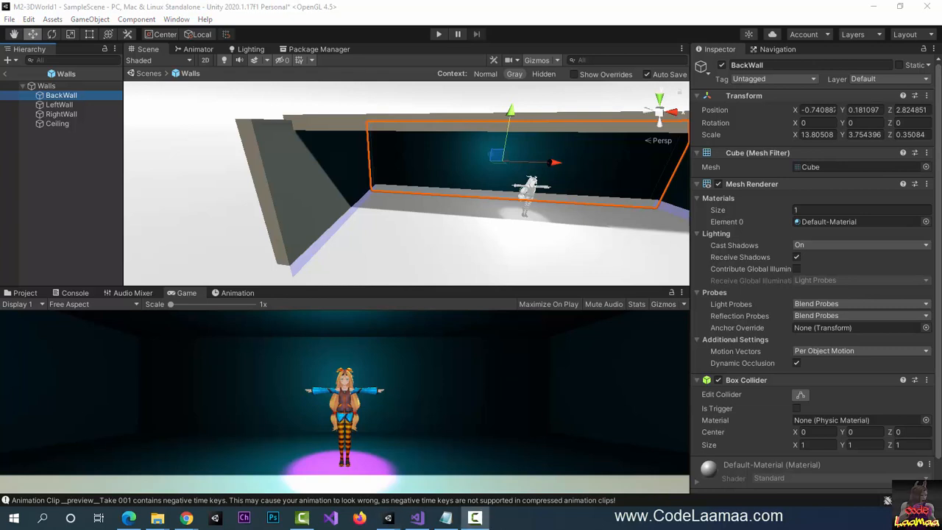
left_click(22, 292)
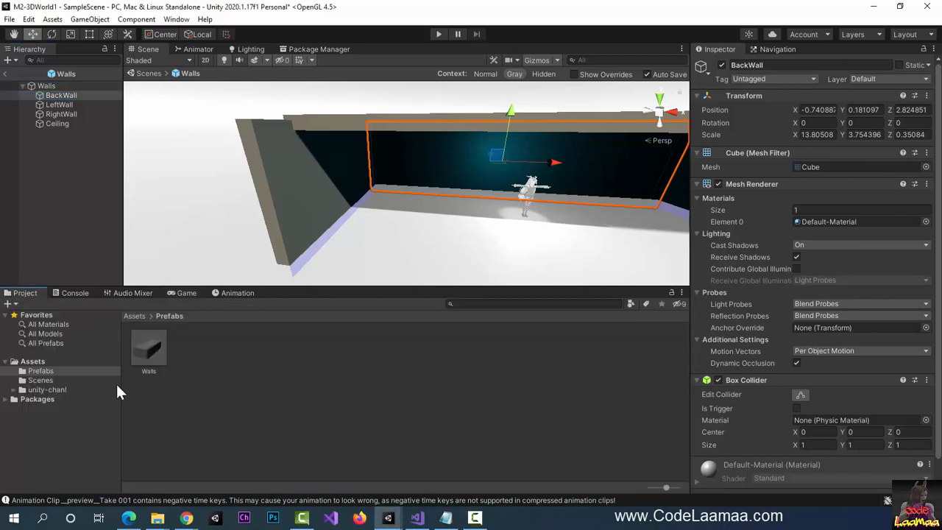
- Create a new material named WallMaterial in the Prefabs folder
right_click(203, 360)
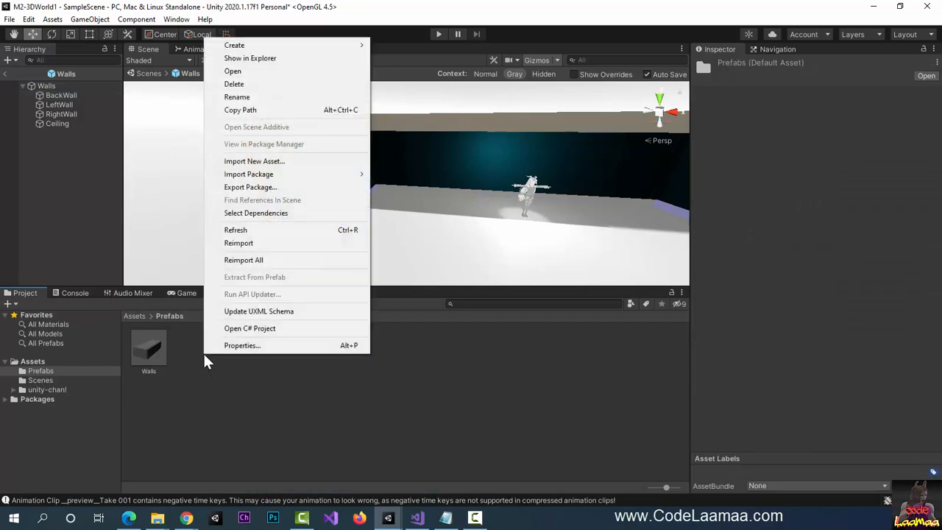
mouse_move(298, 53)
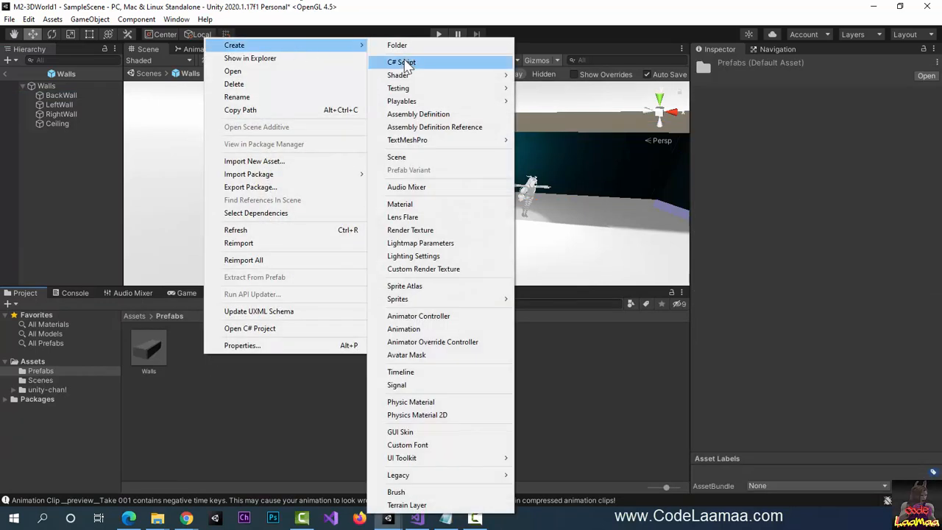
left_click(420, 204)
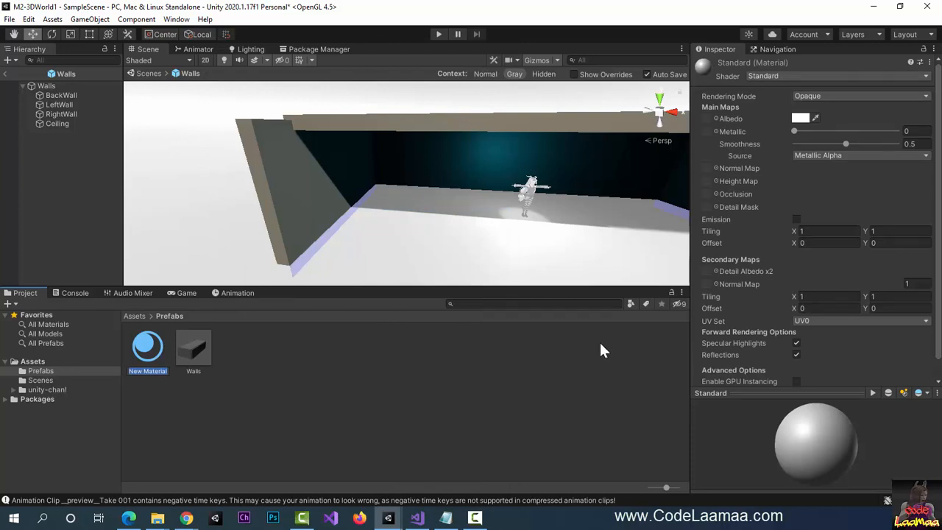
type("WallMaterial")
key("Return")
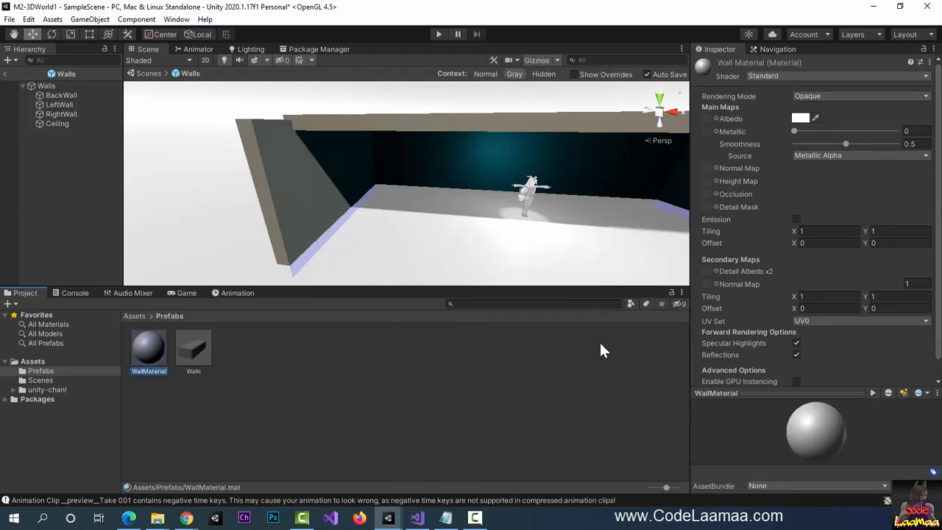
- Set WallMaterial's Albedo colour to muted red B75F5F, then reselect BackWall
left_click(800, 119)
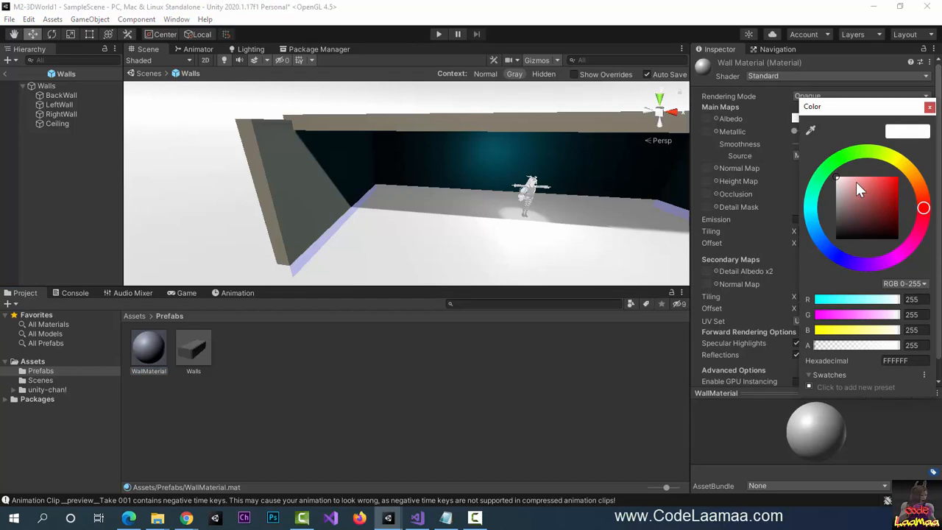
mouse_move(856, 182)
left_mouse_down()
mouse_move(866, 181)
mouse_move(867, 194)
left_mouse_up()
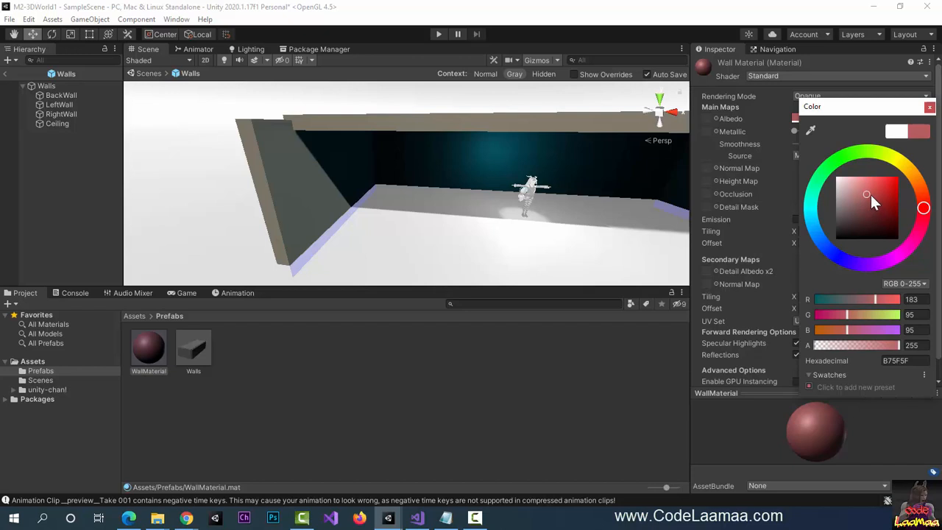
left_click(930, 107)
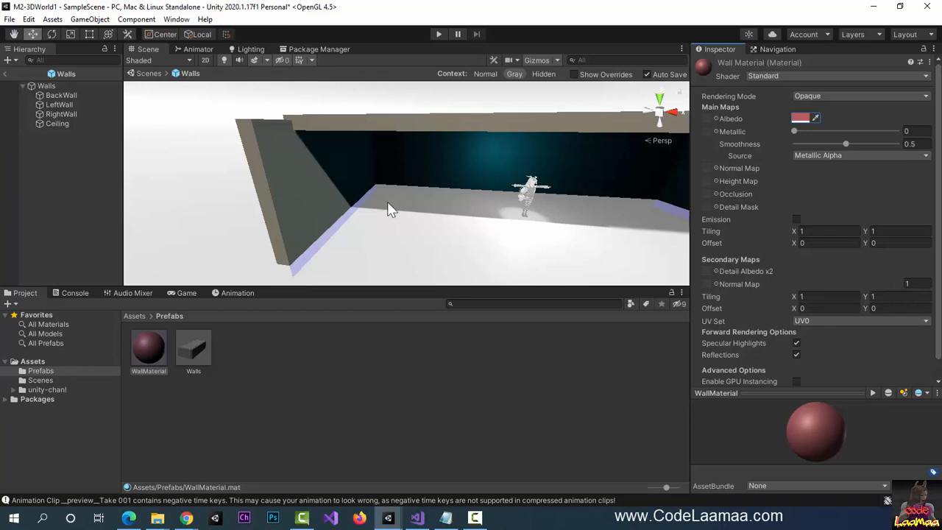
left_click(63, 95)
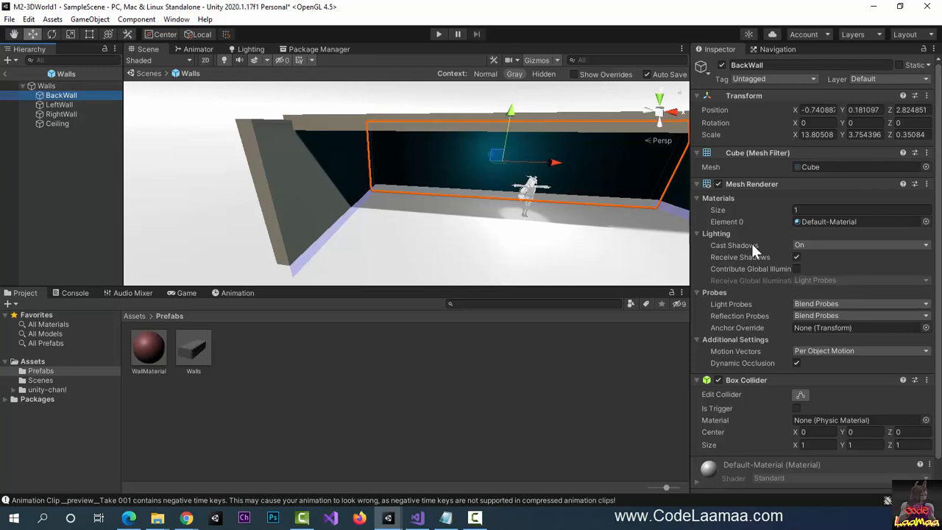
- Apply WallMaterial to the BackWall's material slot
scroll(766, 346, "down", 2)
left_click_drag(165, 337, 761, 451)
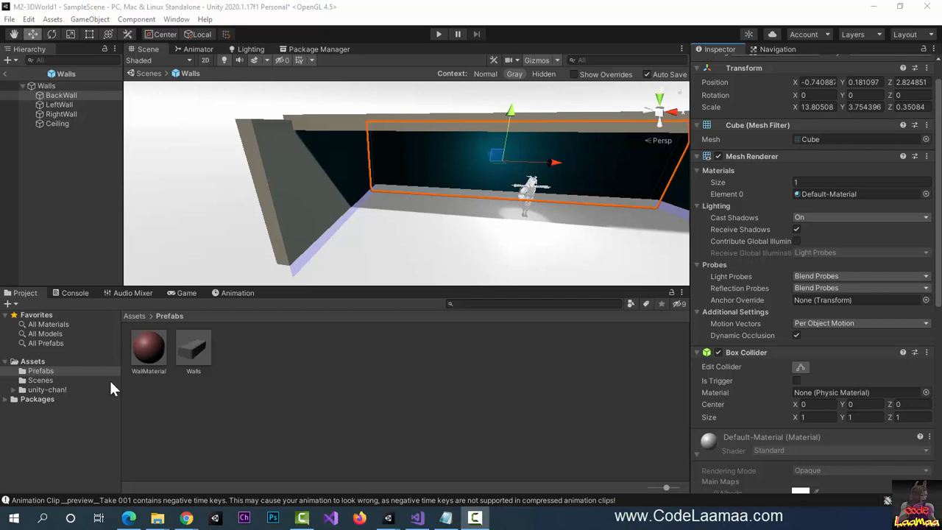
left_click(368, 338)
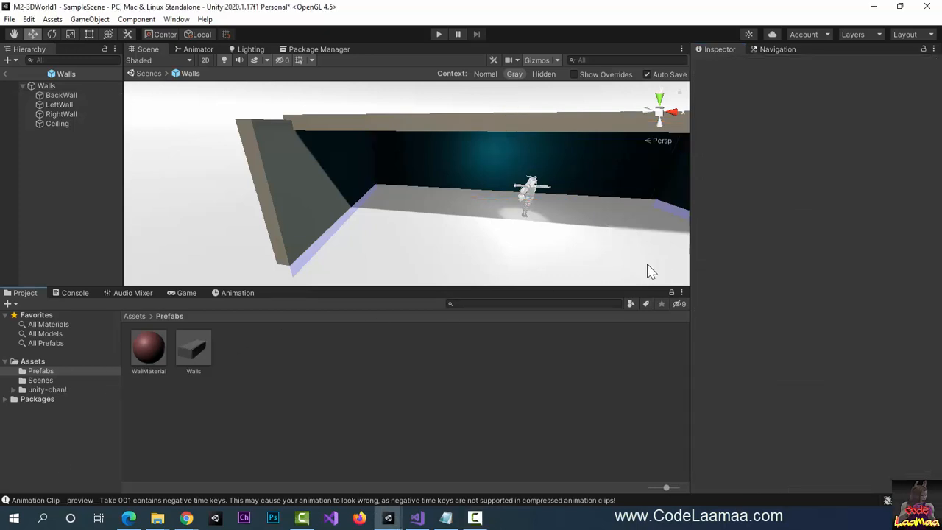
left_click(50, 95)
left_click_drag(149, 346, 804, 231)
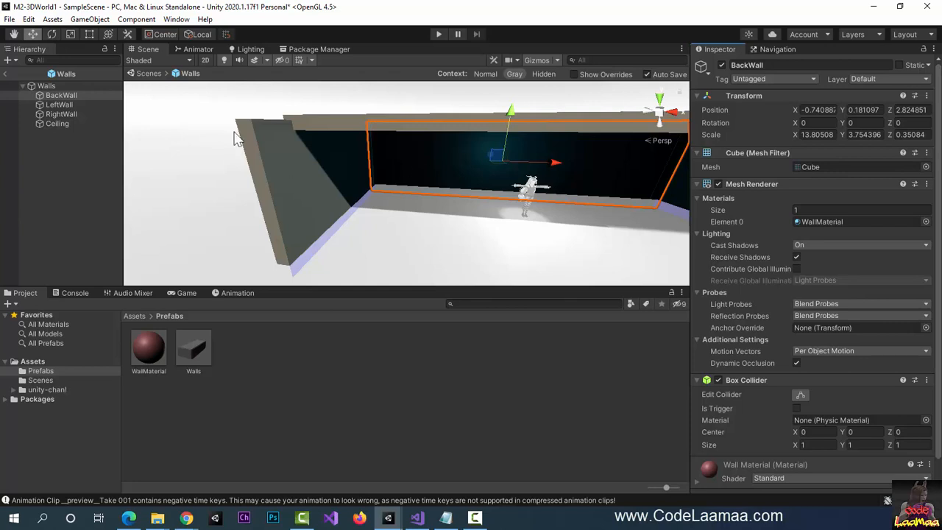
- Apply WallMaterial to LeftWall, RightWall and Ceiling, then return to SampleScene
left_click(72, 105)
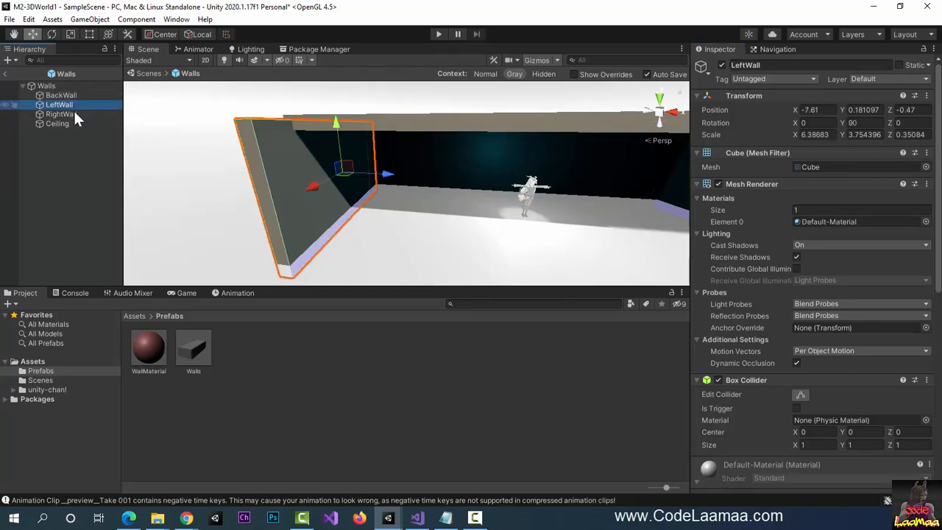
left_click(74, 114, "ctrl")
left_click(70, 124, "ctrl")
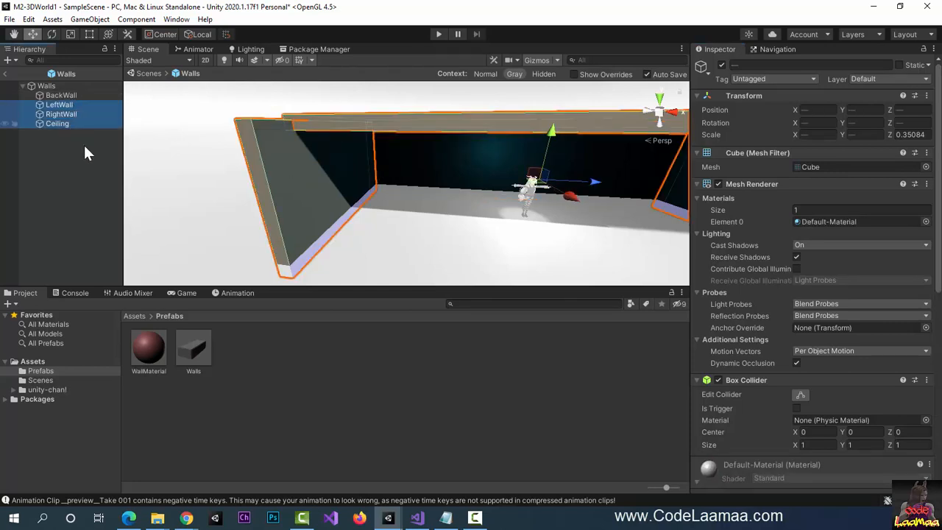
left_click_drag(149, 347, 815, 226)
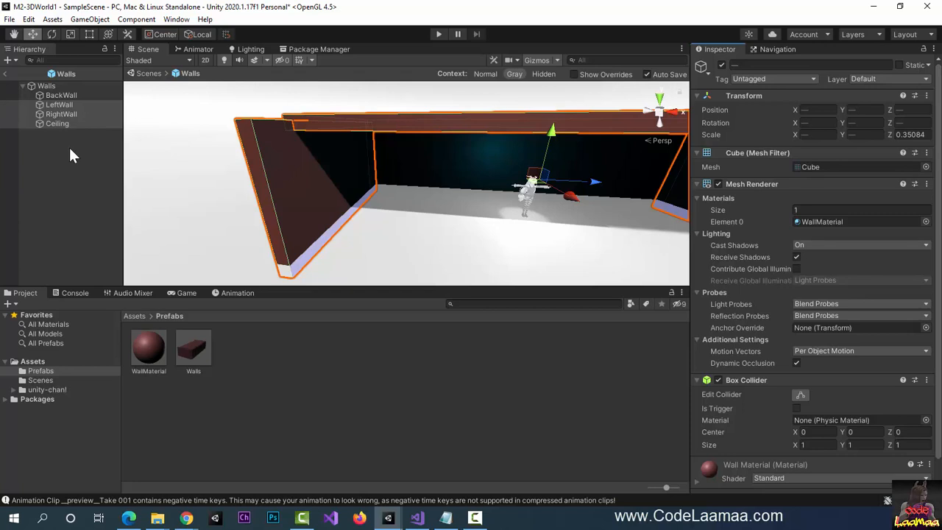
left_click(5, 74)
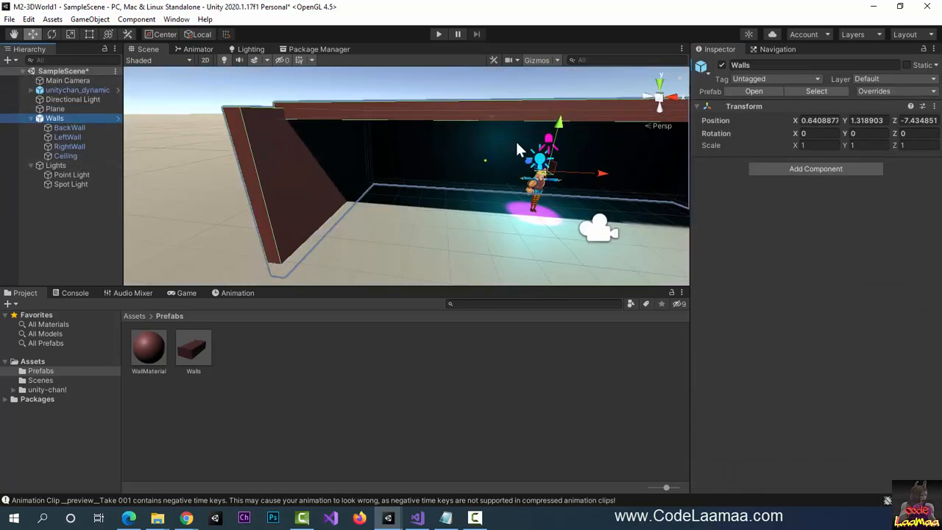
- Place a second Walls copy, save the scene, undo the copy, and view the Game tab
scroll(490, 178, "down", 10)
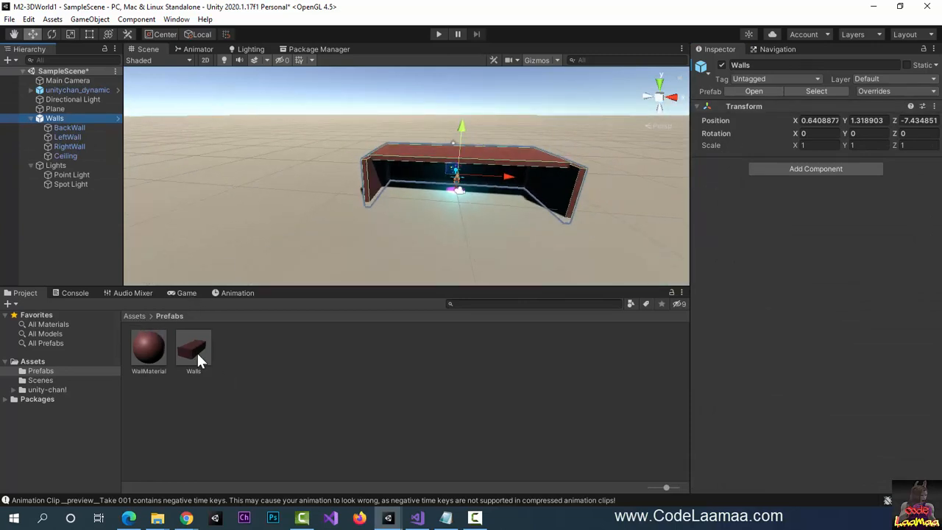
left_click_drag(199, 362, 205, 234)
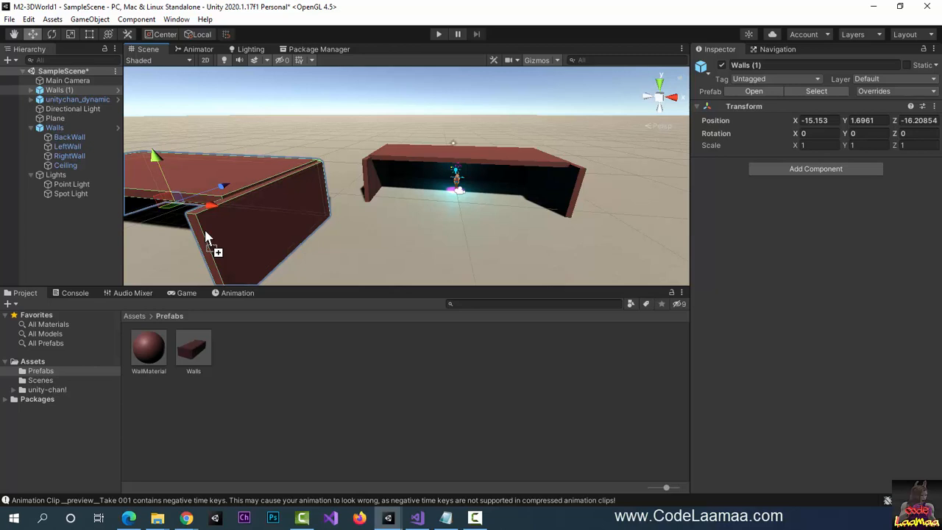
key("ctrl+s")
key("ctrl+z")
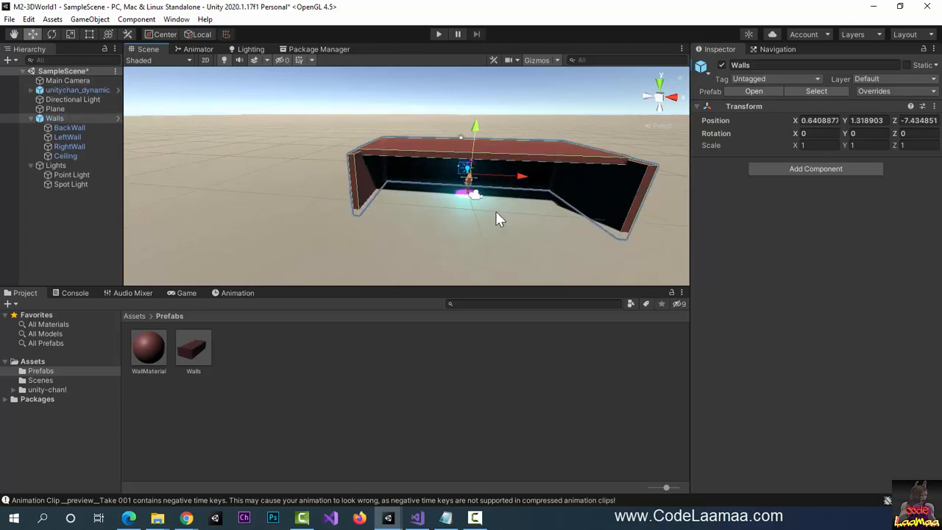
left_click(189, 294)
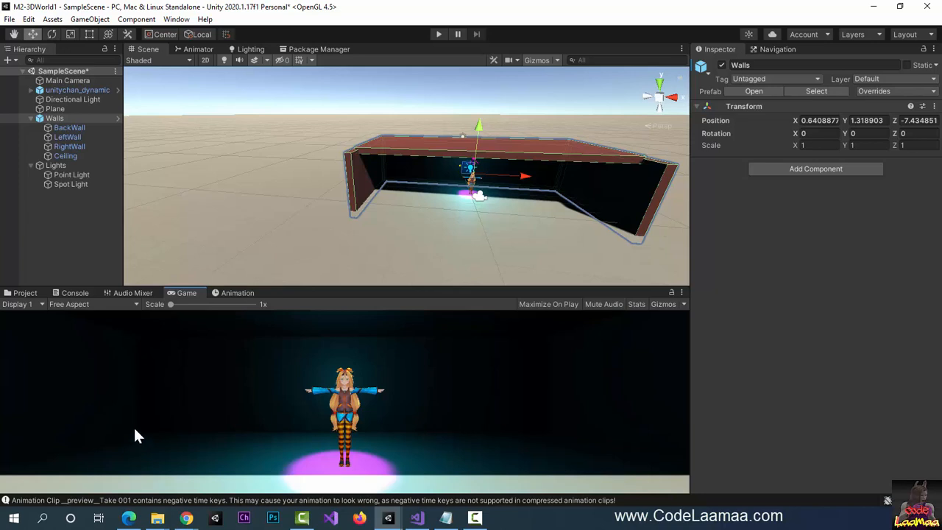
- Add an Area Light via GameObject > Light and drag it into the Lights group
left_click(53, 19)
mouse_move(177, 33)
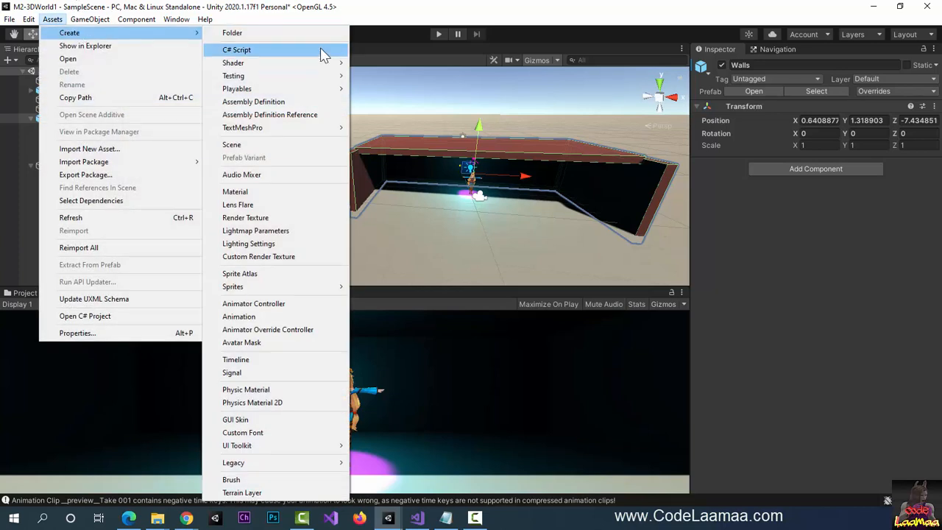
mouse_move(90, 19)
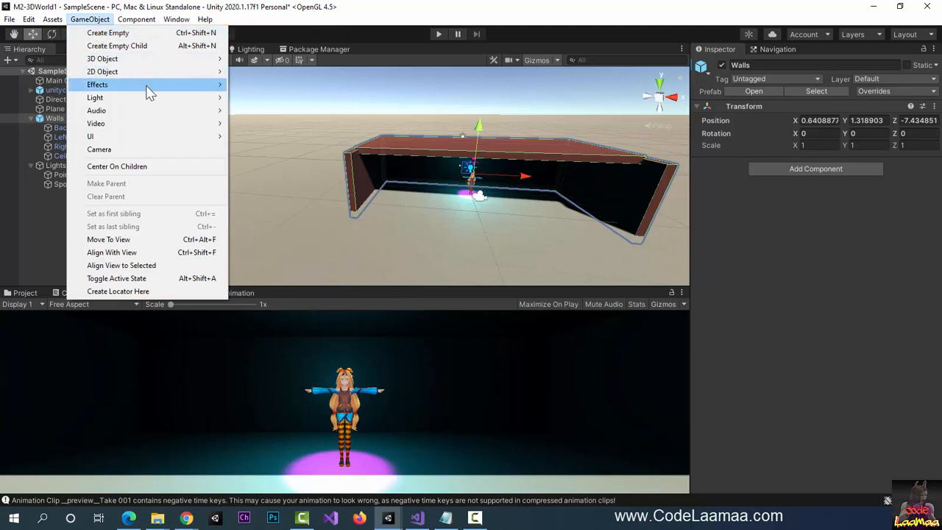
mouse_move(155, 97)
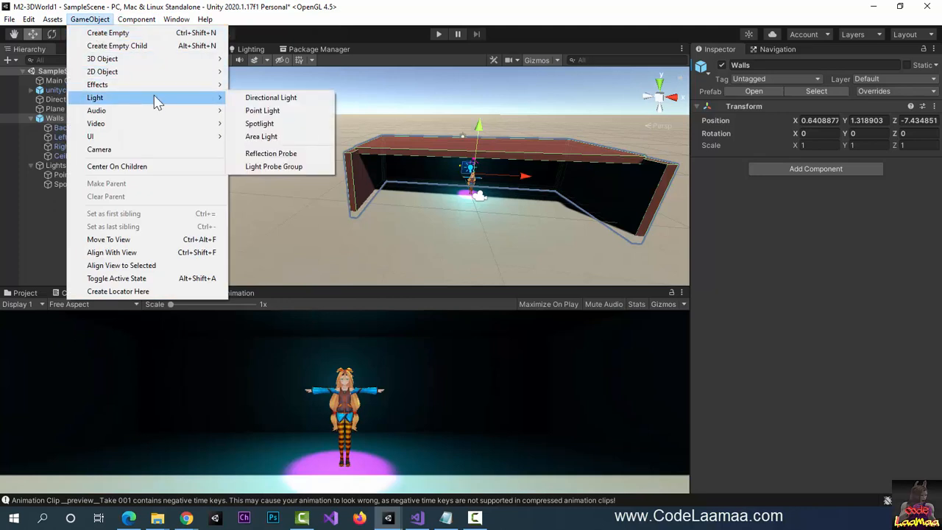
left_click(290, 140)
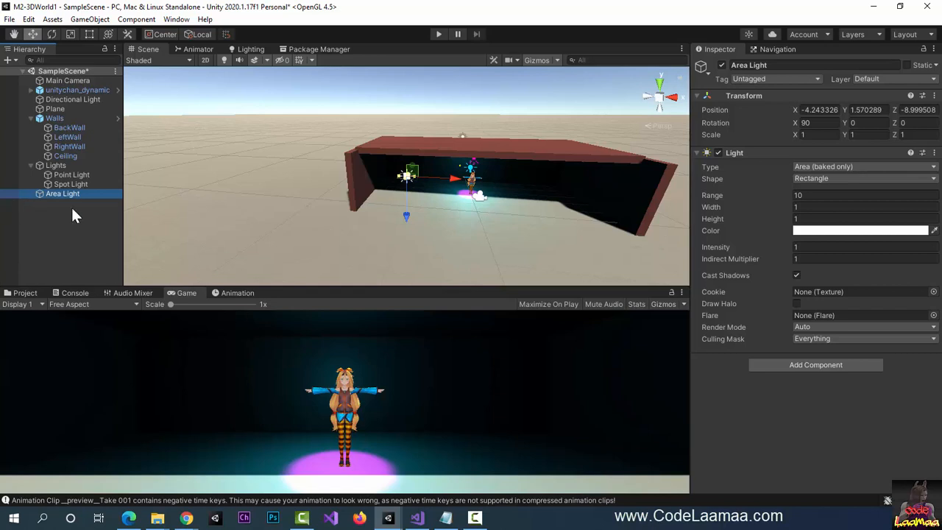
left_click_drag(50, 192, 79, 193)
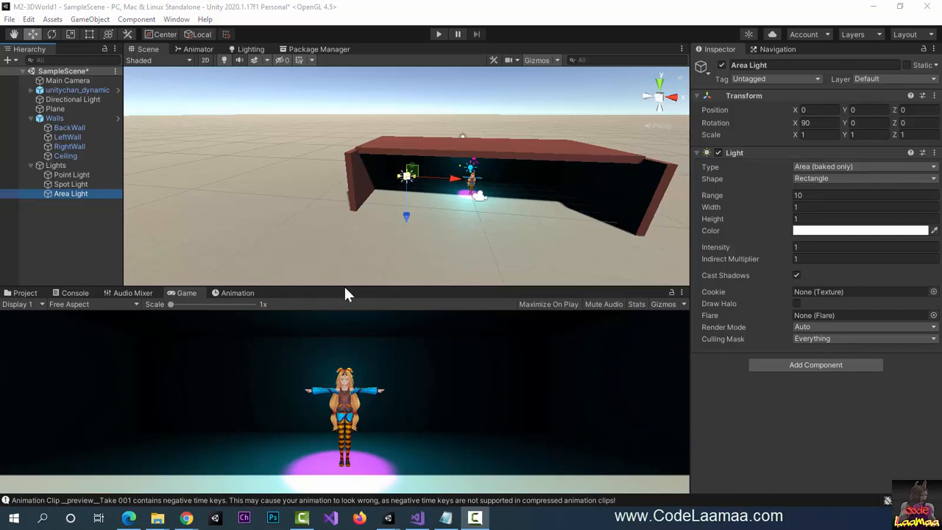
- Disable the Point Light and Spot Light, then nudge the Area Light forward to X 2.63, Z 0.8
left_click(74, 174)
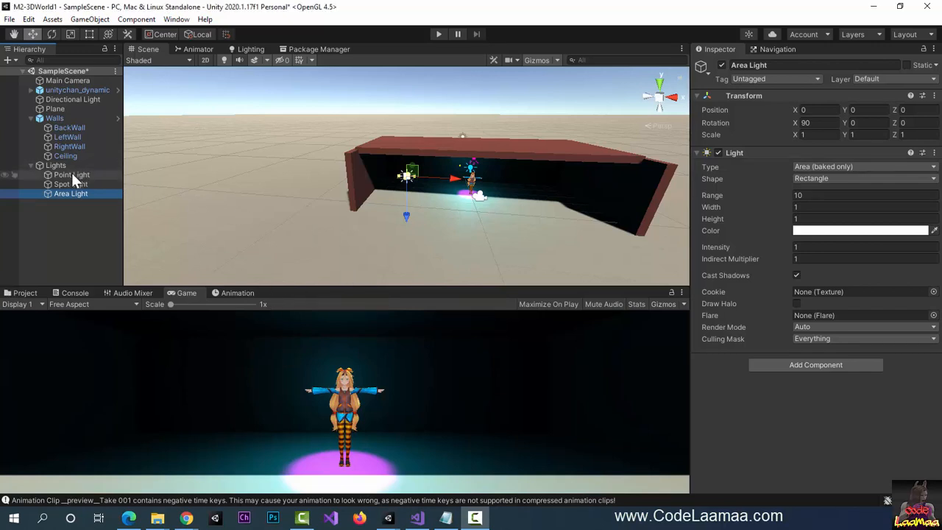
left_click(83, 176)
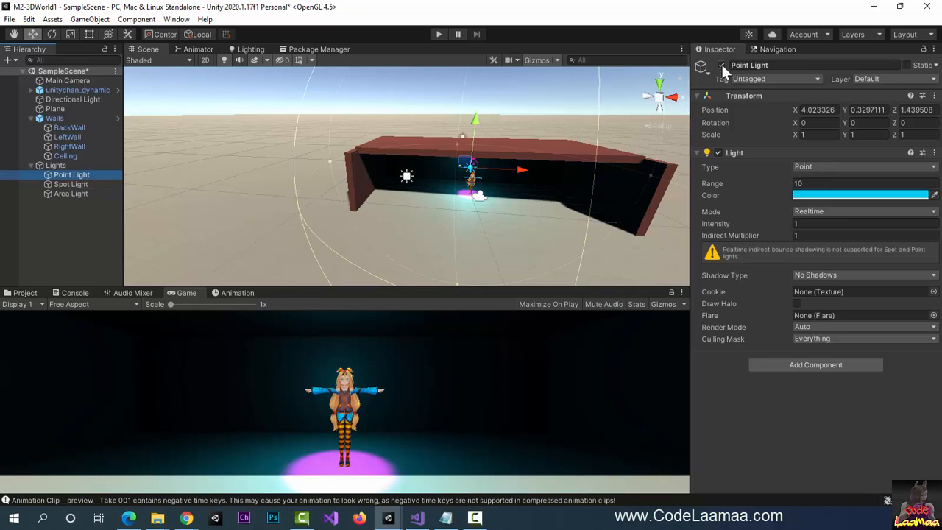
left_click(722, 65)
left_click(70, 184)
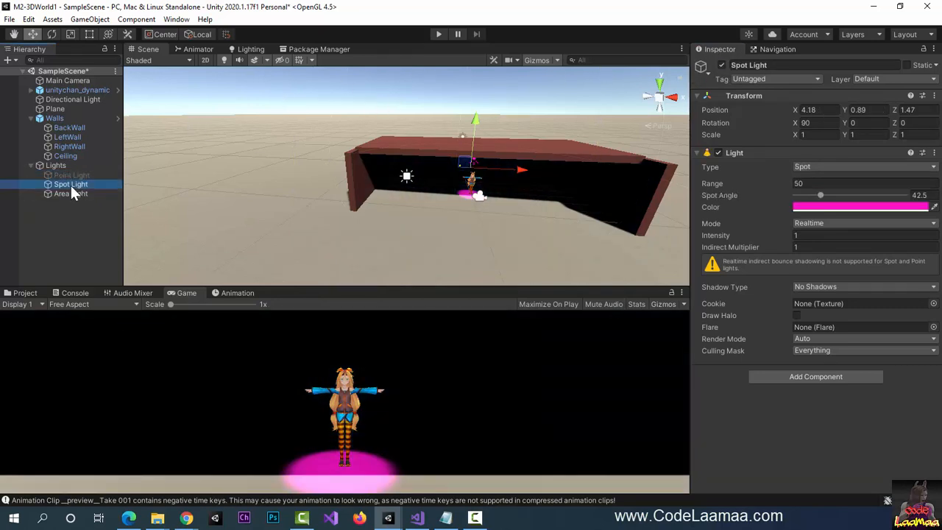
left_click(722, 65)
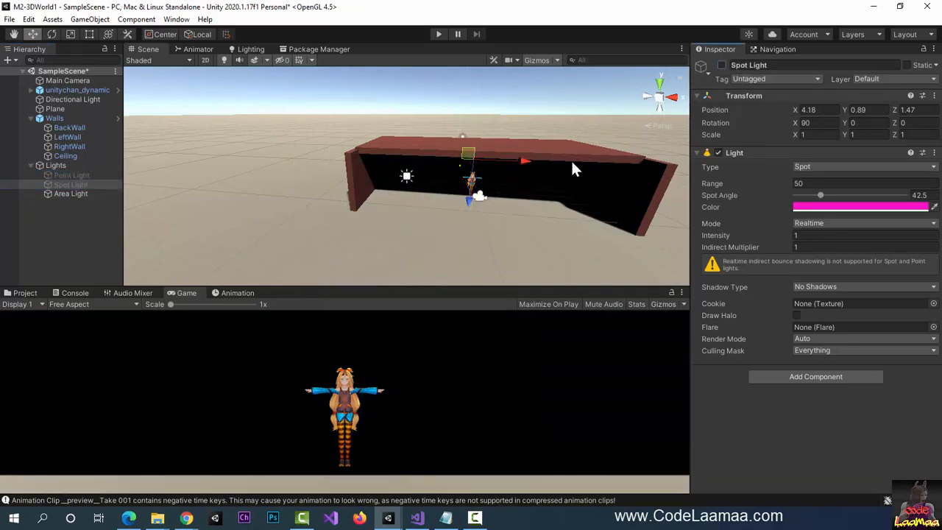
left_click(76, 192)
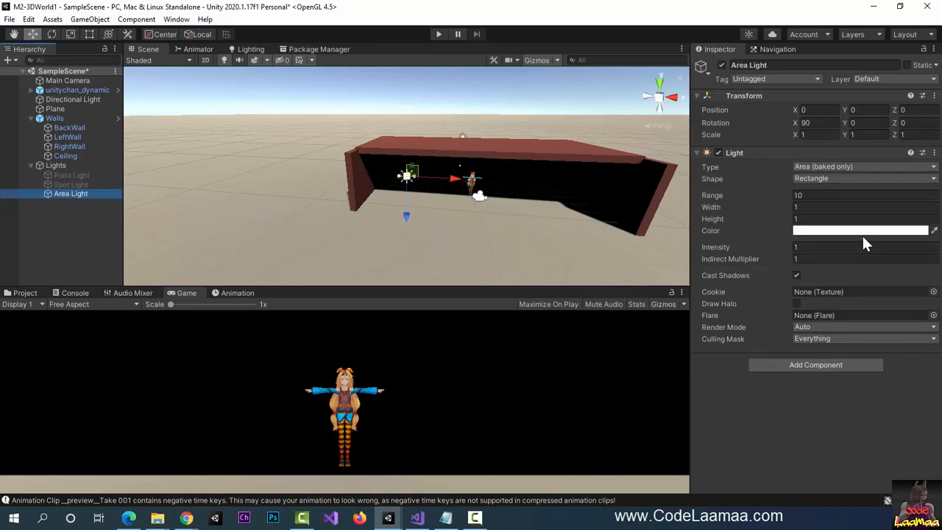
left_click_drag(414, 169, 548, 166)
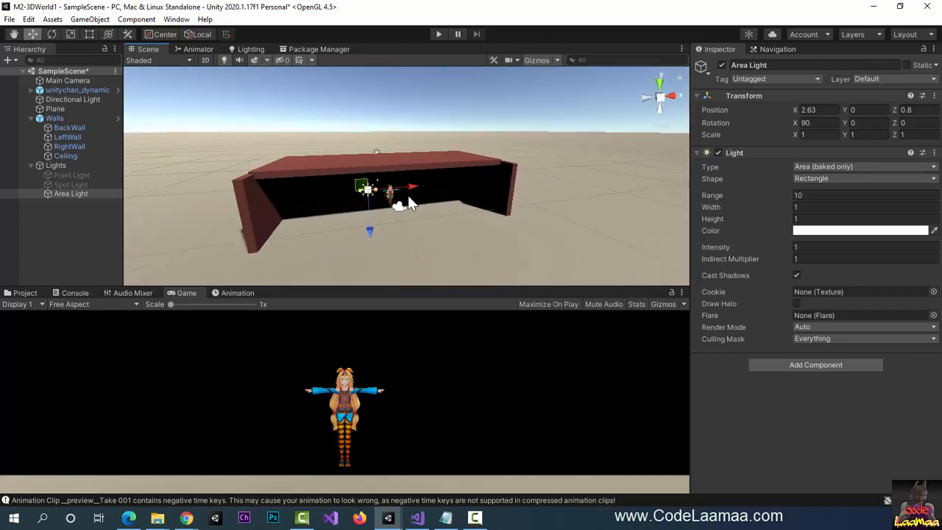
- Set the Area Light's Z position to -7.45 and its colour to red
left_click(80, 90)
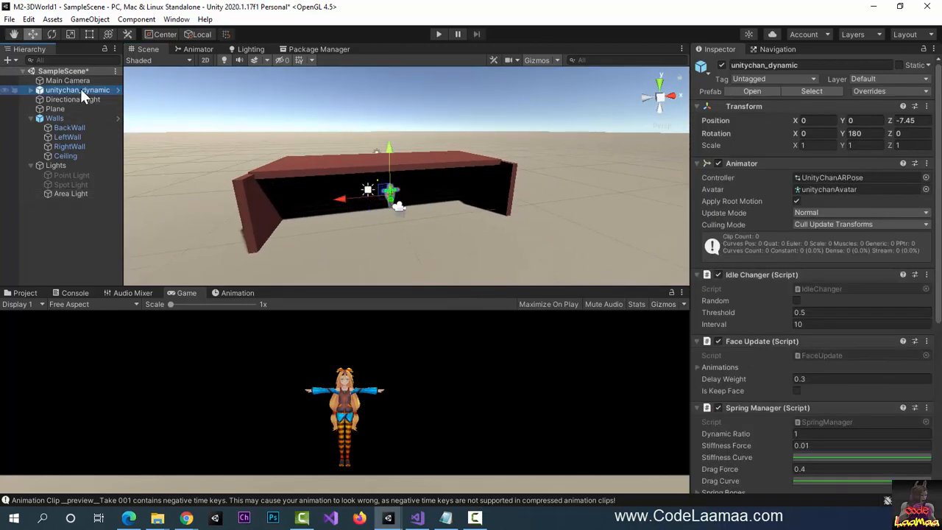
left_click(71, 193)
left_click(920, 110)
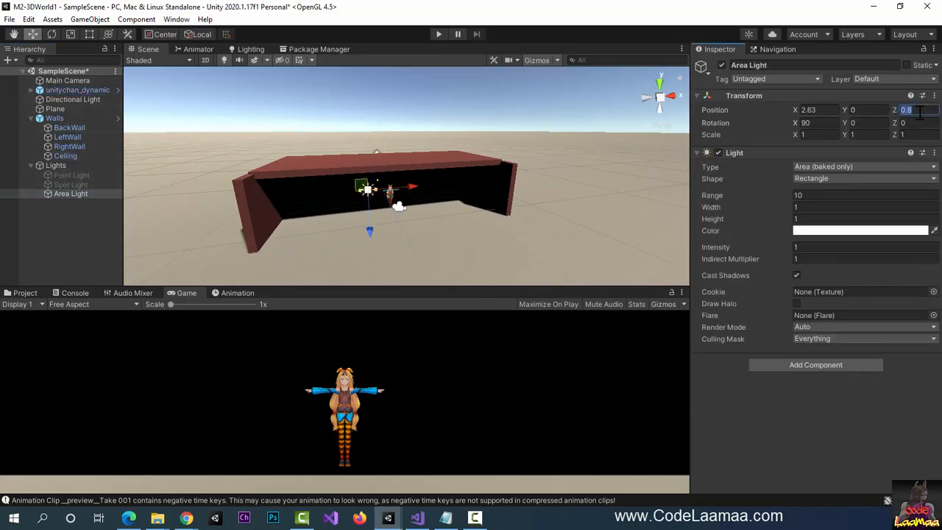
type("-7")
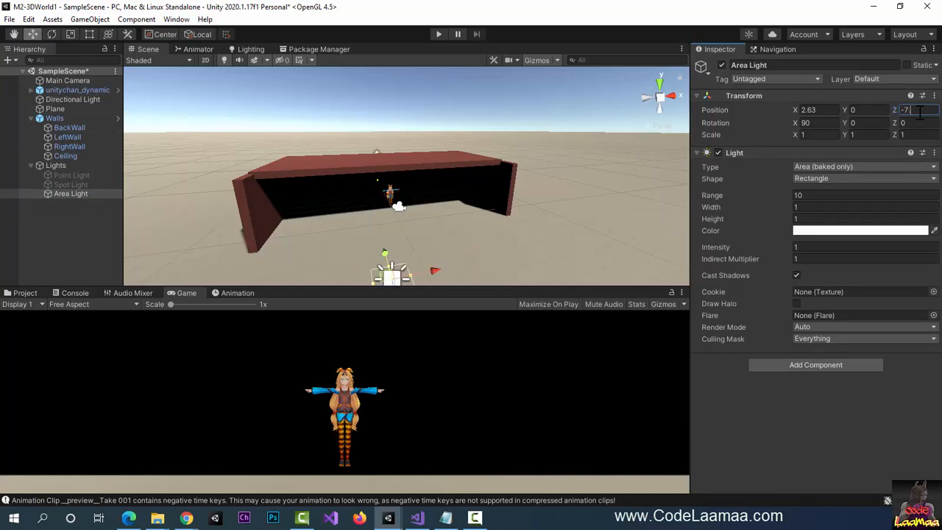
type(".45")
left_click(828, 230)
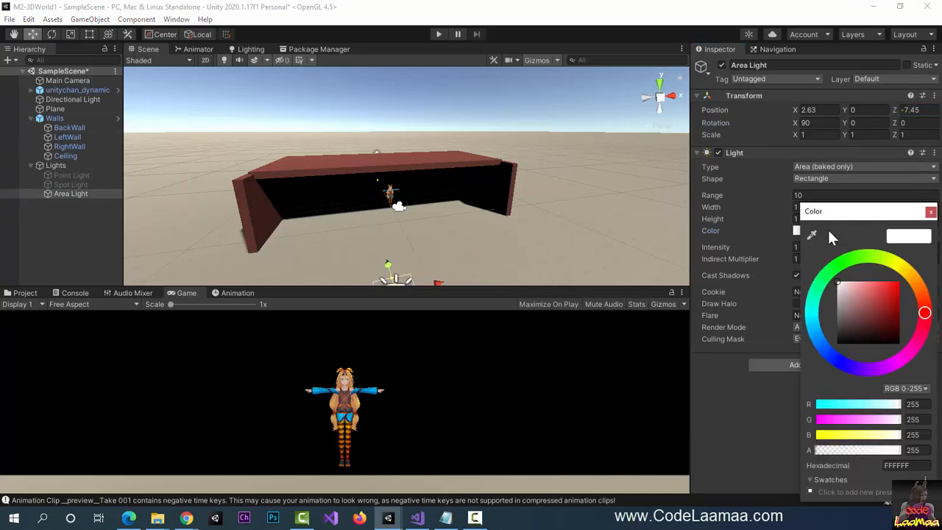
left_click(899, 285)
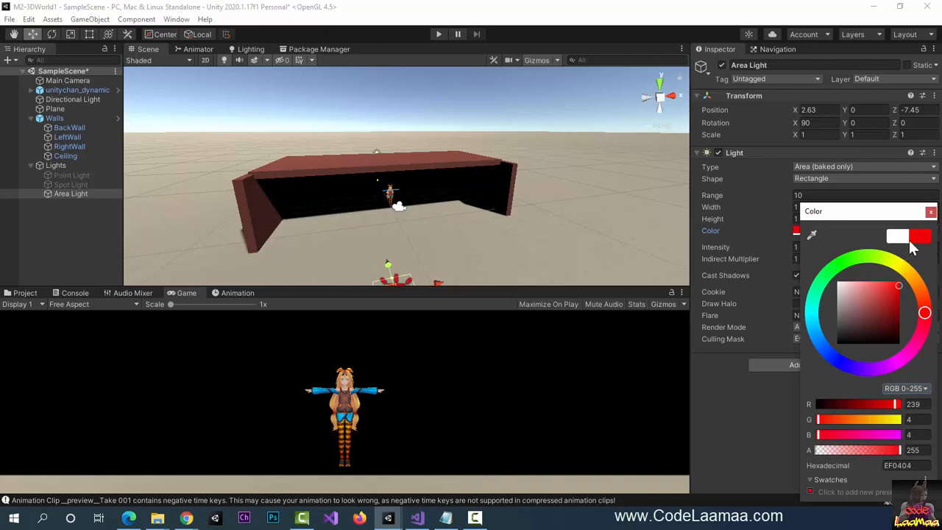
left_click(930, 211)
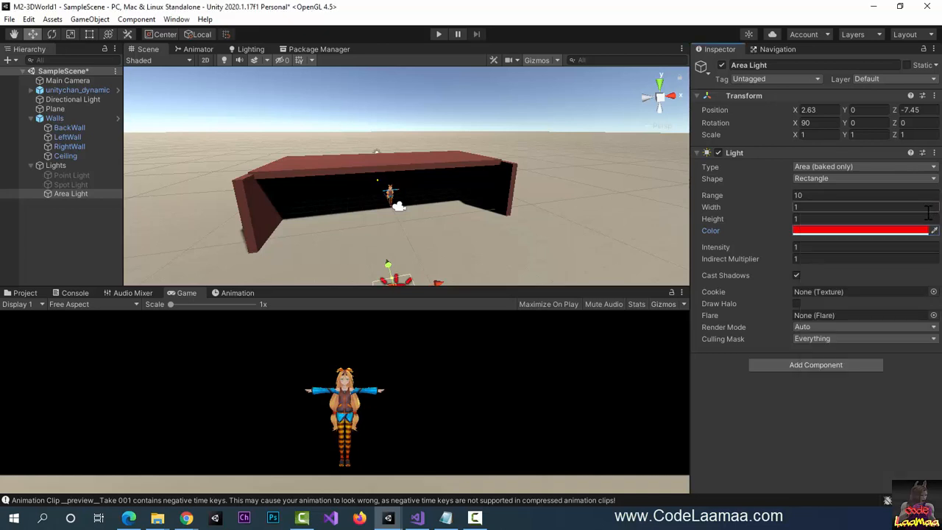
- Set the Area Light's X position to 0
left_click(826, 109)
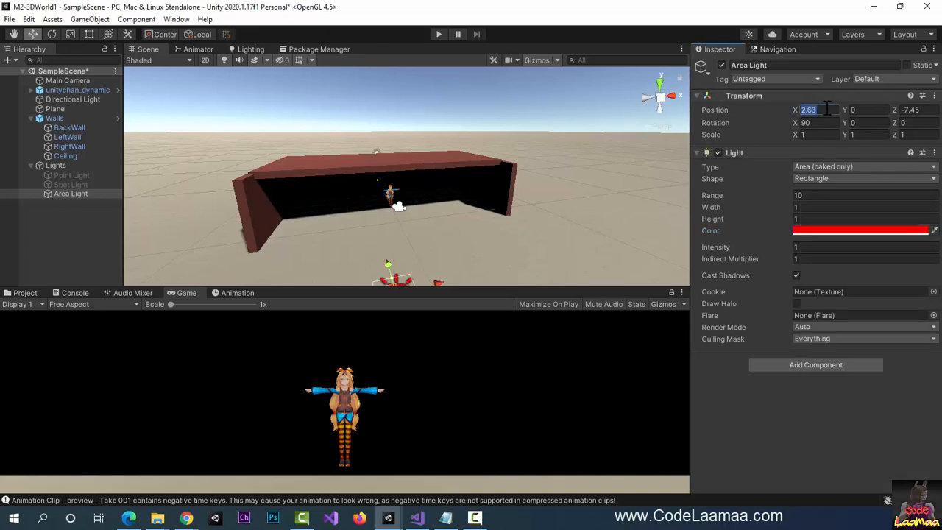
type("0")
key("Tab")
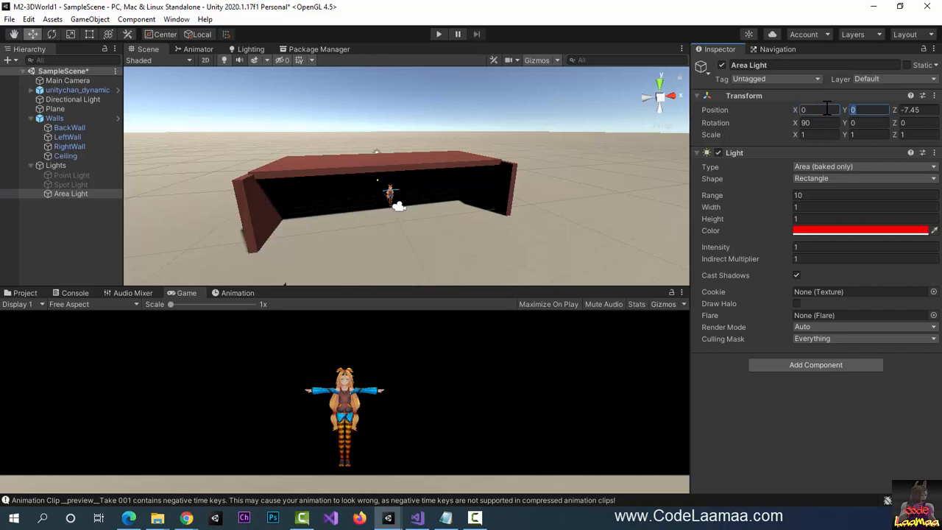
key("Tab")
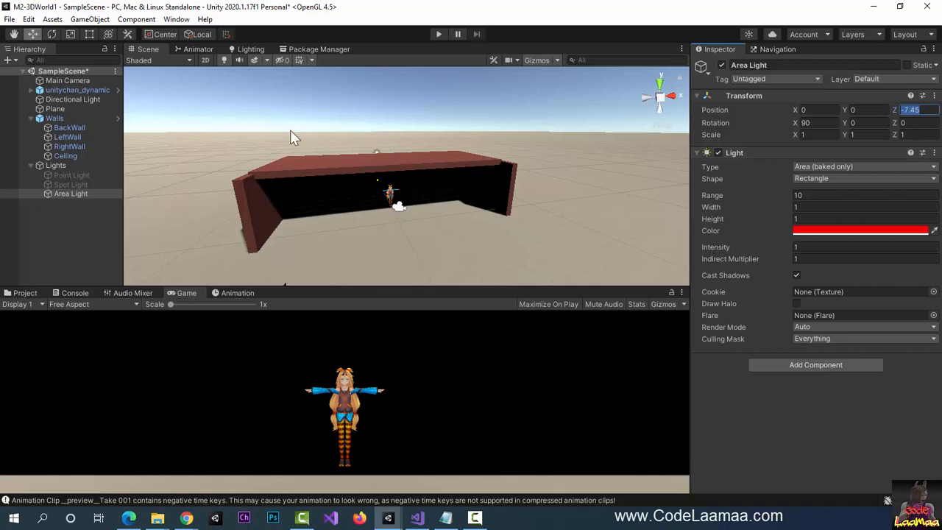
key("F9")
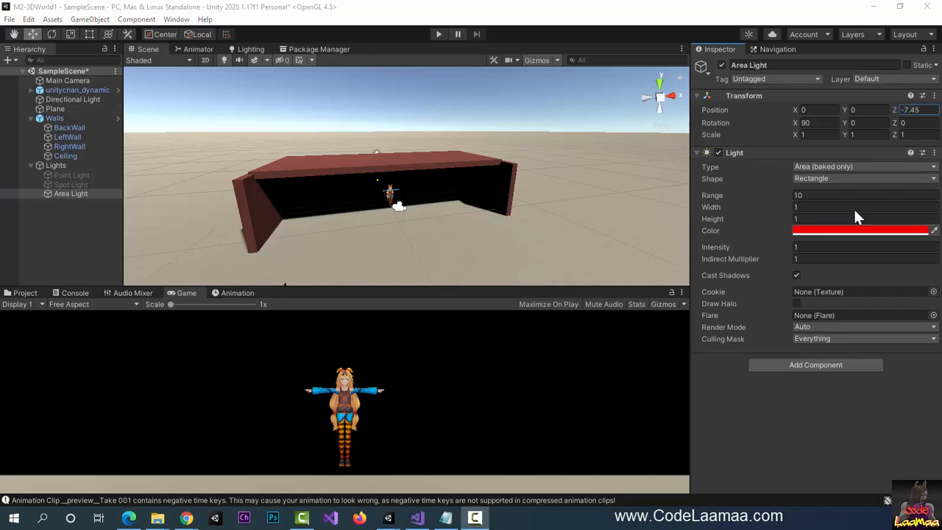
- Give the Area Light width and height 2 and range 50
left_click(808, 207)
type("2")
key("Tab")
type("2")
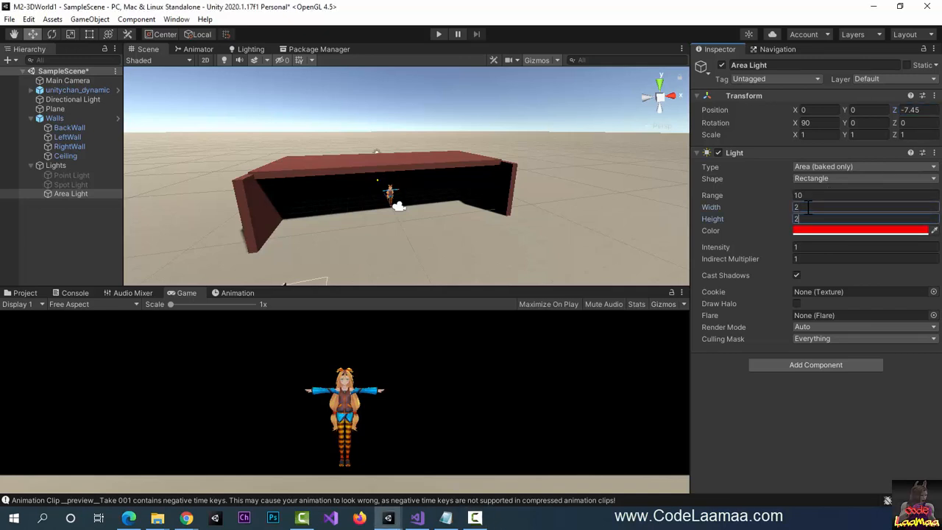
left_click(812, 196)
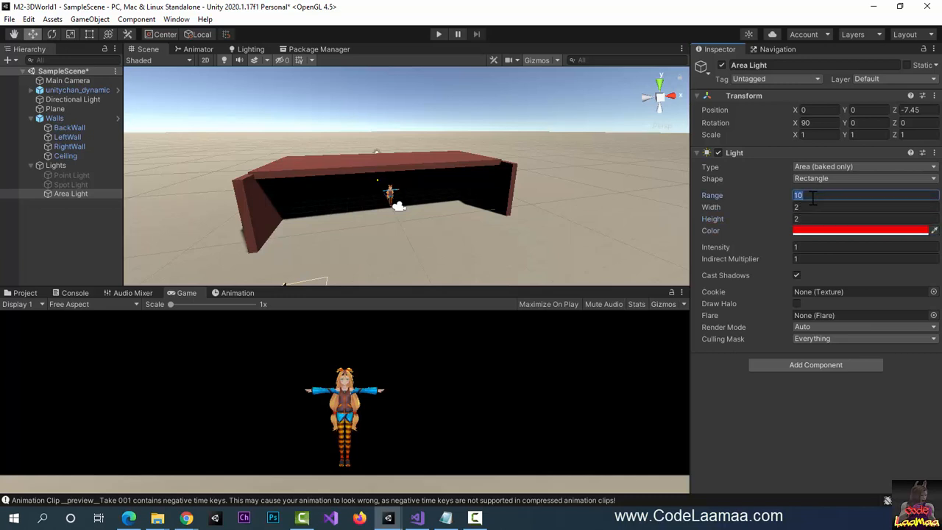
type("50")
key("Tab")
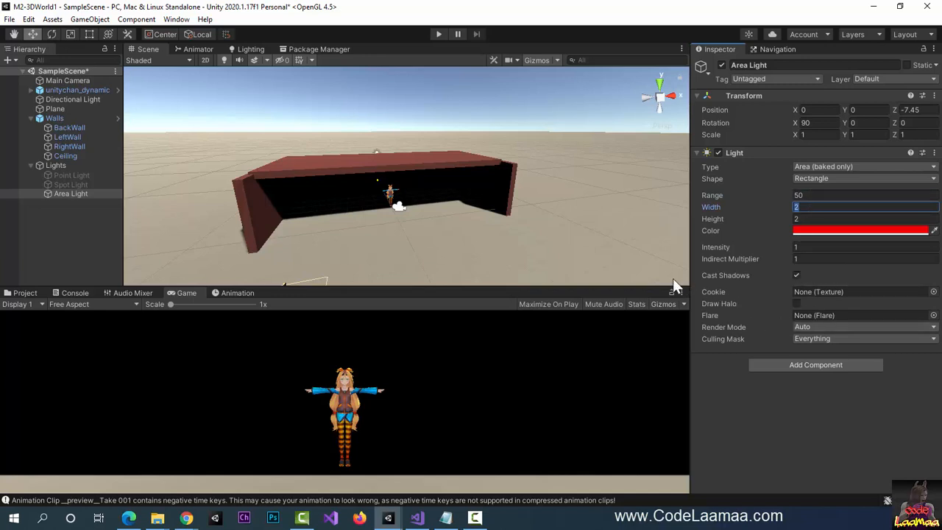
left_click(63, 194)
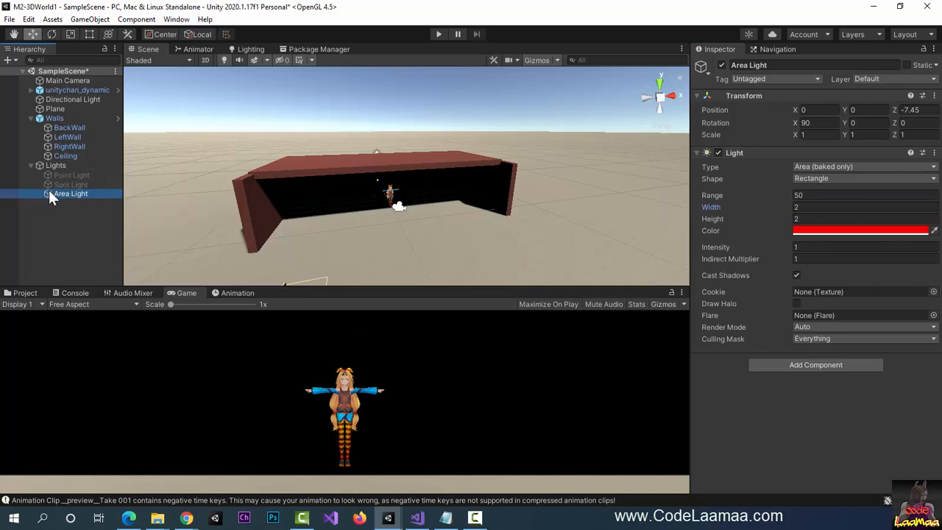
- Drag the Area Light back inside the walls beside the character, to 3.89, 0, 2.06
double_click(49, 191)
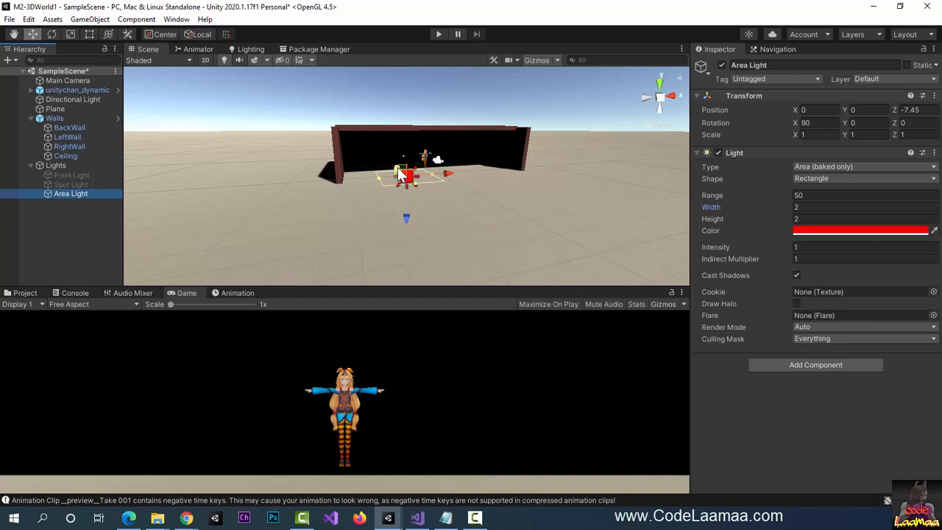
left_click(81, 91)
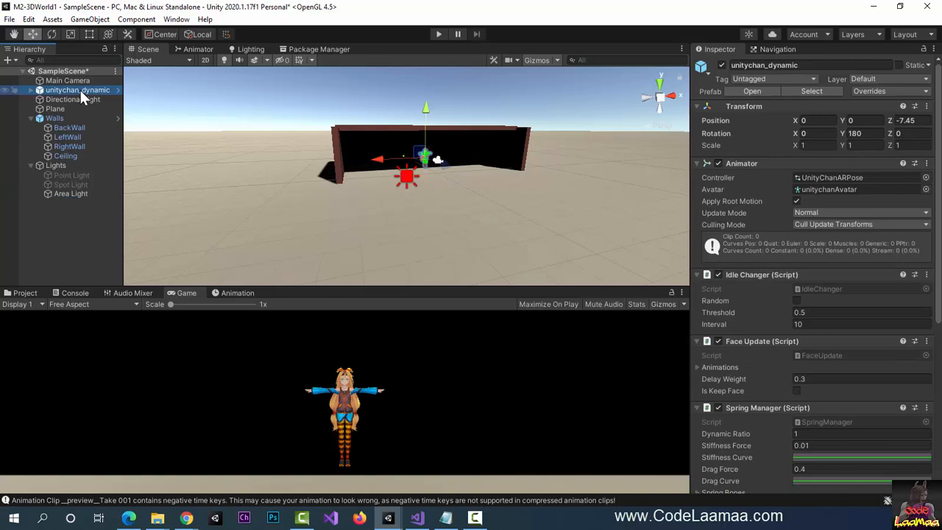
left_click(69, 194)
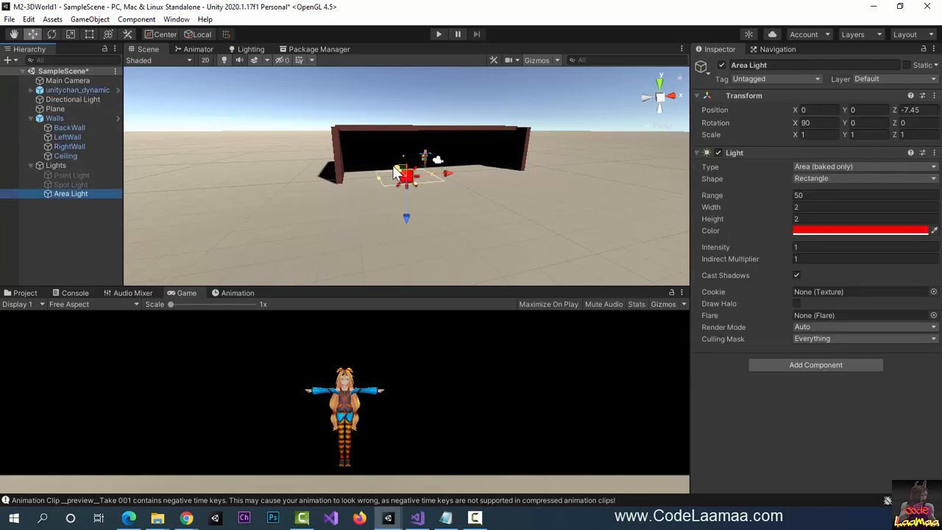
left_click_drag(398, 171, 458, 150)
middle_click_drag(401, 162, 503, 208)
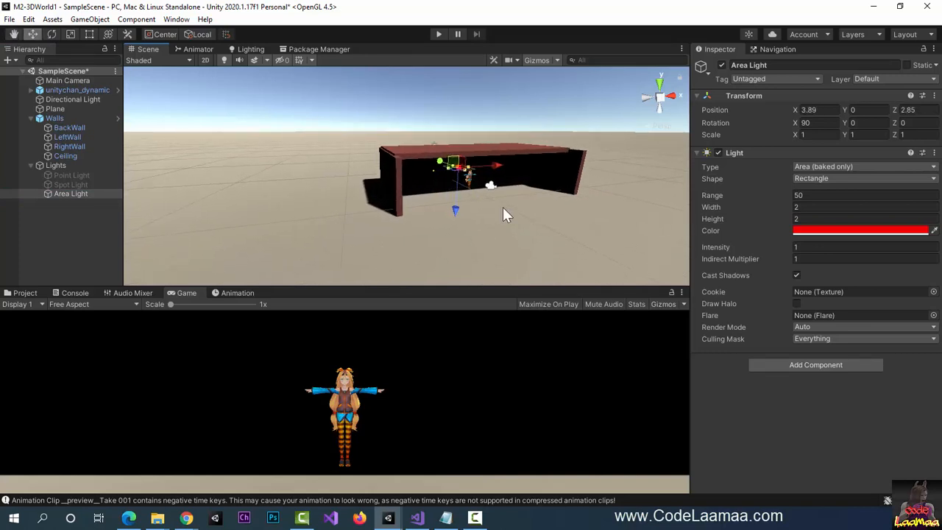
double_click(78, 195)
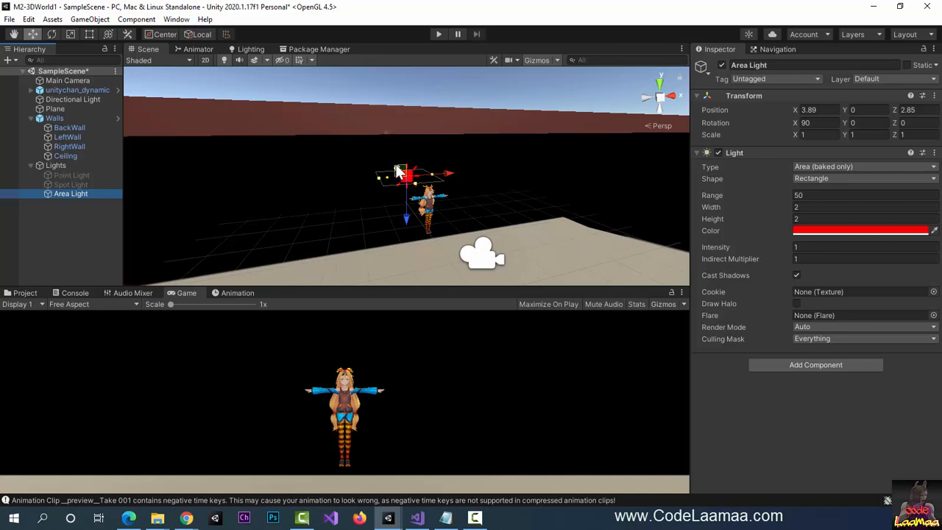
left_click_drag(398, 170, 412, 233)
scroll(418, 199, "up", 3)
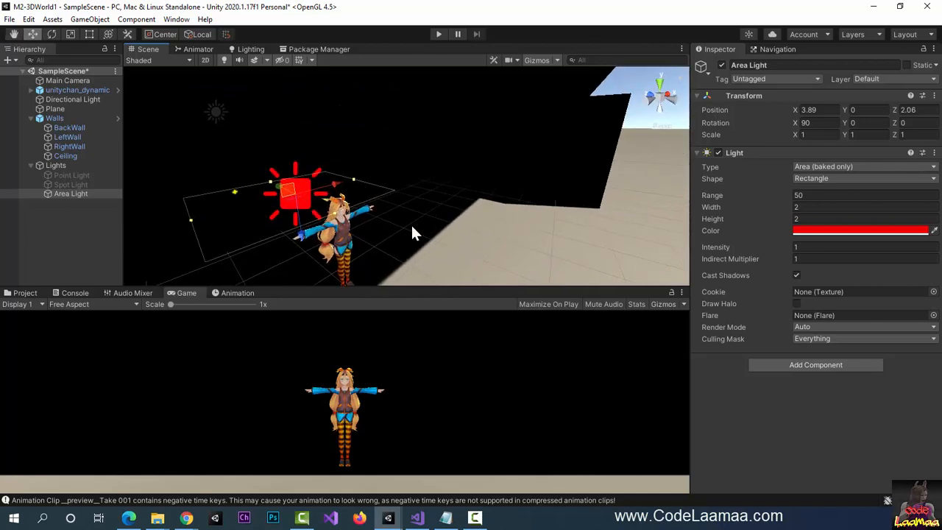
middle_click_drag(363, 233, 485, 254)
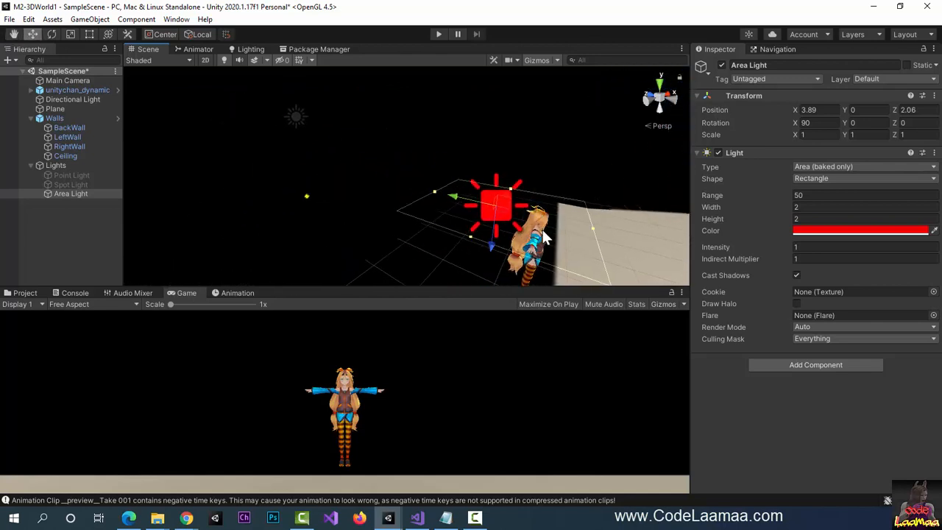
left_click_drag(545, 237, 434, 197, "alt")
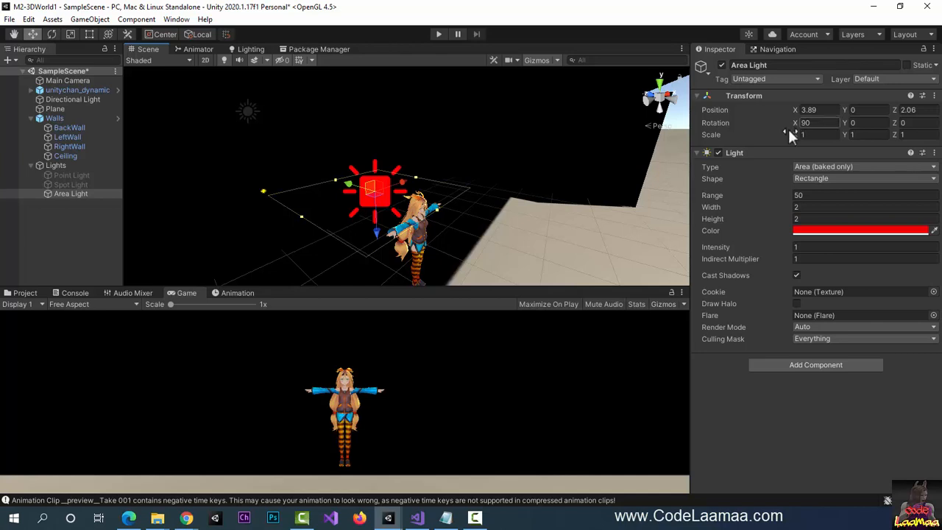
- Set the Area Light's rotation to 0, 90, 0
left_click(817, 123)
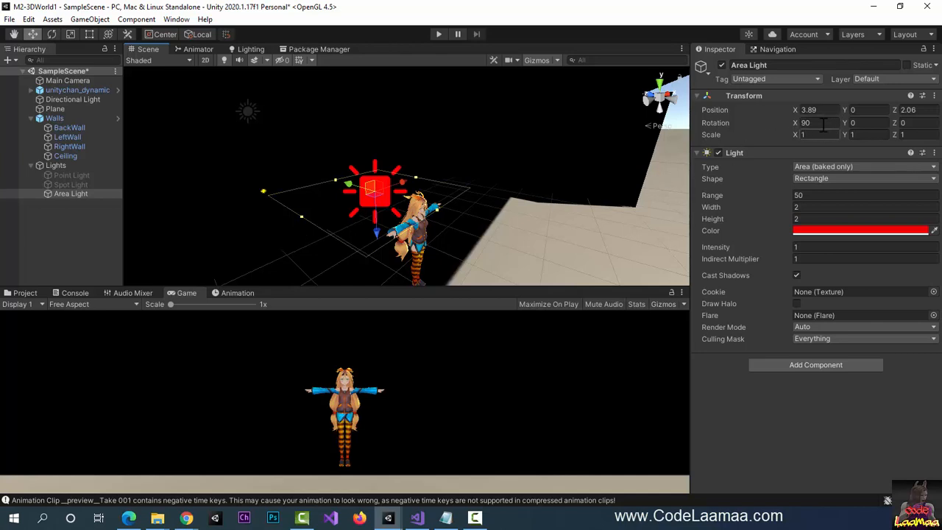
type("180")
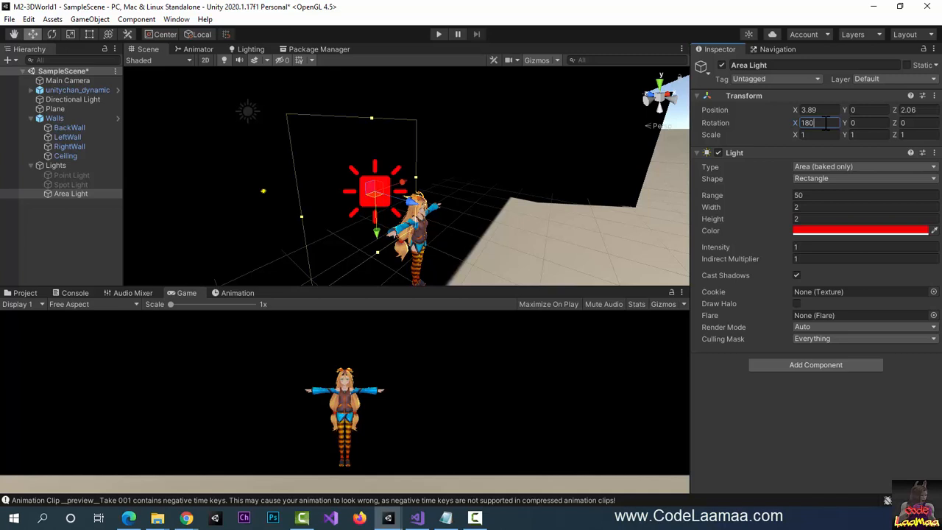
key("BackSpace")
key("BackSpace")
key("BackSpace")
type("0")
key("Tab")
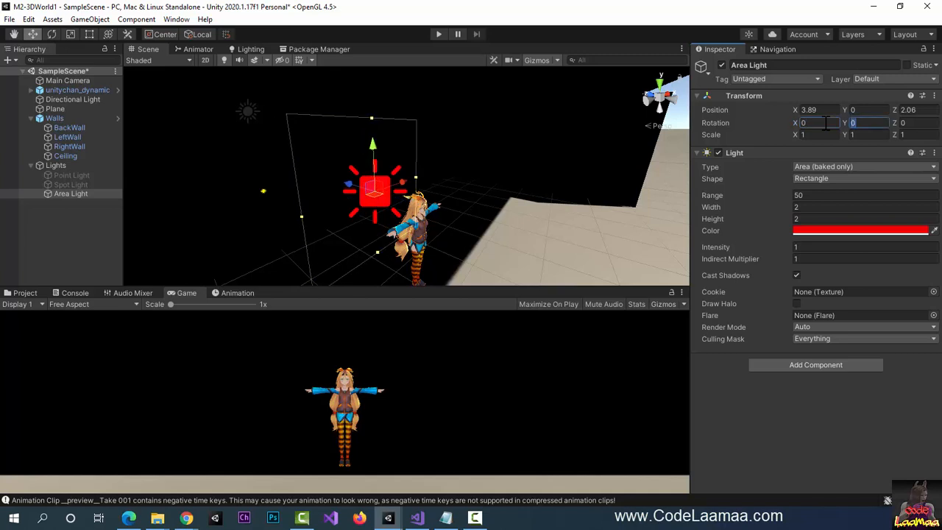
type("90")
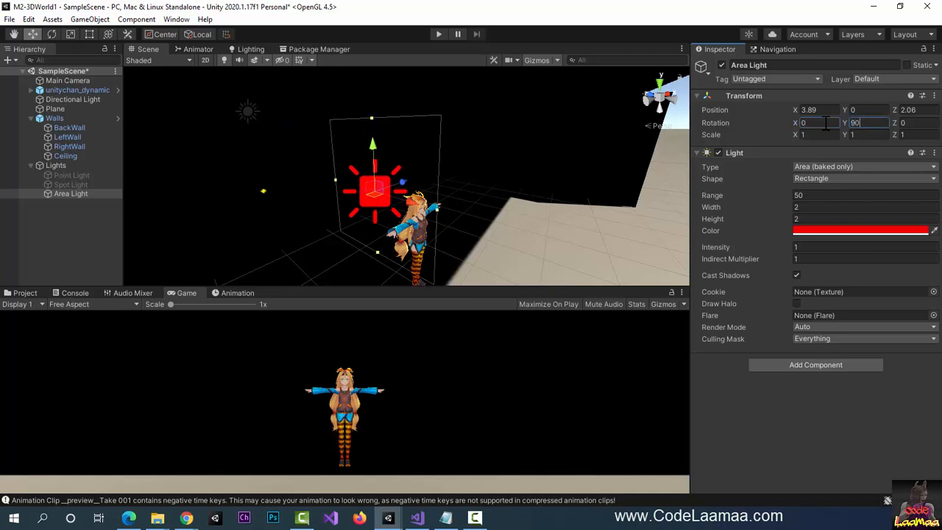
key("Tab")
- Move the Area Light lower and slightly away from the character with the move gizmo
left_click_drag(408, 183, 353, 187)
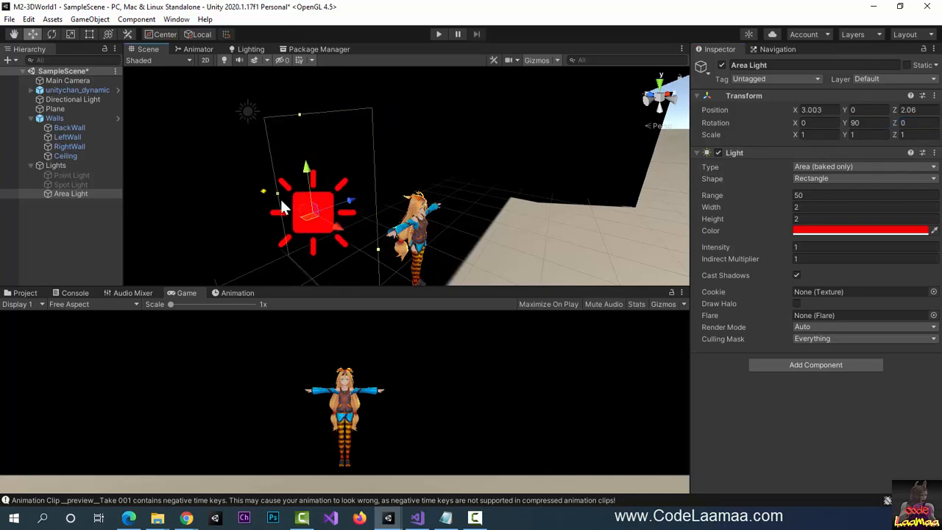
scroll(305, 227, "up", 3)
scroll(305, 227, "down", 3)
left_click_drag(331, 226, 428, 210)
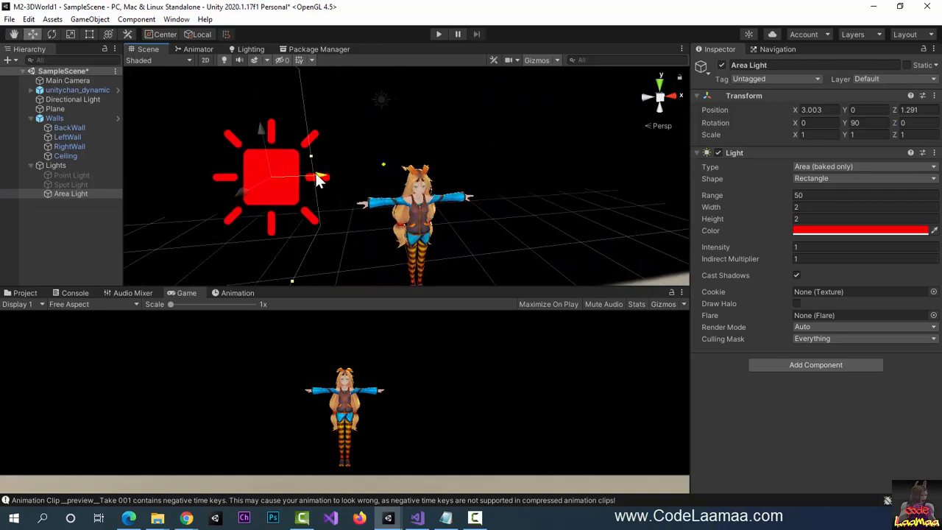
left_click_drag(318, 179, 354, 178)
left_click_drag(310, 131, 313, 158)
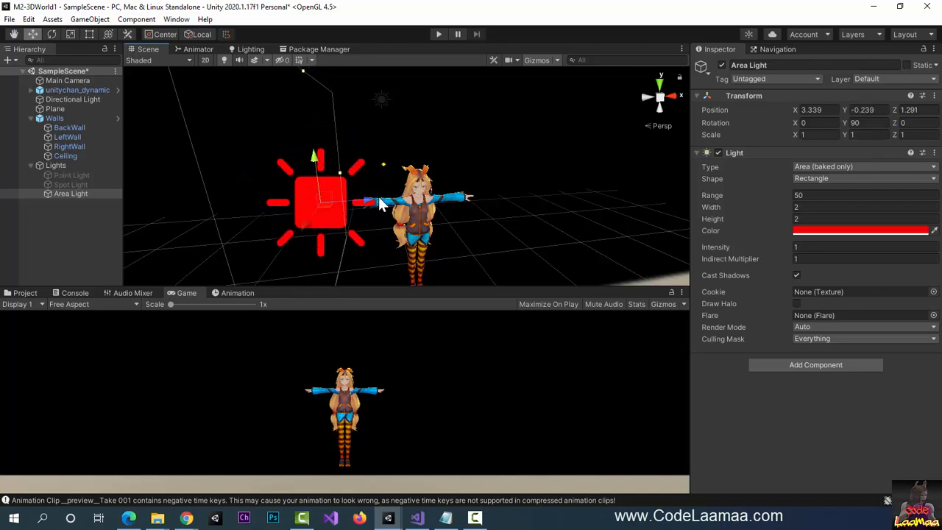
left_click_drag(378, 204, 358, 204)
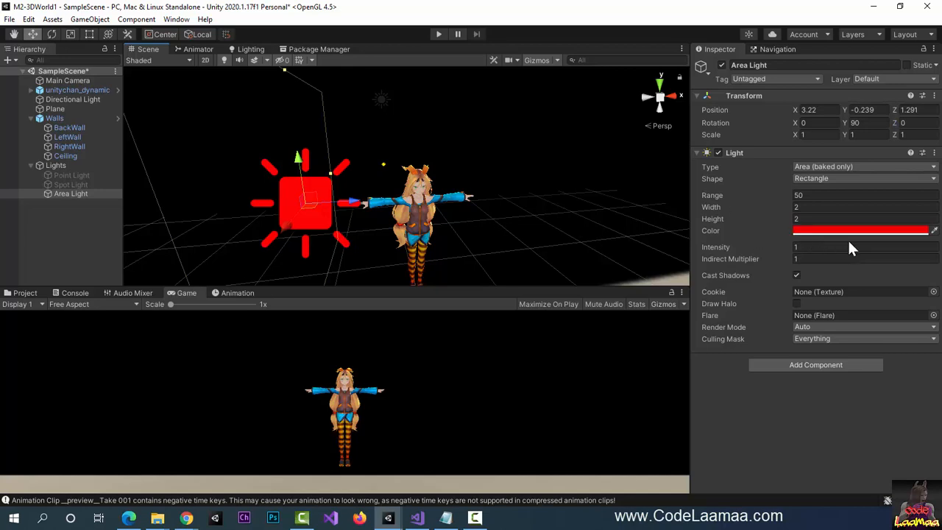
- Set intensity to 5, turn on Draw Halo, and shift the light further out
left_click(827, 247)
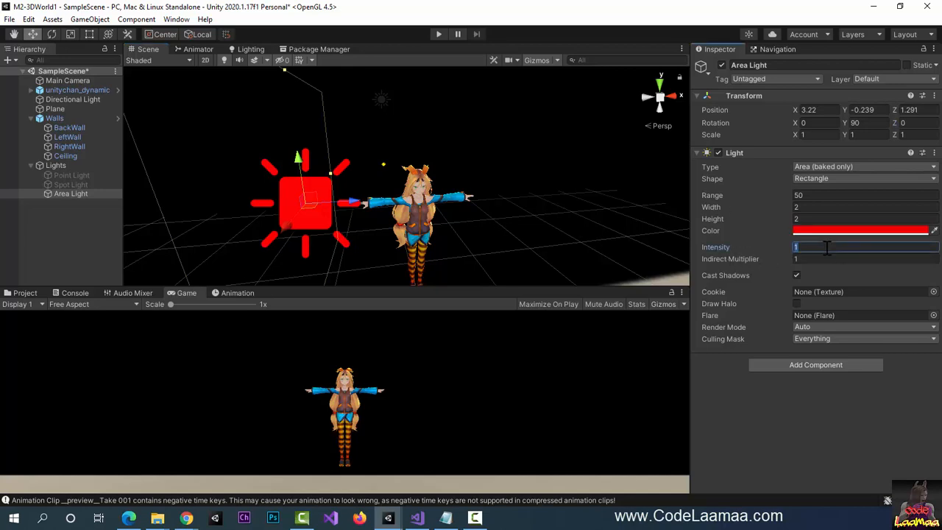
type("5")
key("Tab")
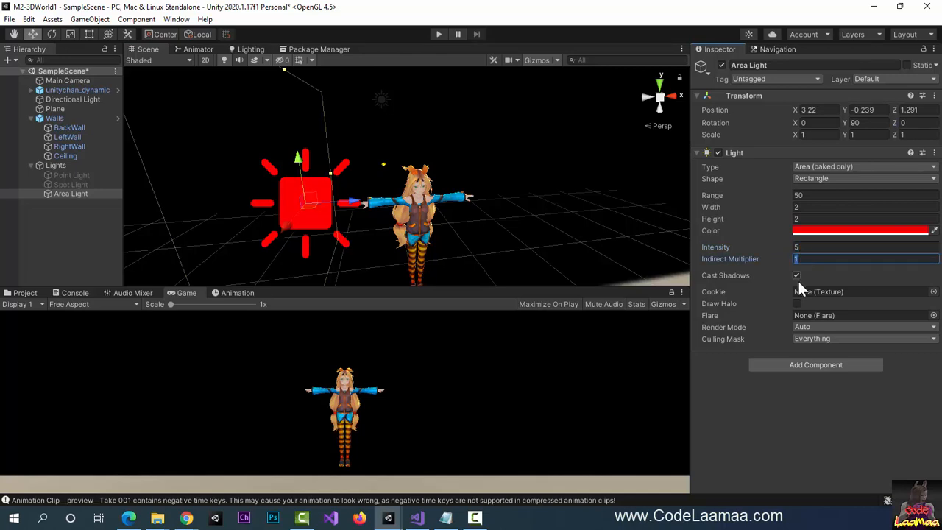
left_click(796, 303)
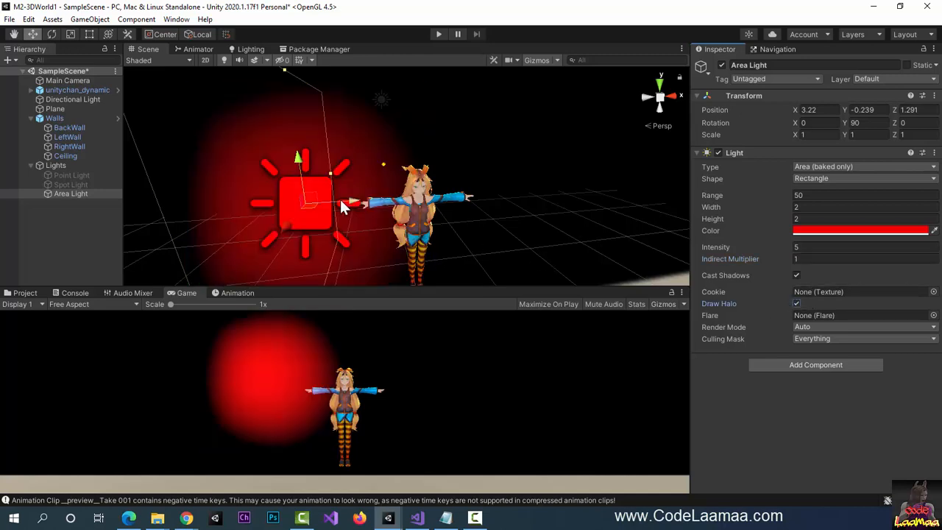
left_click_drag(353, 201, 320, 204)
left_click_drag(239, 229, 229, 232)
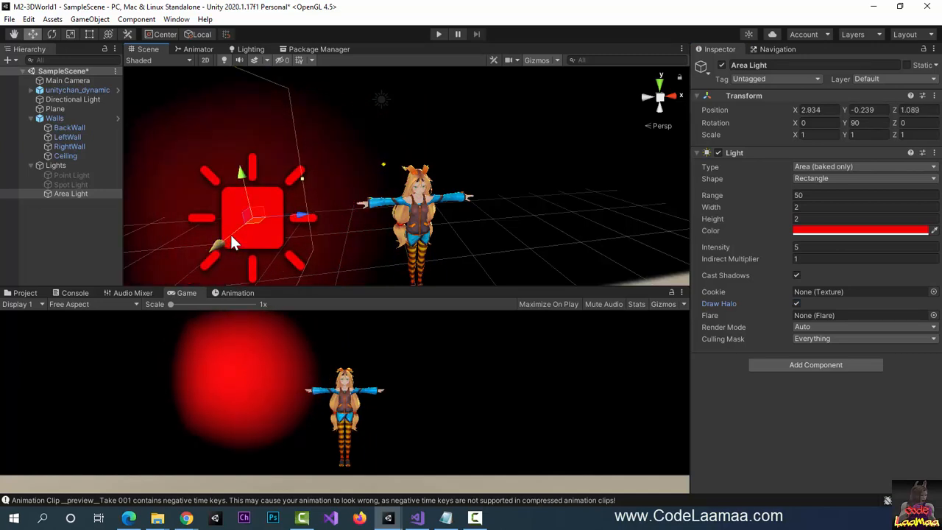
- Set the Area Light's range to 50
left_click(815, 195)
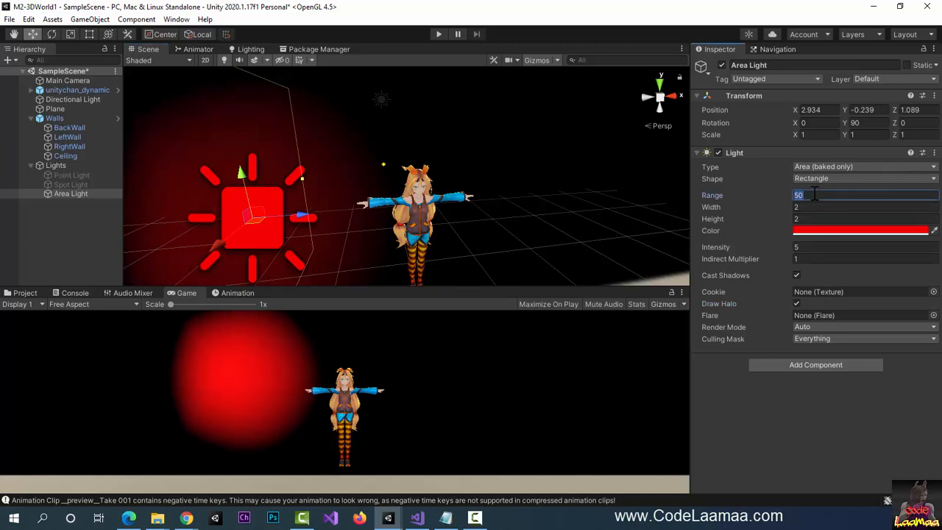
type("2")
key("Tab")
left_click(815, 194)
type("50")
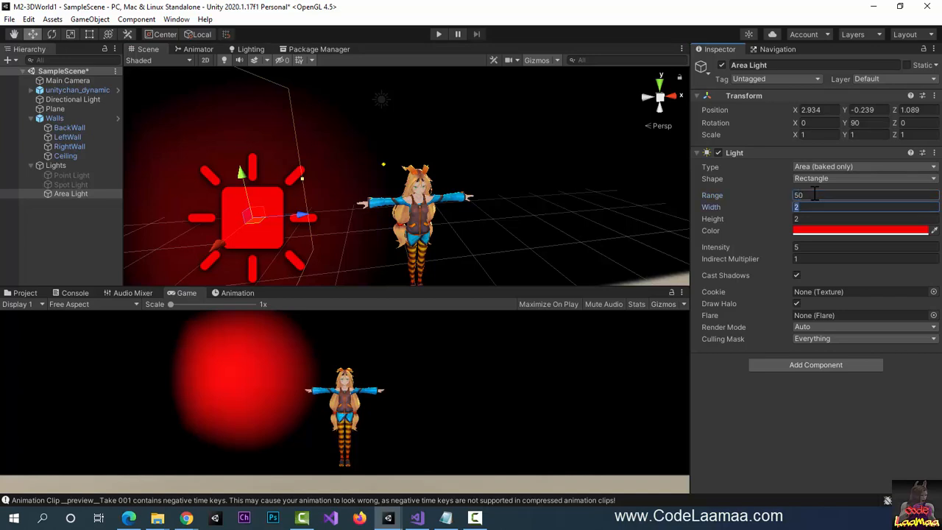
key("Tab")
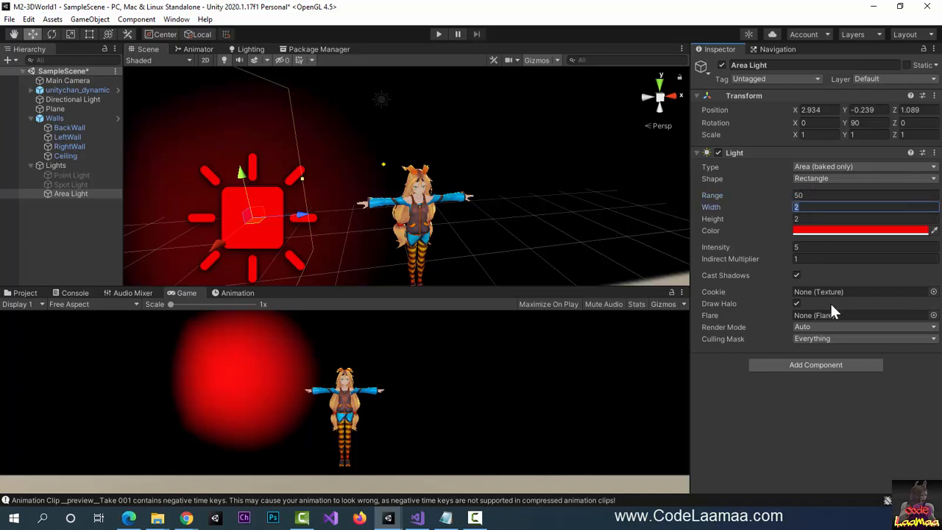
- Lower the intensity to 0.5 and settle the light at X 3.544, Y -0.62, Z 1.089
left_click(817, 247)
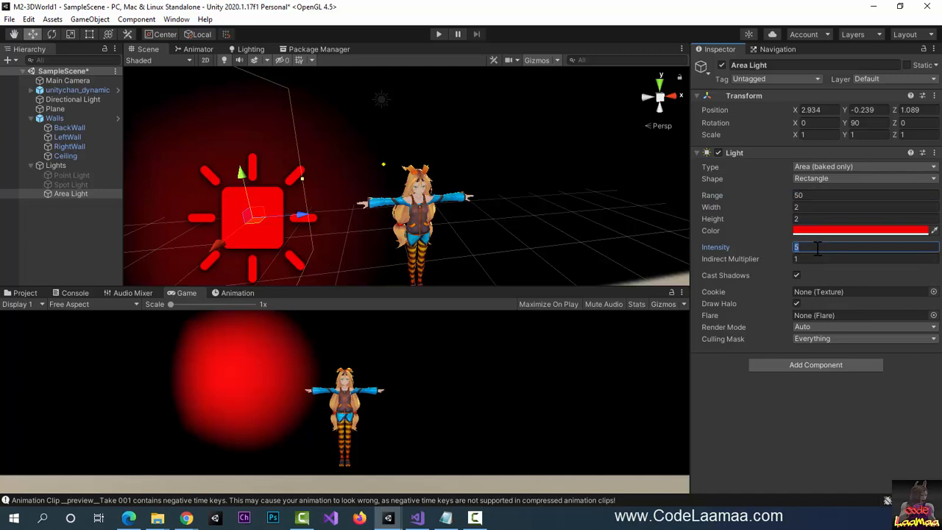
type("1")
key("Tab")
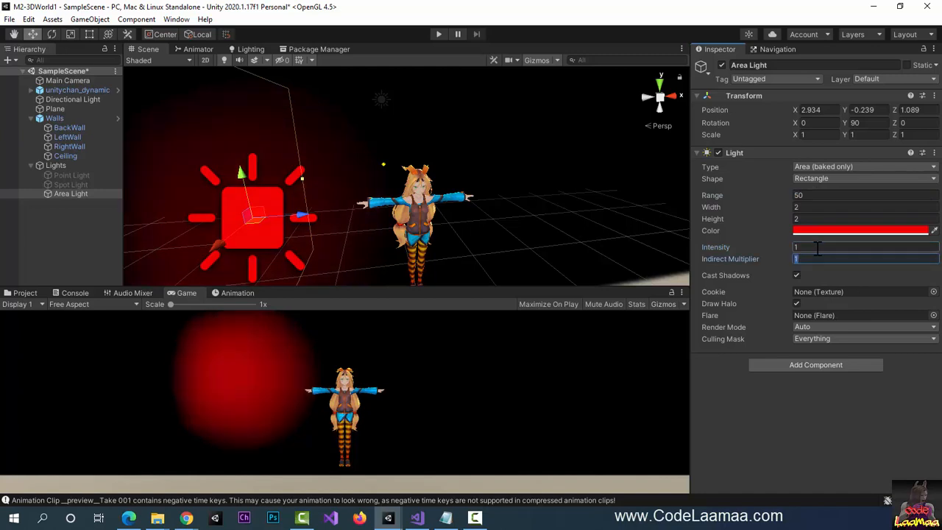
left_click(817, 248)
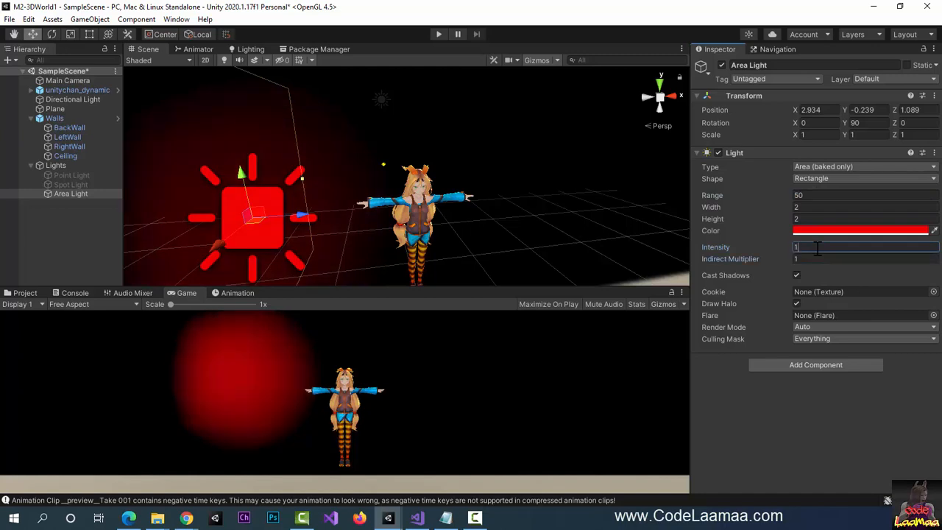
type("0.")
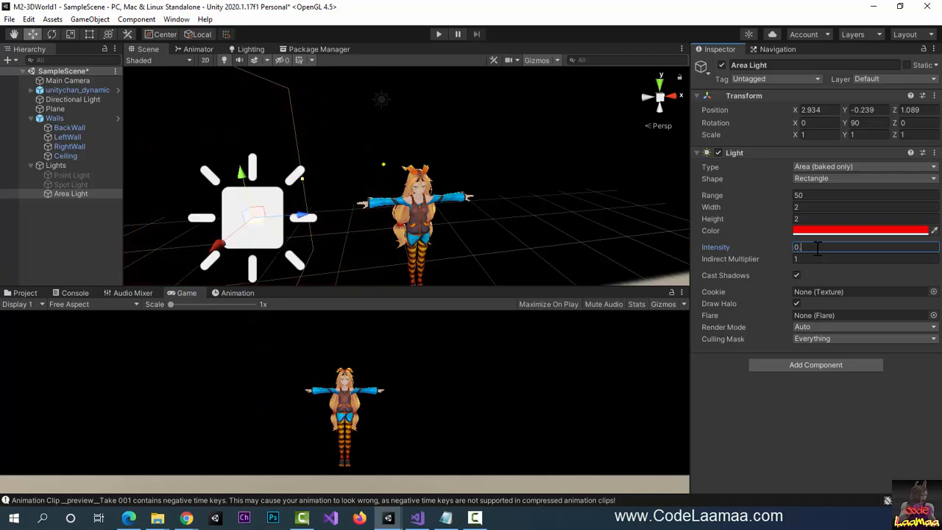
type("5")
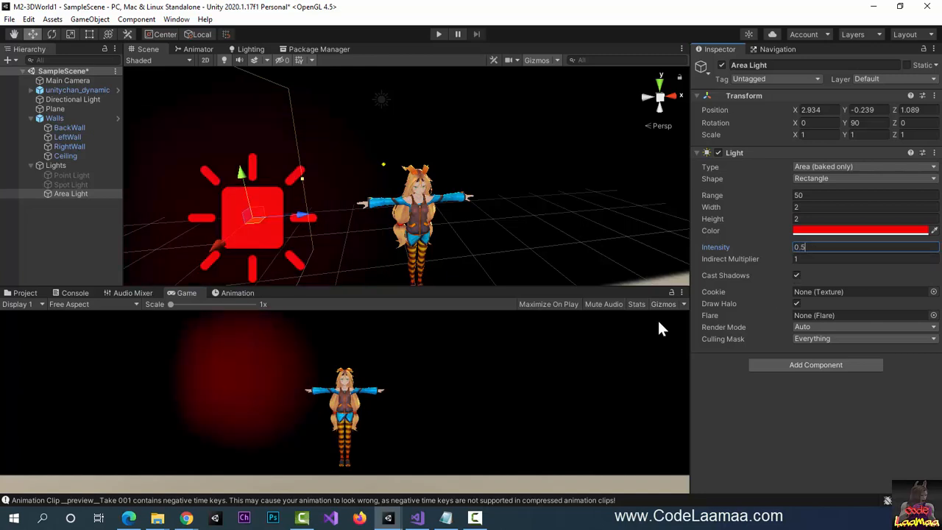
left_click_drag(305, 215, 400, 233)
left_click_drag(342, 167, 335, 211)
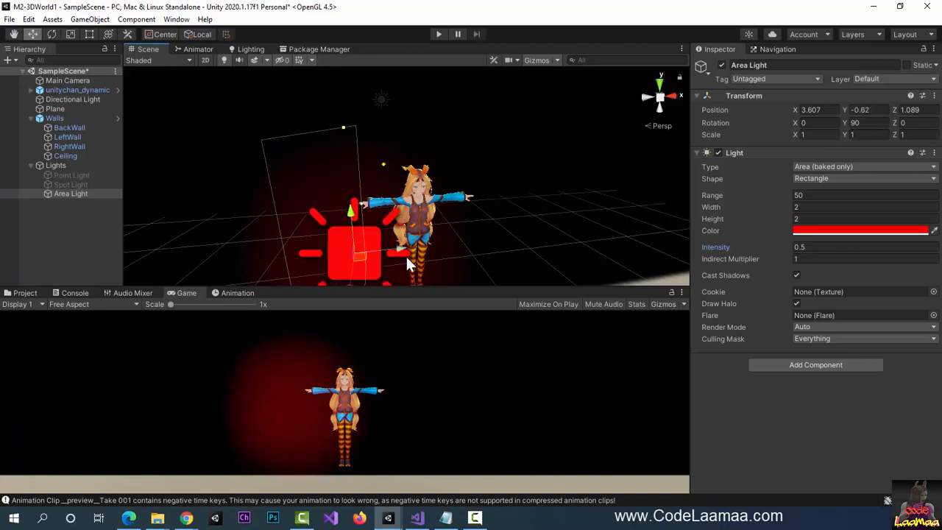
left_click_drag(407, 253, 396, 244)
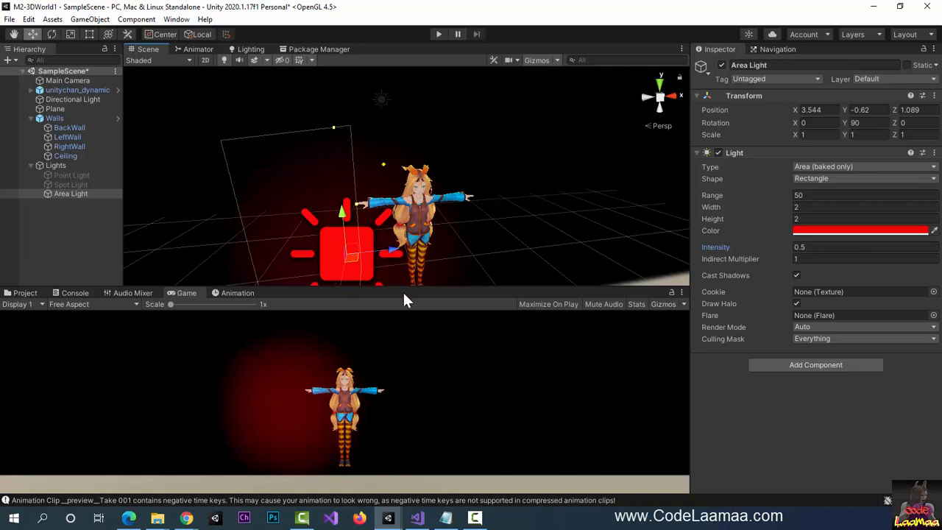
- Duplicate the Area Light, move the copy to X 4.866 and colour it green (2BEE03)
key("ctrl+d")
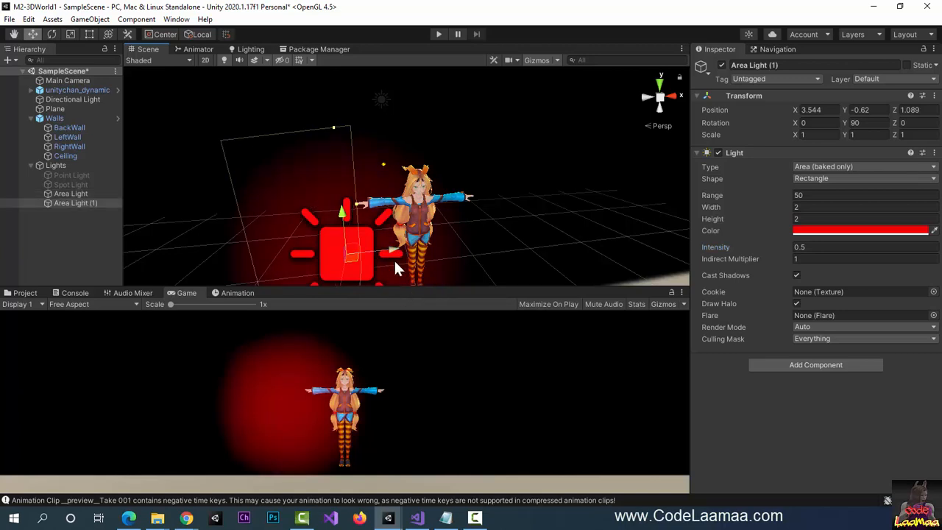
left_click_drag(394, 261, 551, 269)
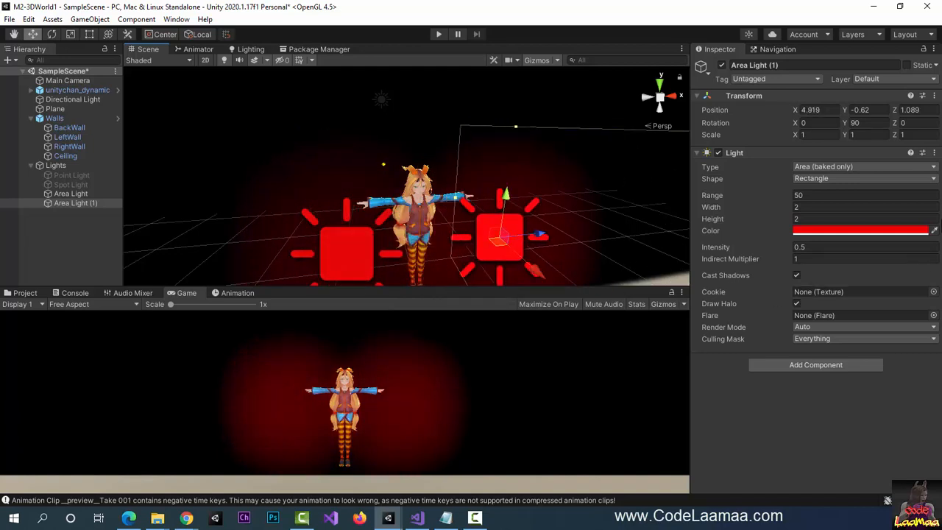
left_click(898, 231)
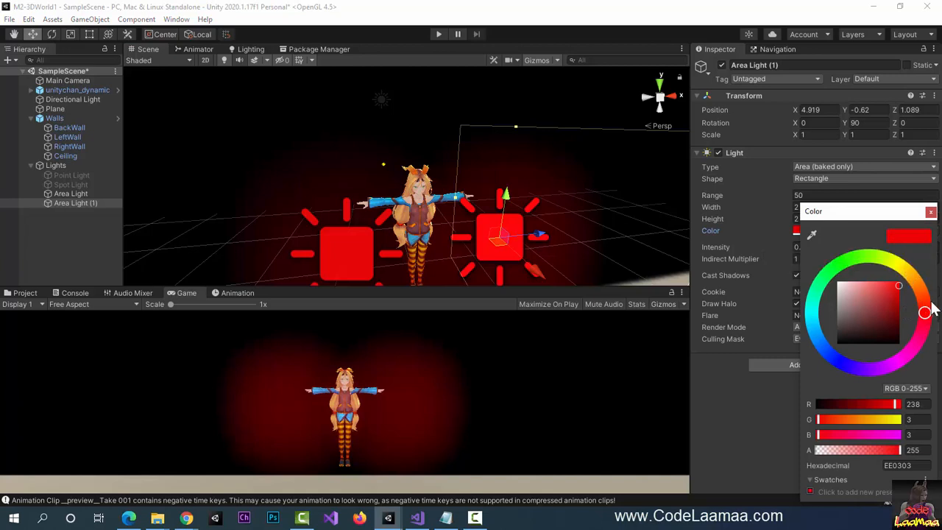
left_click_drag(931, 305, 920, 291)
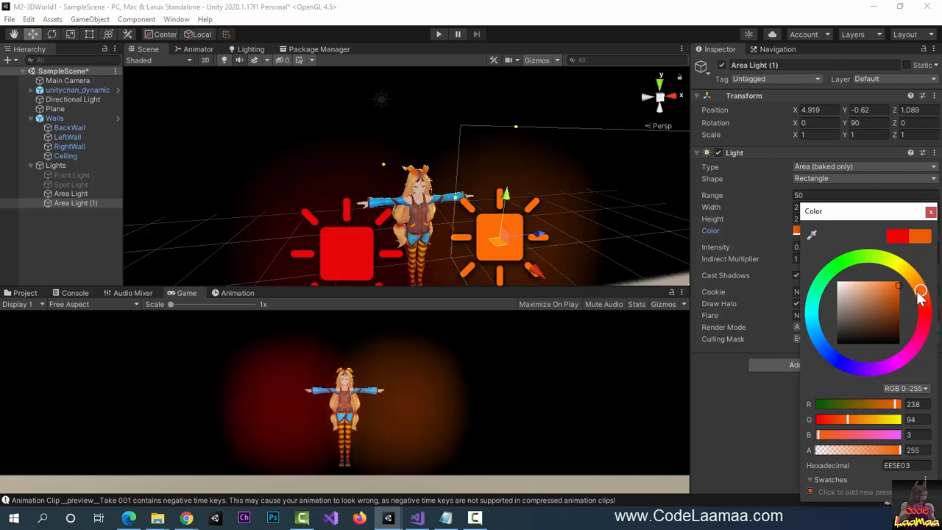
left_click(900, 267)
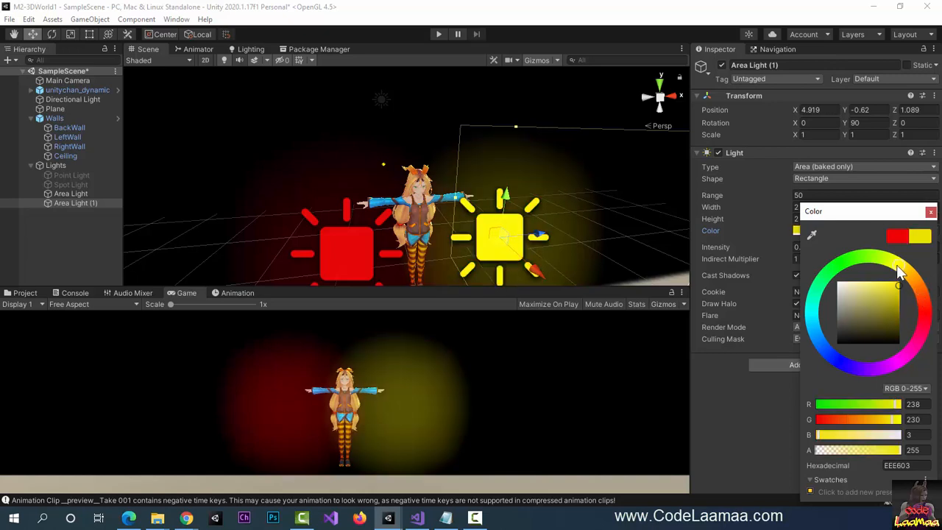
left_click(851, 265)
left_click(851, 265)
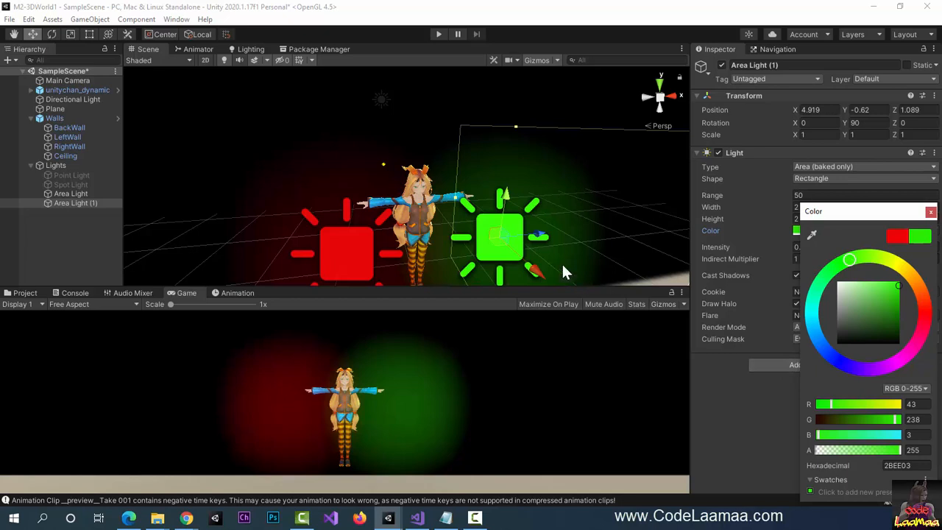
left_click(539, 233)
left_click_drag(541, 233, 536, 234)
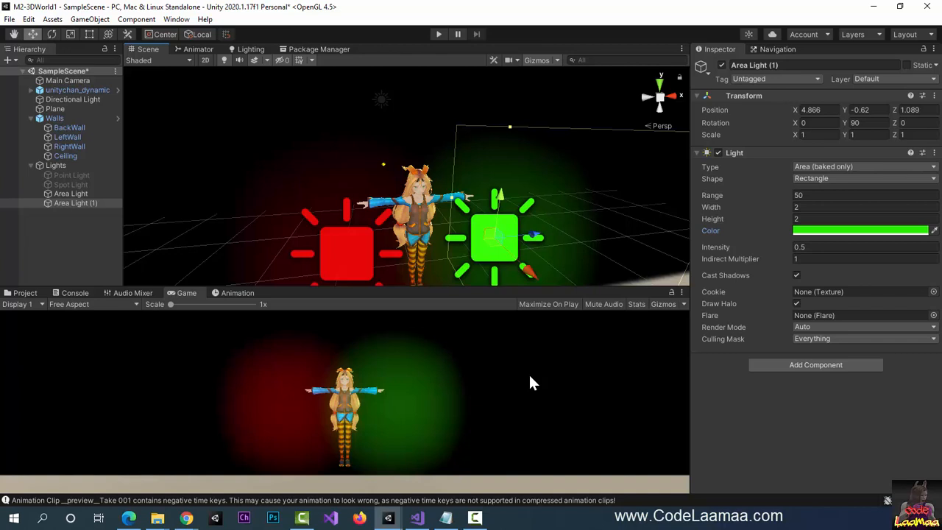
- In play mode, re-enable the Point Light and Spot Light temporarily, then stop playing
left_click(437, 34)
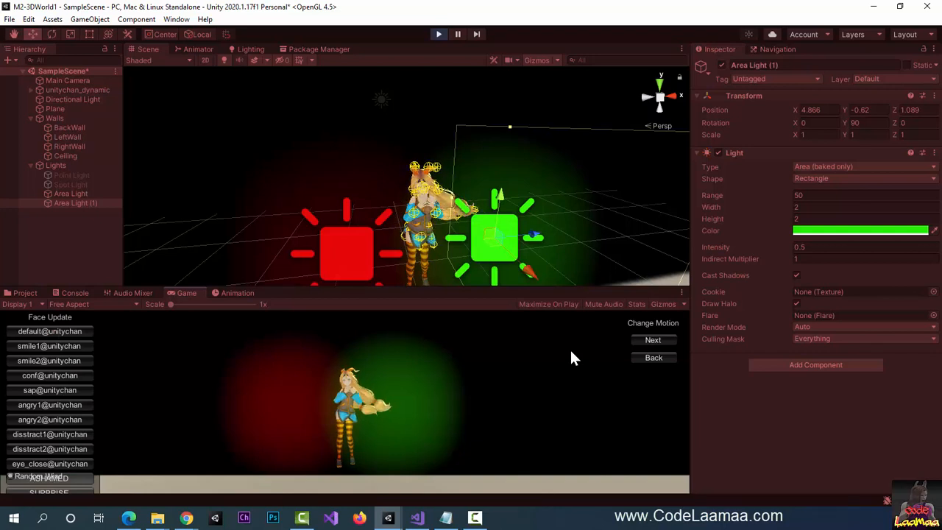
left_click(59, 175)
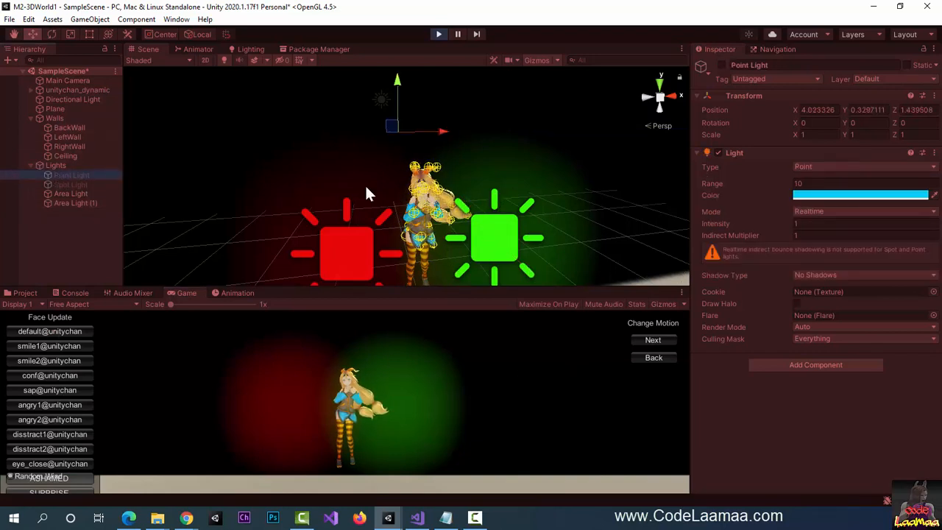
left_click(722, 65)
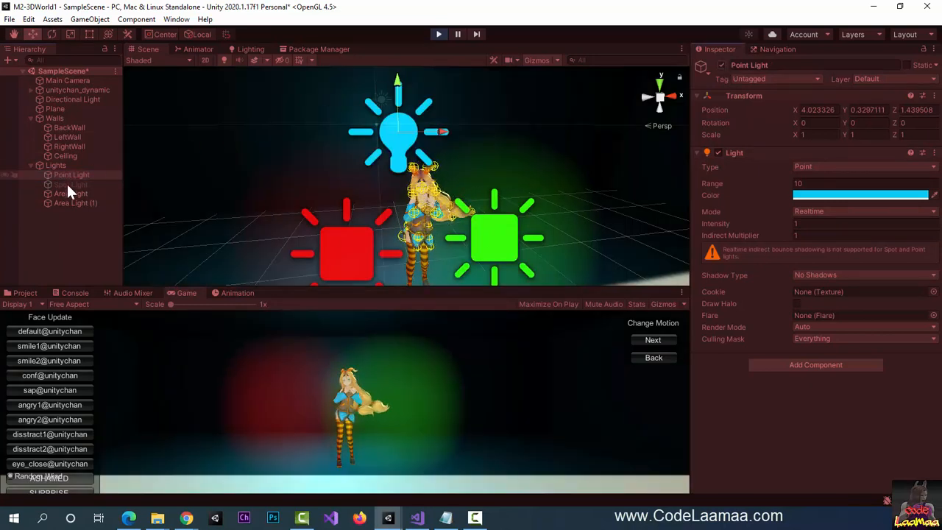
left_click(66, 183)
left_click(722, 64)
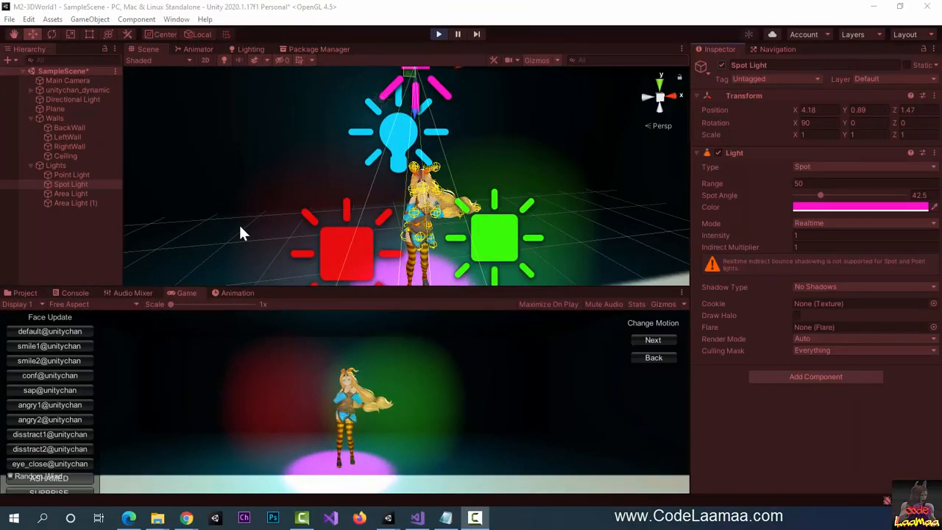
left_click(438, 33)
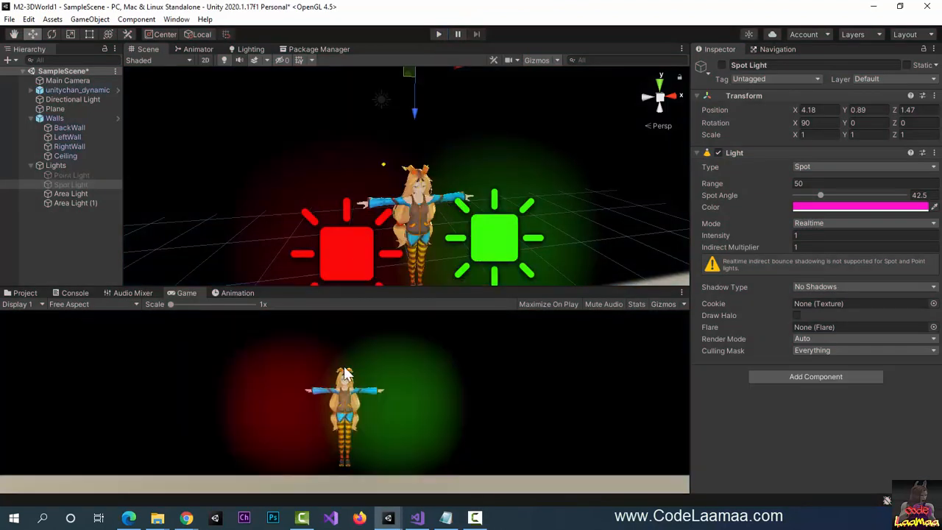
- Select the Main Camera to inspect its Camera component, with Clear Flags on Skybox
left_click(71, 79)
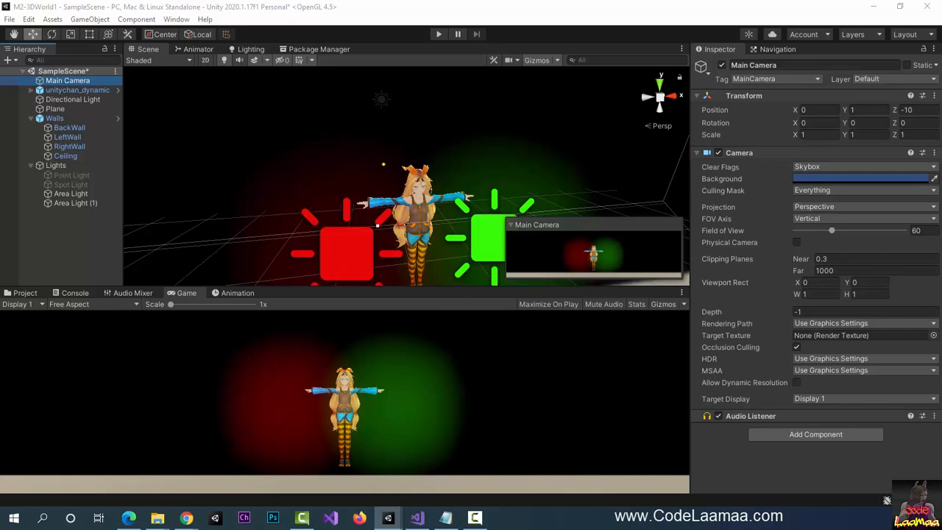
- Create an empty GameObject named OtherCameras
left_click(89, 20)
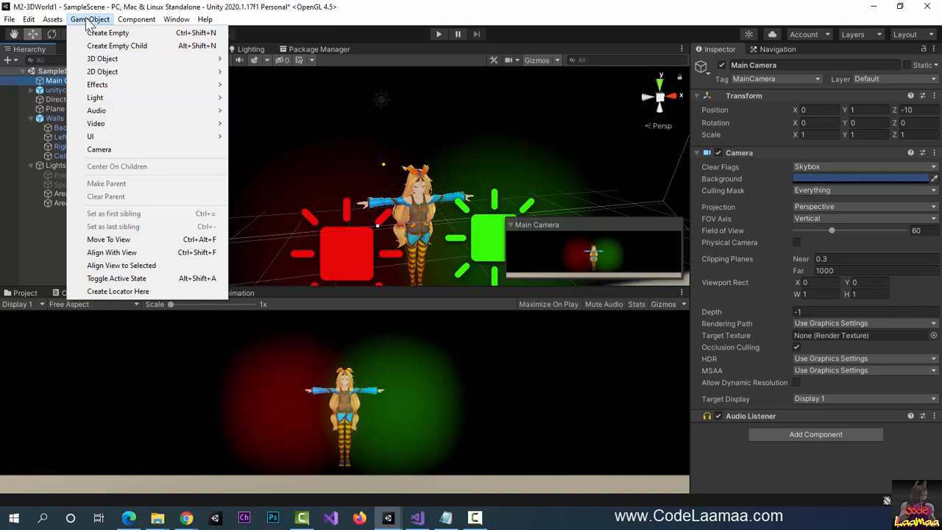
left_click(107, 34)
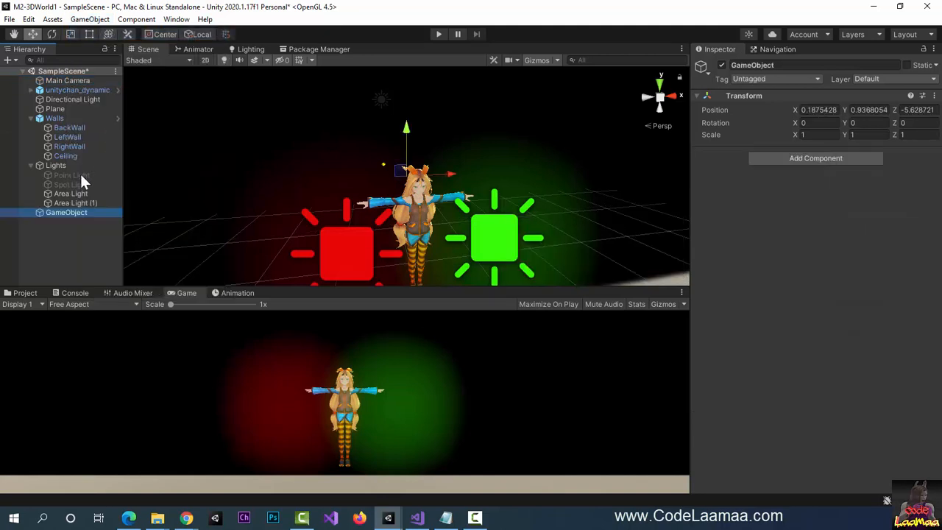
left_click(801, 65)
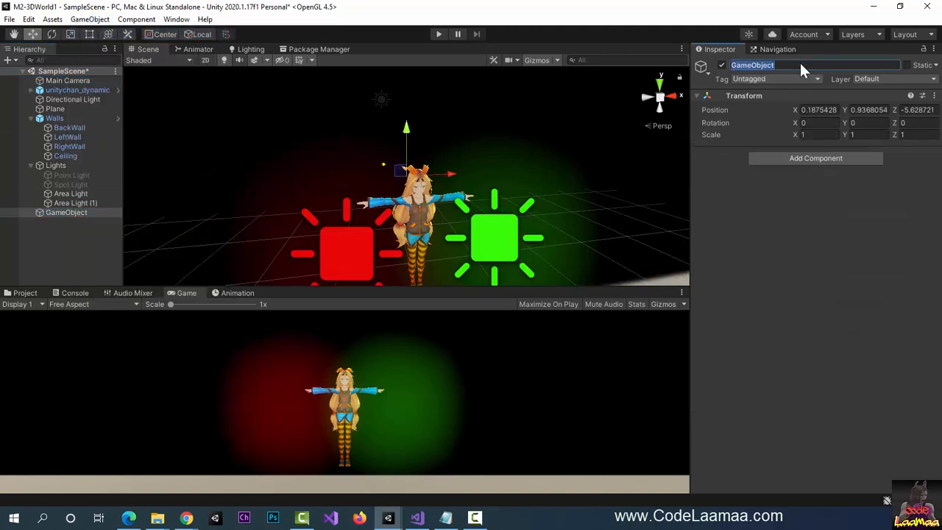
type("OtherCameras")
key("Return")
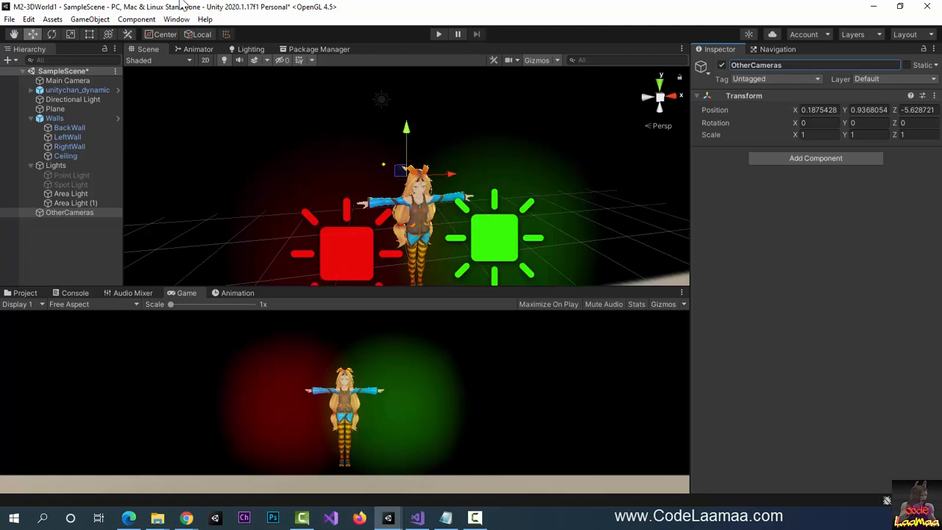
- Add a new Camera and parent it under OtherCameras
left_click(90, 19)
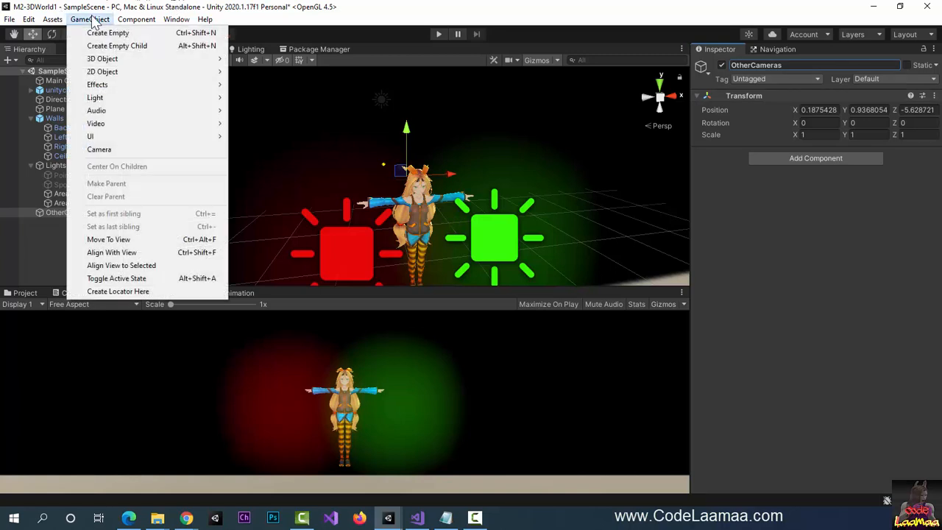
left_click(132, 150)
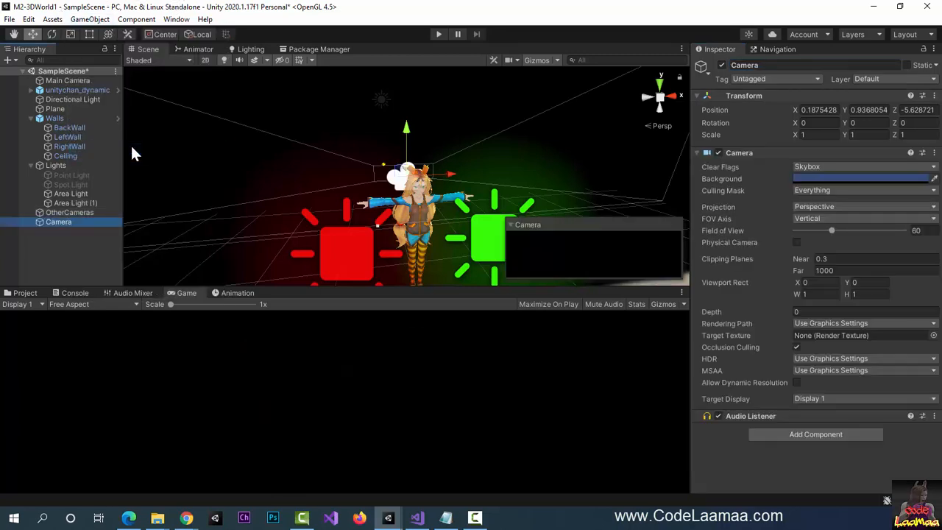
left_click_drag(56, 221, 74, 214)
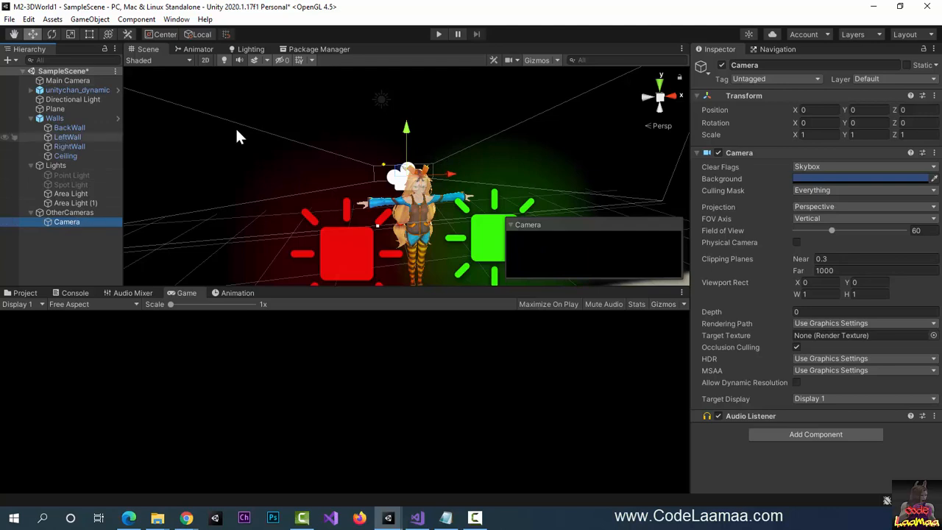
- Rename the camera RearViewCamera, narrow its field of view to 26.2, and lower it to Y -0.95
left_click(812, 64)
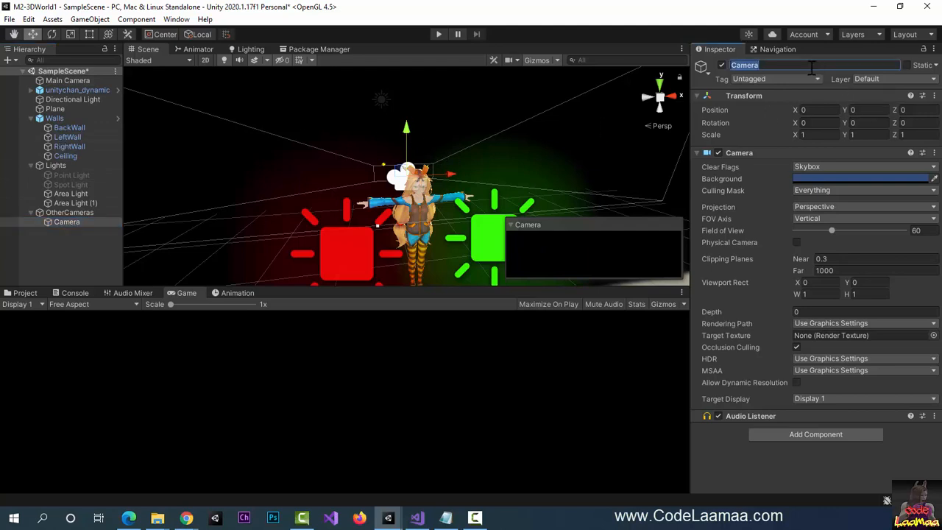
type("RearViewCamera")
key("Return")
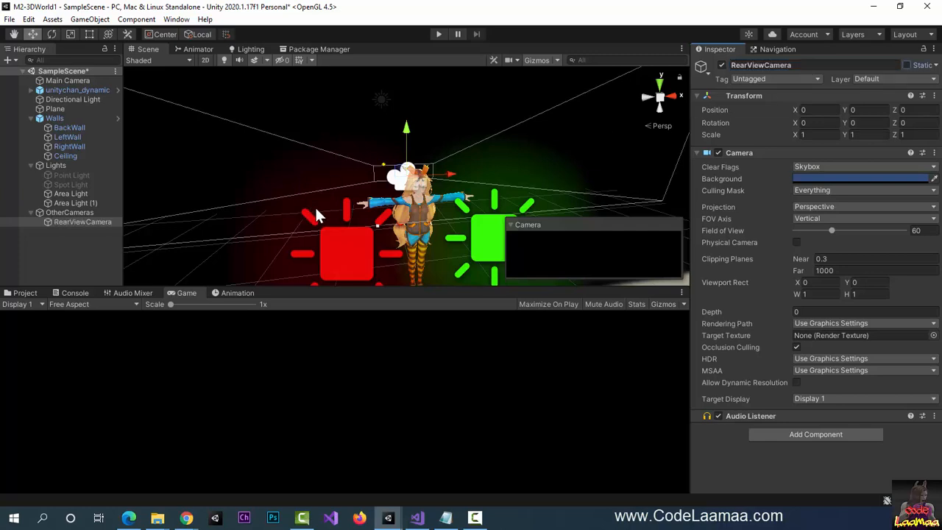
double_click(59, 220)
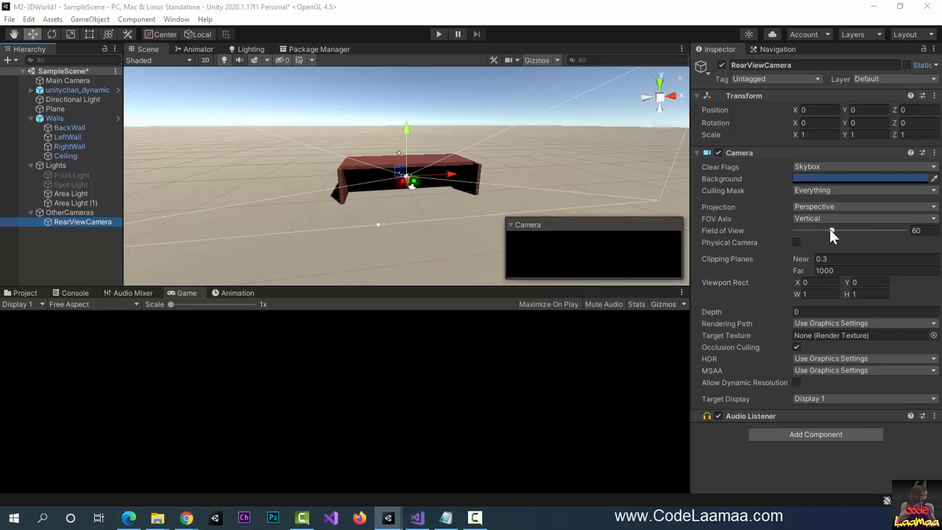
left_click_drag(830, 229, 809, 231)
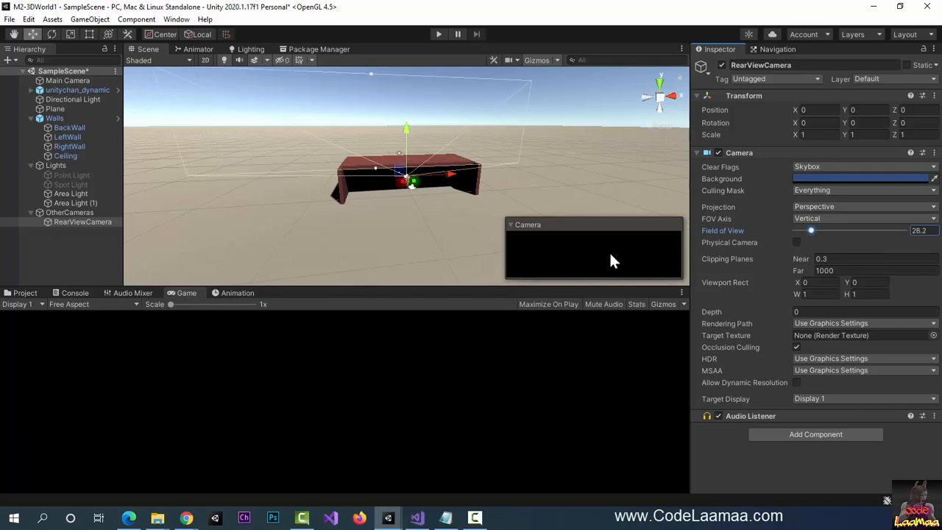
left_click_drag(410, 126, 407, 137)
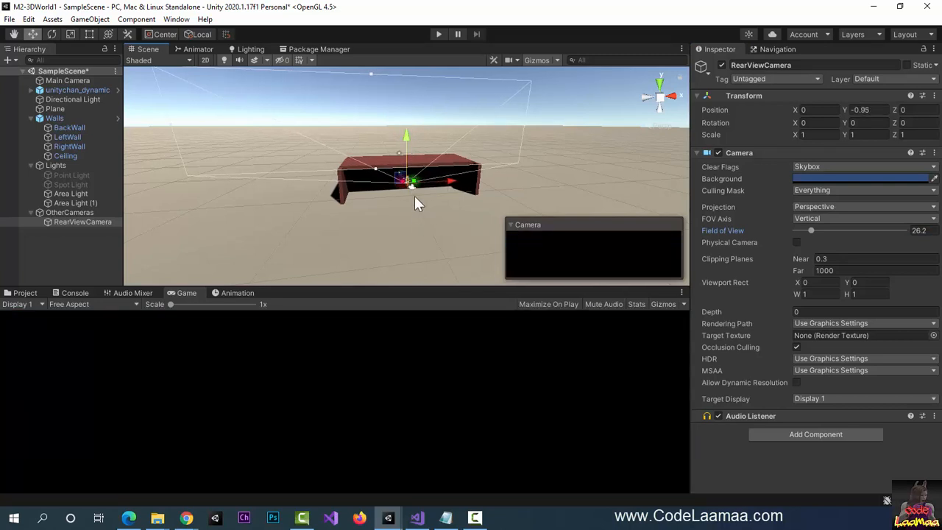
- Move RearViewCamera back, then forward along its depth axis behind the character
left_click_drag(399, 172, 403, 183)
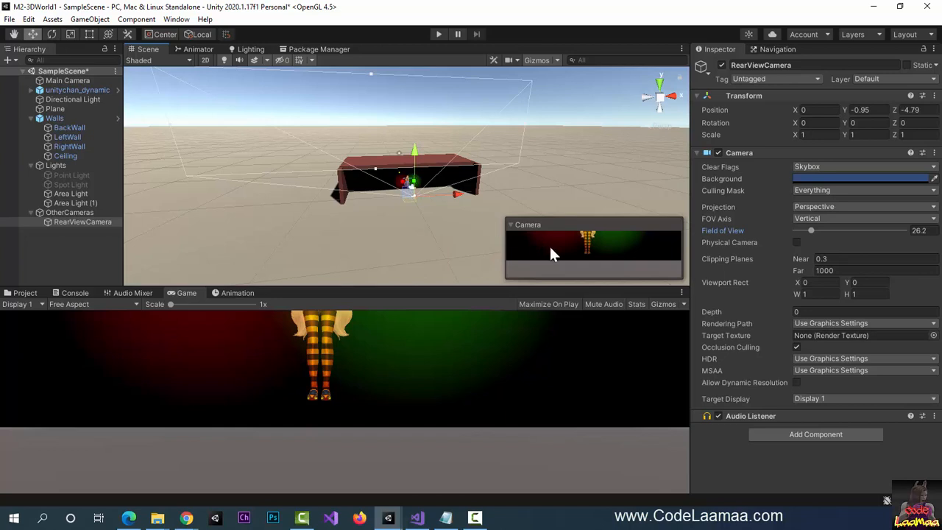
scroll(413, 221, "up", 6)
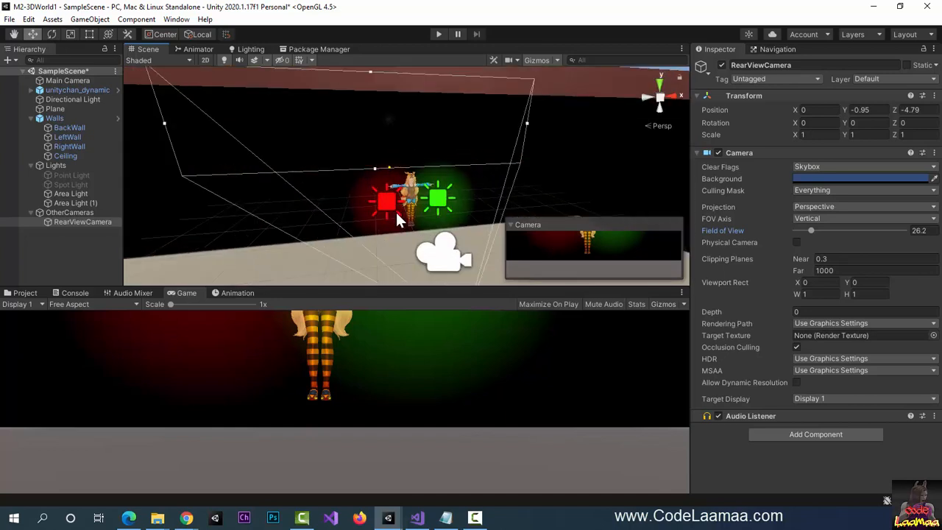
scroll(406, 228, "down", 3)
scroll(448, 201, "down", 4)
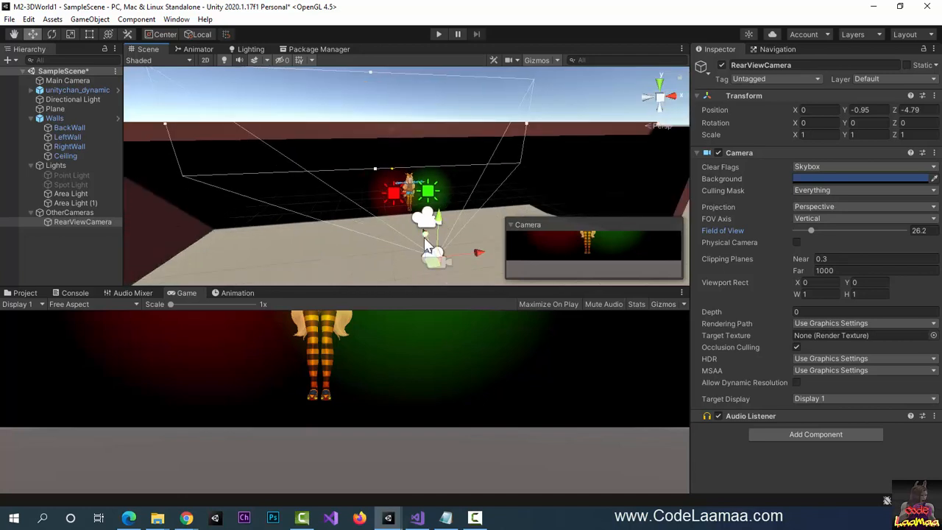
left_click_drag(425, 234, 311, 184)
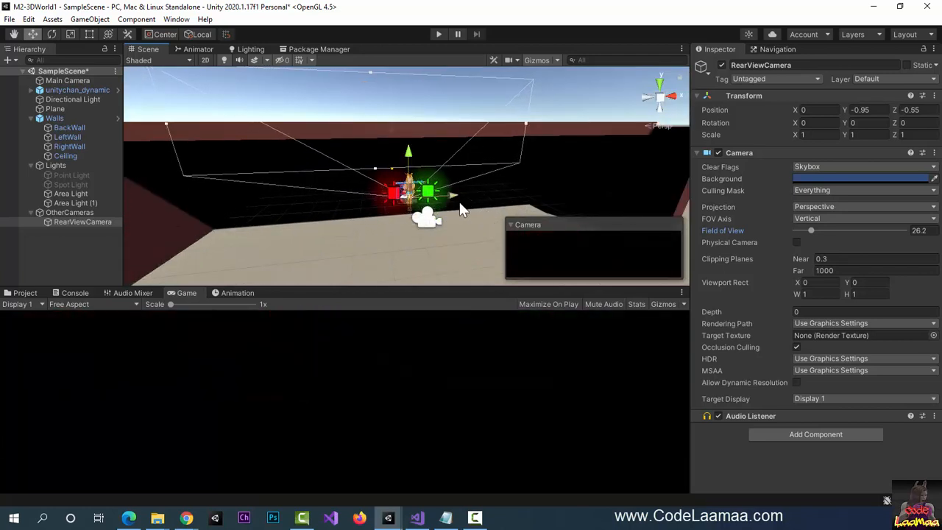
left_click_drag(456, 198, 288, 181)
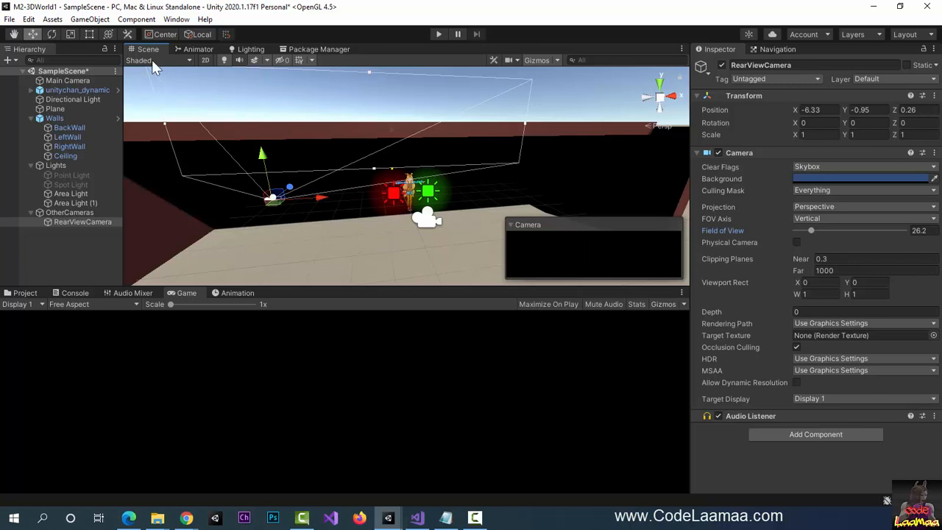
- Rotate and tilt RearViewCamera, then raise it and move it further back
left_click(52, 34)
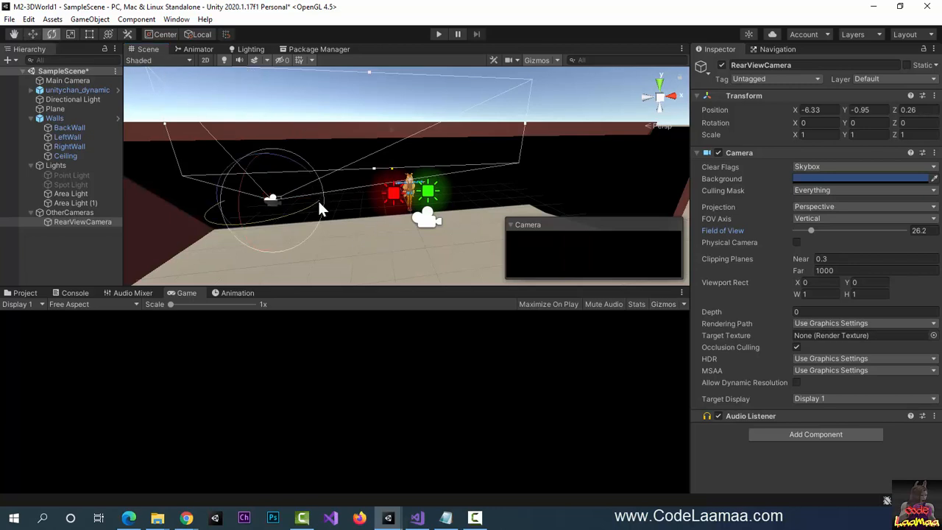
left_click_drag(317, 199, 882, 152)
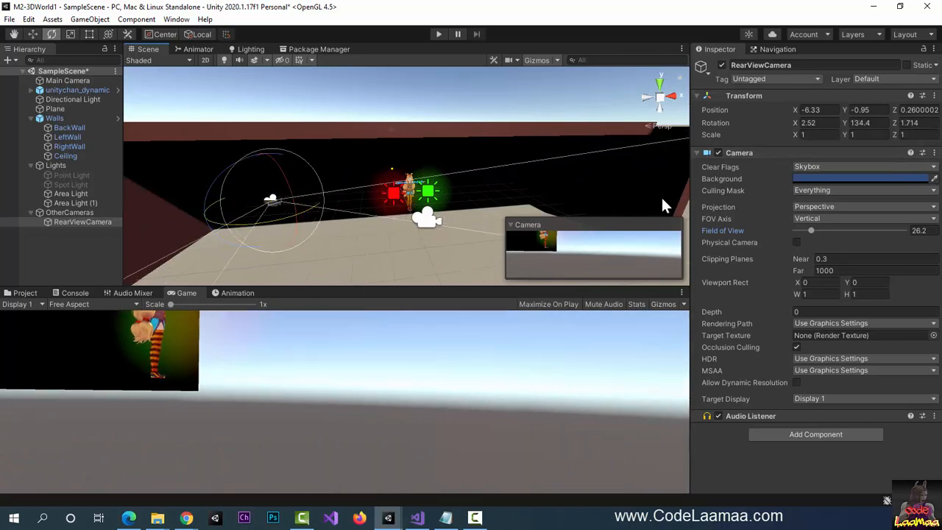
left_click_drag(288, 185, 279, 165)
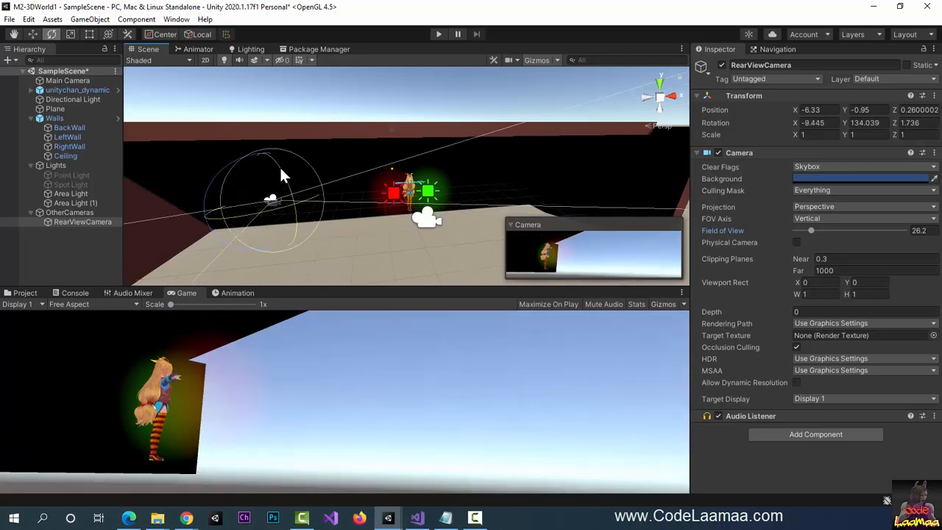
left_click(32, 34)
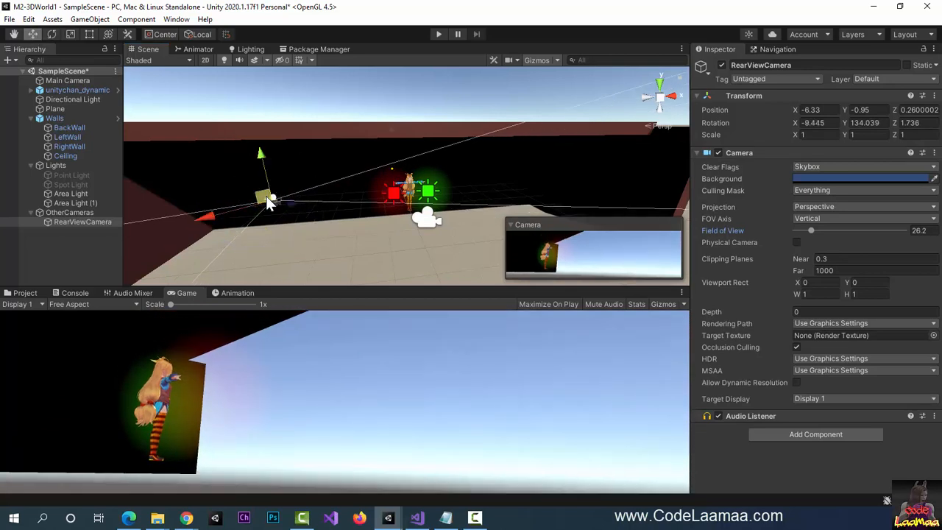
left_click_drag(272, 198, 288, 183)
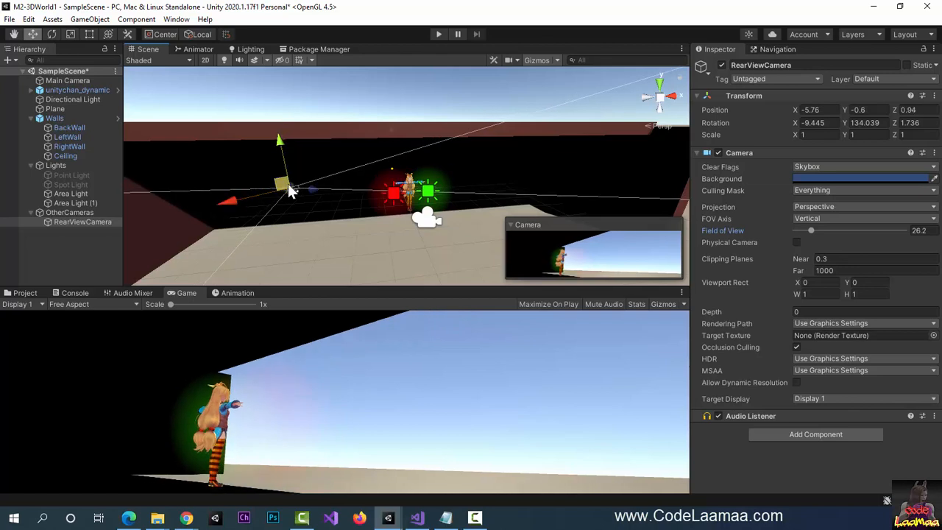
- Turn RearViewCamera to frame the character from behind, at -5.33, -0.59, 1.2, about 156 on Y
left_click(51, 34)
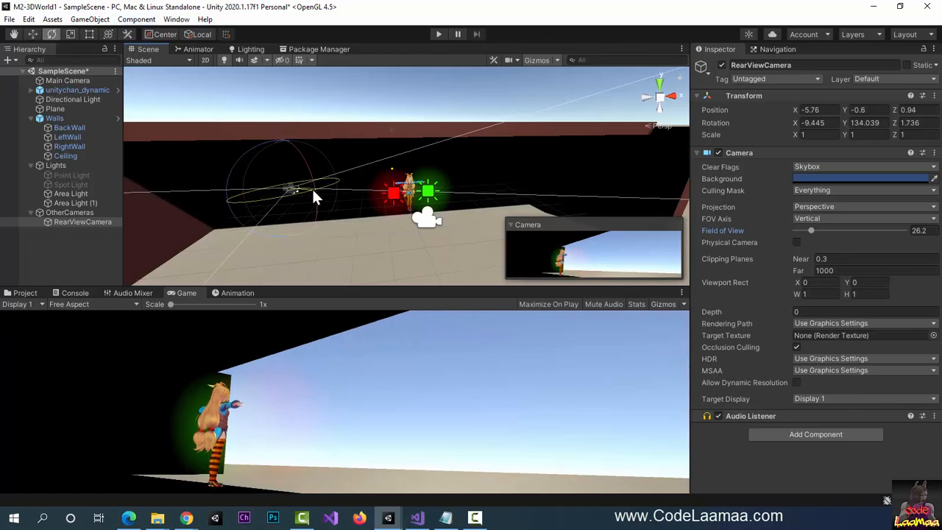
left_click_drag(309, 190, 304, 194)
left_click_drag(295, 195, 291, 212)
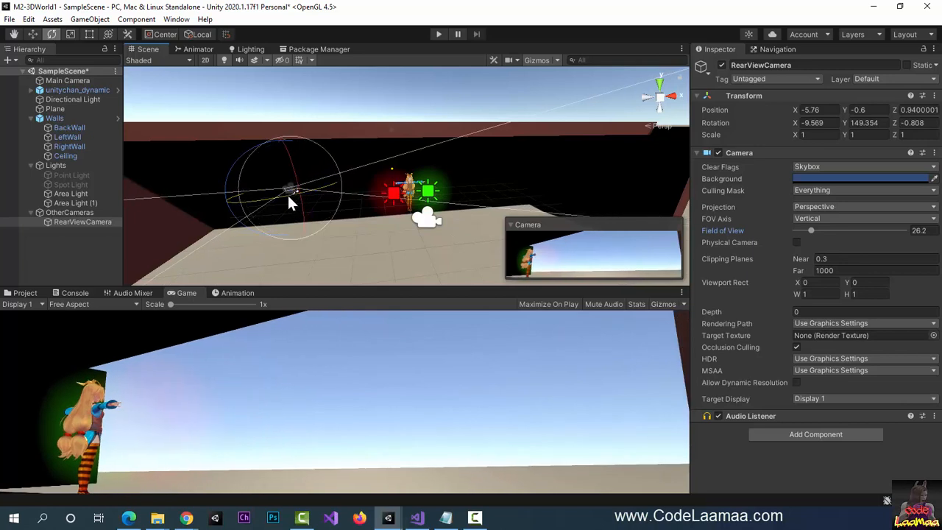
left_click_drag(291, 161, 291, 164)
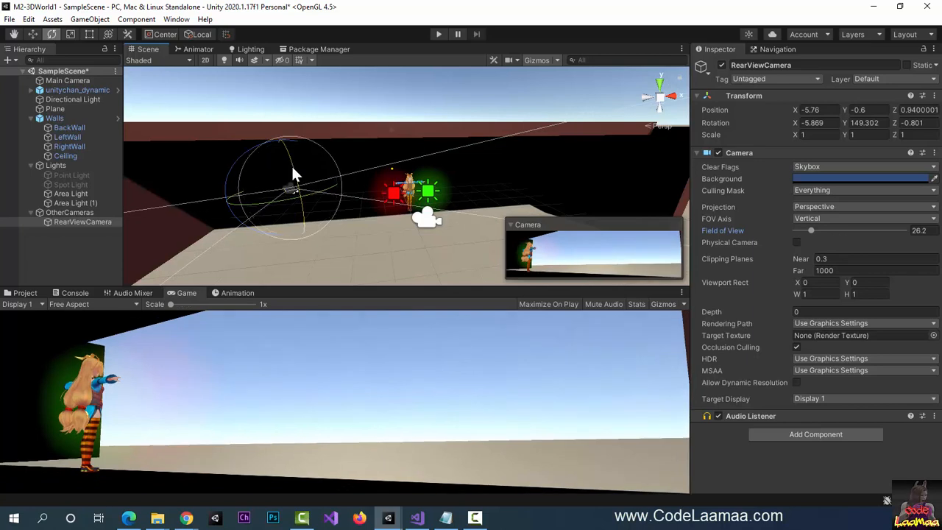
left_click(33, 33)
mouse_move(221, 204)
left_mouse_down()
mouse_move(242, 203)
mouse_move(232, 201)
left_mouse_up()
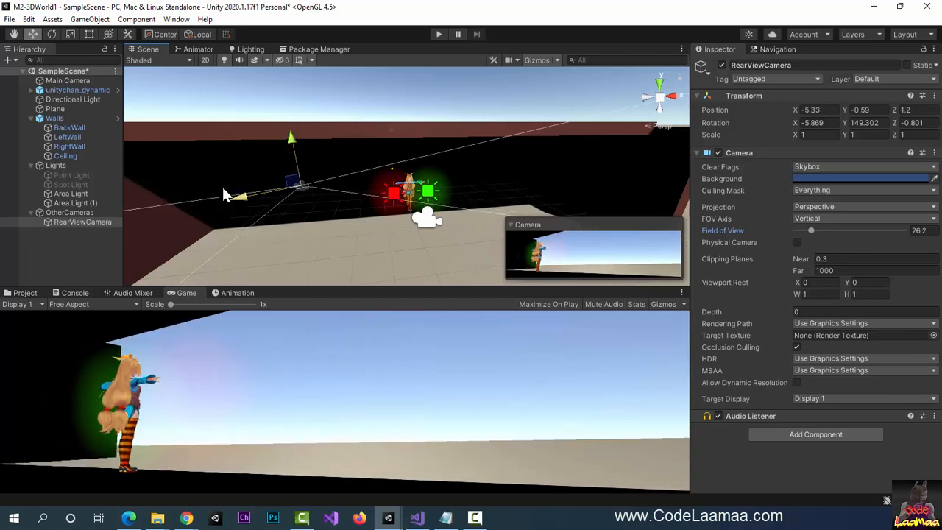
left_click(51, 34)
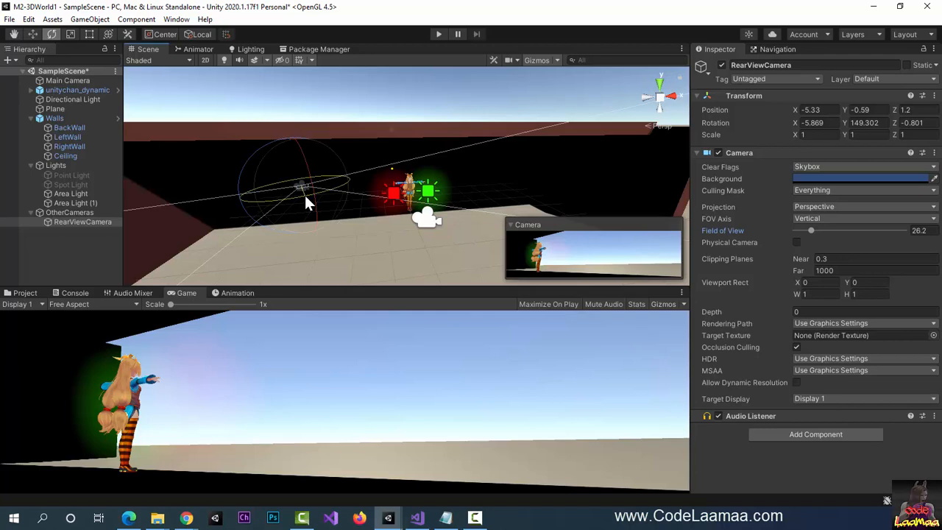
left_click_drag(302, 193, 291, 193)
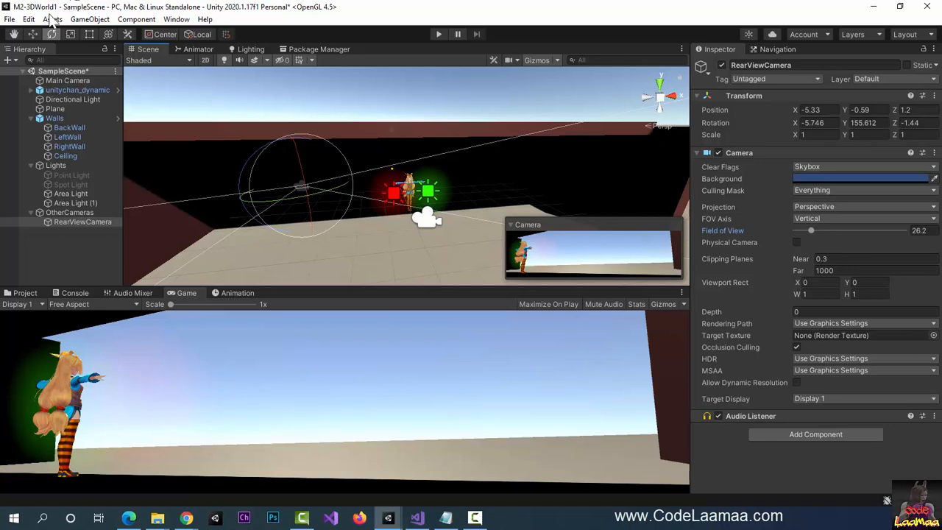
- Add a new camera under OtherCameras and name it WorldCamera
left_click(89, 20)
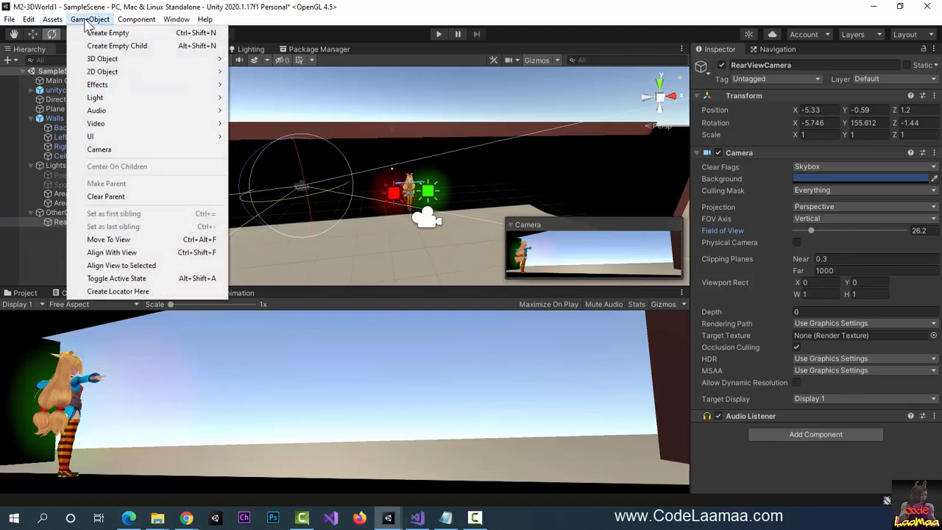
left_click(145, 149)
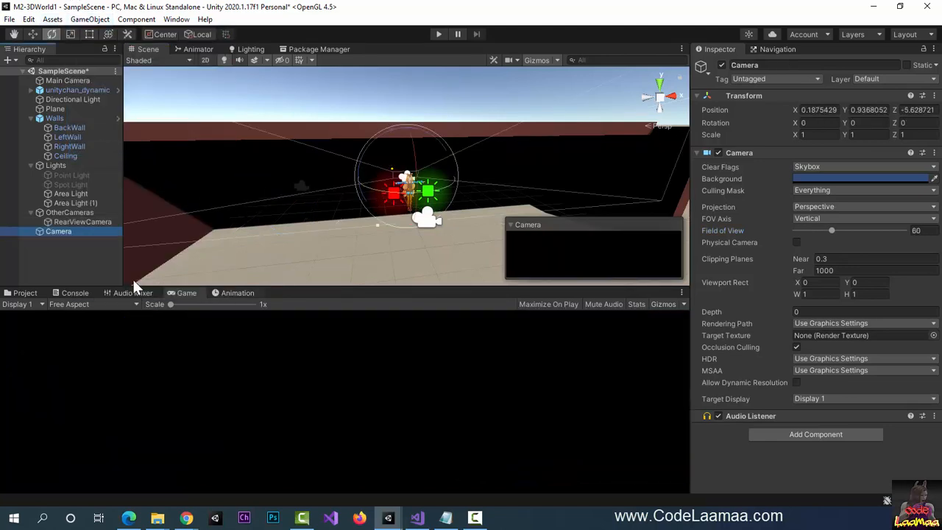
left_click_drag(56, 222, 94, 228)
left_click(781, 64)
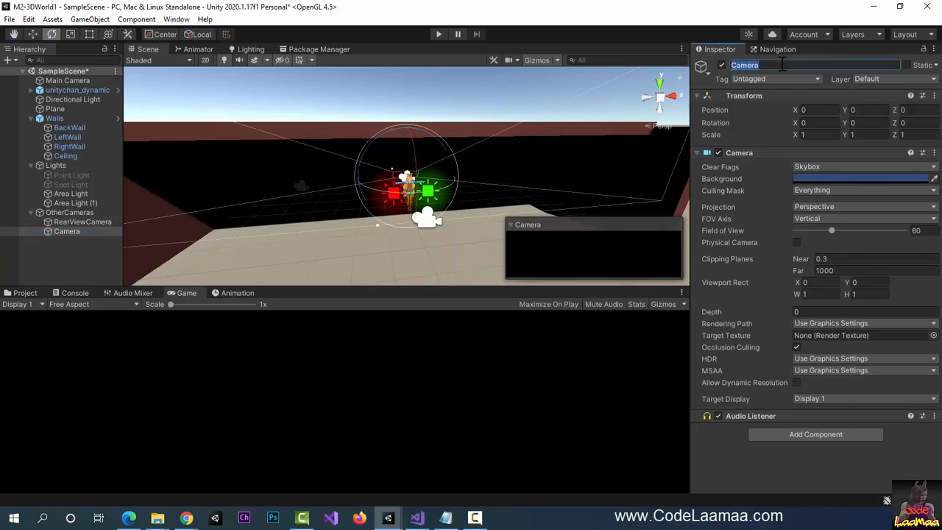
type("WorldCamera")
key("Return")
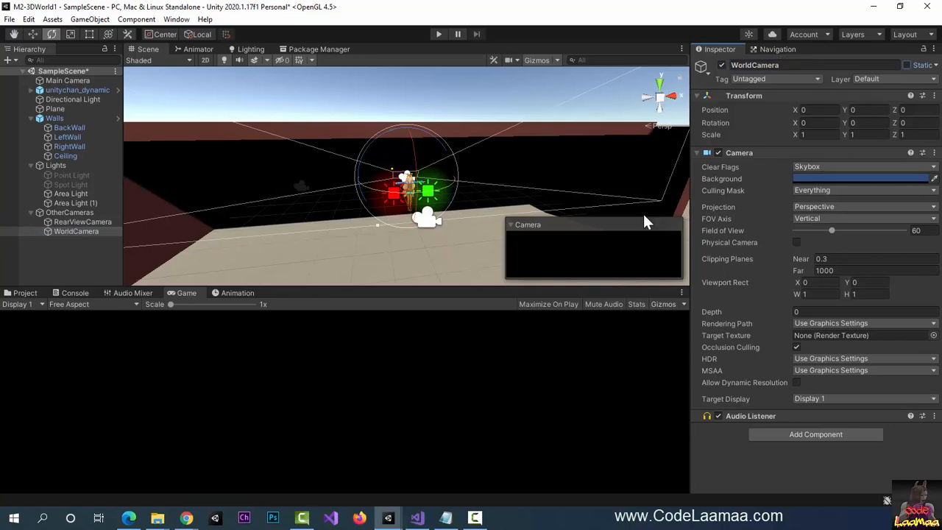
- Move WorldCamera back toward the front and raise it above the walls
left_click(33, 33)
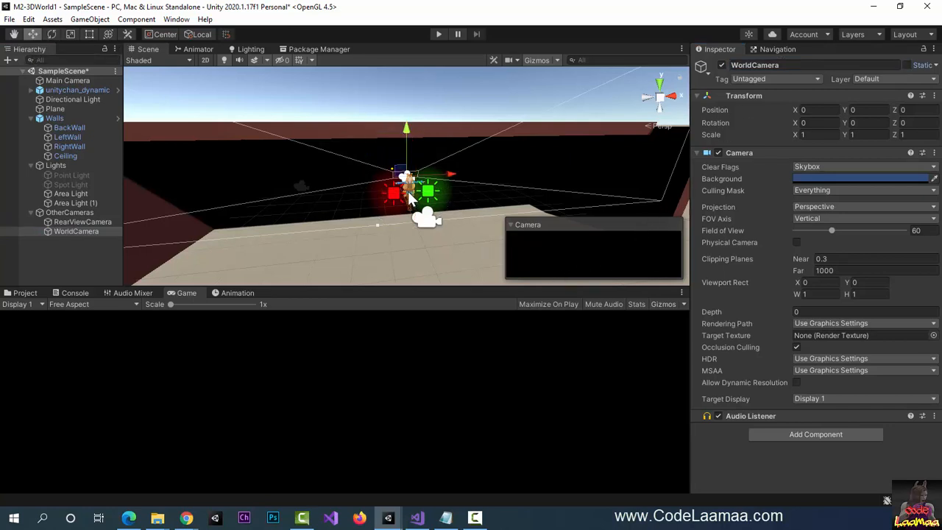
left_click_drag(401, 172, 427, 191)
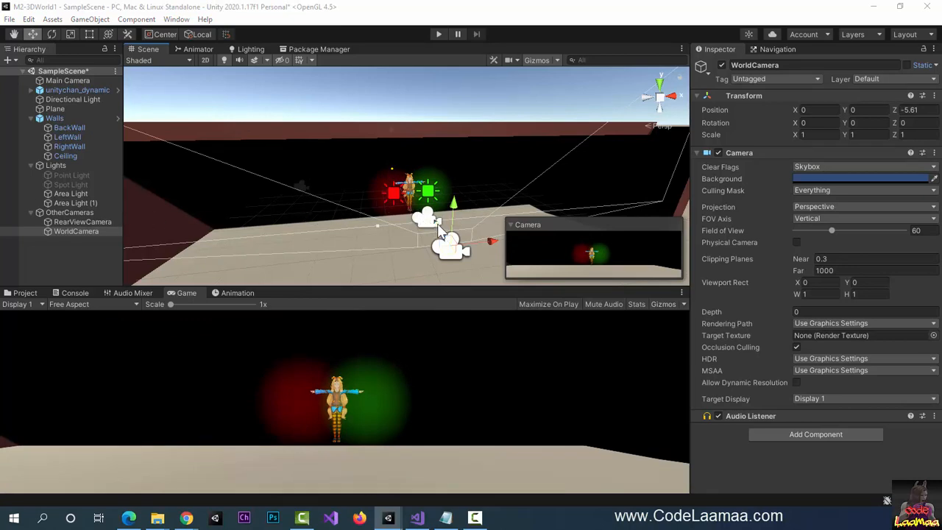
left_click_drag(439, 225, 490, 277)
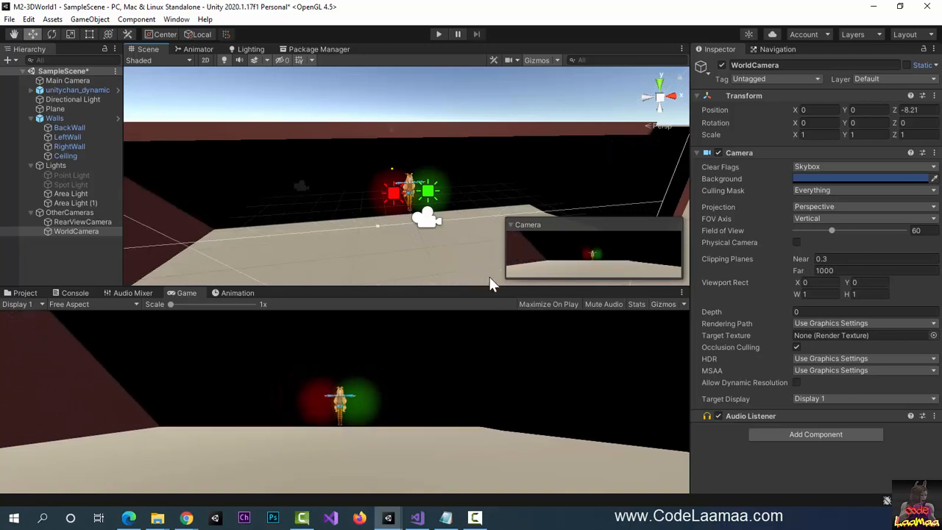
scroll(463, 250, "down", 3)
scroll(465, 257, "down", 2)
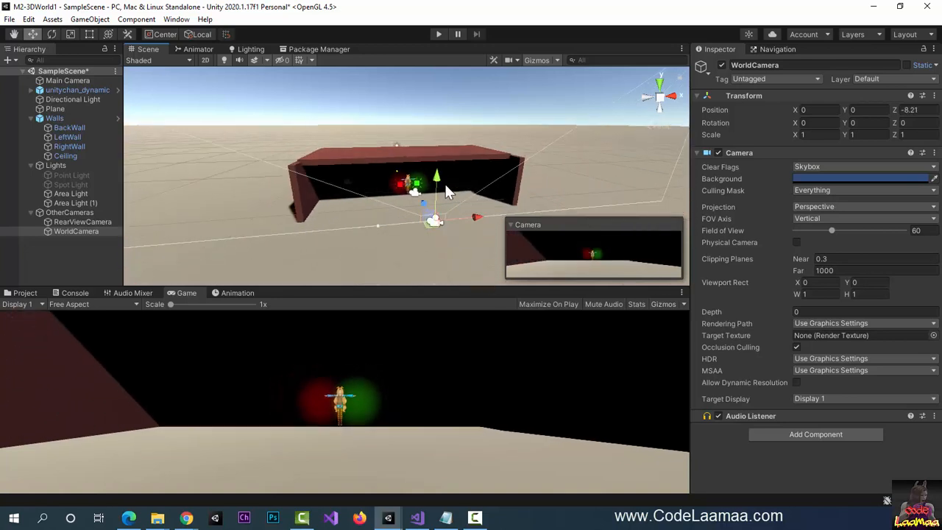
left_click_drag(440, 178, 441, 116)
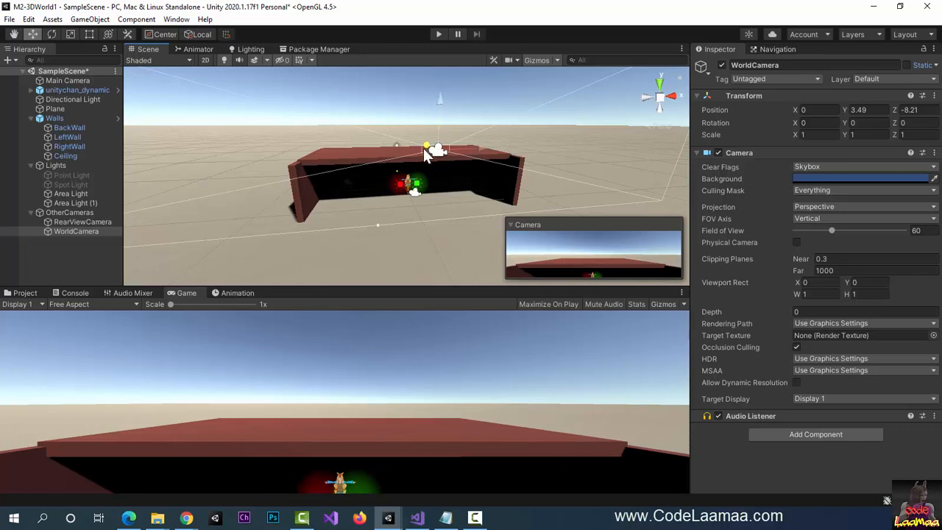
left_click_drag(425, 151, 443, 169)
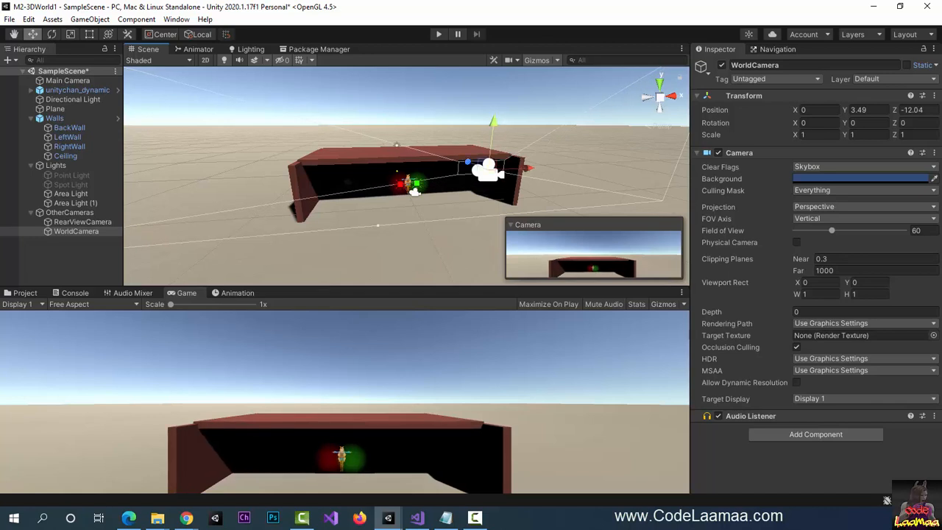
- Tilt WorldCamera down 13.723 on X and lift it to 0, 4.24, -11.86
left_click(51, 33)
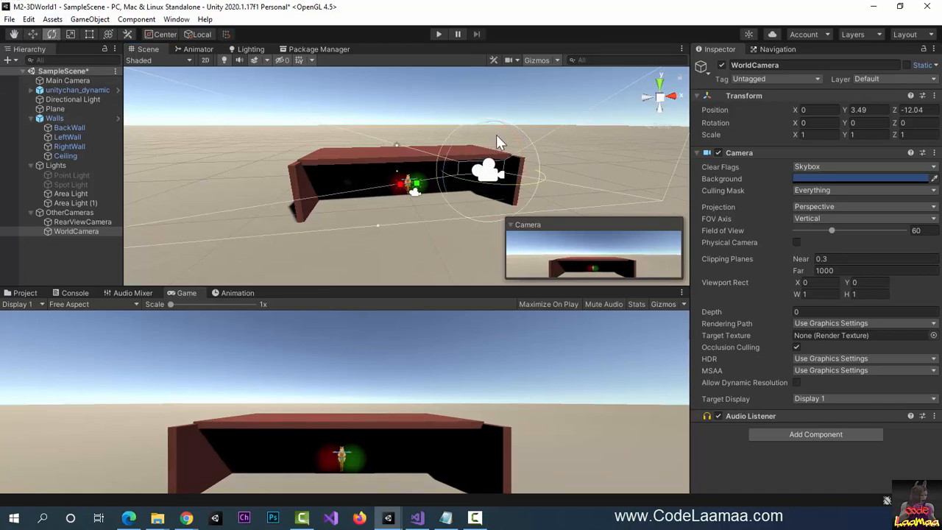
left_click_drag(521, 159, 509, 135)
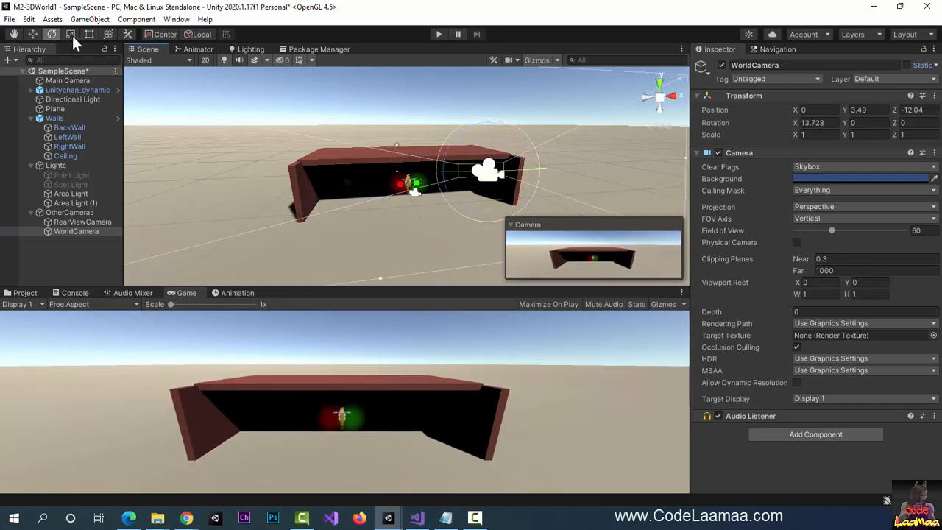
left_click(32, 35)
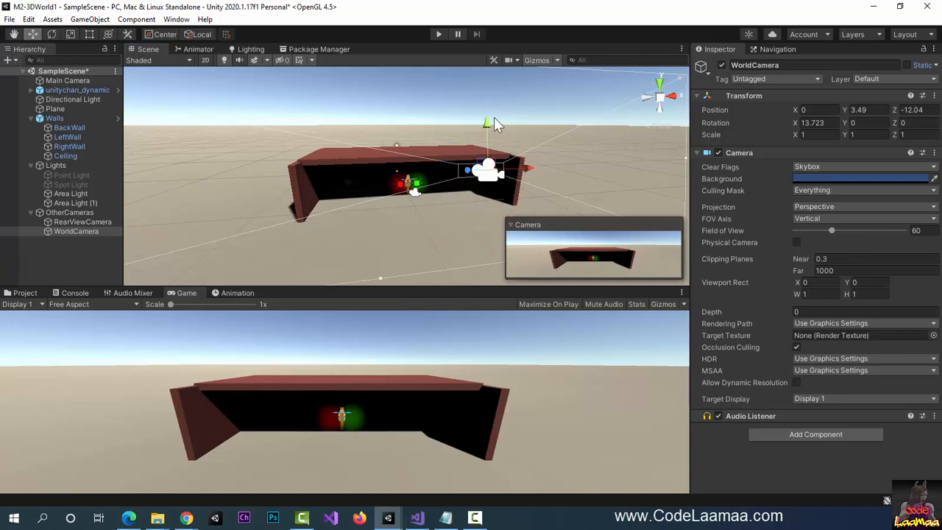
left_click_drag(491, 121, 487, 92)
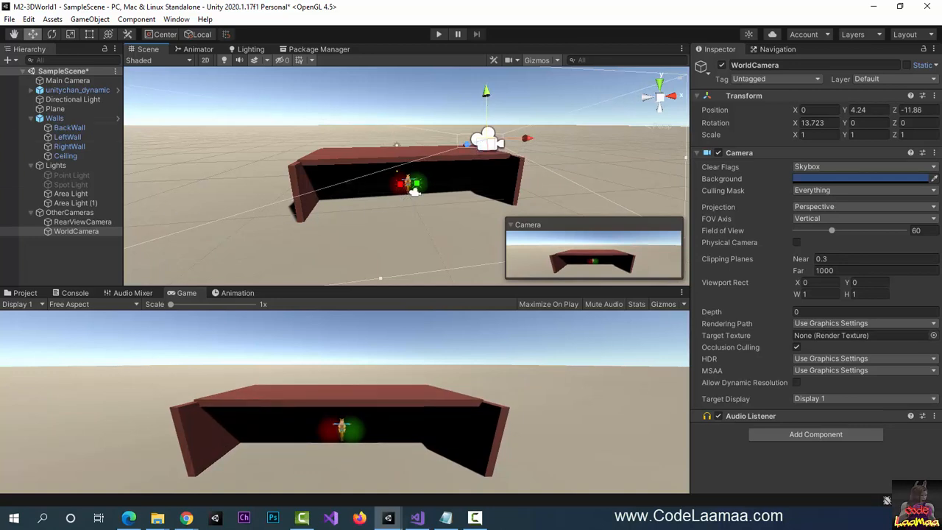
- Add another camera under OtherCameras and name it WorldCamera2
left_click(106, 20)
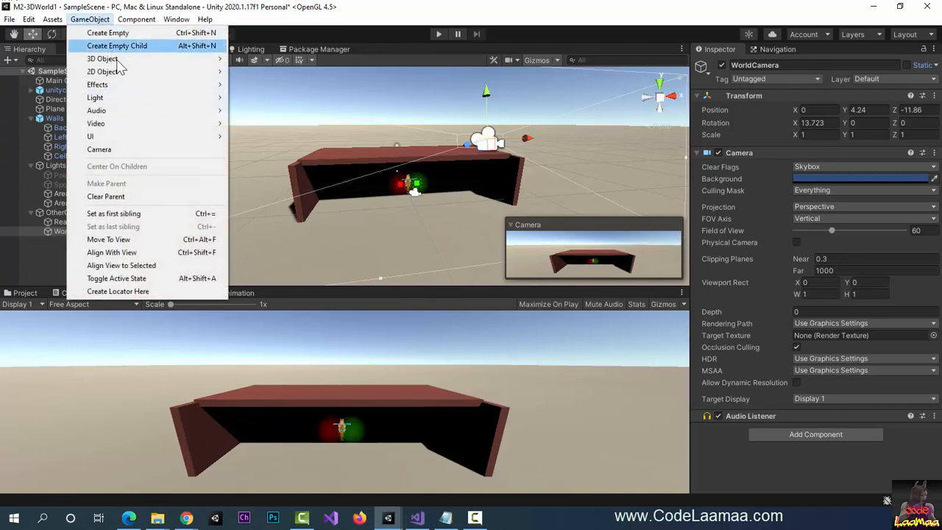
left_click(136, 150)
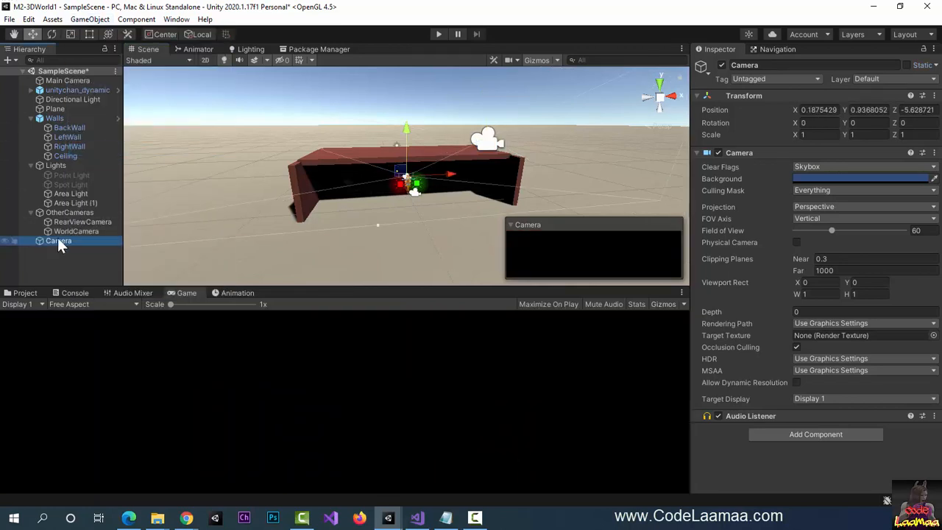
mouse_move(58, 239)
left_mouse_down()
mouse_move(83, 252)
mouse_move(79, 240)
mouse_move(60, 236)
left_mouse_up()
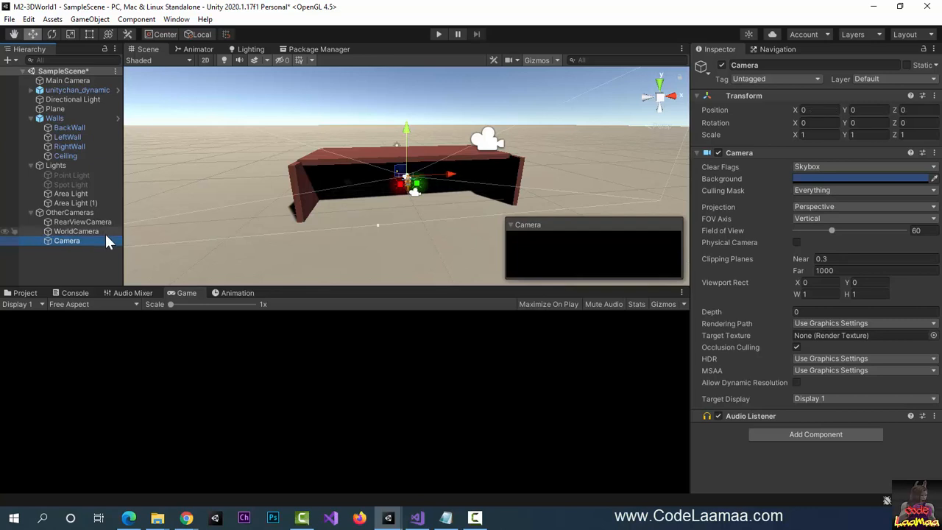
double_click(773, 65)
type("WorldCamera")
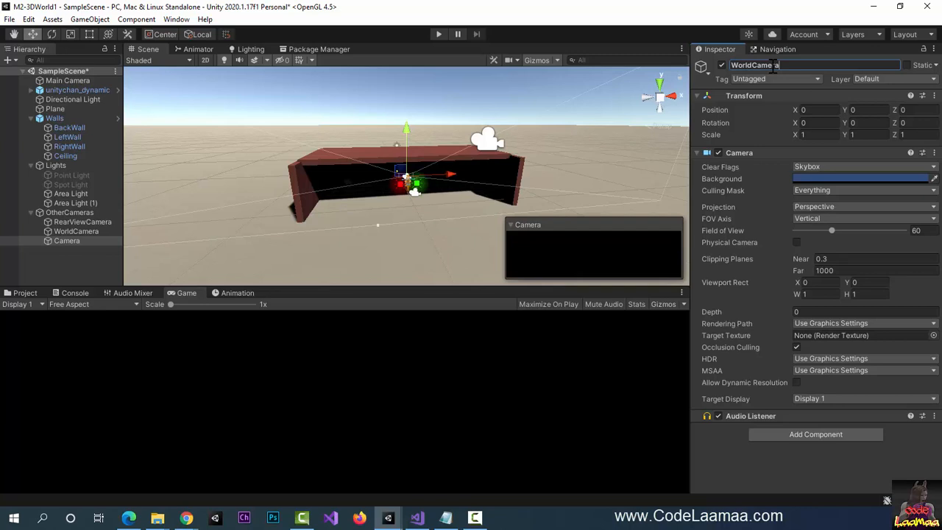
key("Return")
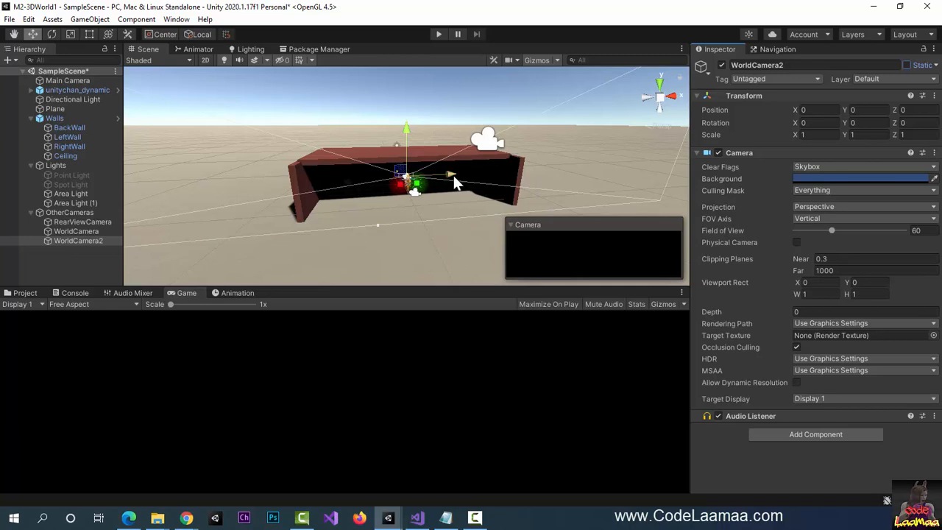
- Move WorldCamera2 far left, toward the front and up above the ground
left_click_drag(436, 177, 159, 195)
scroll(177, 218, "down", 3)
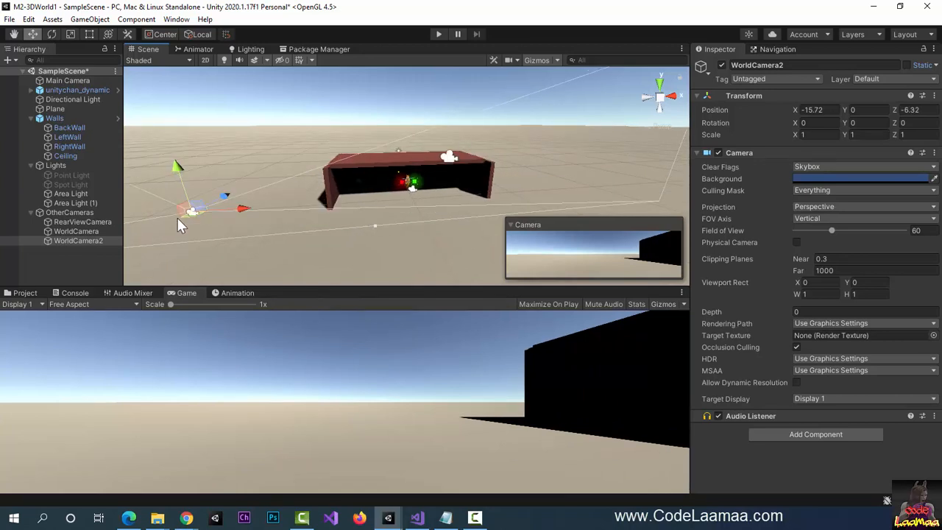
middle_click_drag(194, 227, 195, 229)
left_click_drag(195, 228, 617, 200, "alt")
left_click_drag(422, 137, 424, 77)
mouse_move(450, 115)
left_mouse_down()
mouse_move(458, 116)
mouse_move(396, 117)
mouse_move(445, 119)
left_mouse_up()
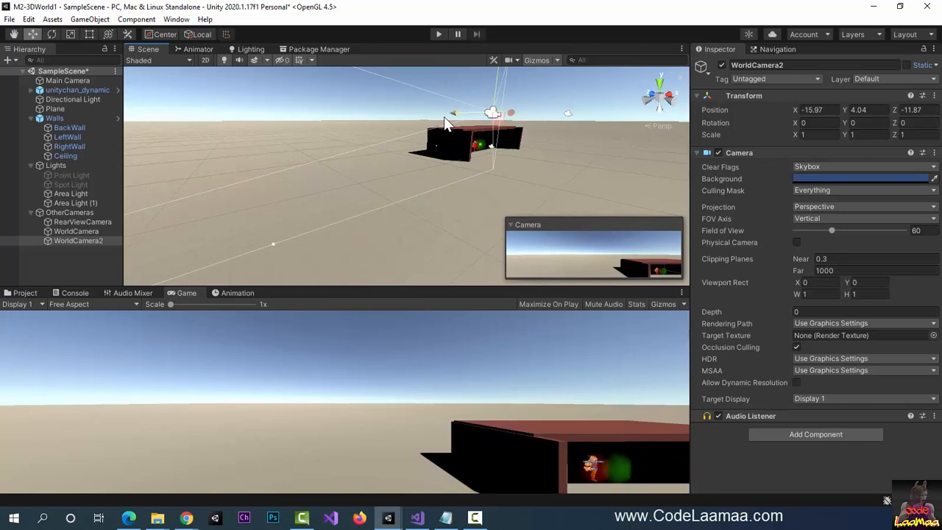
- Rotate WorldCamera2 about 53.338 on Y to face the walls box
left_click(51, 34)
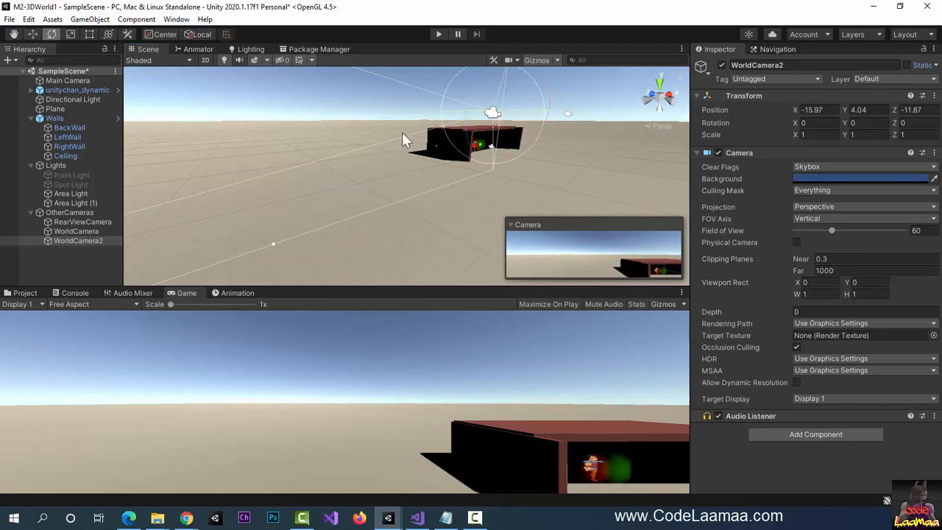
left_click_drag(532, 112, 475, 175)
key("ctrl+z")
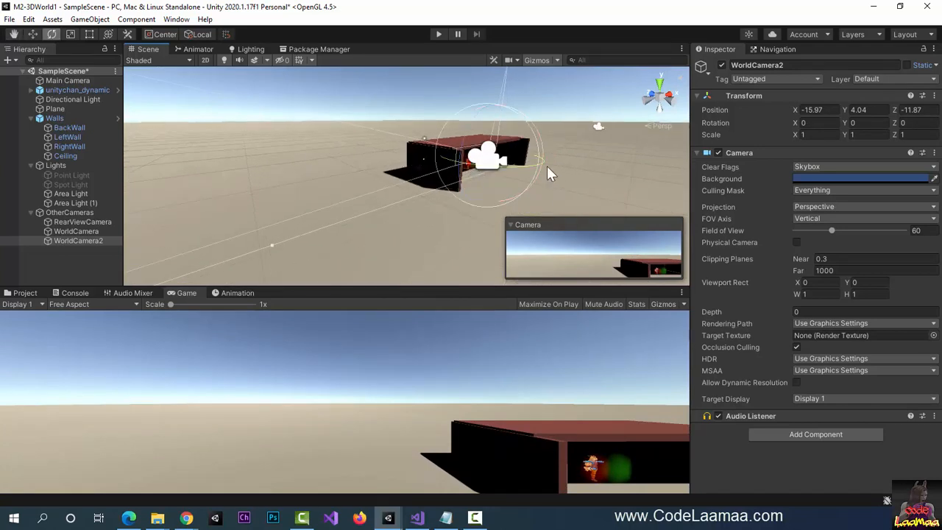
left_click_drag(535, 165, 475, 163)
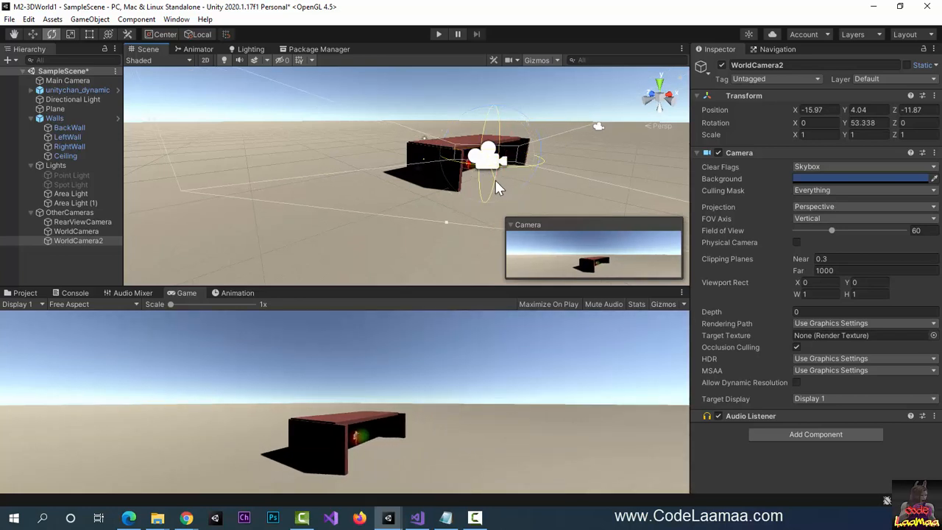
mouse_move(497, 186)
left_mouse_down()
mouse_move(494, 173)
mouse_move(500, 196)
mouse_move(497, 187)
left_mouse_up()
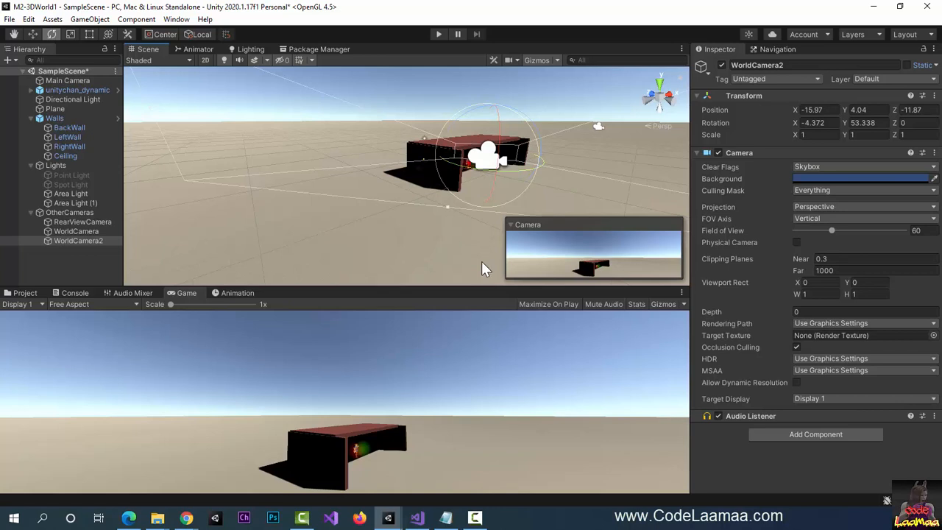
- Disable WorldCamera2, WorldCamera and RearViewCamera with their active checkboxes
left_click(89, 239)
left_click(721, 64)
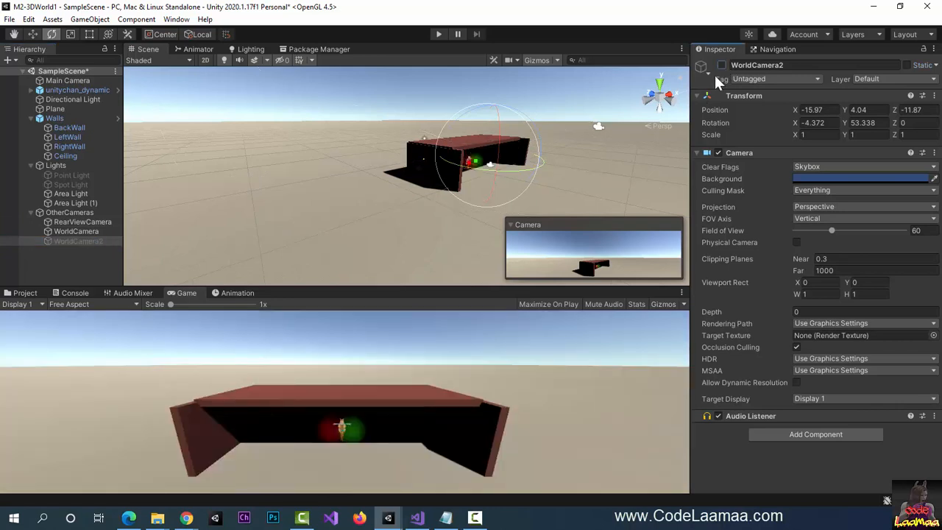
left_click(78, 231)
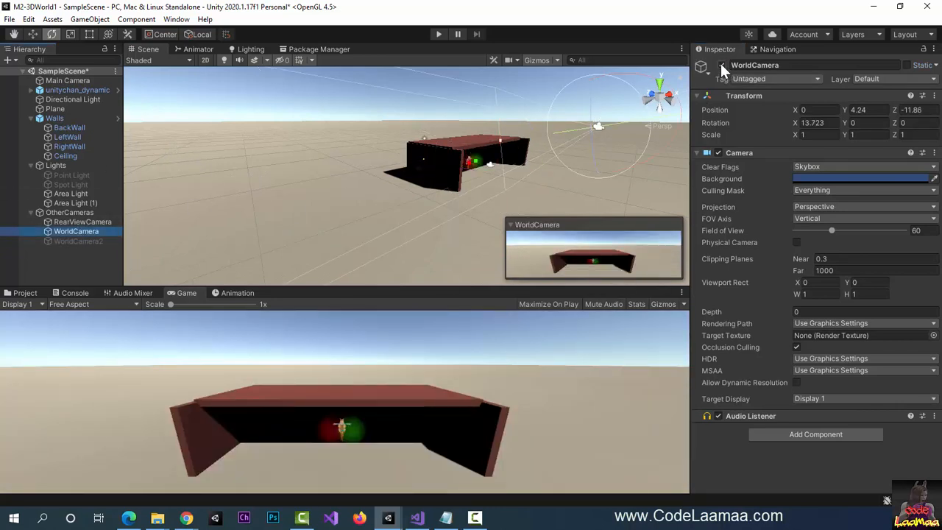
left_click(722, 66)
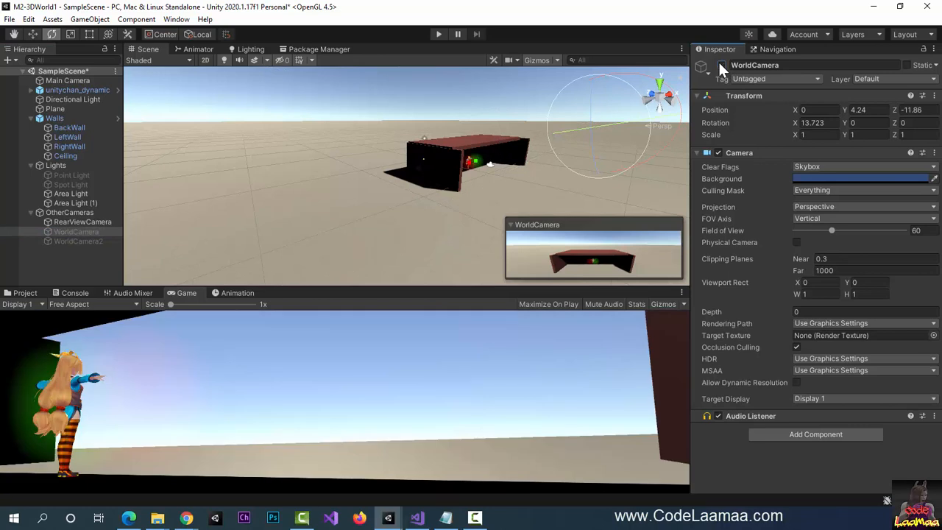
left_click(87, 221)
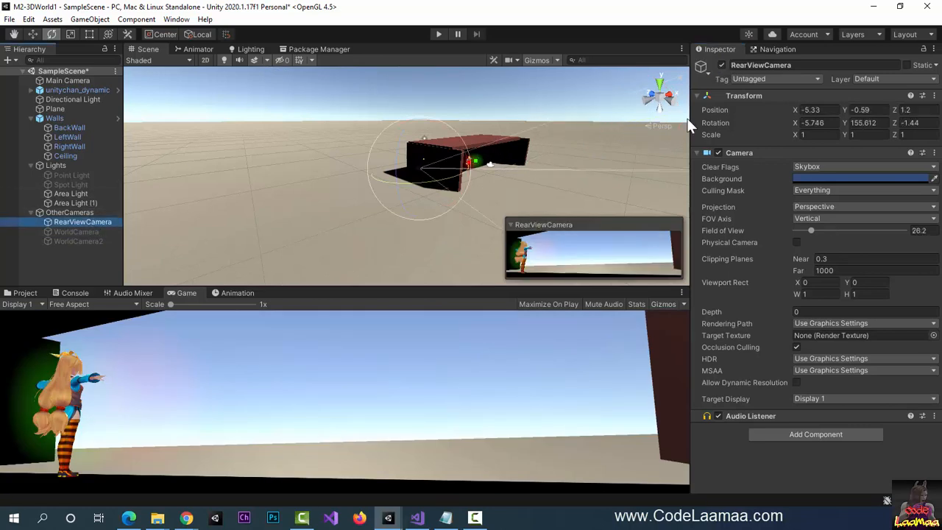
left_click(722, 64)
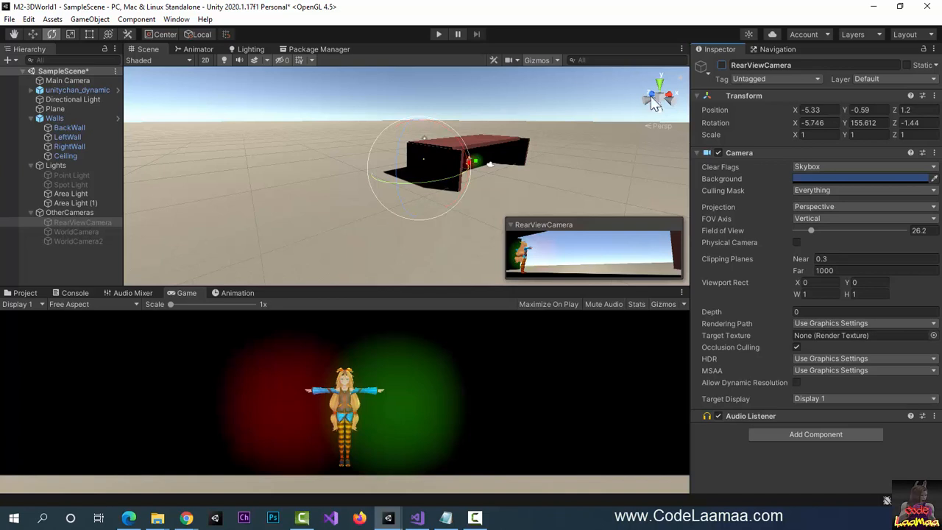
left_click(98, 231)
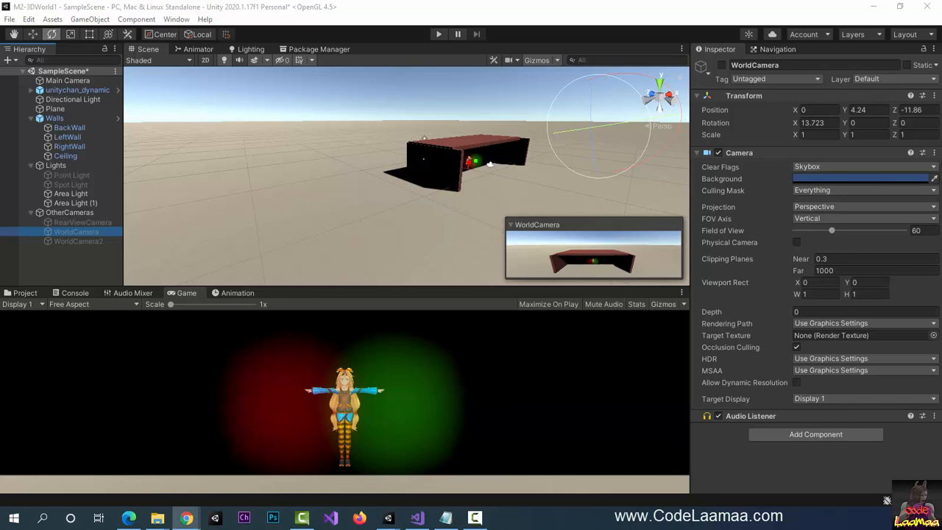
- Search the Asset Store in the browser for 'skybox'
key("alt+Tab")
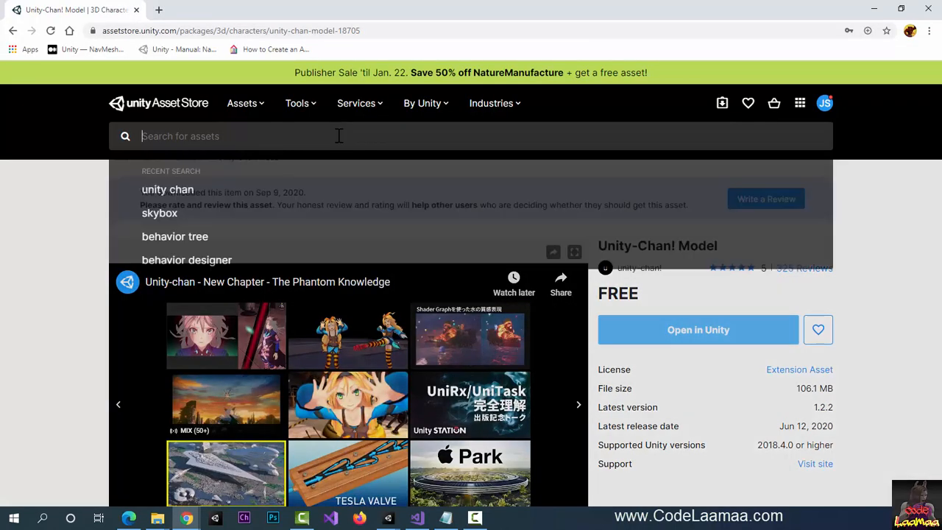
left_click(339, 136)
type("skybox")
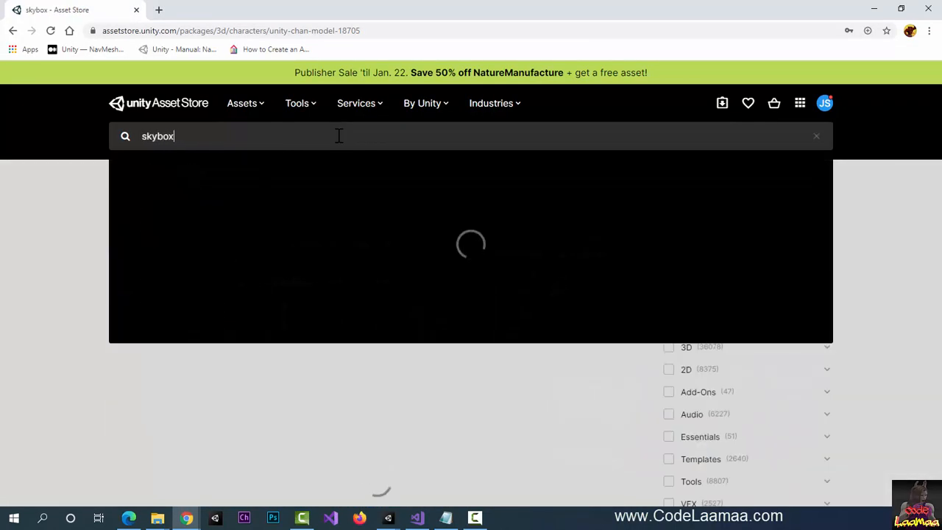
key("Return")
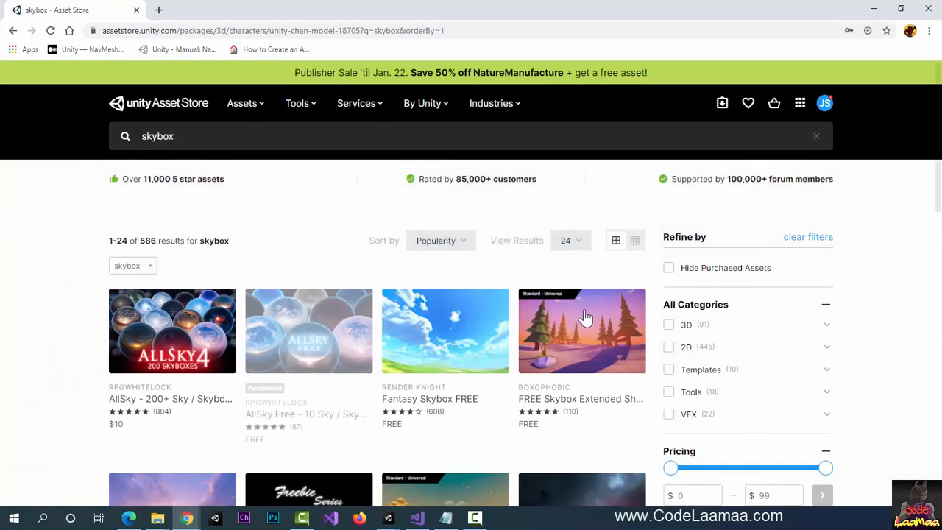
scroll(656, 357, "down", 3)
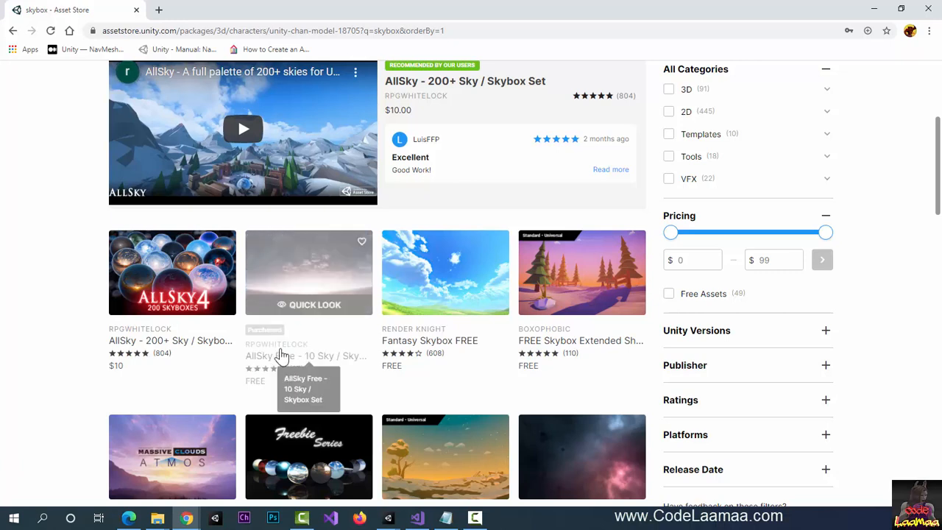
- Open the AllSky Free - 10 Sky / Skybox Set page and send it to the Unity Editor
left_click(335, 359)
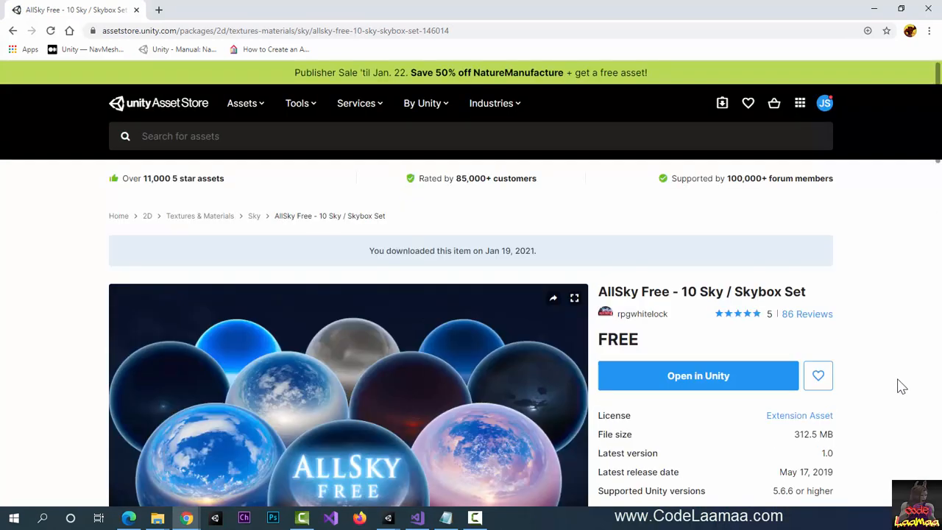
scroll(865, 380, "down", 2)
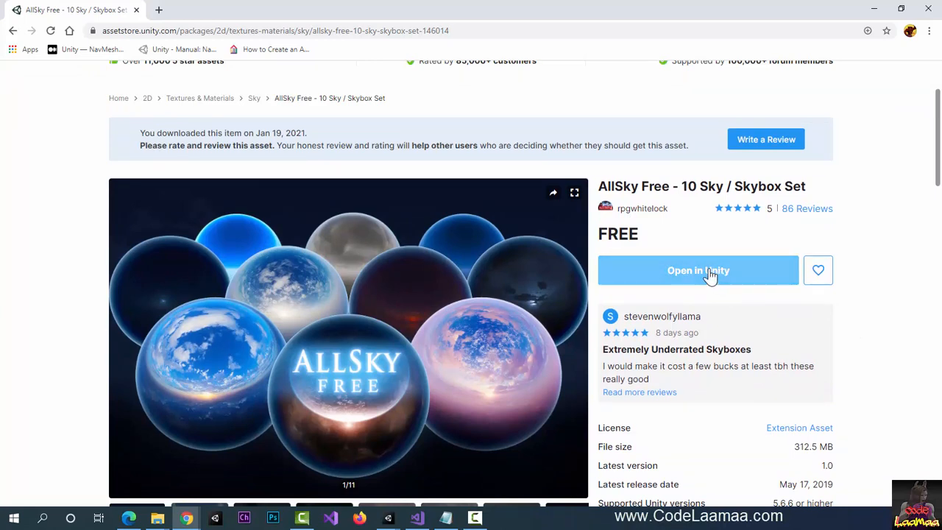
left_click(708, 274)
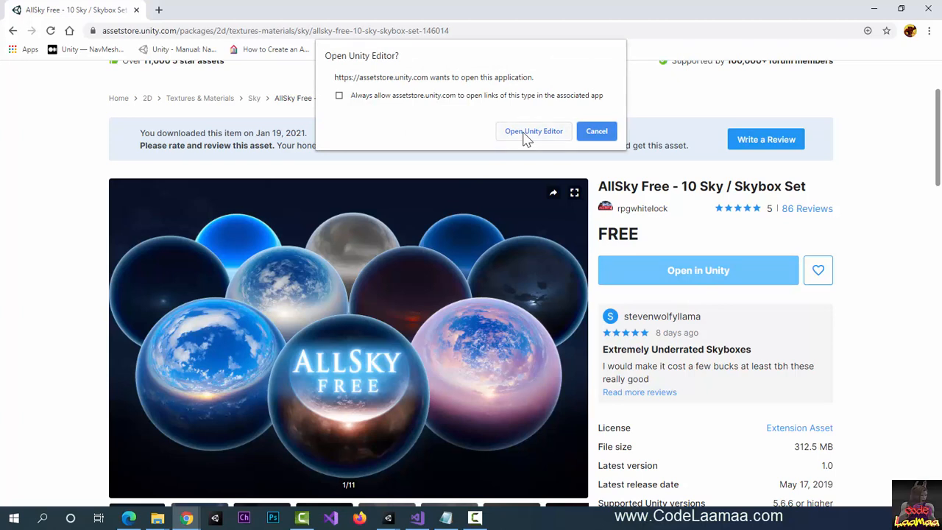
left_click(532, 131)
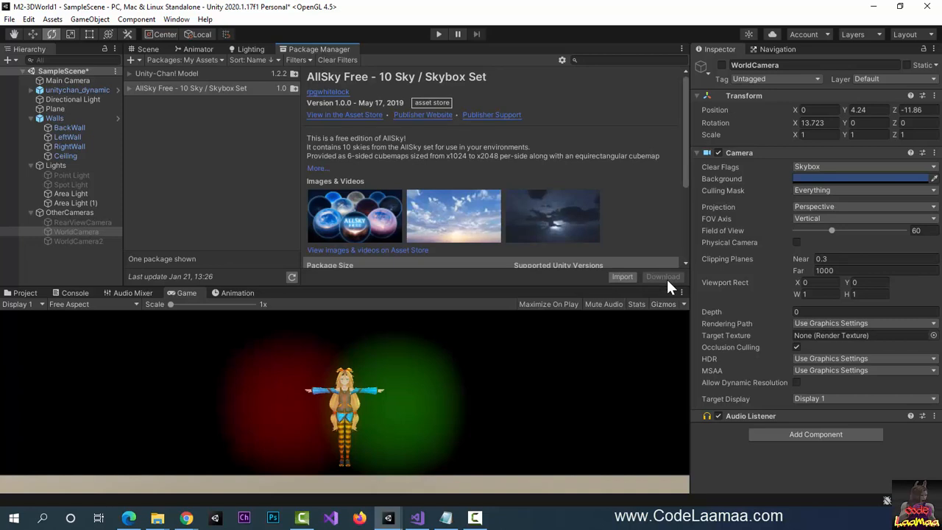
- Import all files of the AllSky Free package from the Package Manager
left_click(620, 277)
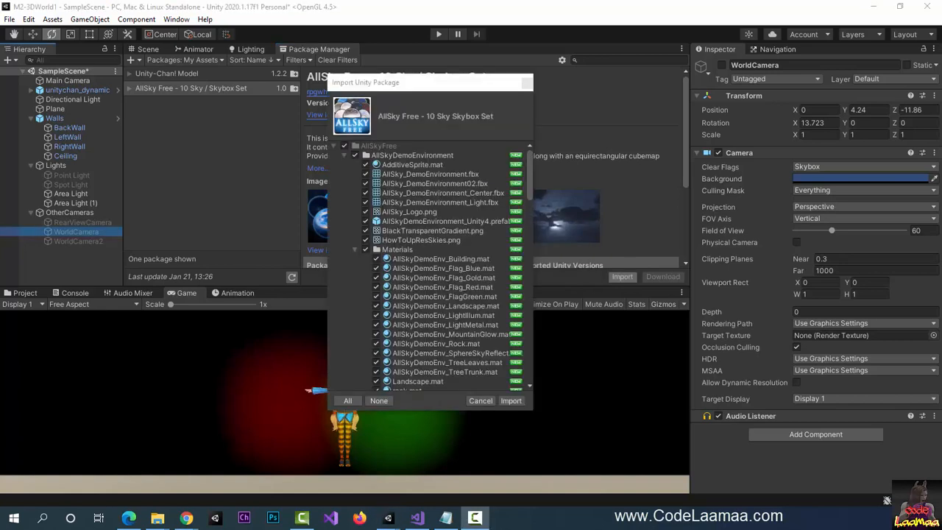
left_click(519, 402)
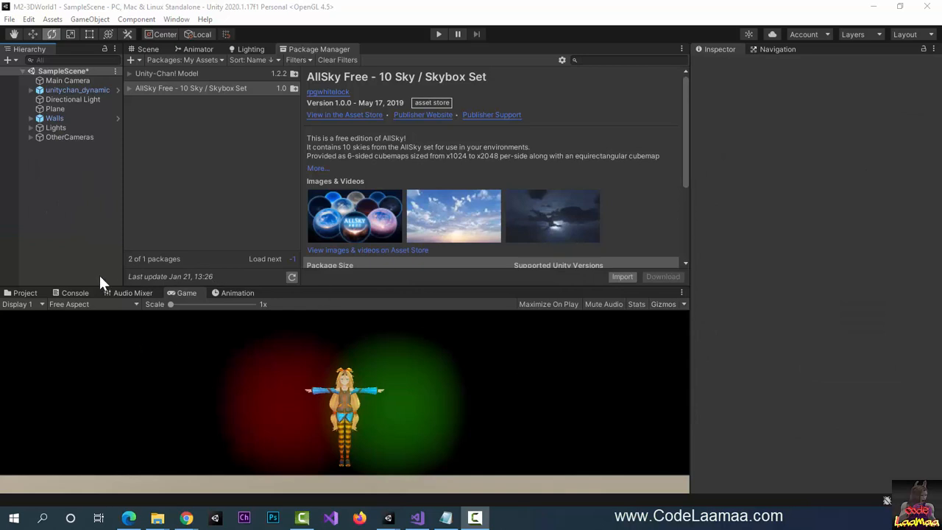
- Browse the AllSkyFree skybox folders in the Project window, ending on Space_AnotherPlanet
left_click(27, 294)
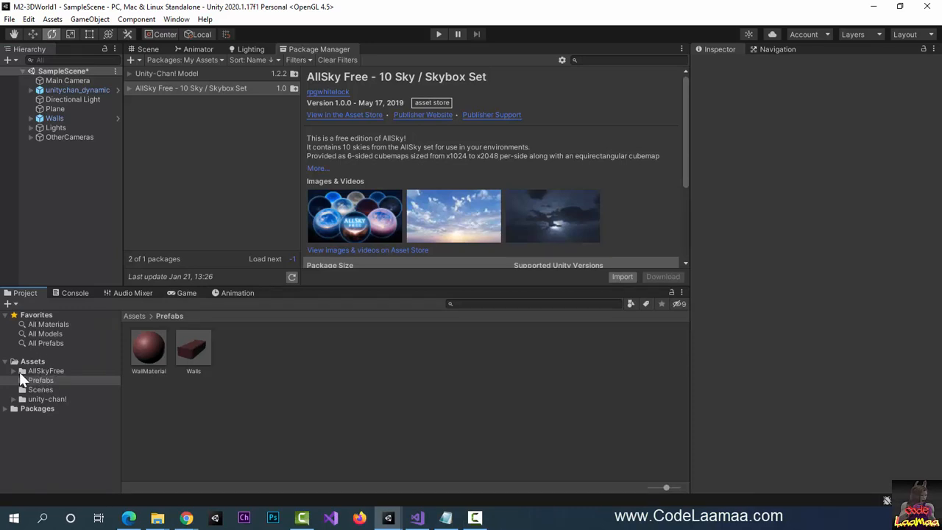
left_click(13, 372)
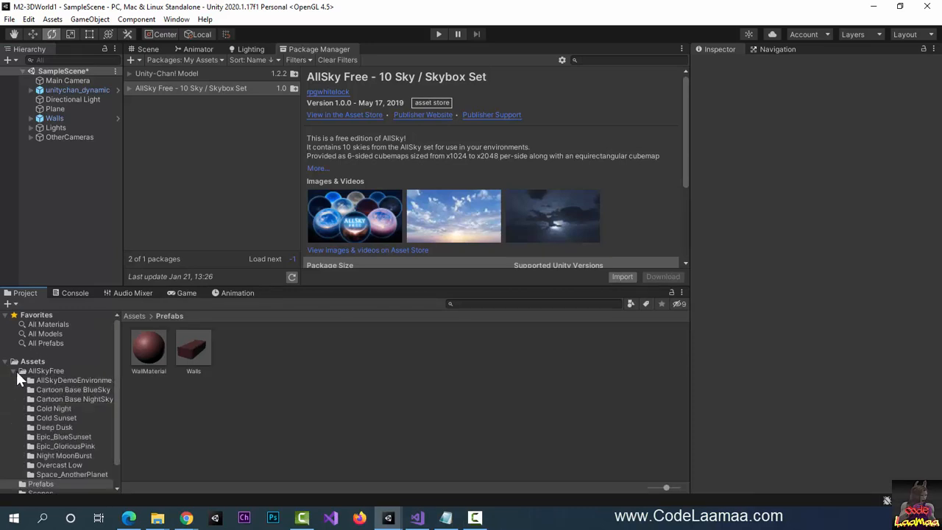
scroll(74, 431, "down", 2)
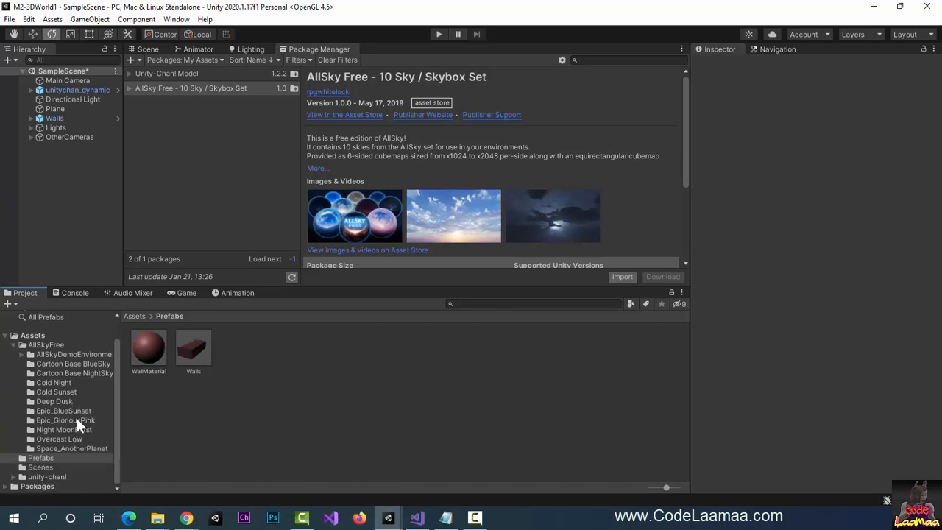
left_click(66, 427)
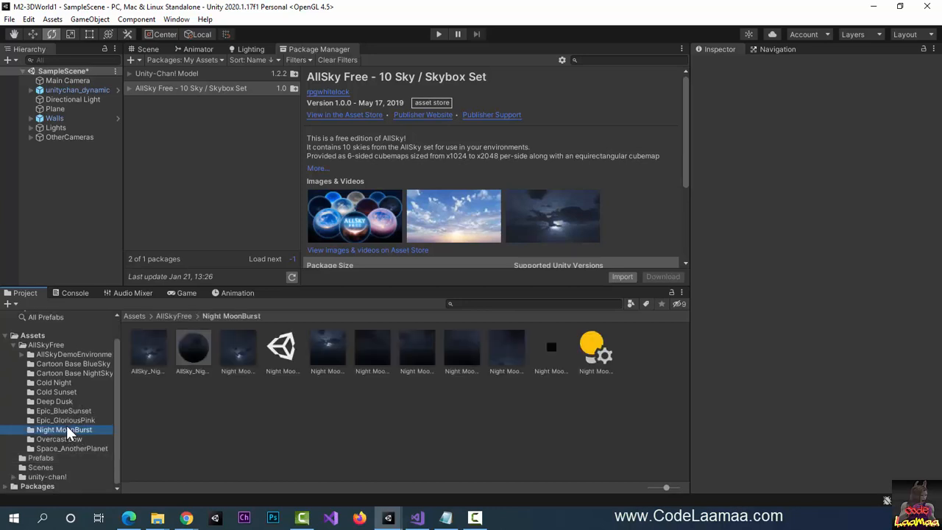
left_click(67, 411)
left_click(66, 401)
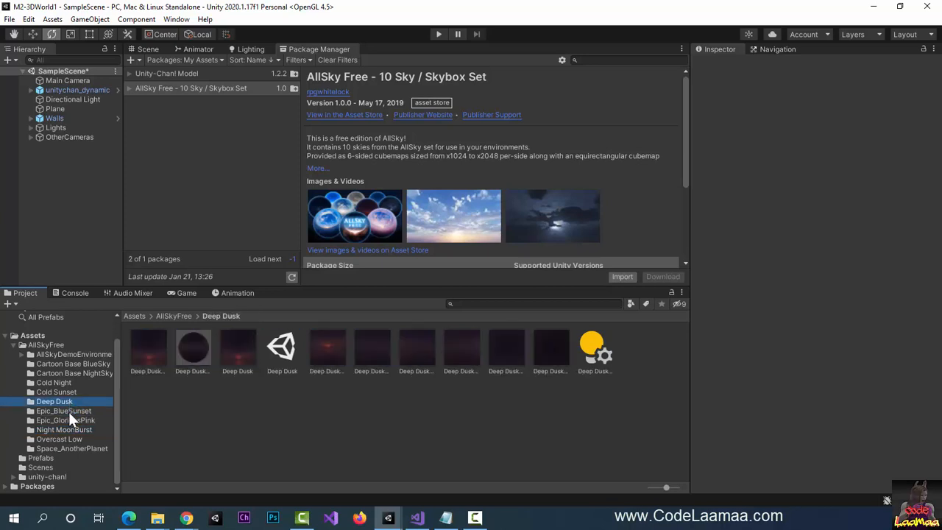
left_click(70, 420)
left_click(75, 430)
left_click(76, 448)
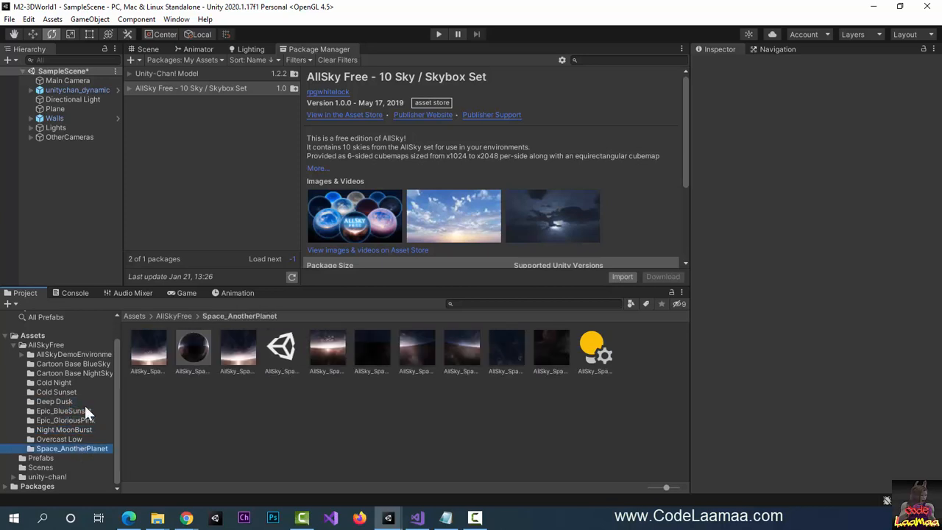
left_click(80, 79)
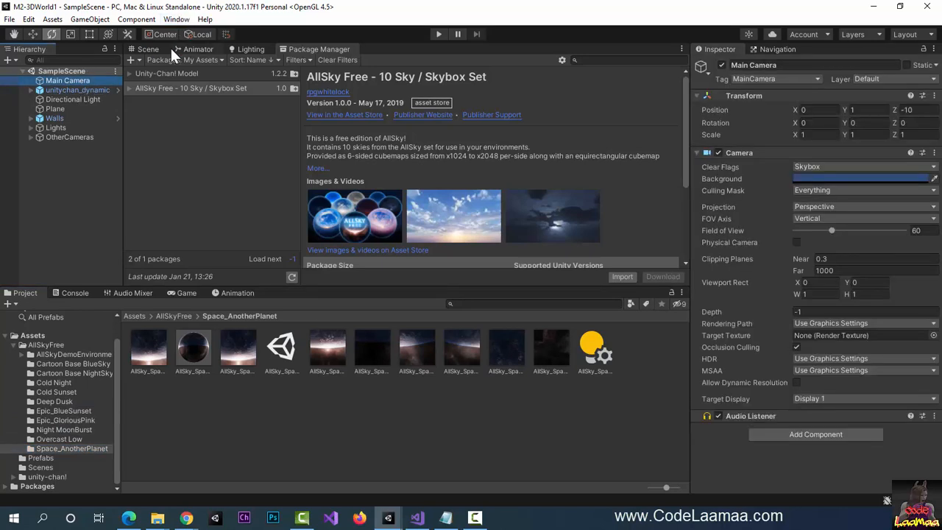
- Add a Skybox component to the Main Camera via Component > Rendering > Skybox
left_click(149, 49)
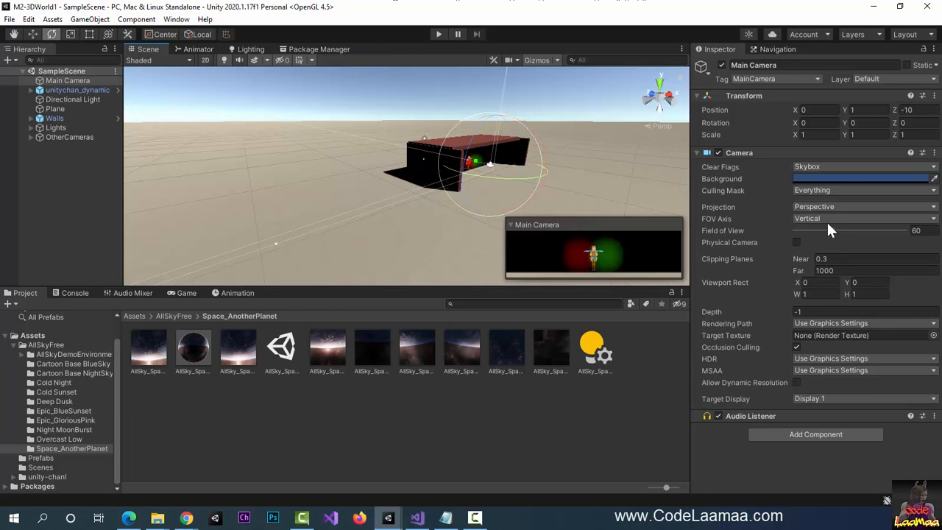
left_click(132, 19)
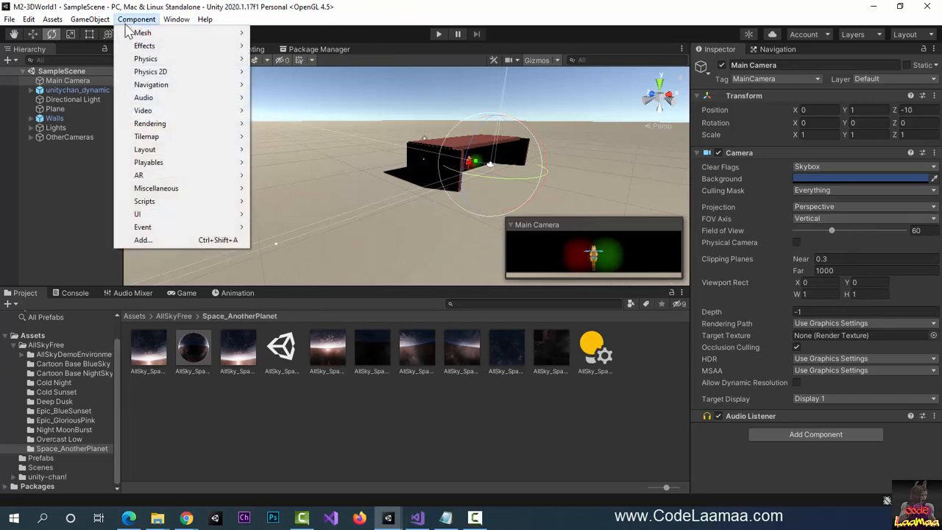
mouse_move(208, 128)
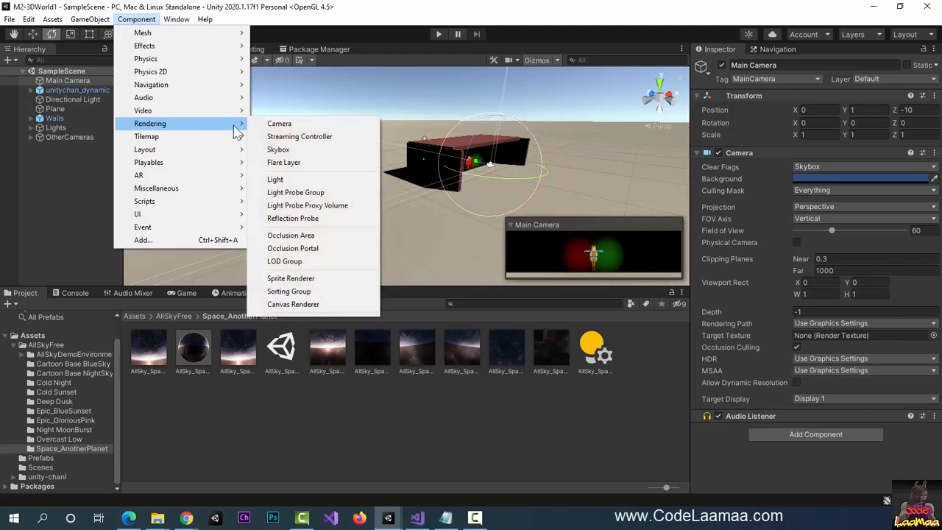
left_click(362, 155)
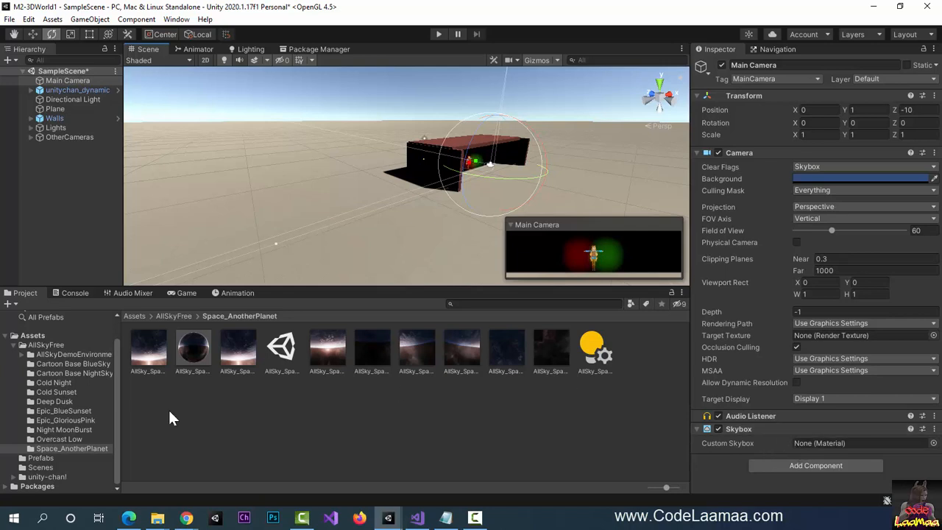
- Inspect the Epic_BlueSunset face textures and its Equirect and six-sided skybox materials
left_click(56, 412)
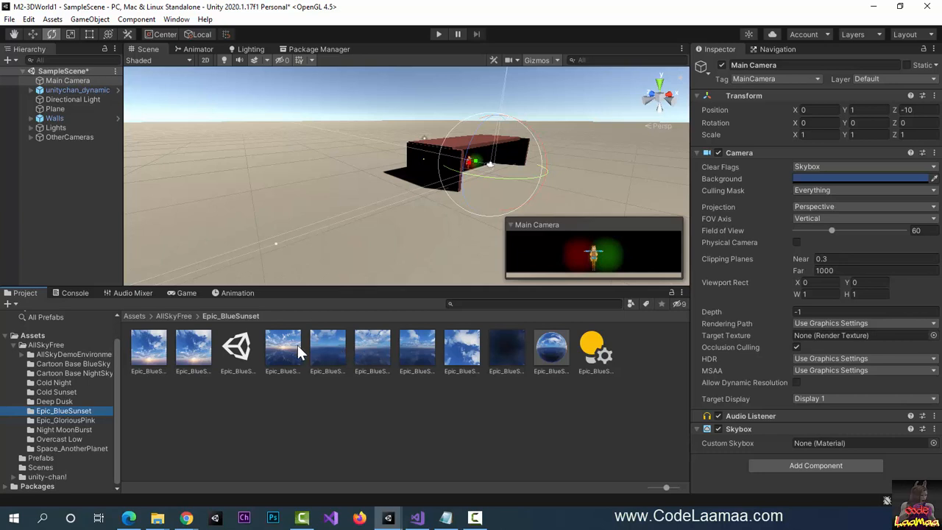
left_click(318, 346)
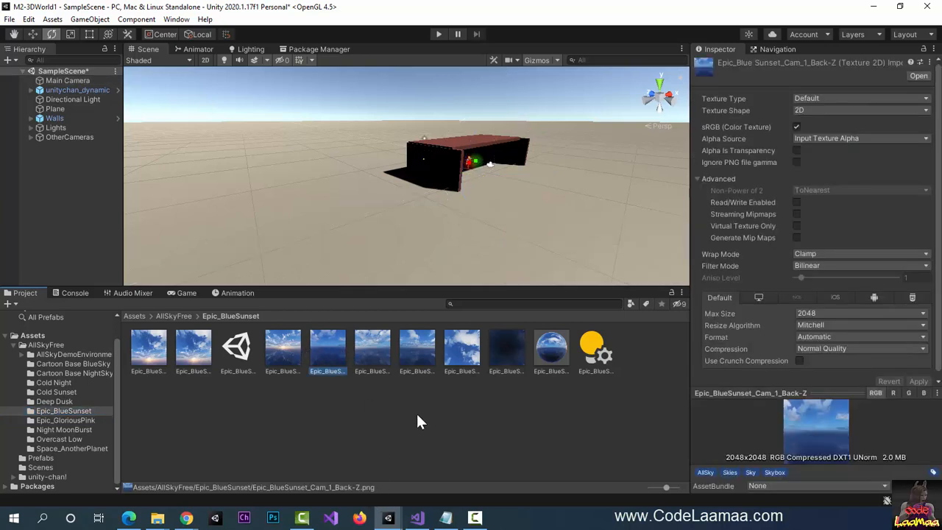
left_click(403, 349)
left_click(474, 360)
left_click(508, 360)
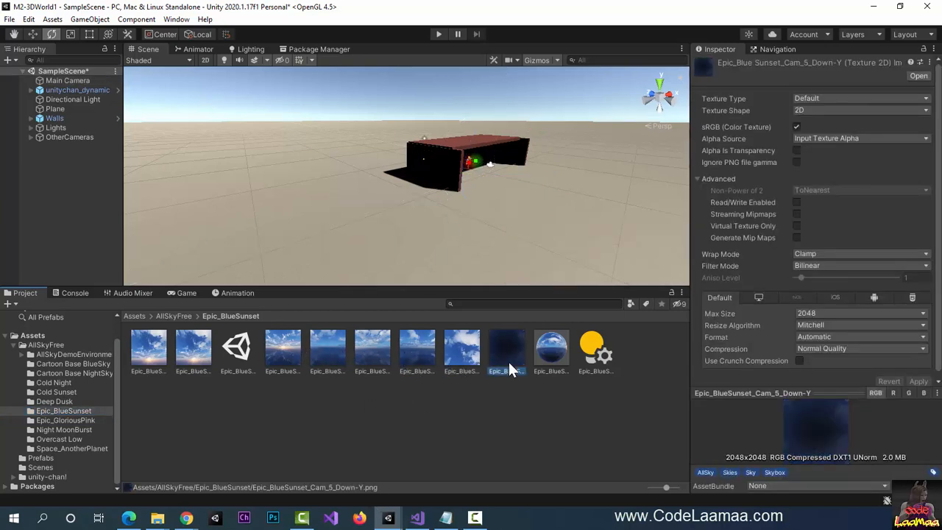
left_click(149, 352)
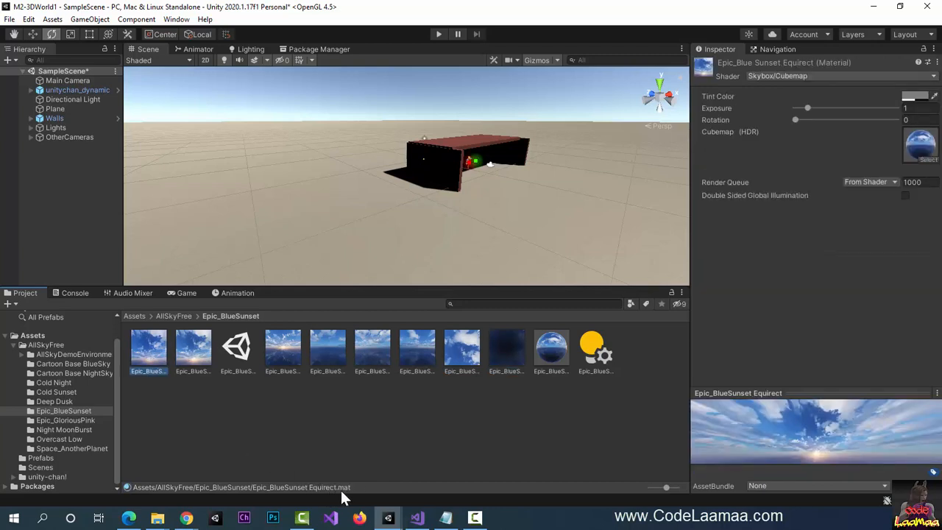
left_click(192, 359)
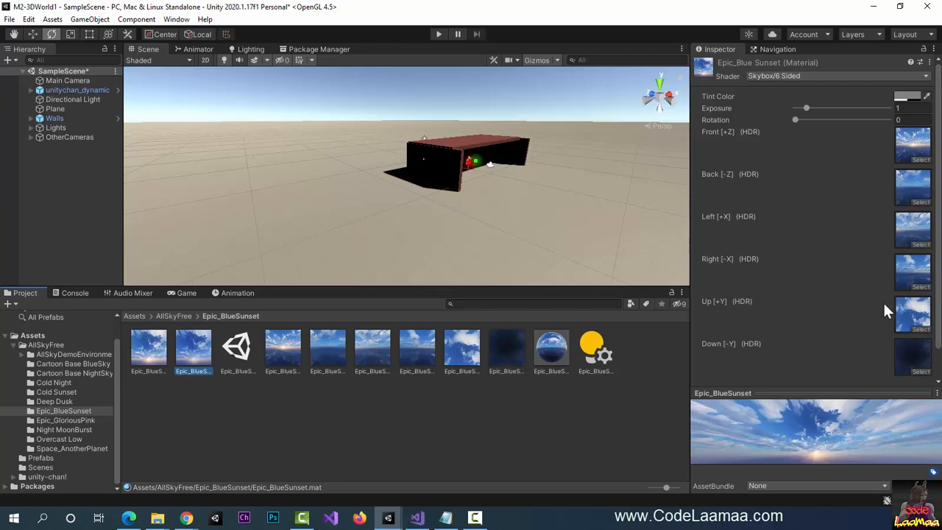
- Assign the Epic_BlueSunset Equirect material to the Main Camera's Custom Skybox
scroll(883, 309, "down", 1)
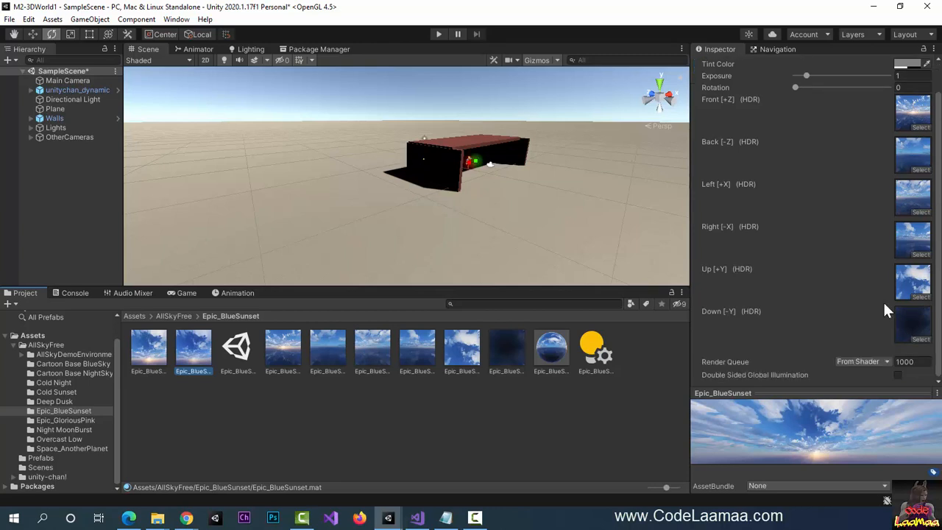
scroll(883, 309, "up", 1)
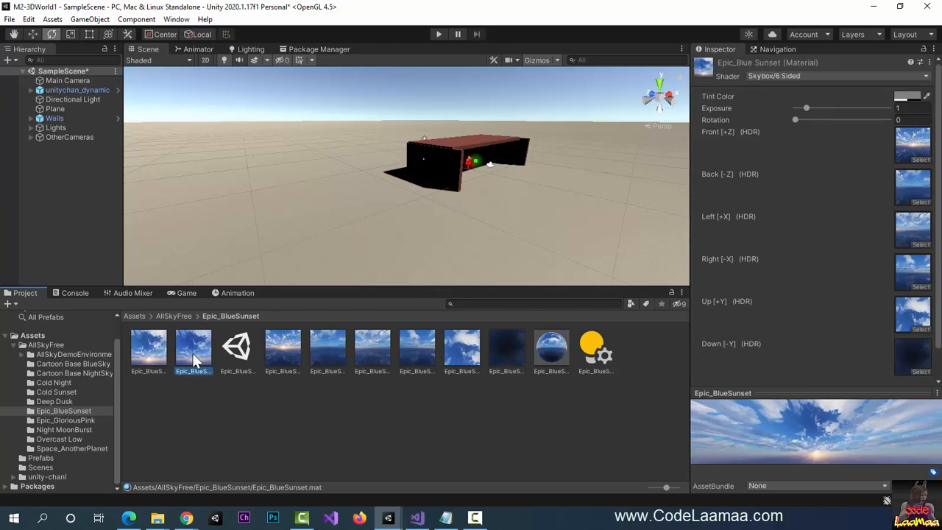
left_click(138, 359)
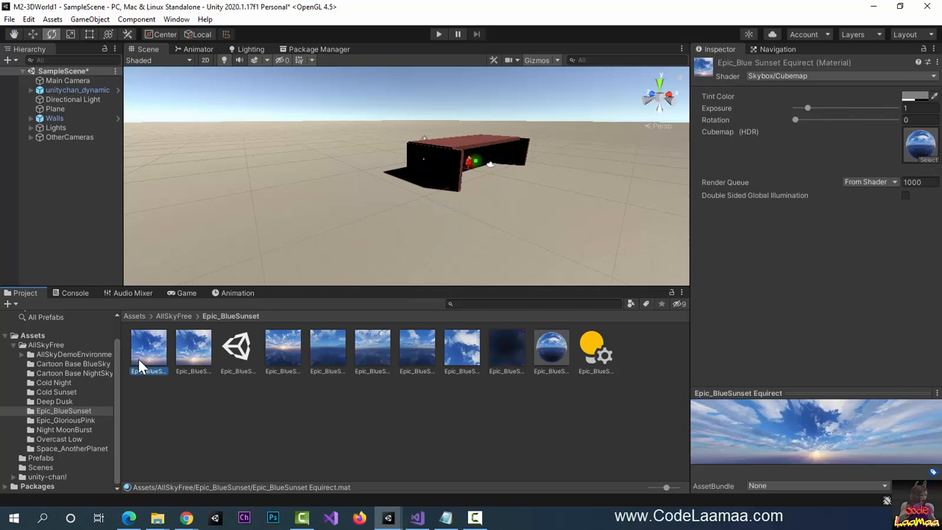
left_click(66, 81)
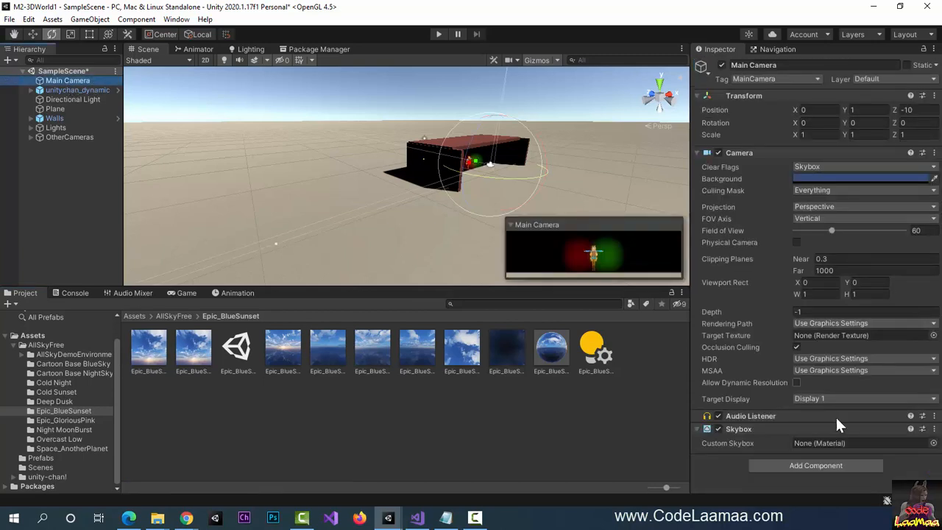
left_click_drag(149, 360, 807, 448)
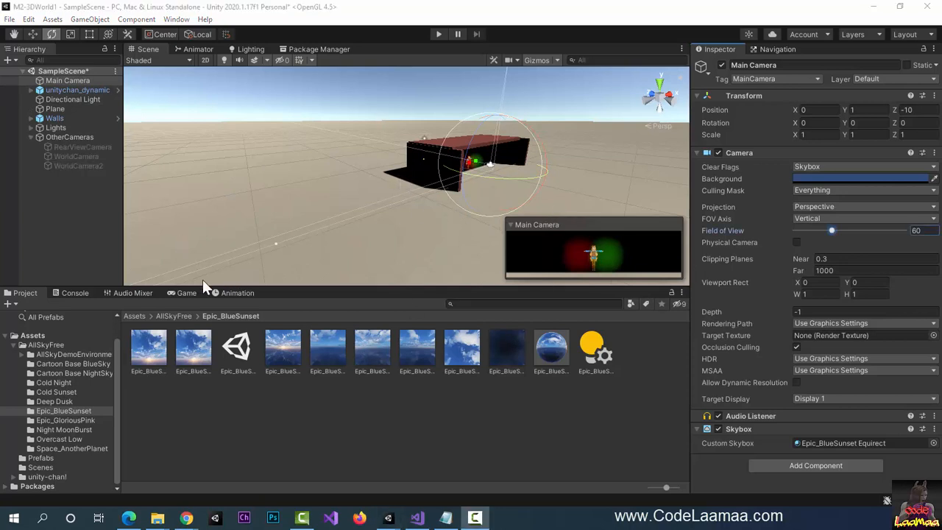
- In the Game view, try widening the Main Camera's field of view, then revert it to 60
left_click(181, 293)
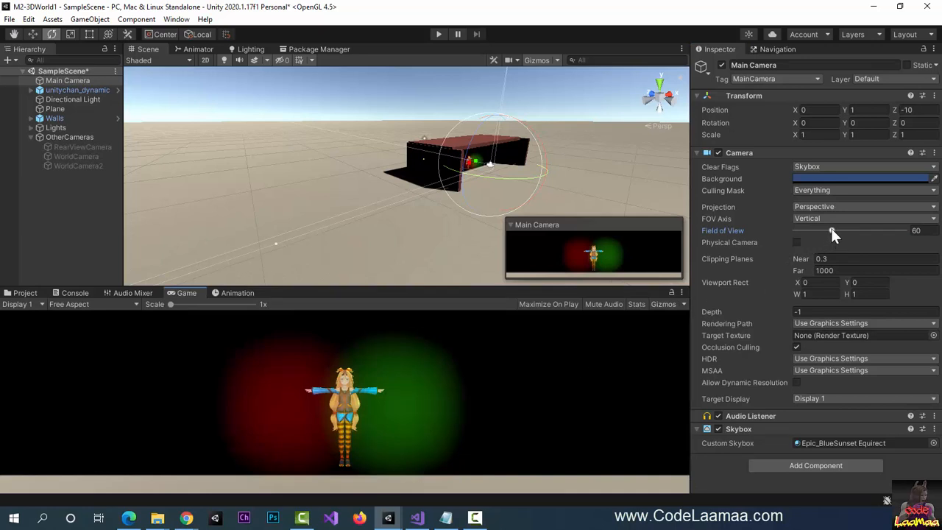
left_click_drag(831, 228, 898, 221)
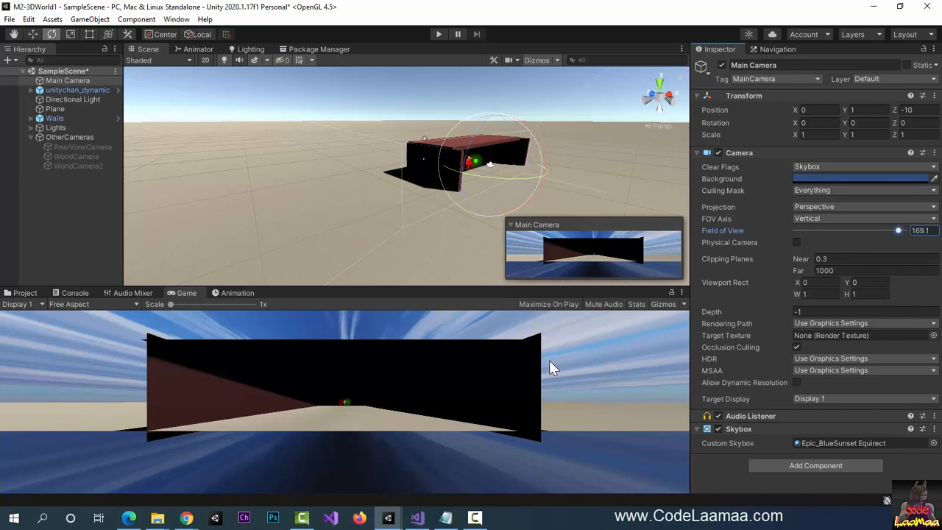
key("ctrl+z")
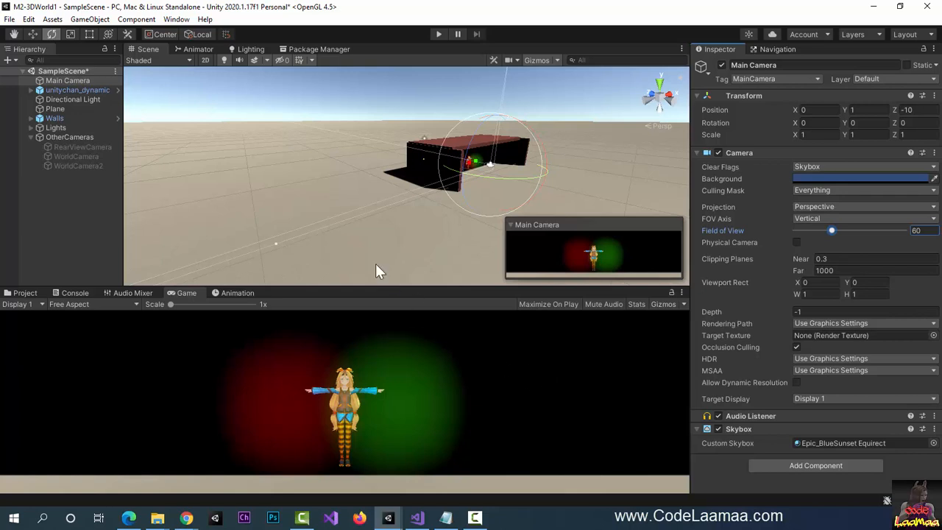
- Enable RearViewCamera and add a Skybox component to it
left_click(82, 147)
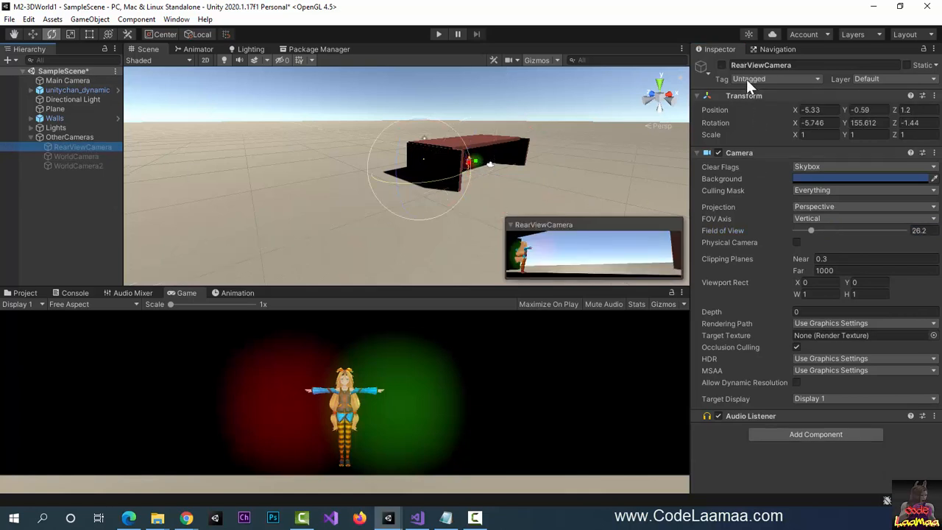
left_click(722, 65)
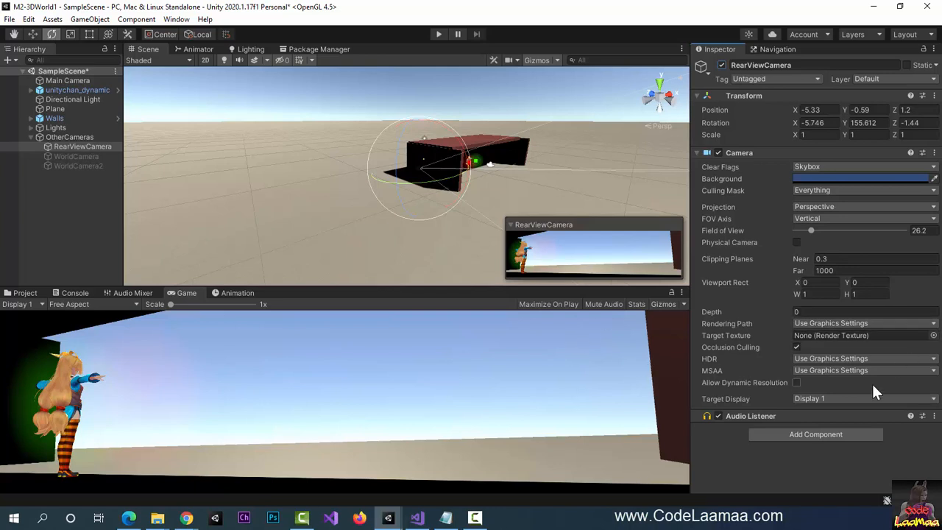
left_click(822, 436)
type("sky")
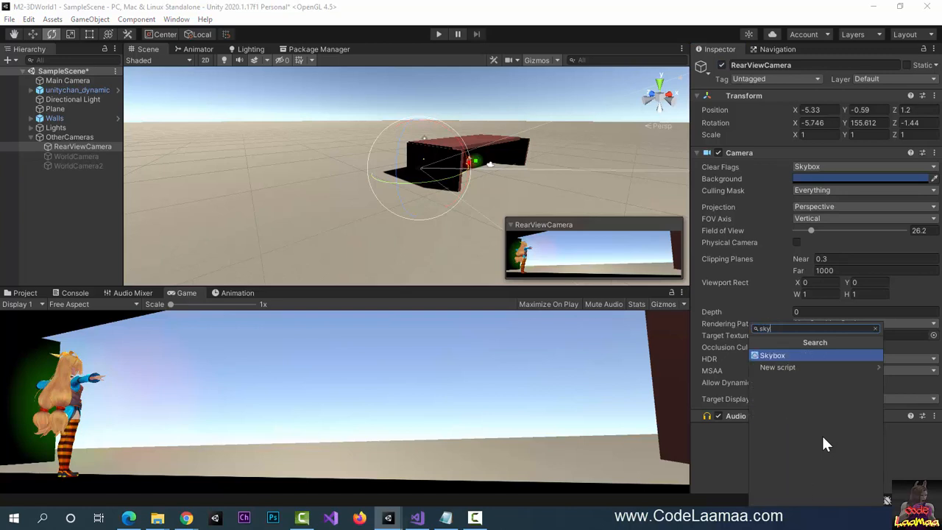
key("Return")
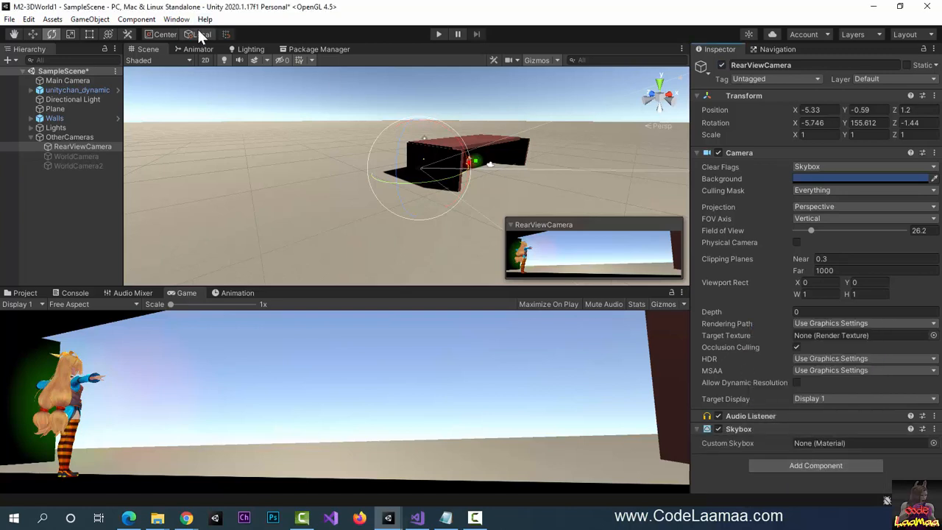
- Browse the rendering components without adding one, then bring up the project's asset folders
double_click(153, 11)
double_click(162, 11)
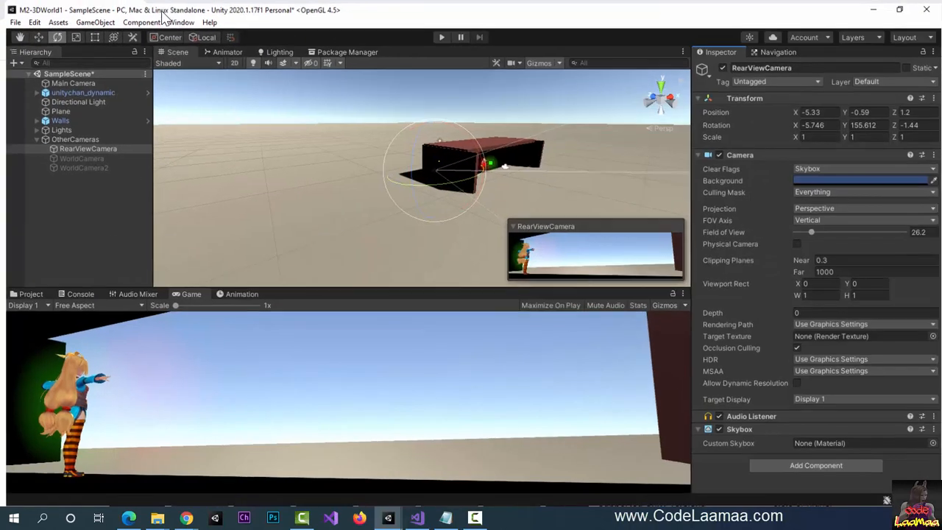
left_click(136, 19)
mouse_move(184, 126)
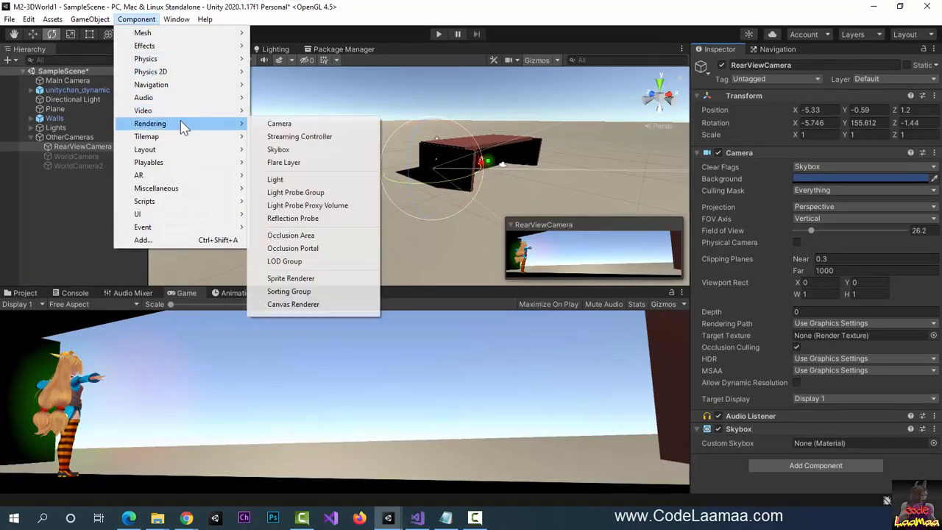
left_click(380, 10)
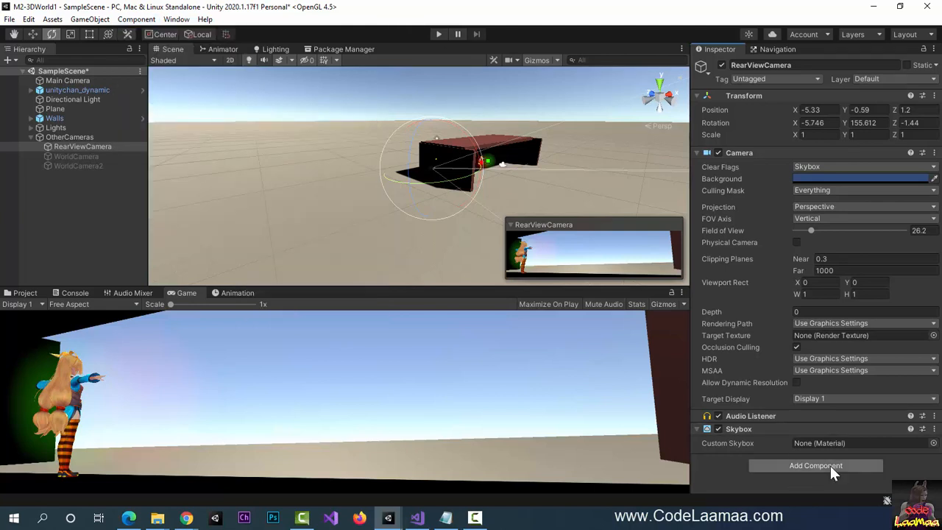
left_click(25, 292)
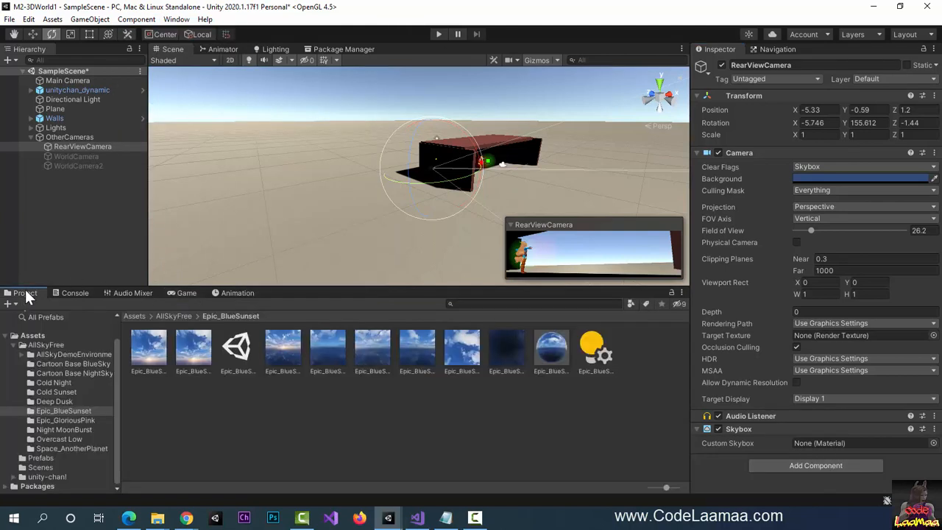
- Try Night MoonBurst, then Cold Night Equirect, as RearViewCamera's custom skybox, previewing each in Game view
left_click(75, 428)
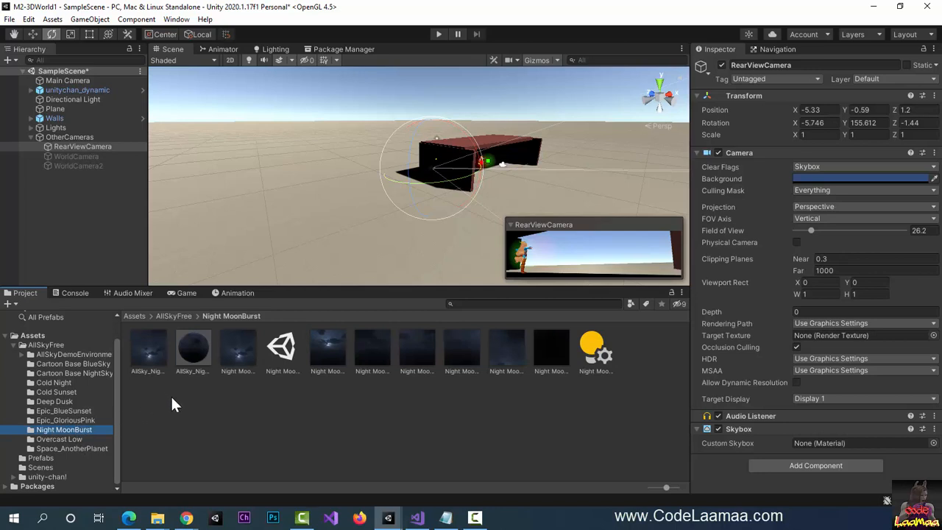
left_click_drag(145, 349, 802, 449)
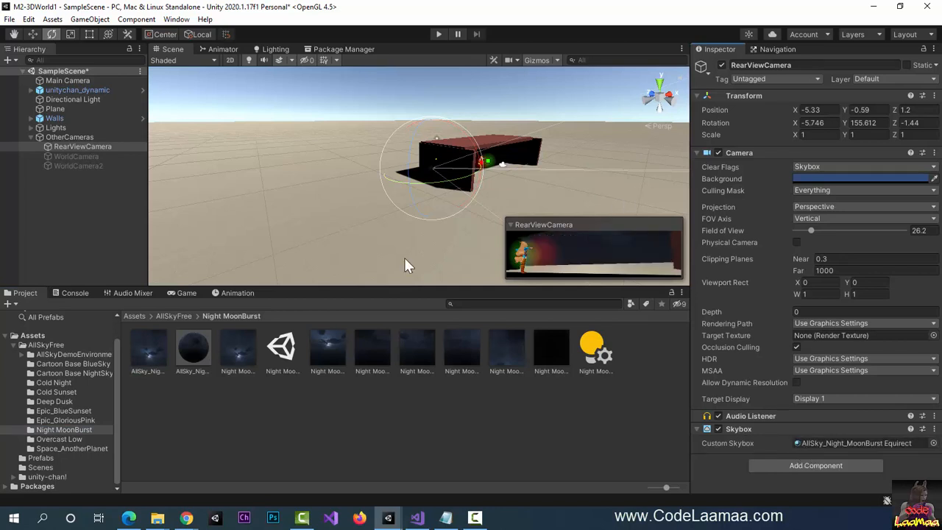
left_click(184, 293)
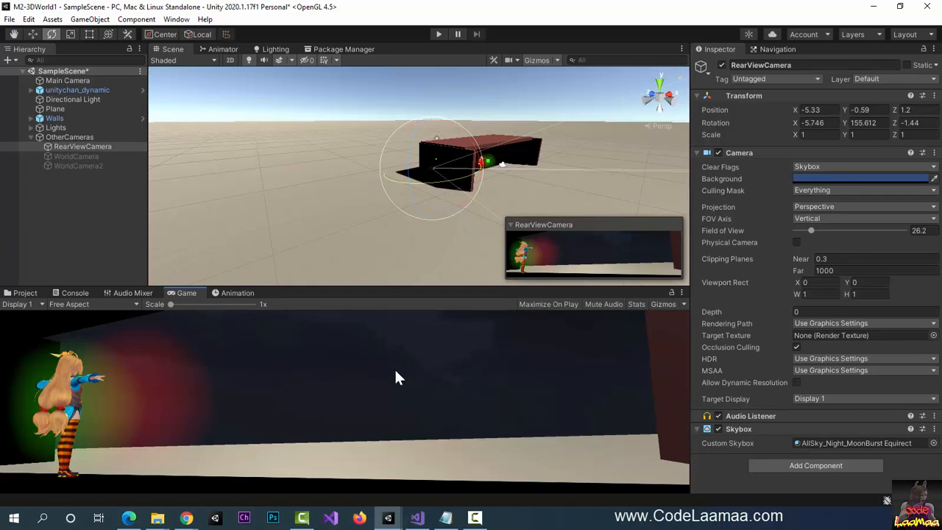
left_click(24, 293)
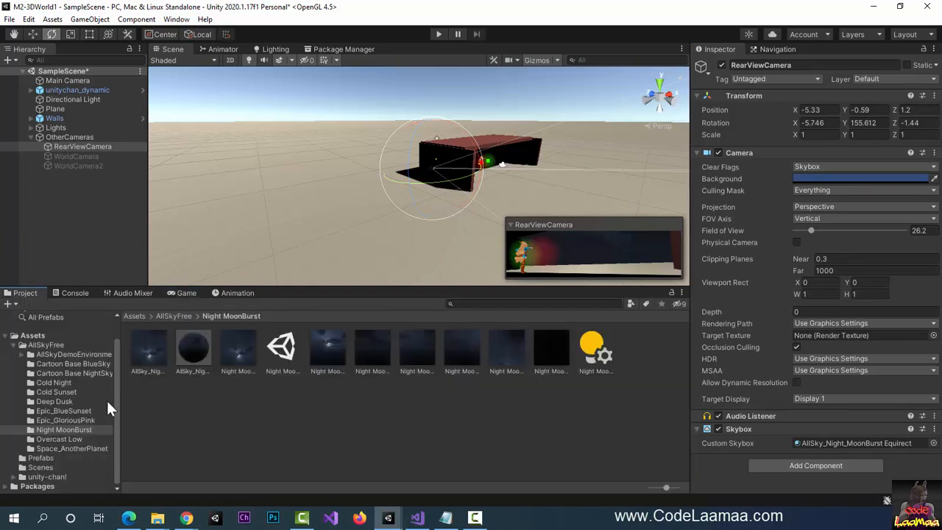
left_click(58, 382)
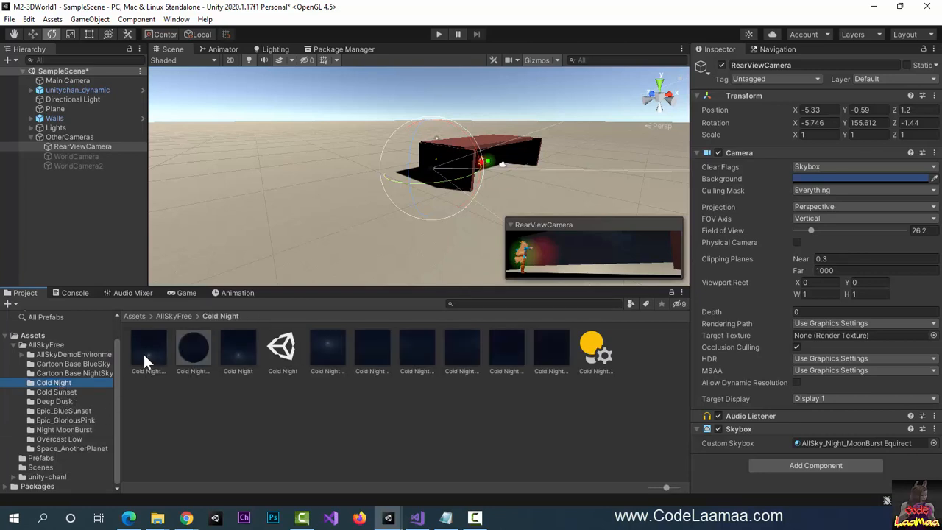
left_click_drag(145, 353, 812, 444)
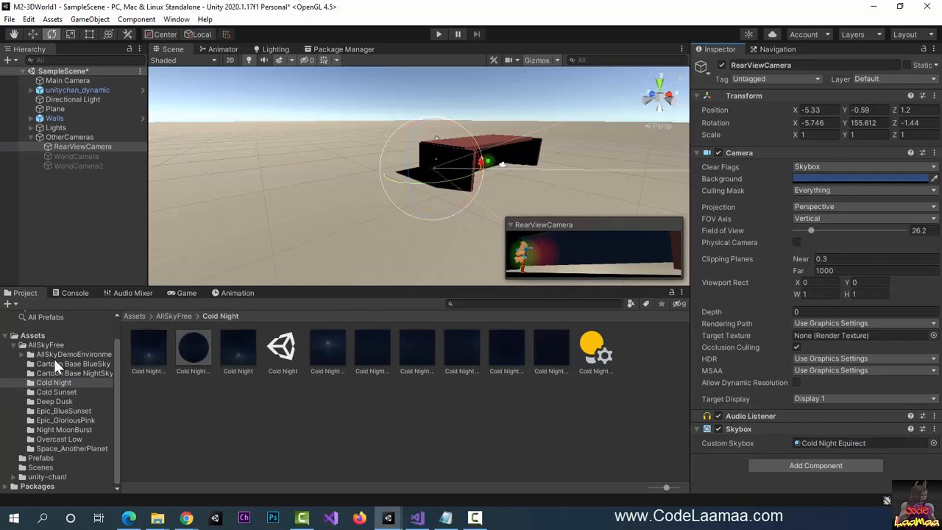
left_click(182, 293)
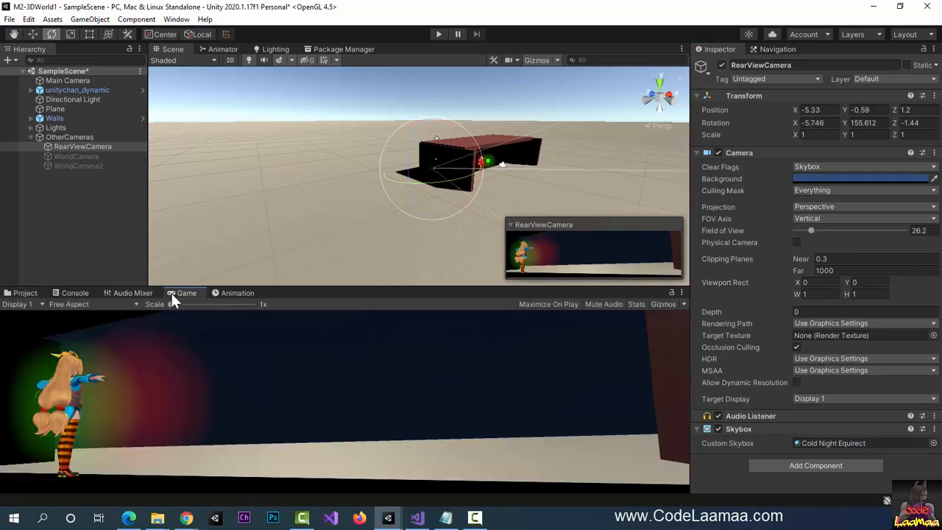
left_click(28, 294)
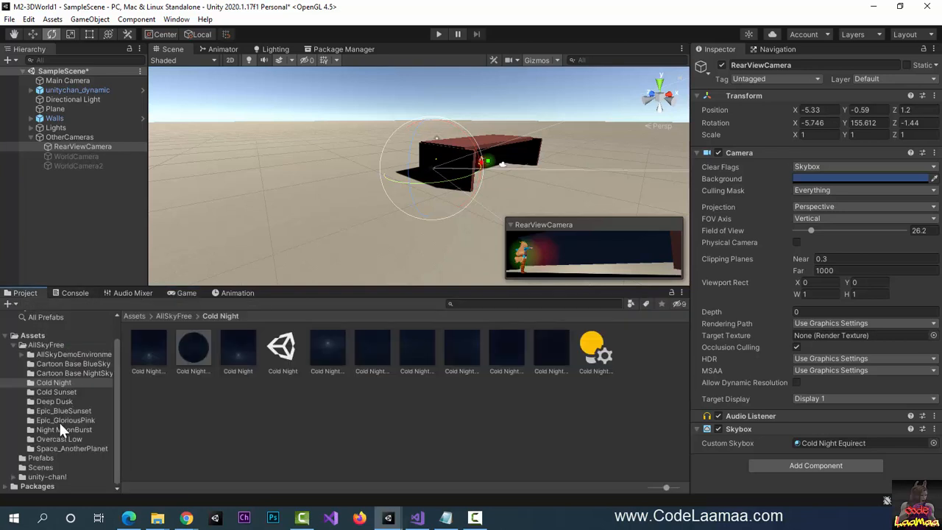
- Try Space_AnotherPlanet and Night Moon Burst, then settle on Cold Night and preview it
left_click(60, 449)
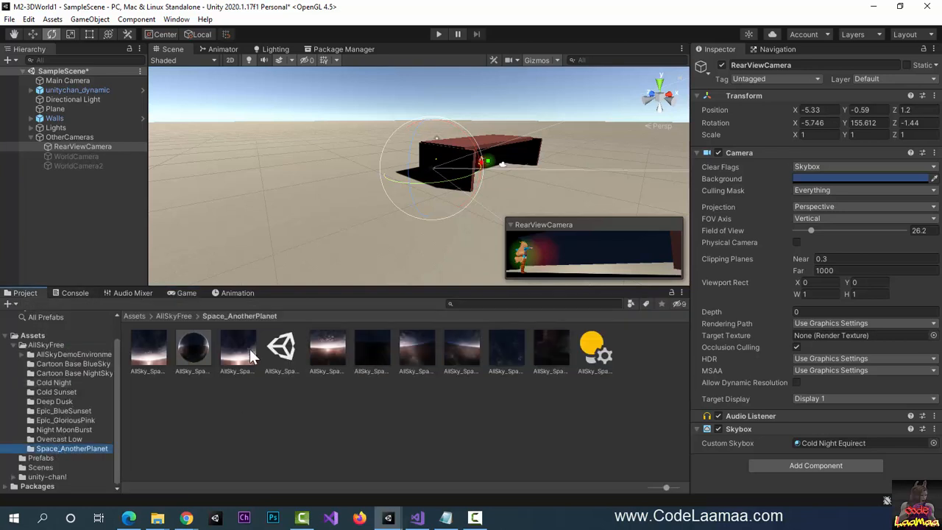
left_click_drag(144, 355, 804, 449)
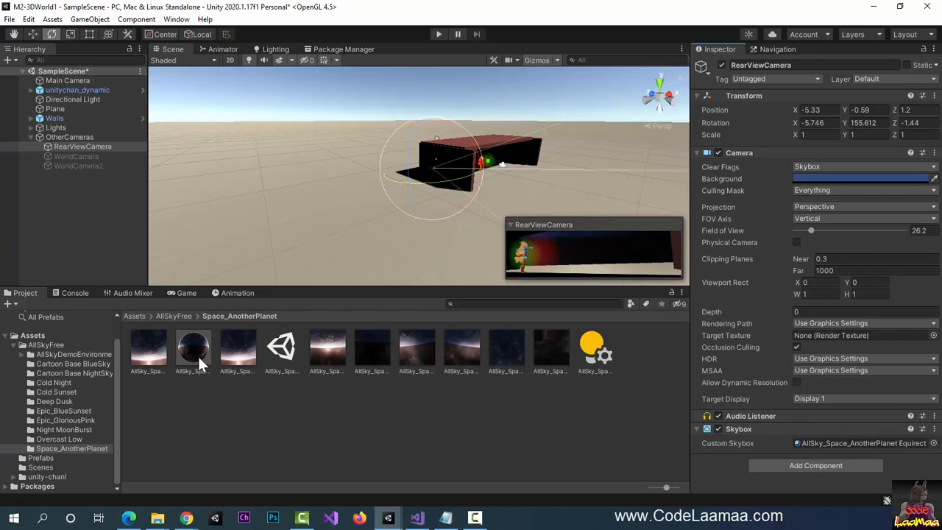
left_click(57, 429)
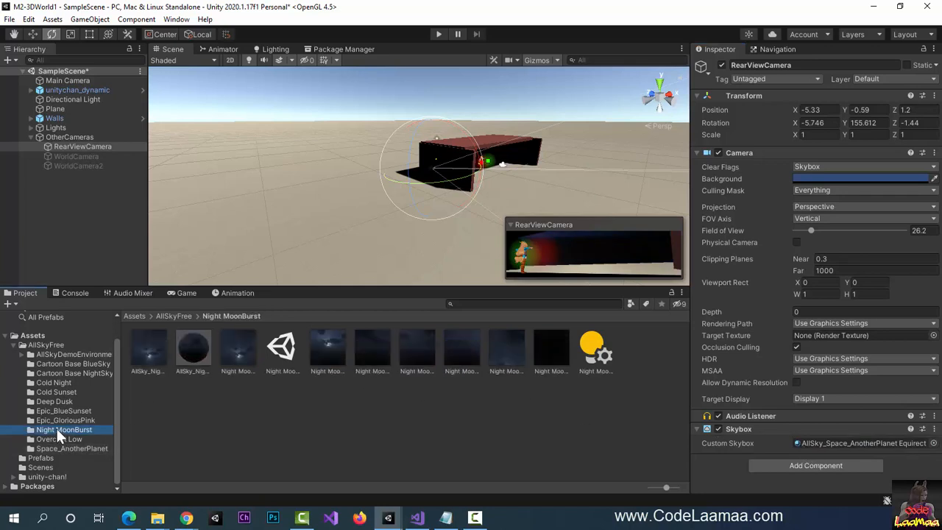
left_click_drag(242, 344, 819, 449)
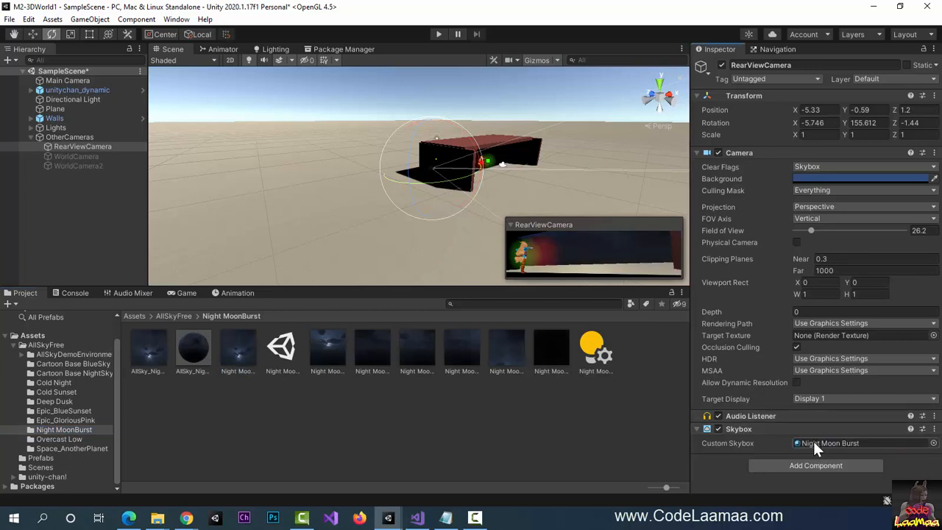
left_click(65, 382)
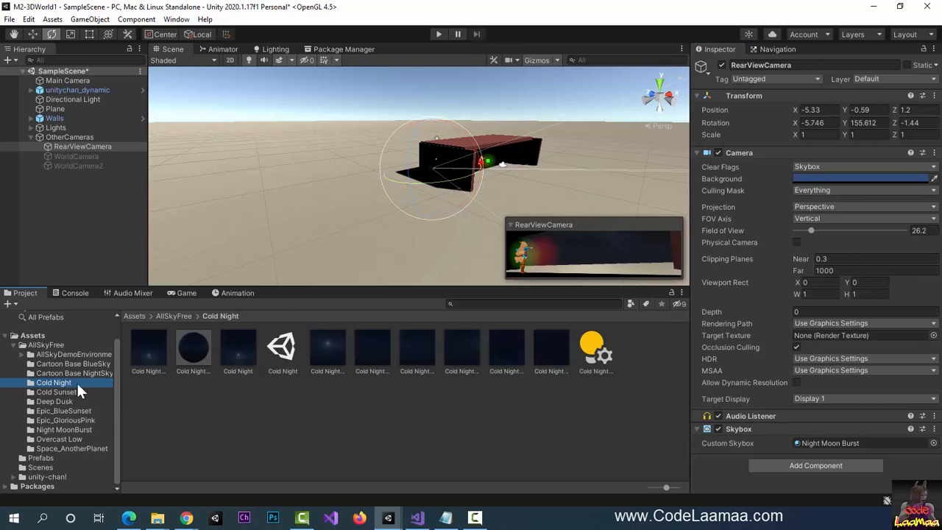
left_click_drag(238, 346, 823, 444)
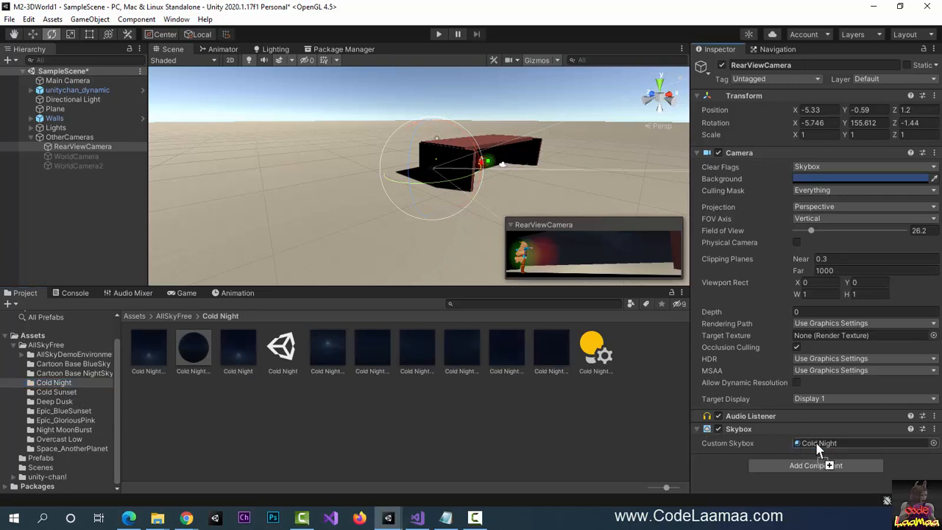
left_click(184, 292)
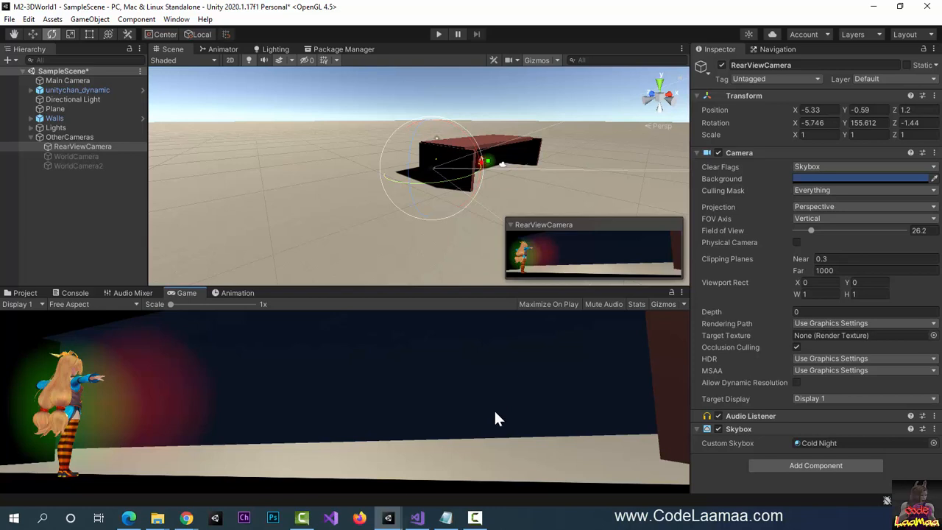
- Select and enable WorldCamera, and open the Space_AnotherPlanet skybox folder
left_click(86, 155)
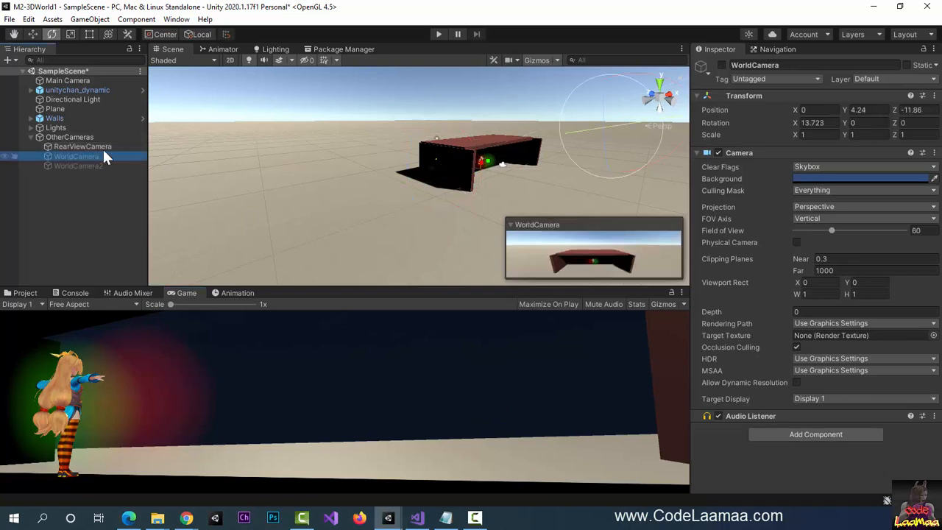
left_click(721, 64)
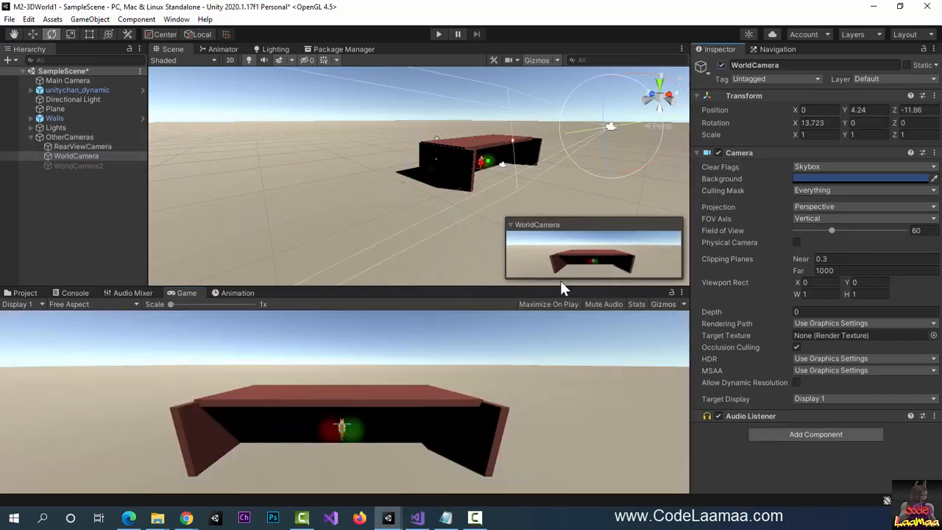
left_click(25, 293)
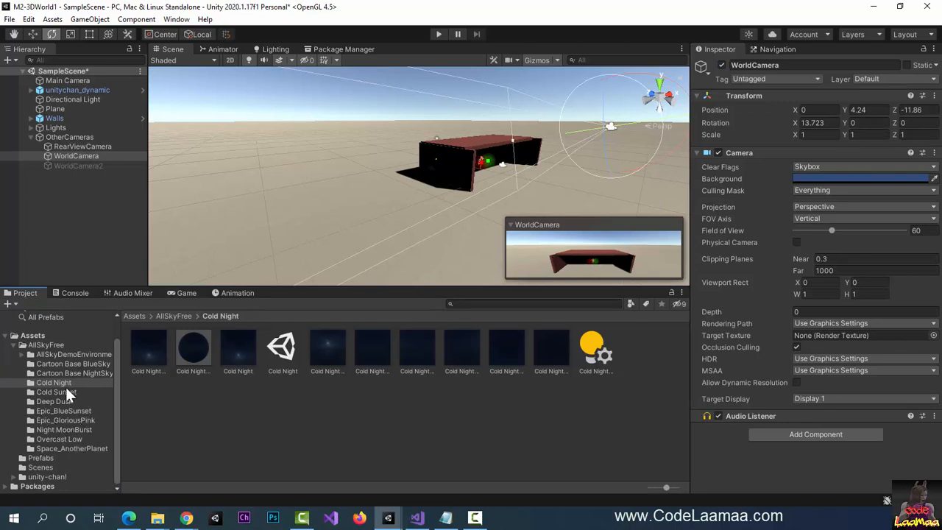
left_click(63, 449)
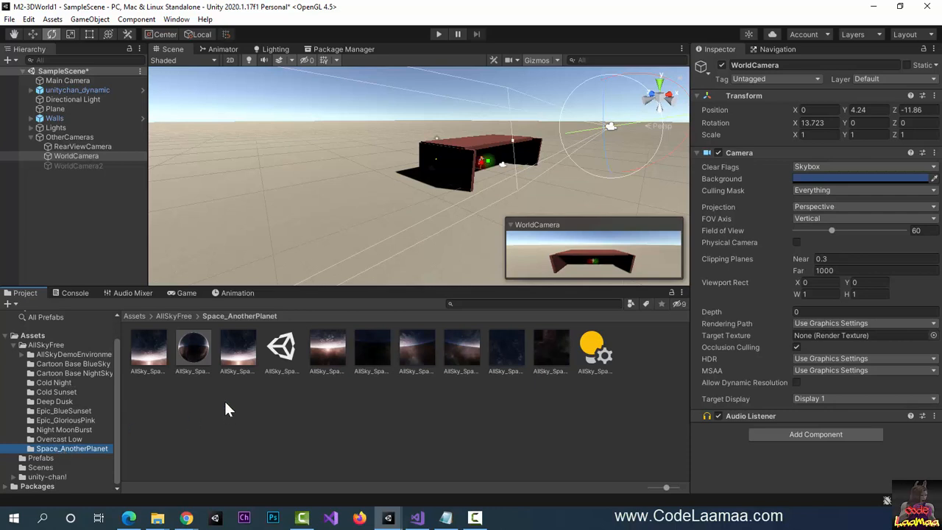
- Add a Skybox to WorldCamera using AllSky_Space_AnotherPlanet Equirect and preview it in Game view
left_click(825, 434)
type("skybox")
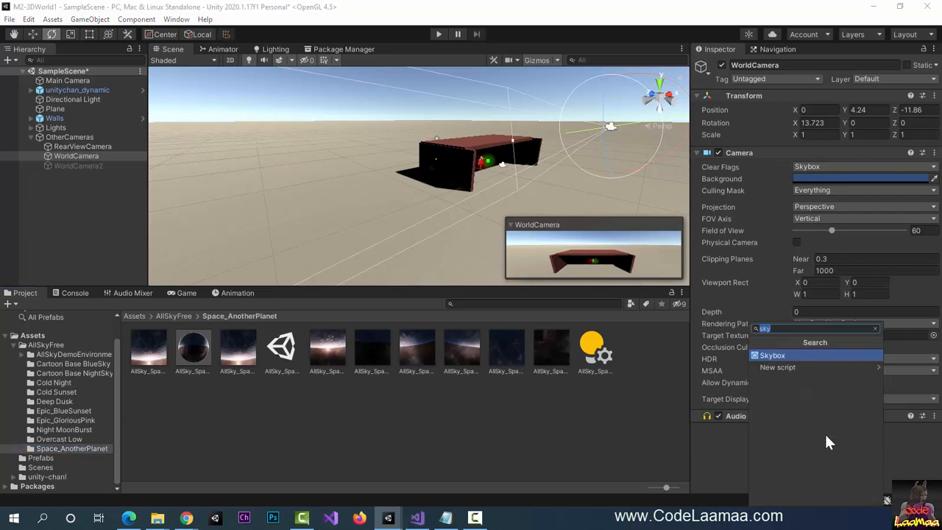
key("Return")
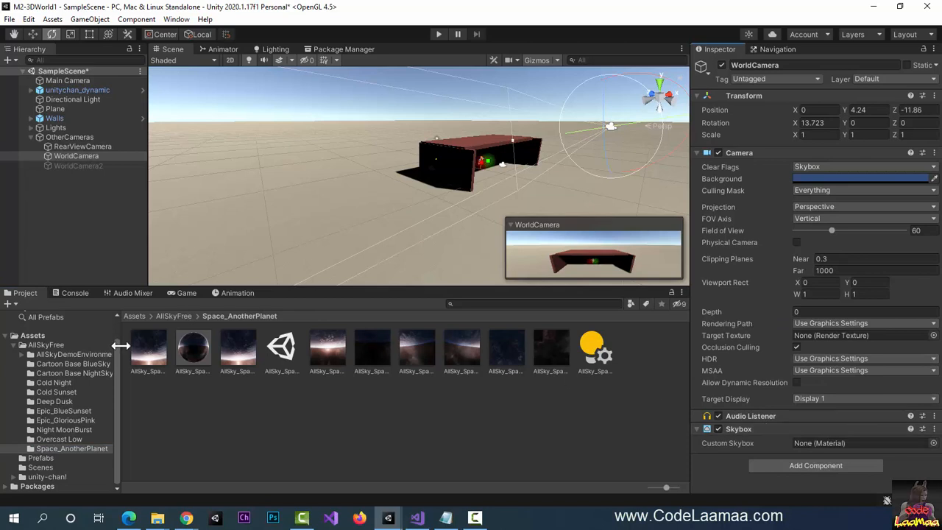
left_click_drag(192, 346, 810, 440)
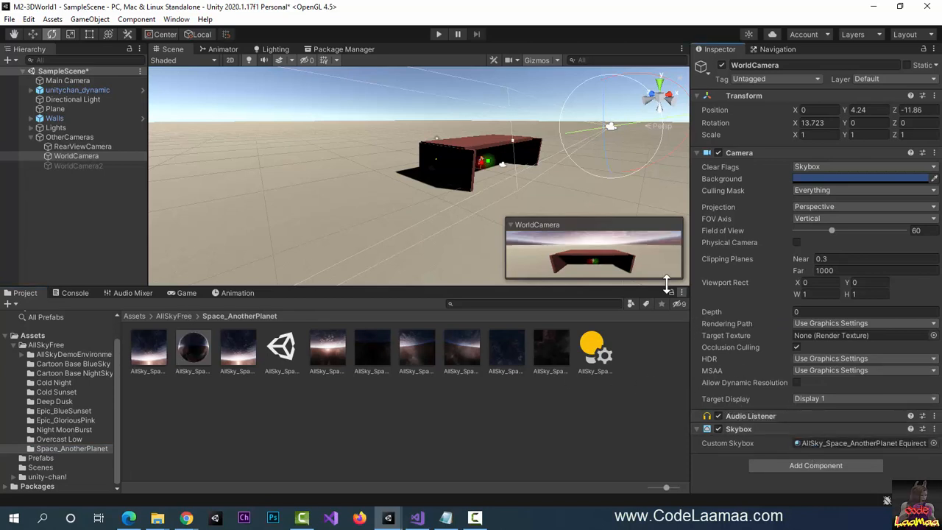
left_click(184, 293)
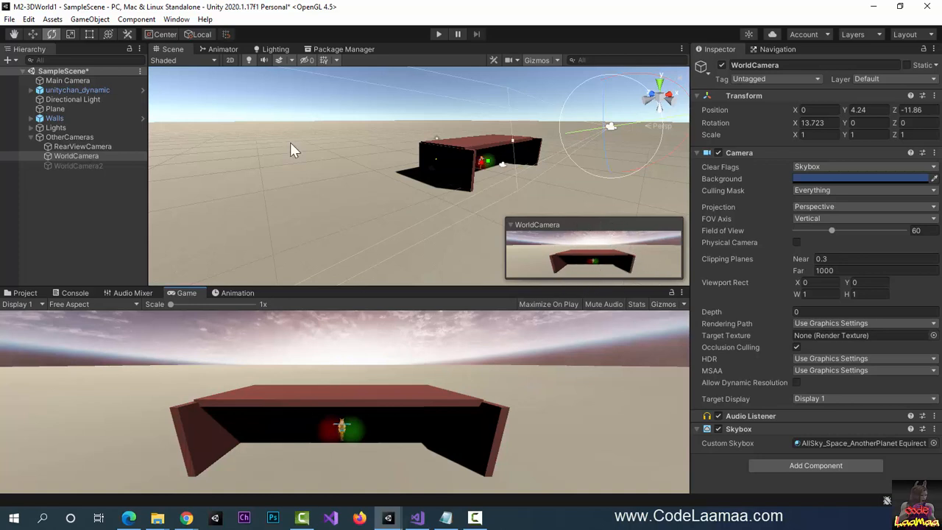
left_click(91, 166)
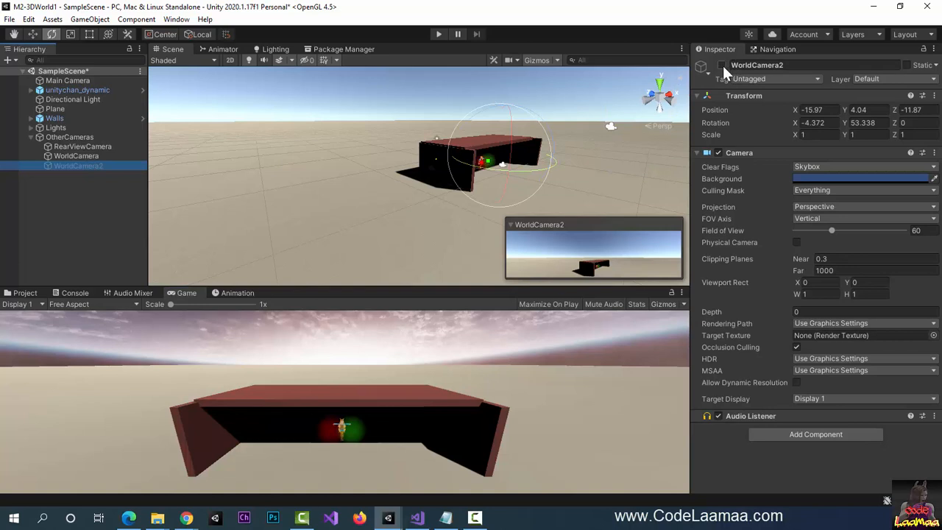
- Enable WorldCamera2 and add a Skybox component to it
left_click(722, 65)
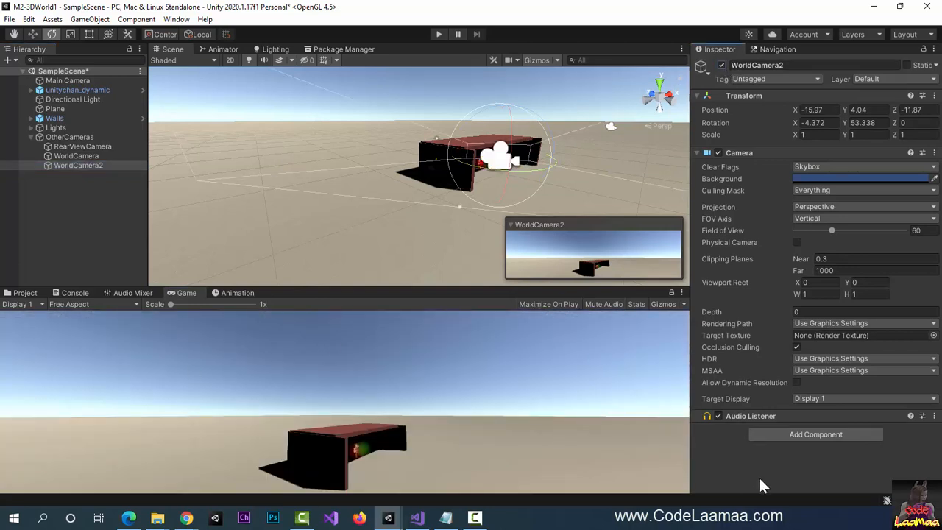
left_click(790, 434)
type("sky")
left_click(774, 357)
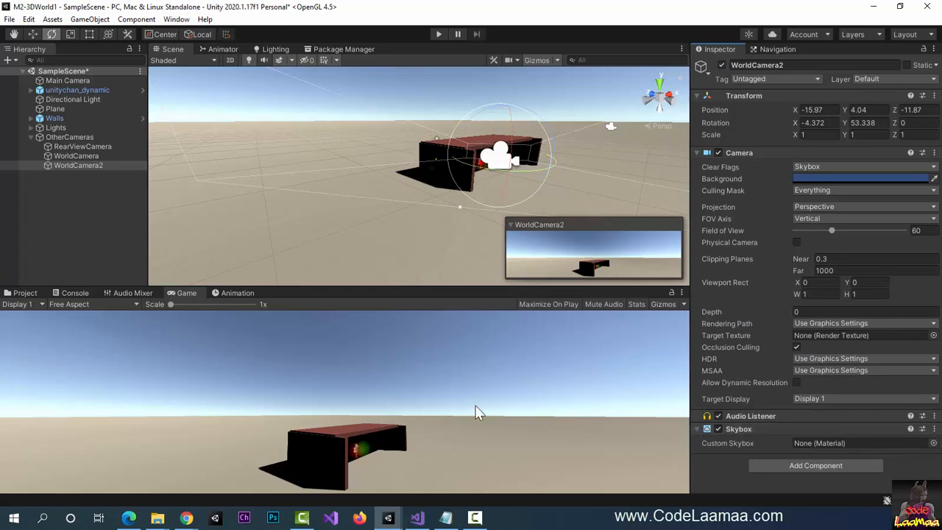
- Assign Deep Dusk Equirect as WorldCamera2's custom skybox, preview it, and enter Play mode
left_click(27, 293)
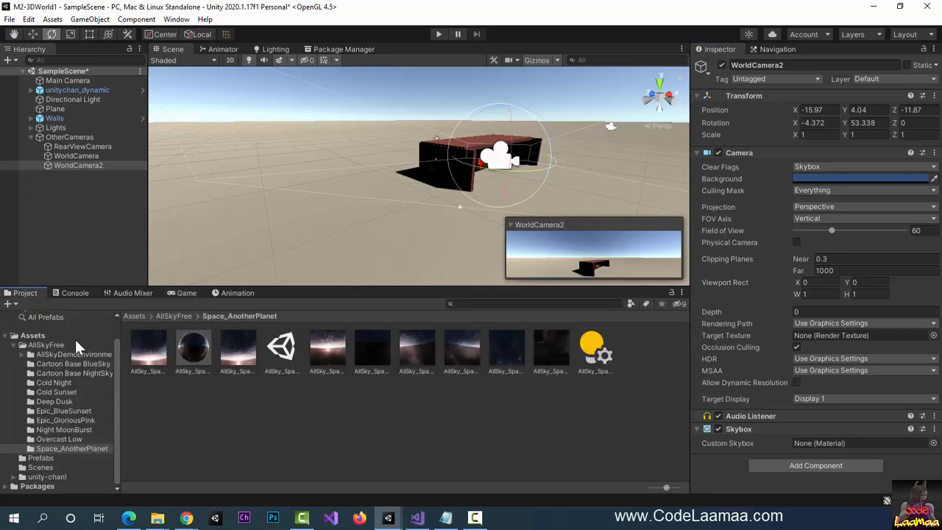
left_click(67, 420)
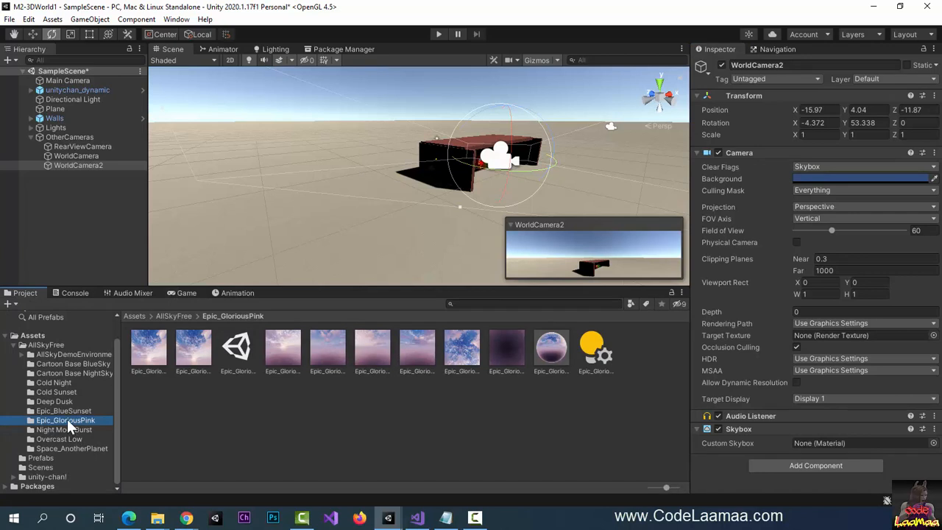
left_click(60, 410)
left_click(56, 401)
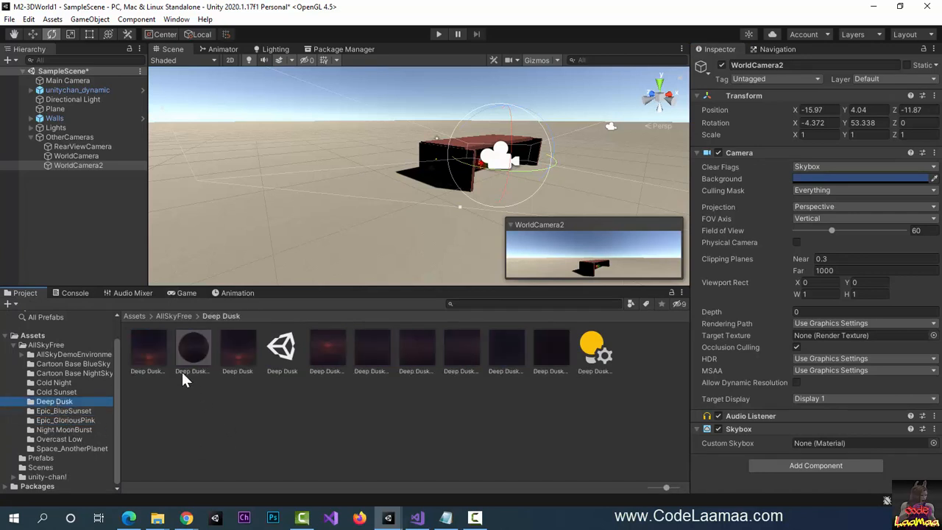
left_click_drag(157, 357, 829, 445)
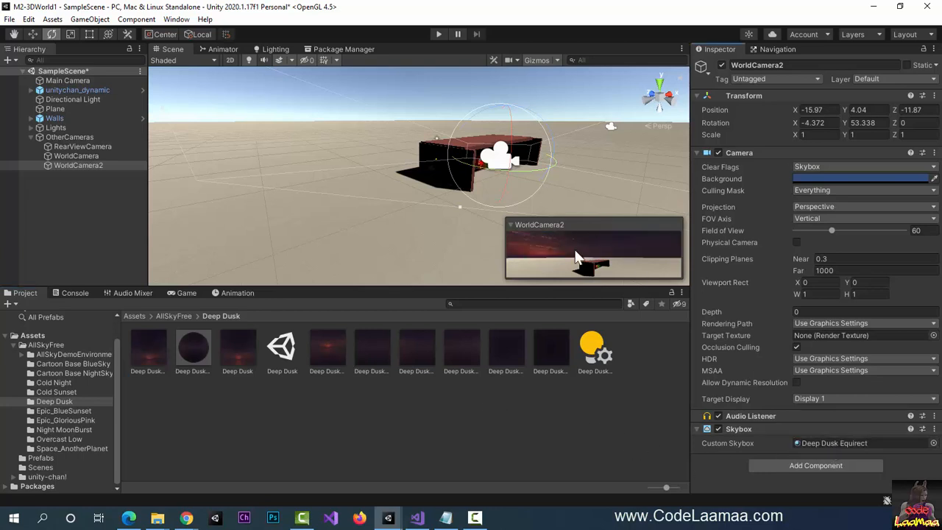
left_click(181, 293)
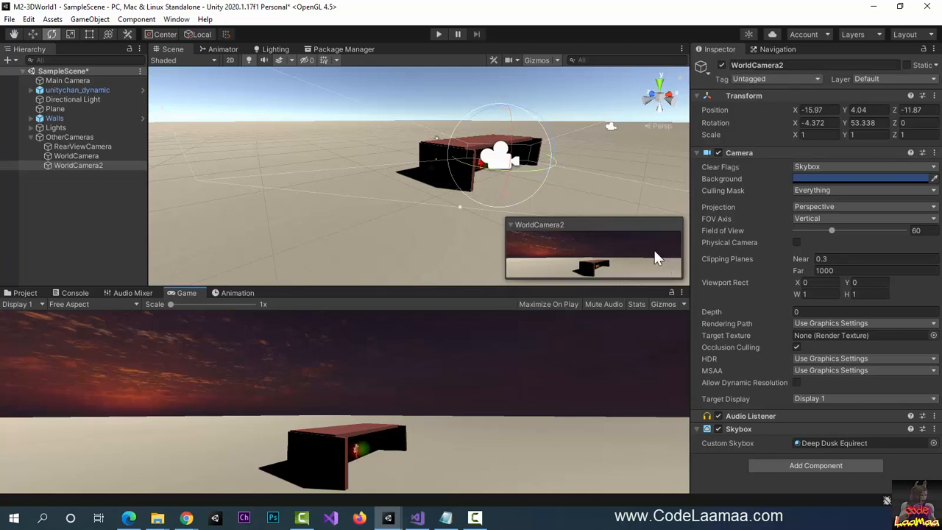
left_click(437, 33)
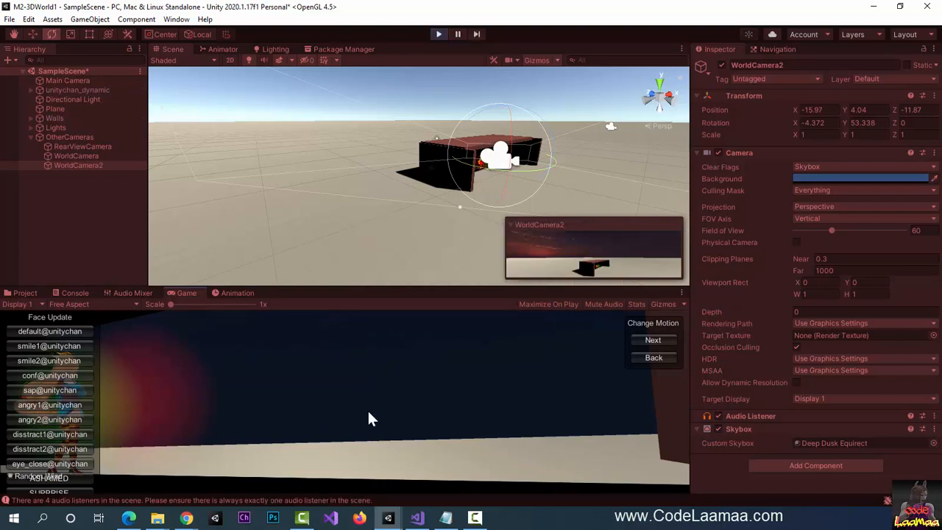
- Check WorldCamera's and RearViewCamera's skybox settings, then exit Play mode
left_click(90, 155)
left_click(84, 145)
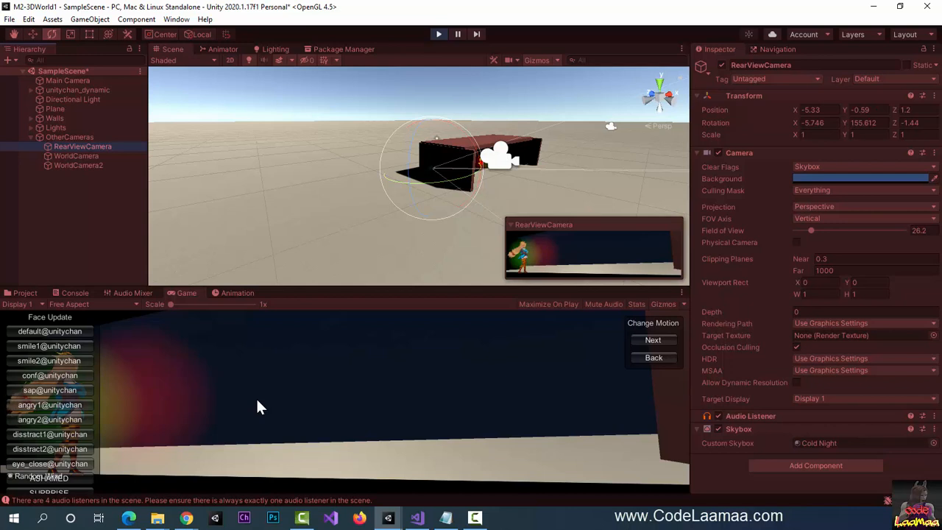
left_click(439, 35)
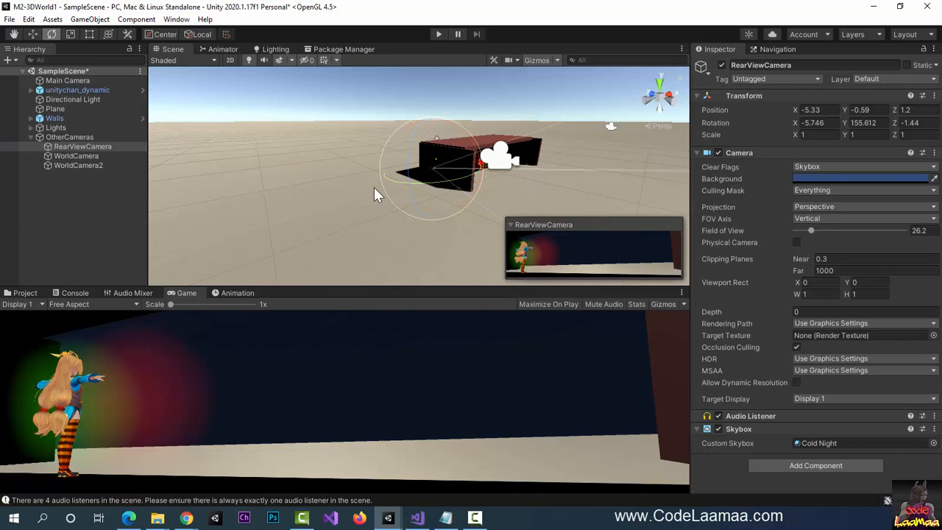
- Create a folder named Scripts in the top-level Assets folder
left_click(22, 293)
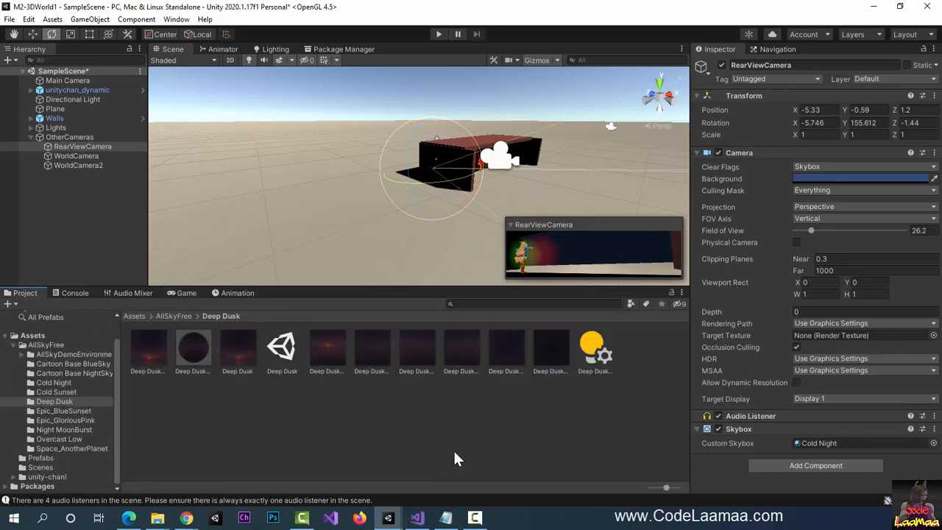
left_click(38, 335)
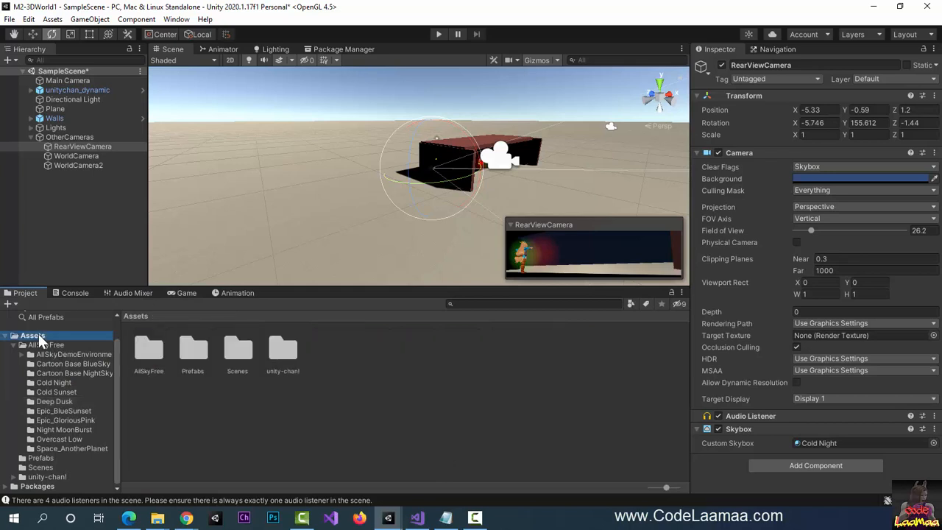
right_click(343, 368)
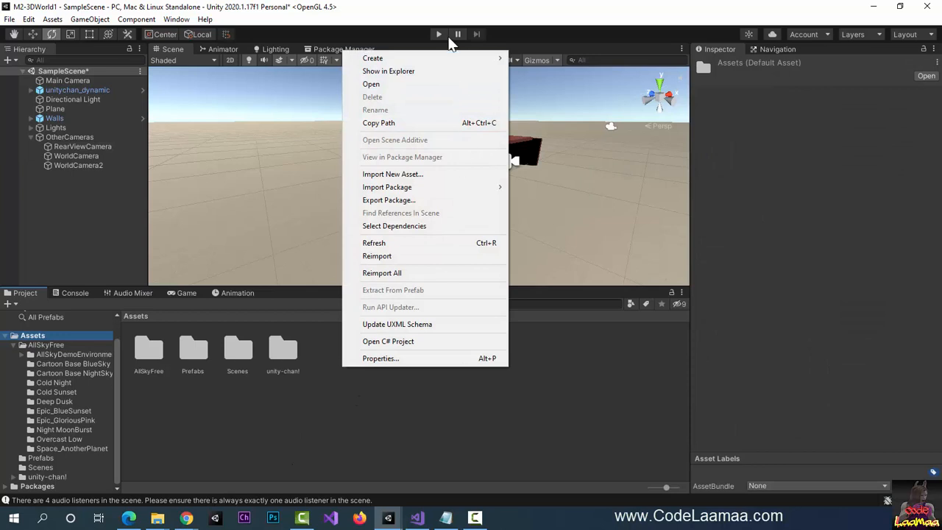
mouse_move(446, 58)
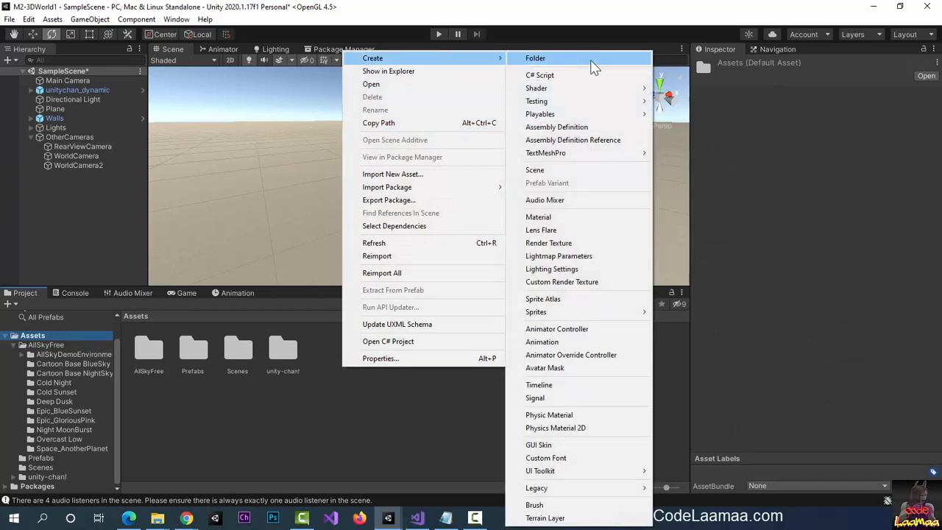
left_click(591, 60)
type("Scripts")
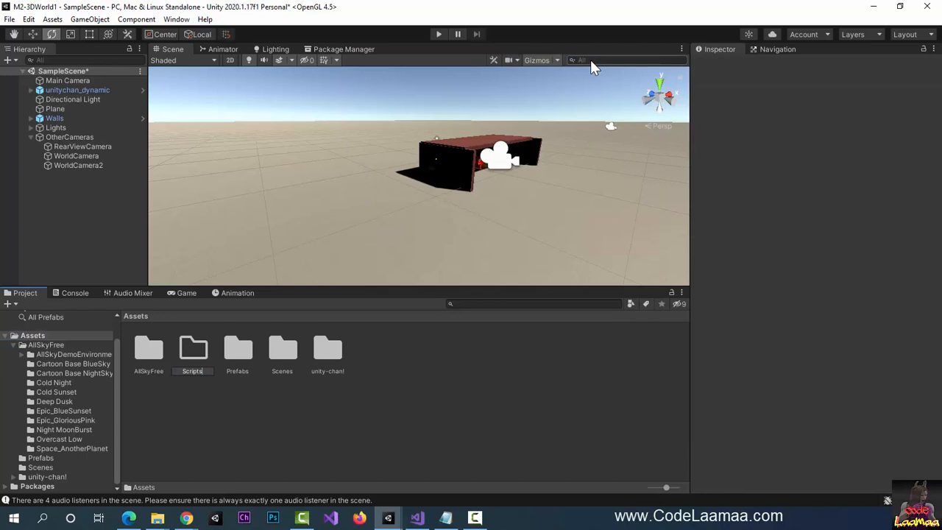
key("Return")
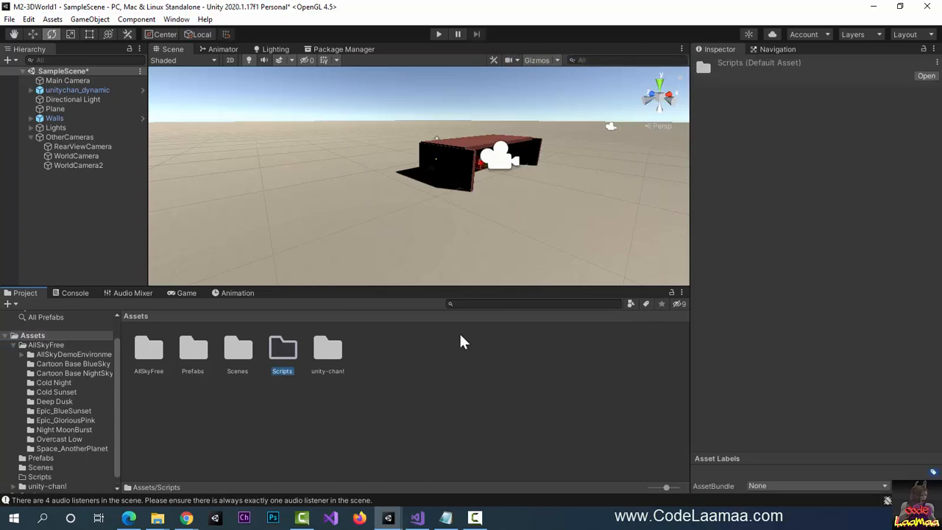
- Inside Scripts, create a C# script named CameraControllerScript
double_click(279, 345)
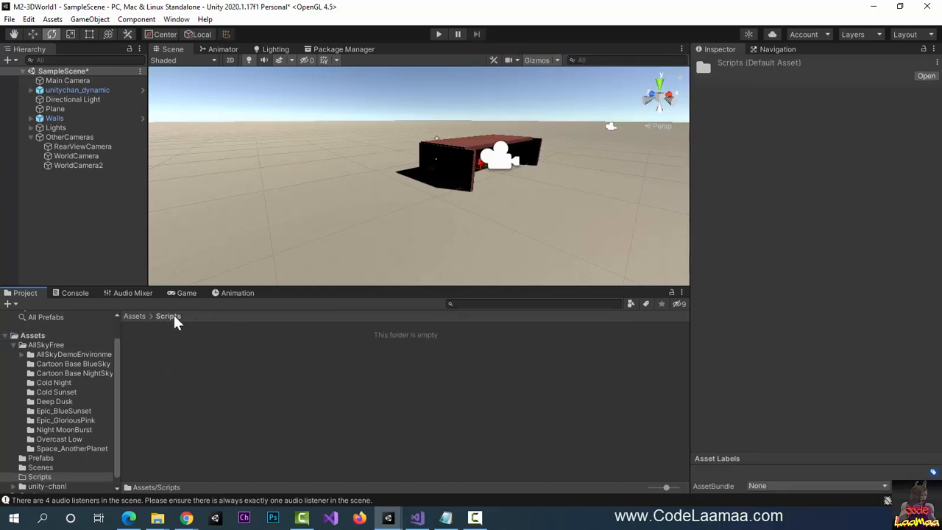
right_click(209, 344)
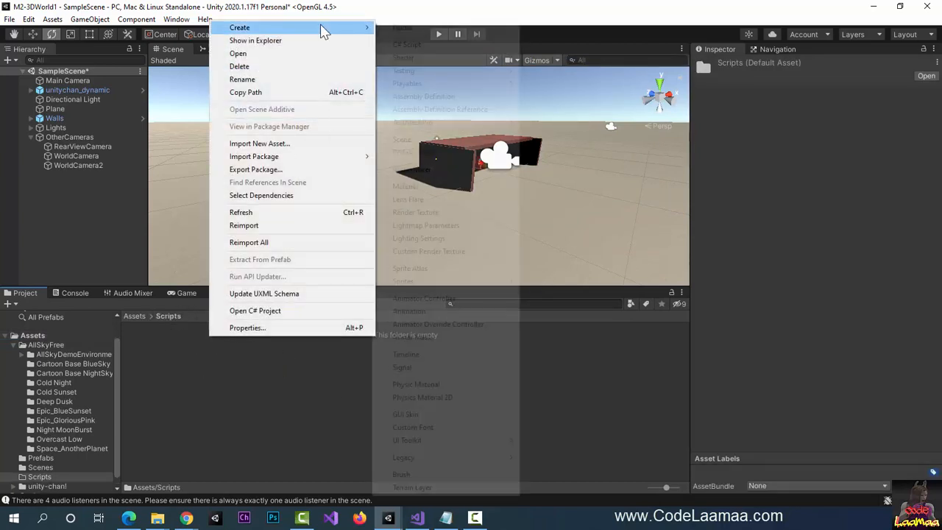
mouse_move(348, 37)
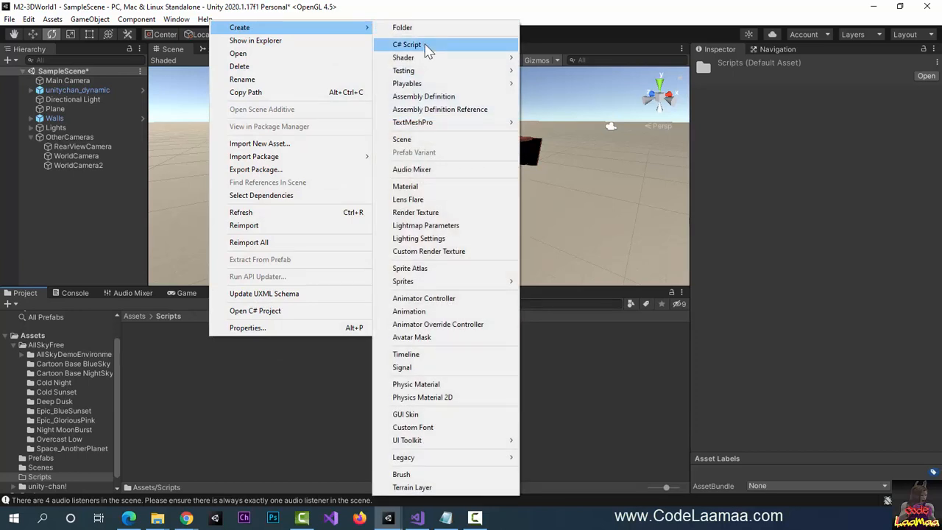
left_click(427, 46)
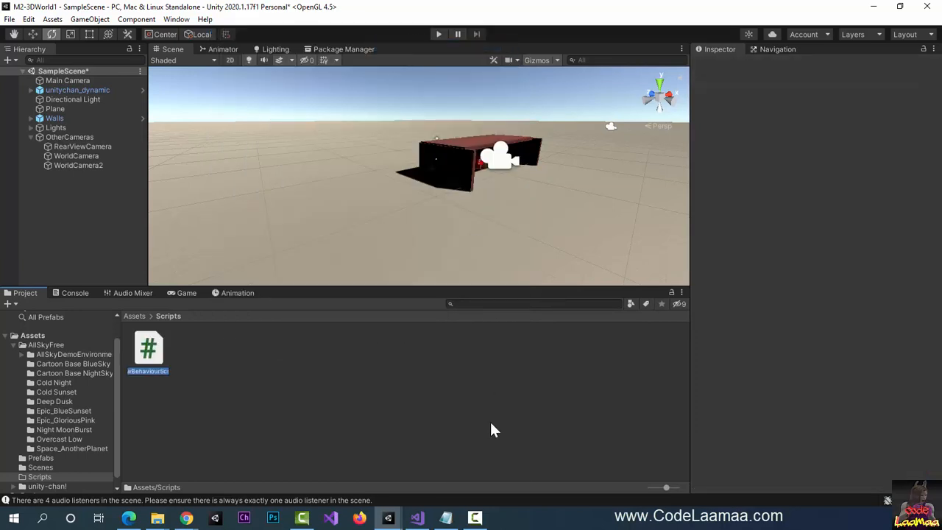
type("CameraContro")
type("llerScript")
key("Return")
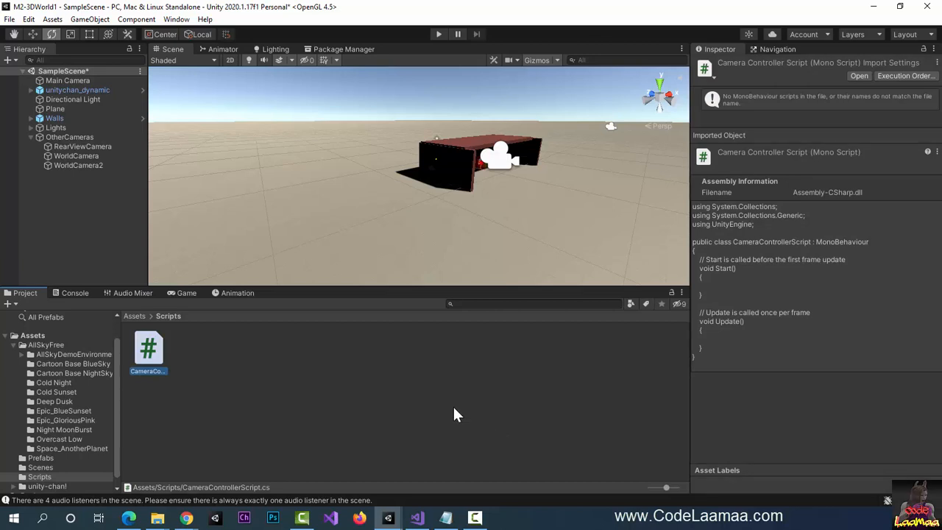
- Open CameraControllerScript in Visual Studio and select it under Assets > Scripts in Solution Explorer
double_click(149, 351)
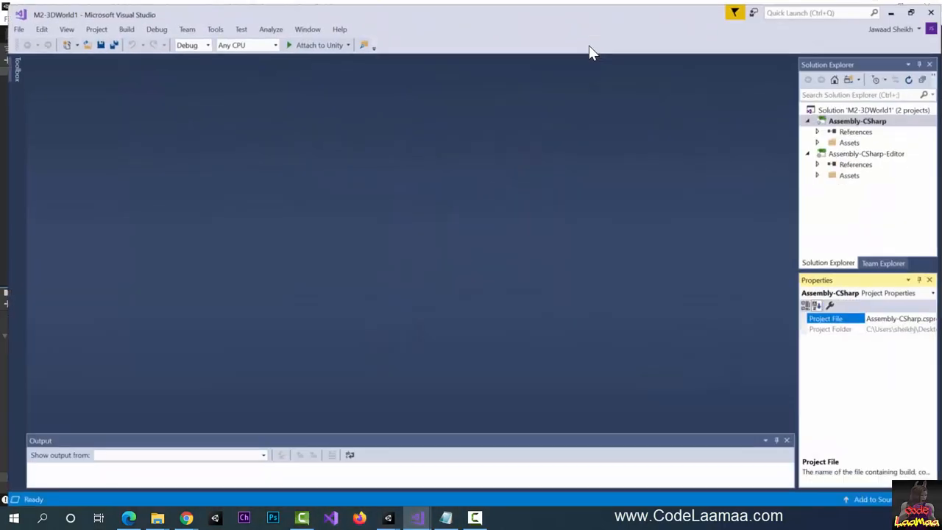
left_click(818, 140)
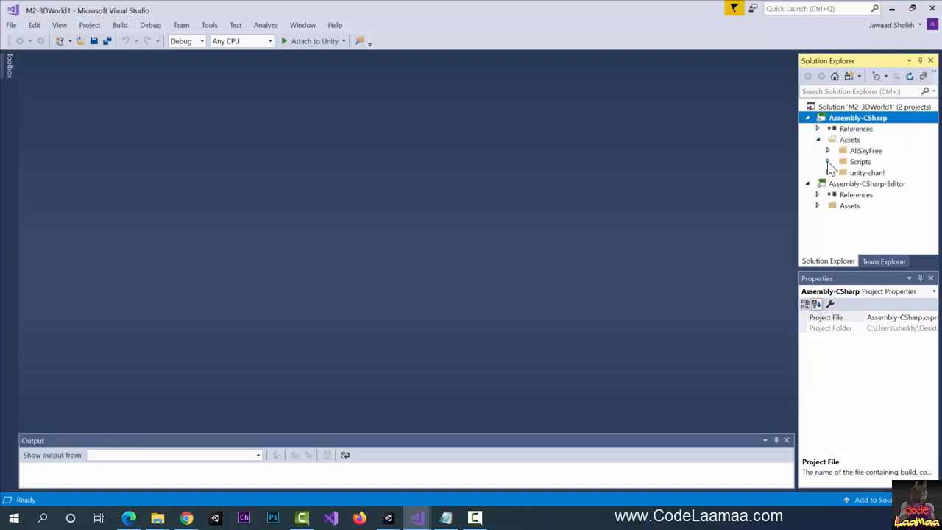
left_click(828, 162)
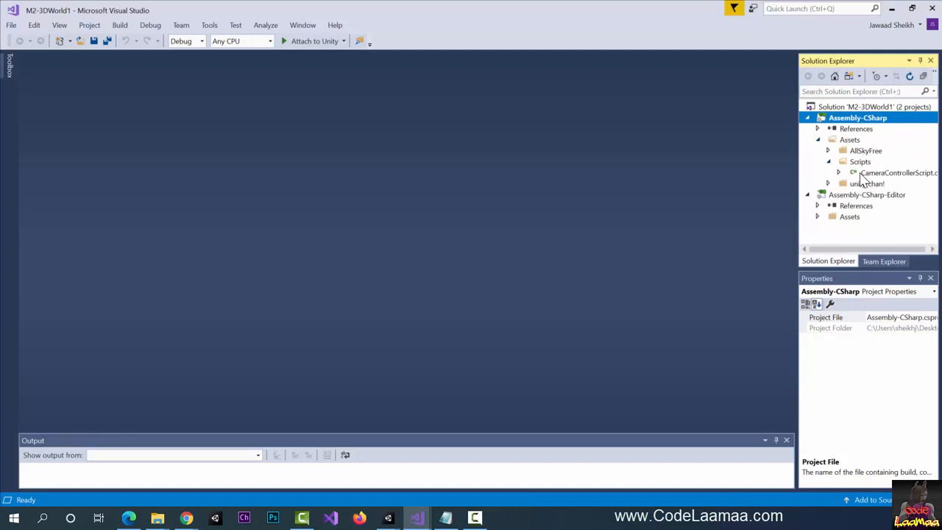
left_click(922, 175)
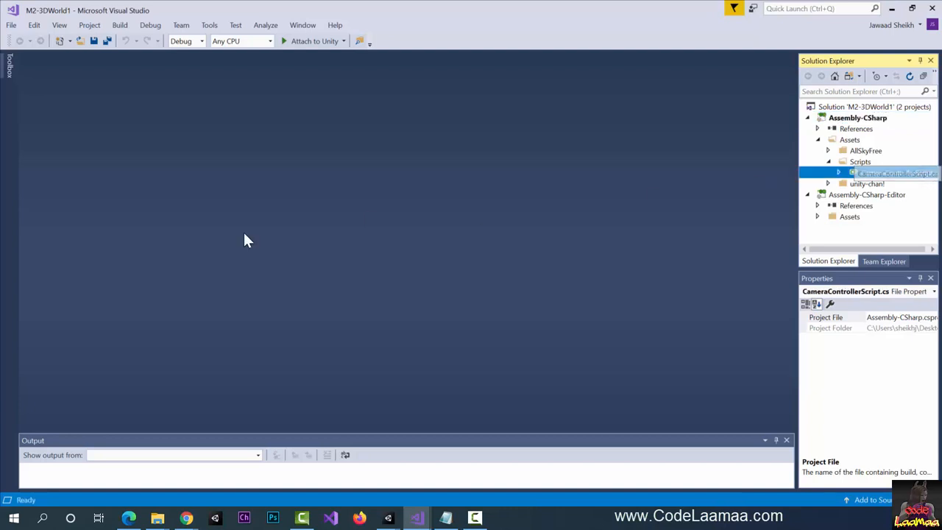
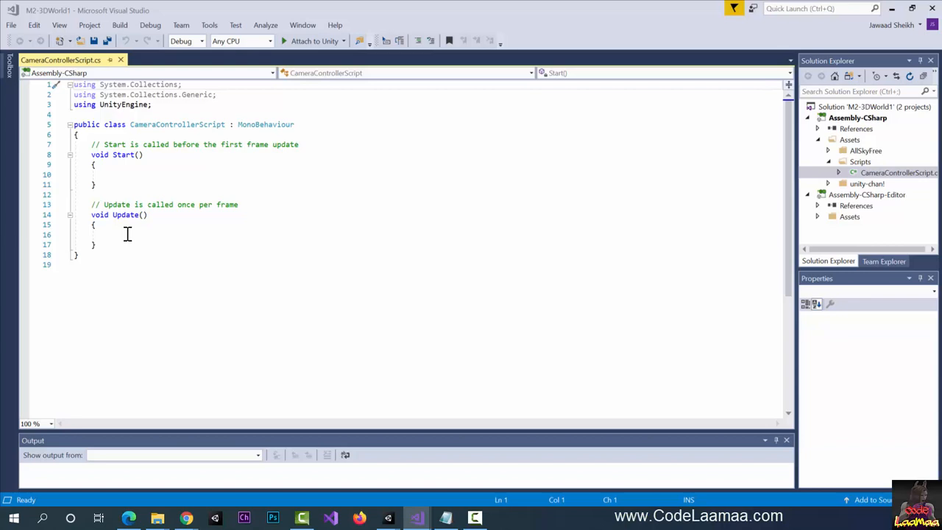
- Insert blank lines right after the CameraControllerScript class's opening brace, above Start()
left_click(128, 234)
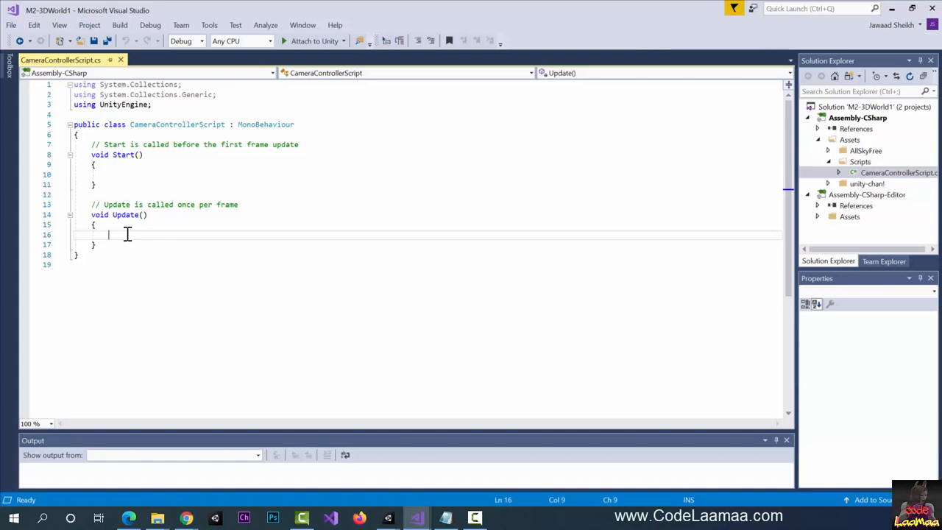
left_click(126, 135)
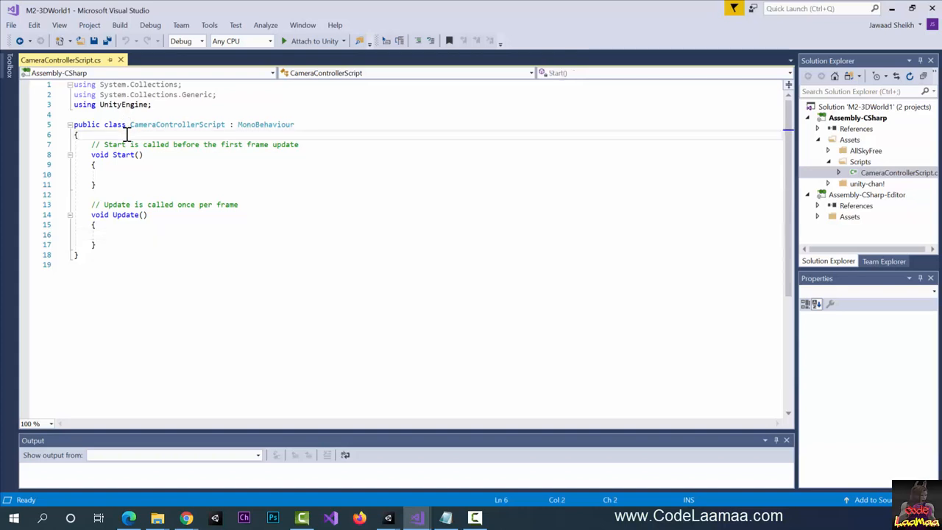
key("Return")
key("Return")
key("Return")
key("Up")
key("Up")
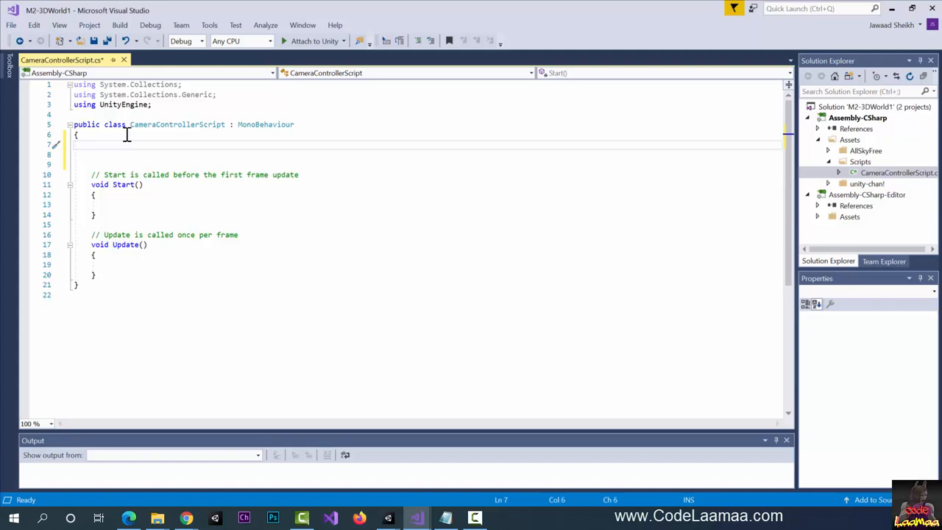
- Declare fields 'public Camera[] cams;' and 'int camNum = 0;', leaving blank lines above Start()
type("public C")
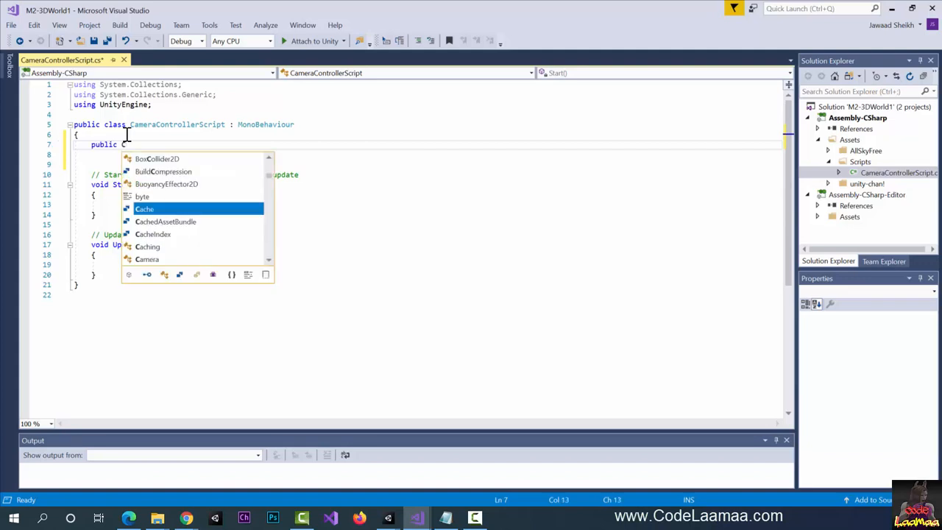
type("amera")
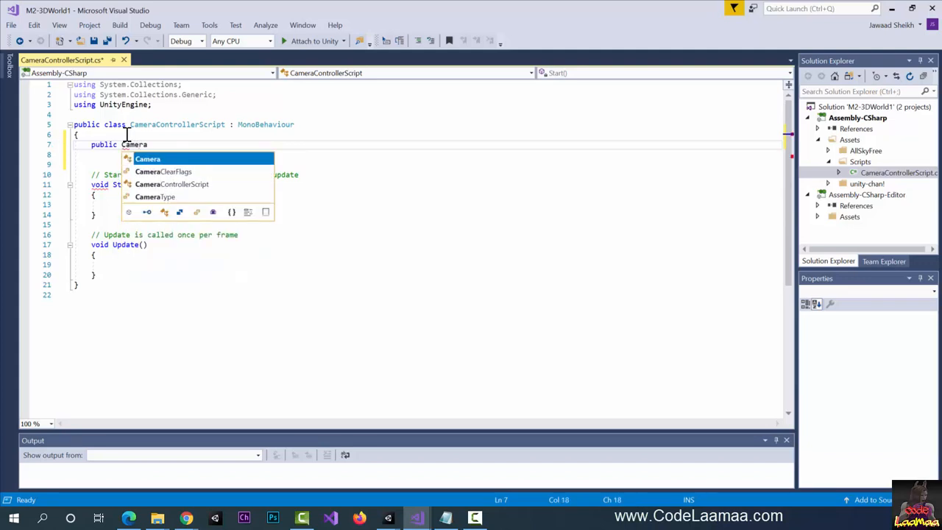
type("[] ")
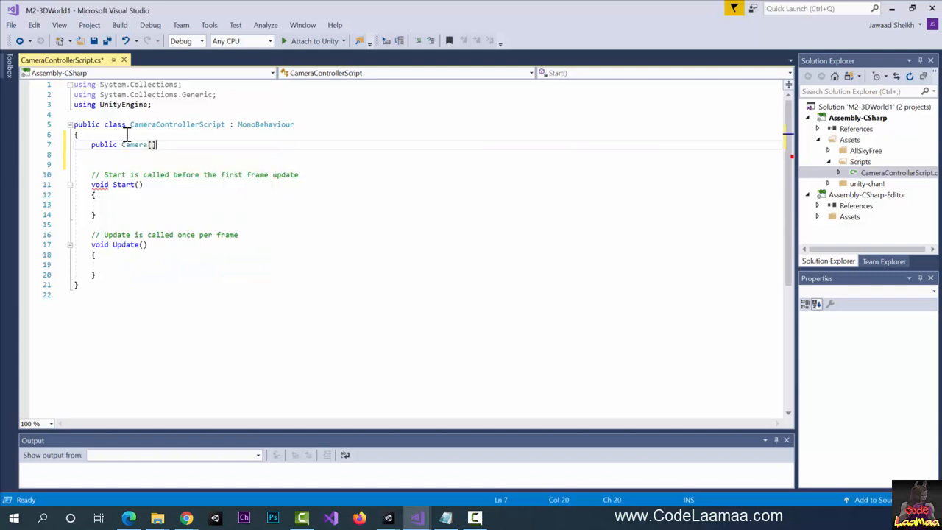
type("cams;")
key("Return")
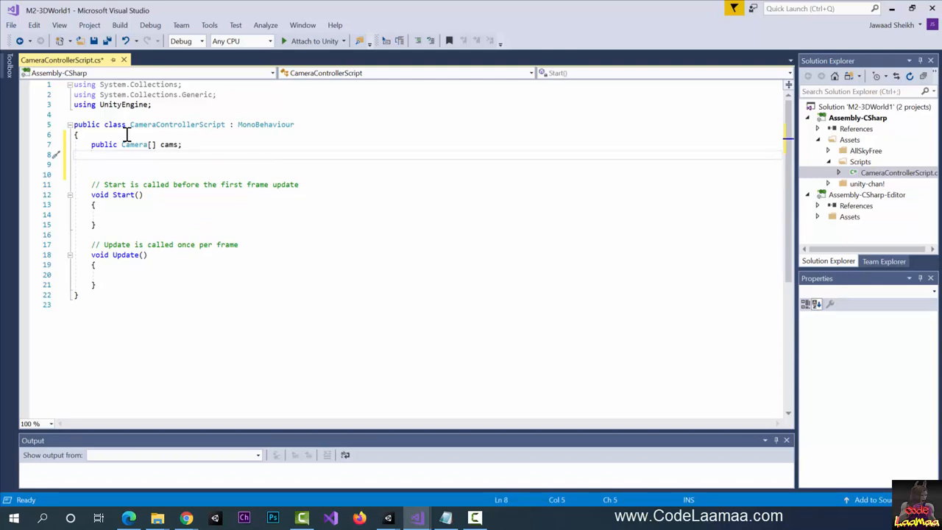
type("int camNum = 0;")
left_click(215, 171)
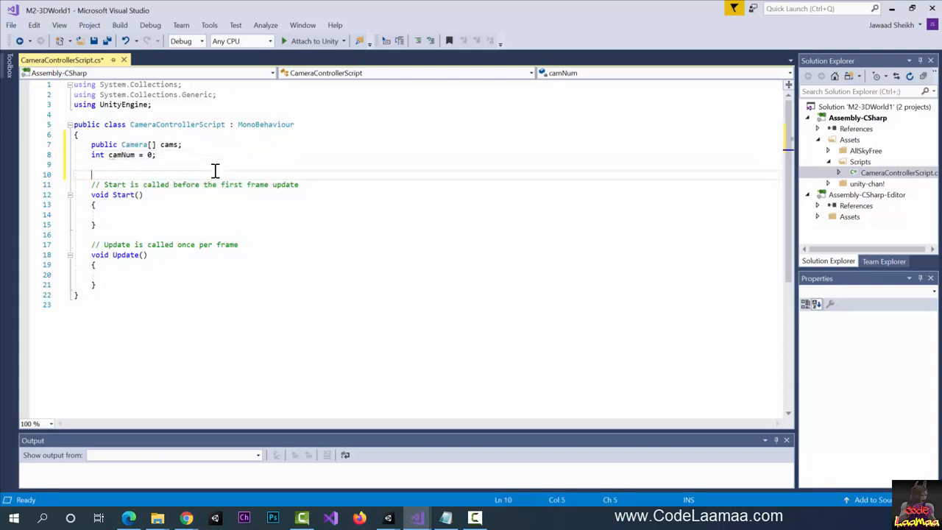
key("Return")
key("Return")
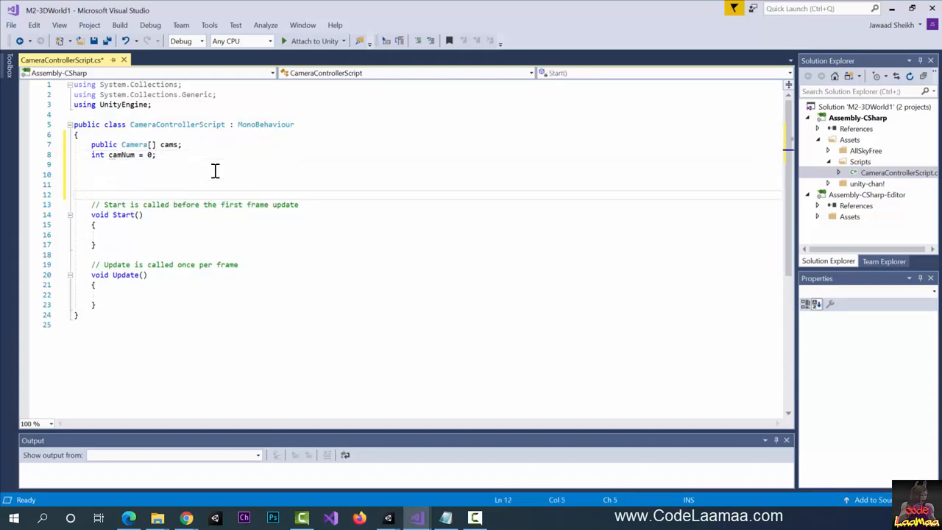
key("Up")
key("Up")
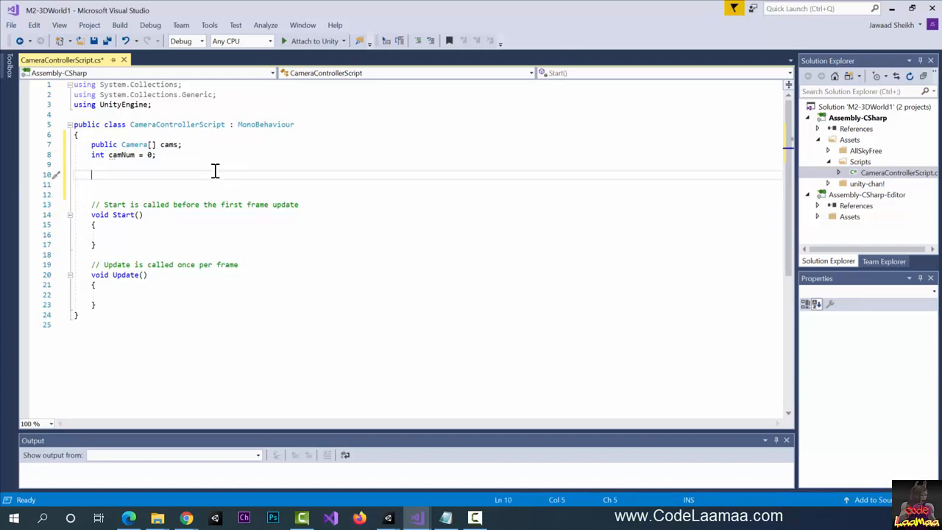
- Add an empty method 'void SetCams()' with its braces
type("vo")
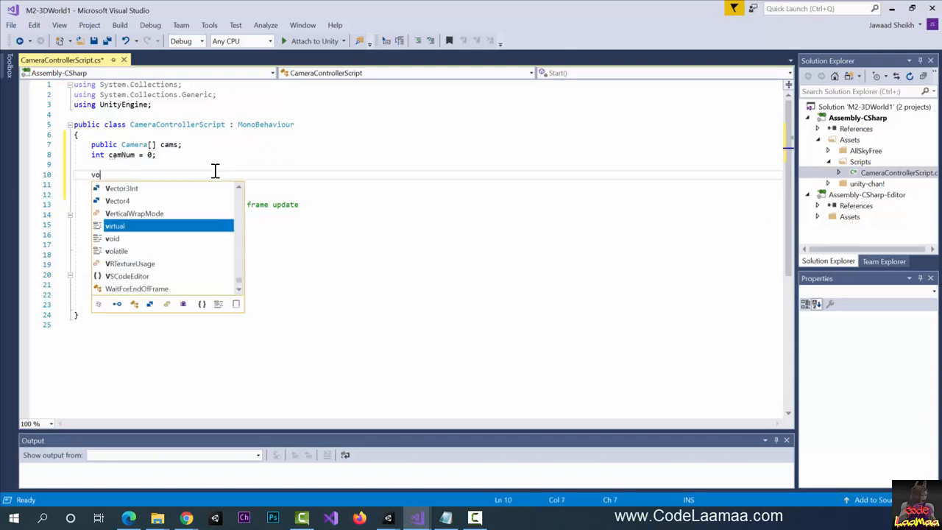
type("id SetCams()")
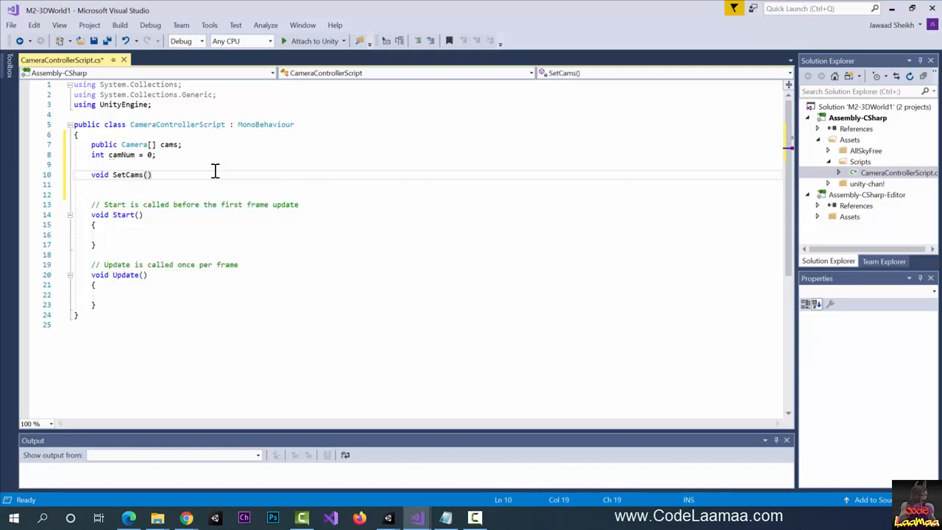
key("Return")
type("{")
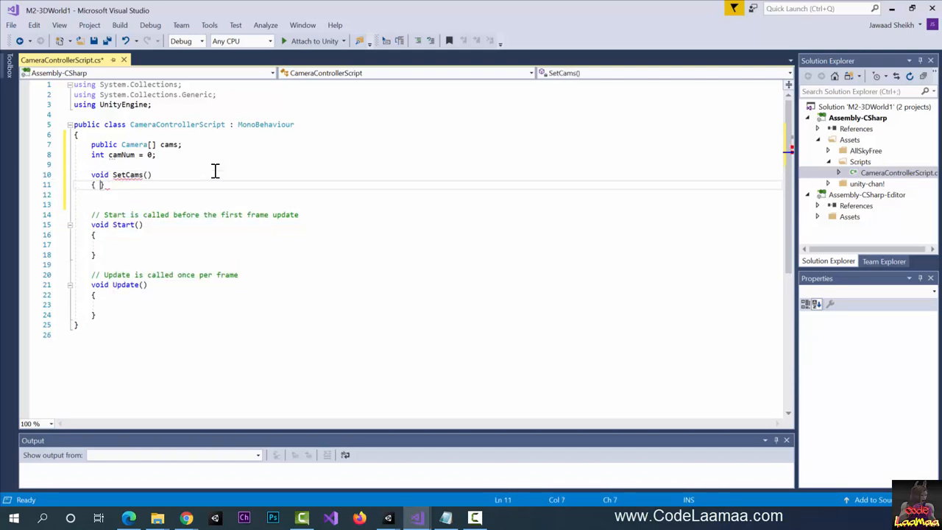
key("Return")
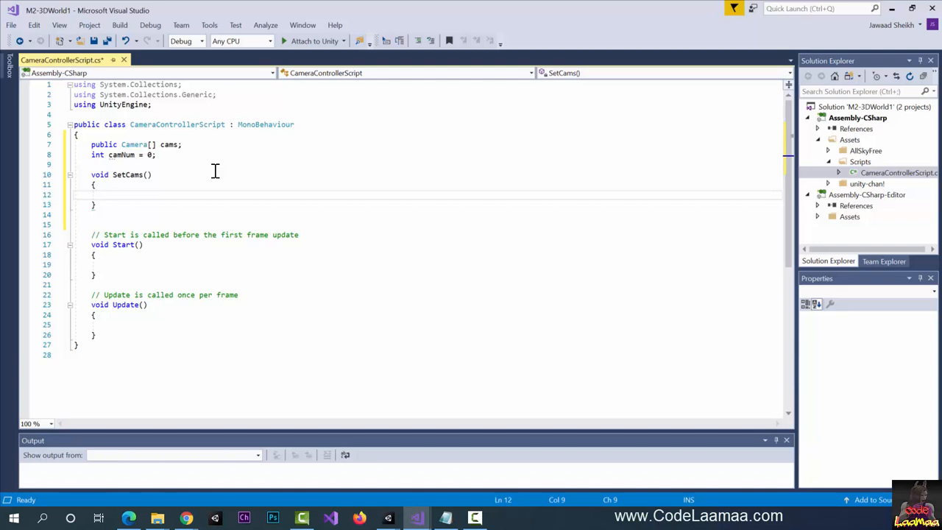
- In SetCams, add 'camNum++;' and 'if(camNum >= cams.Length) camNum = 0;'
type("ca")
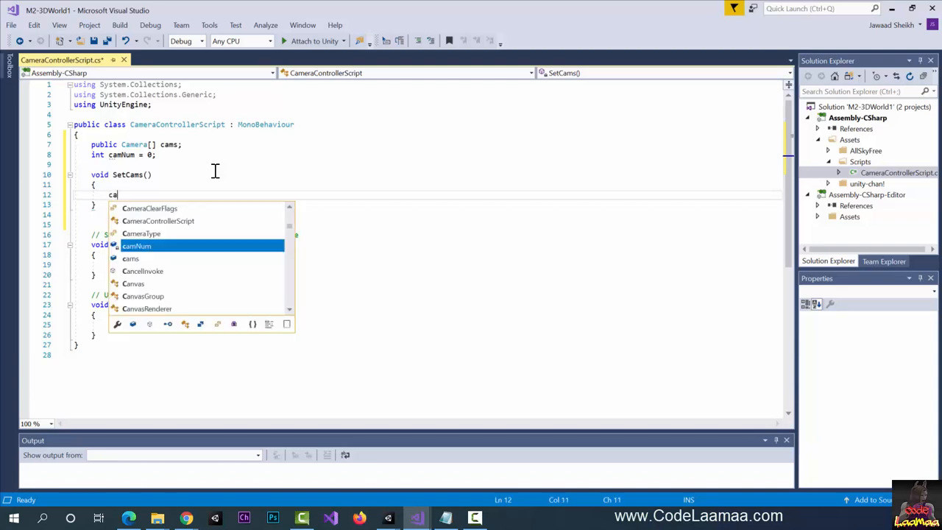
type("mNum++;")
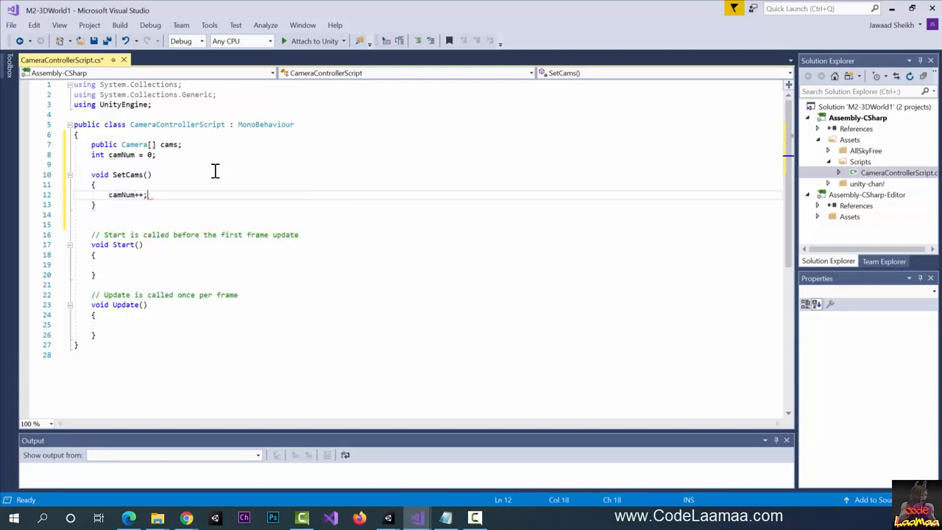
key("Return")
key("Return")
type("if")
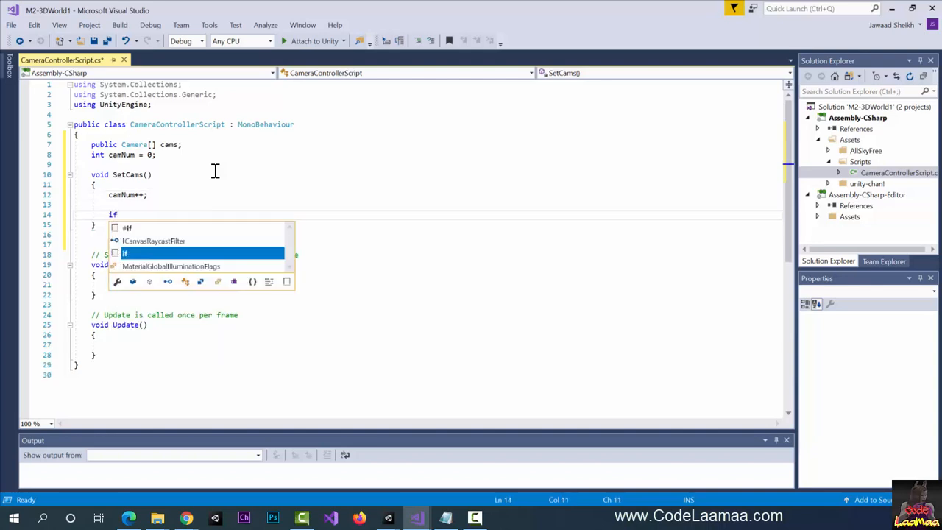
type("(camNum >=")
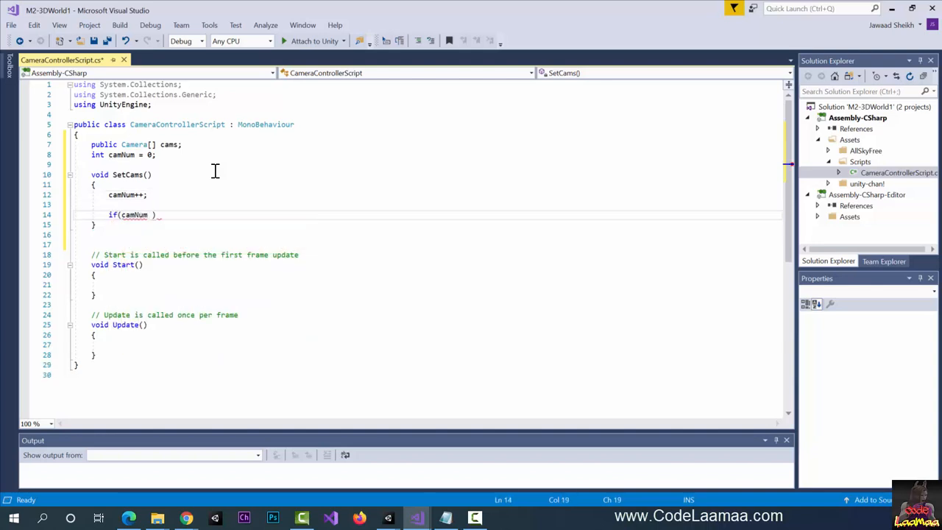
type(" cams.len")
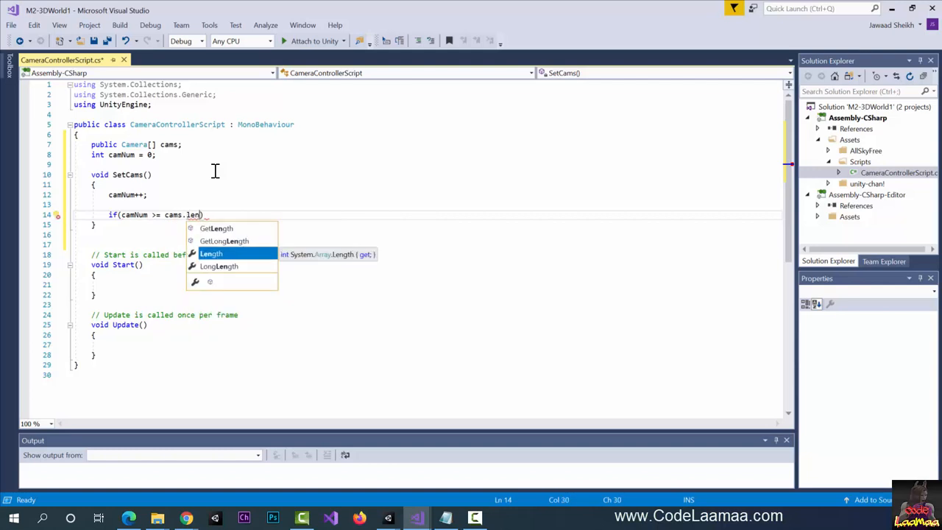
key("Tab")
key("Right")
key("Return")
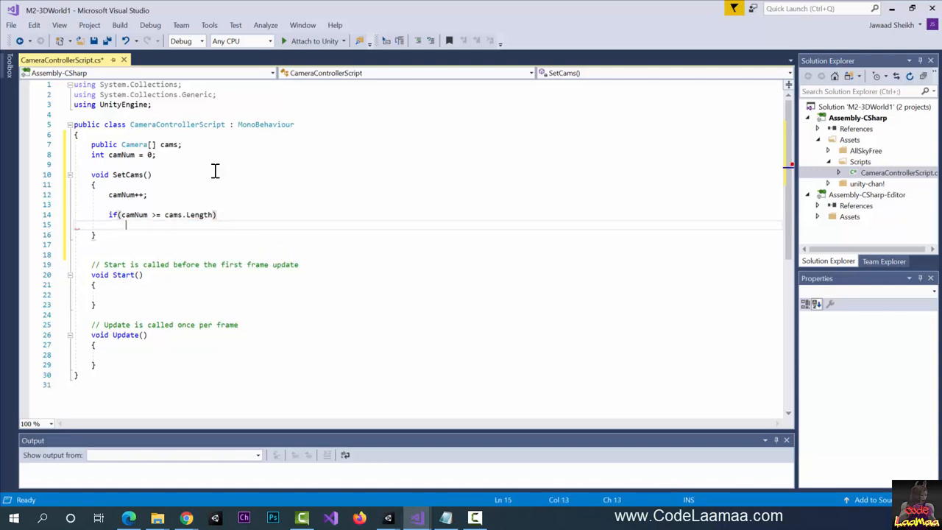
type("cam")
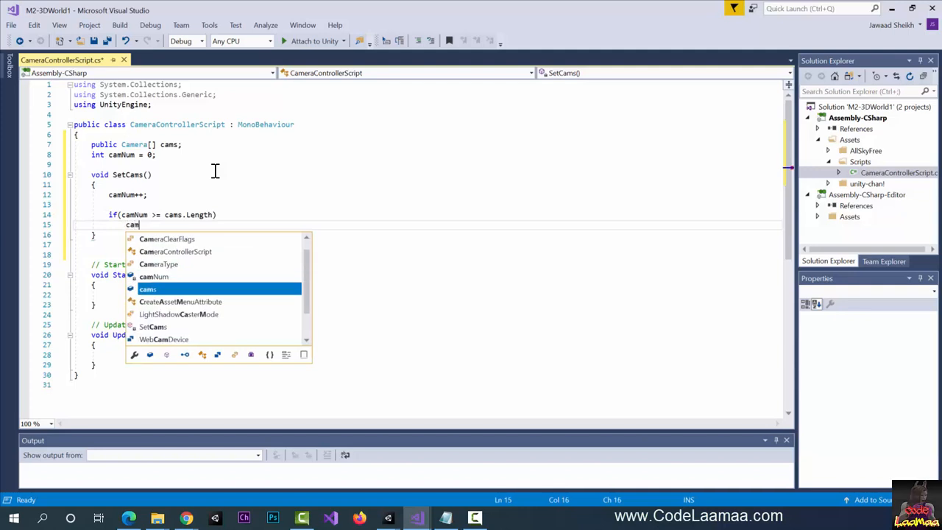
type("Num = ")
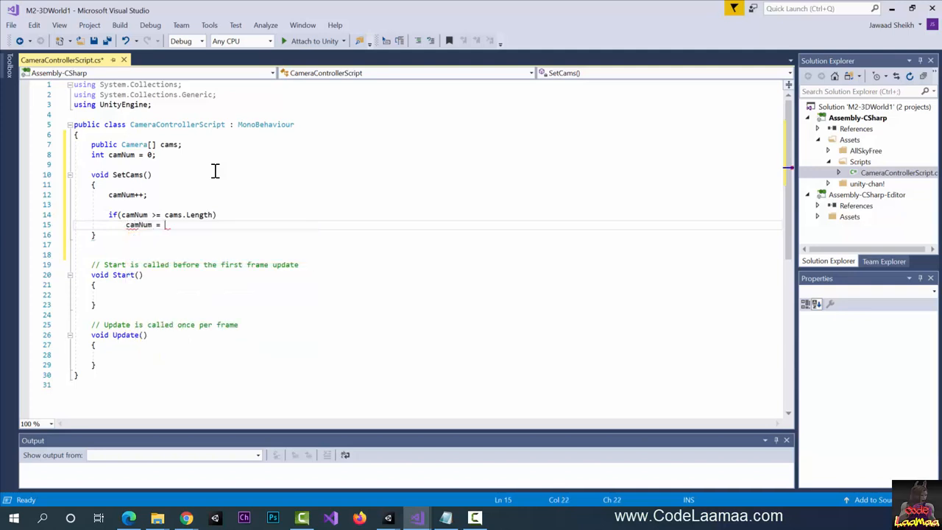
type("0;")
key("Return")
key("Return")
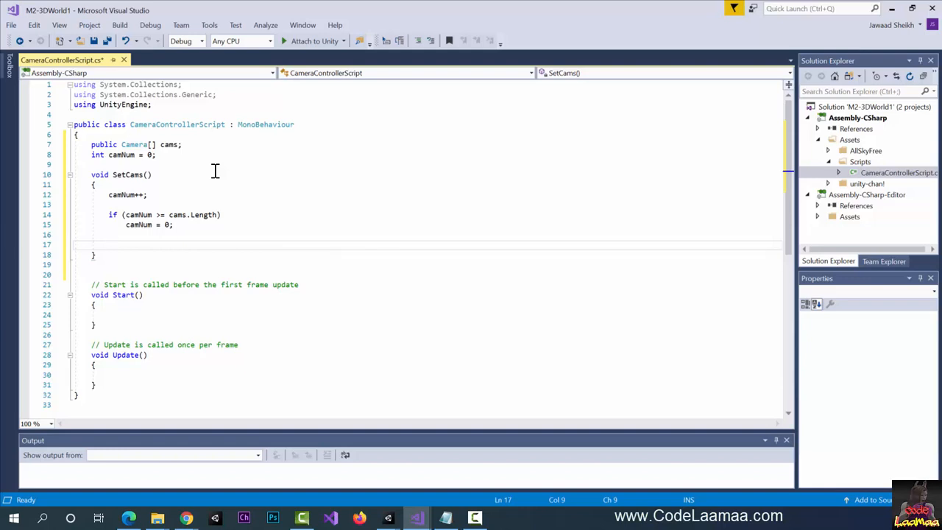
- Add 'foreach( Camera c in cams )' with 'c.enabled = false;' to disable every camera
type("foreach( ")
type("Camera")
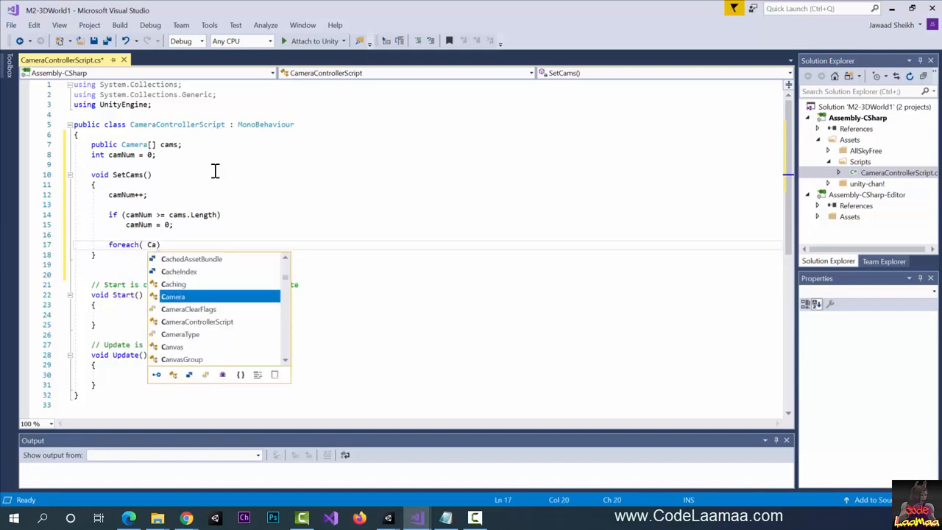
type(" c in ")
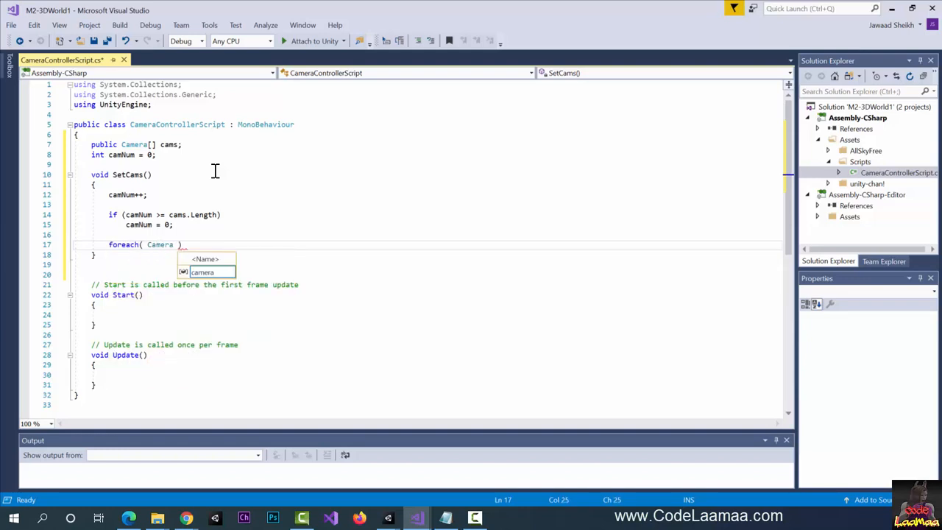
type("cams )")
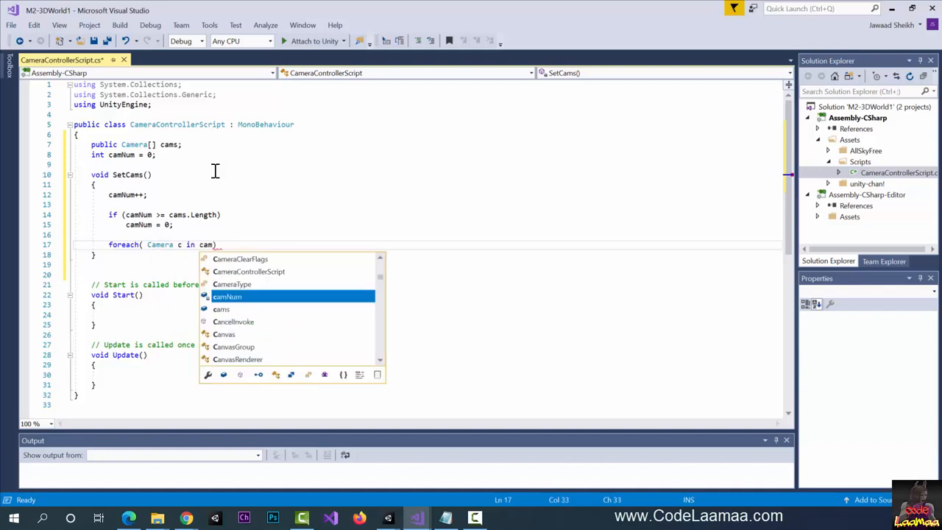
key("Return")
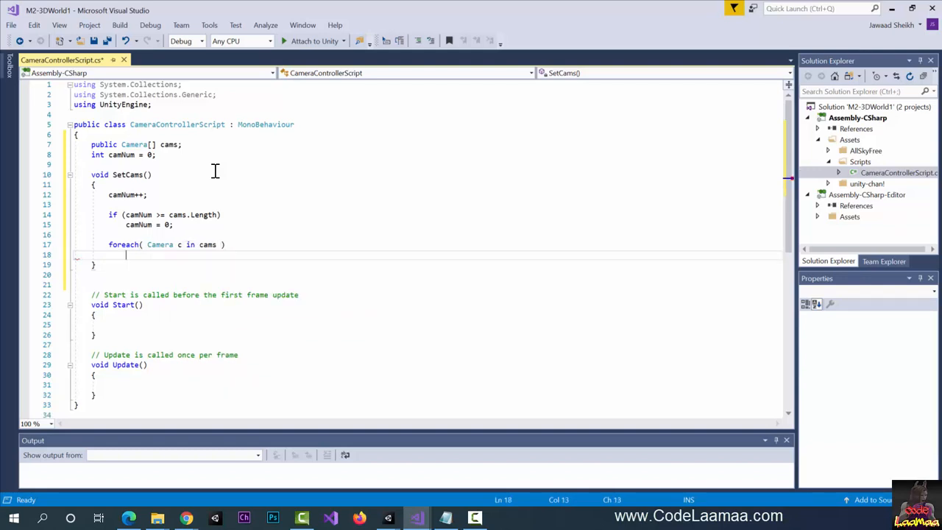
type("c.enabled = false;")
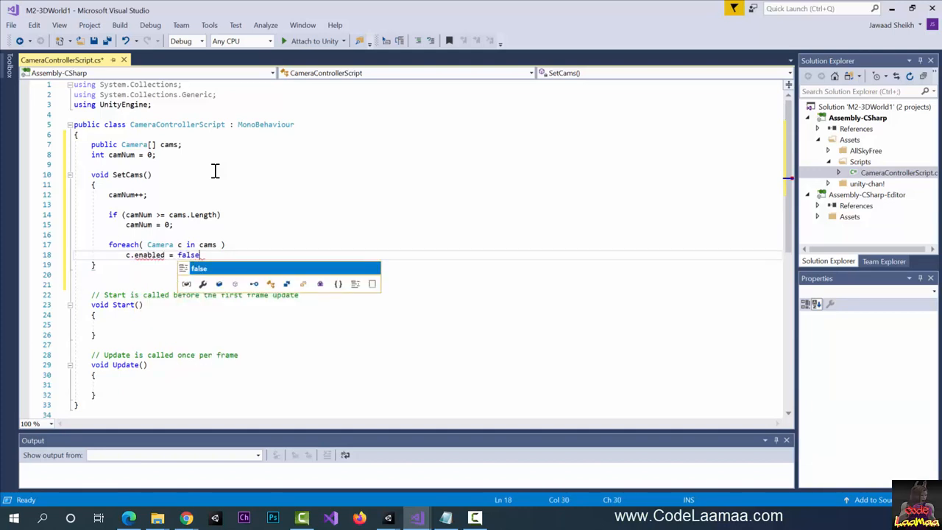
key("Return")
key("Return")
key("Return")
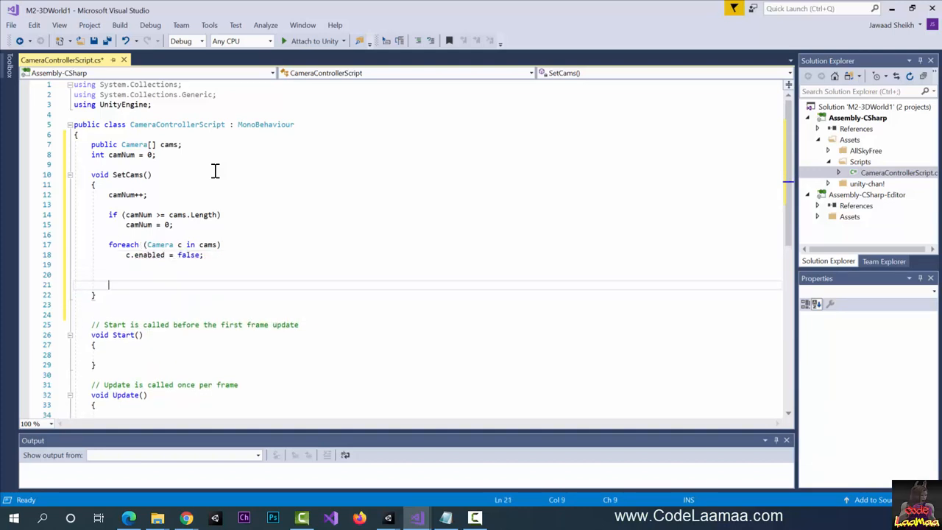
key("Up")
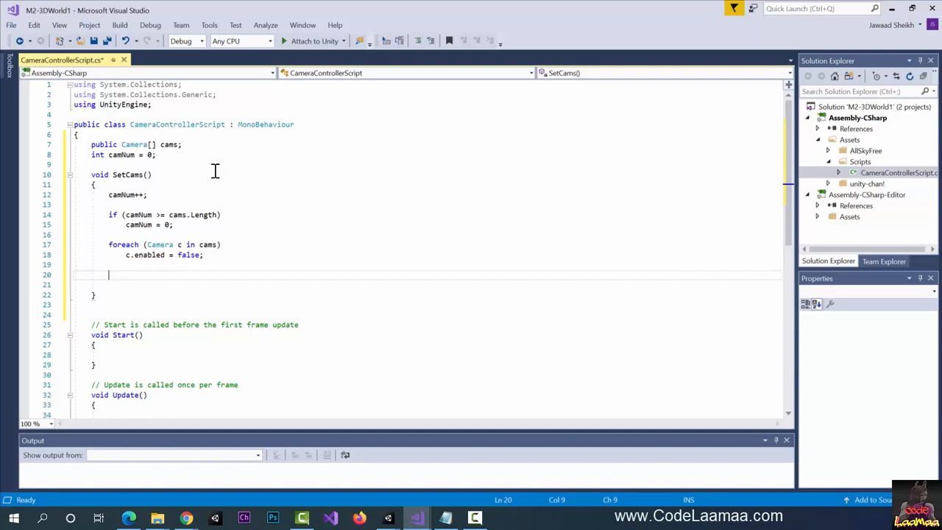
- Enable the current camera with 'cams[camNum].enabled = true;'
type("cams[camnu")
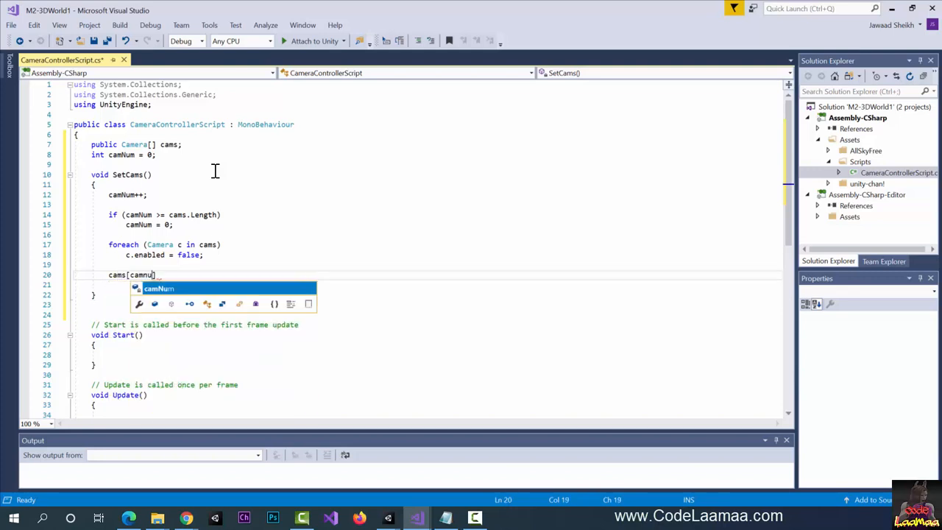
key("Tab")
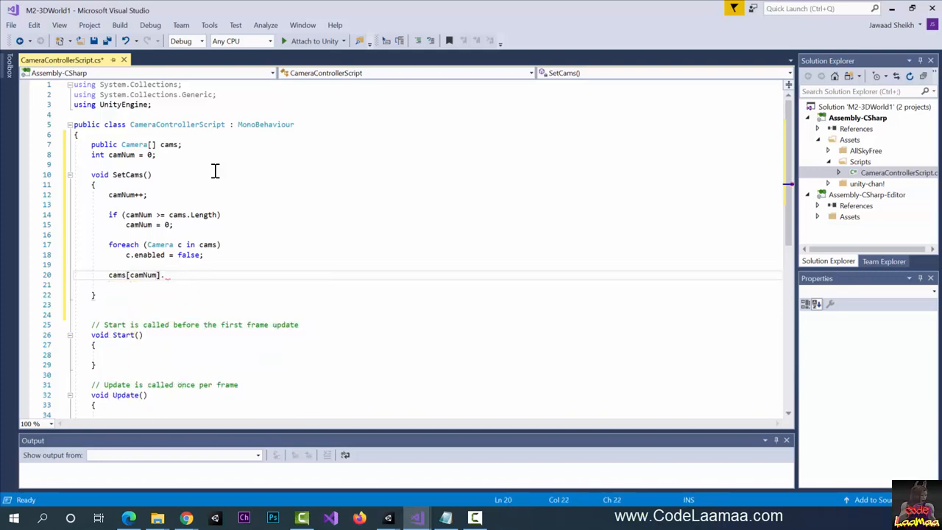
type(".enabled = true;")
scroll(361, 282, "down", 1)
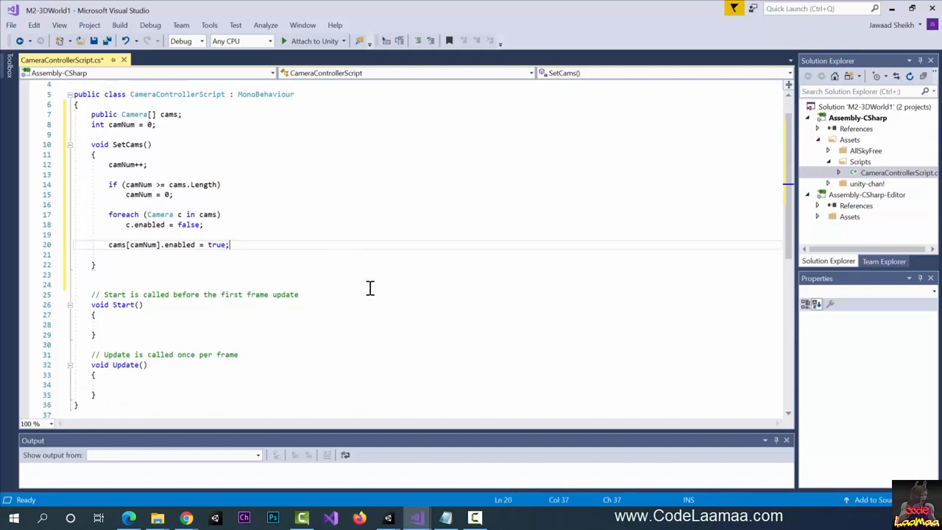
- In Update(), add 'if(Input.GetKeyDown(KeyCode.C))' calling 'SetCams();'
left_click(150, 386)
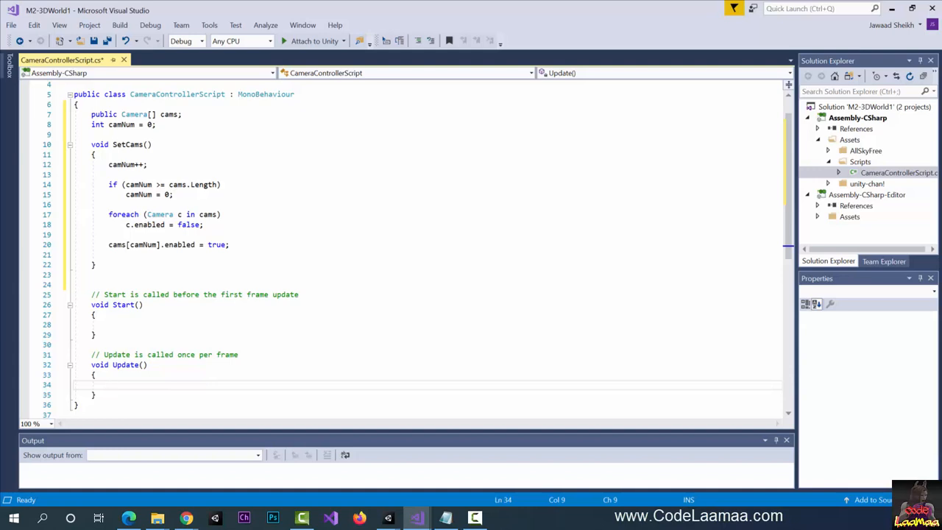
type("if")
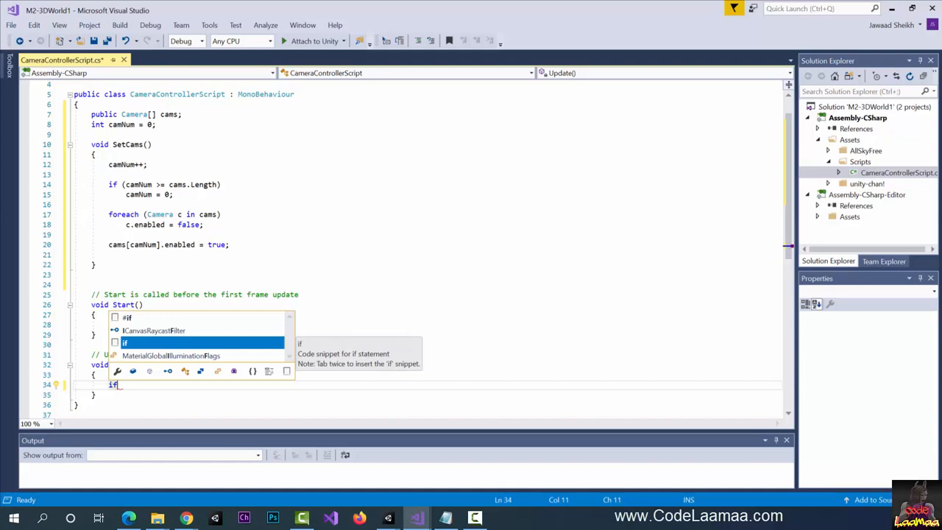
type("(In")
type("put.g")
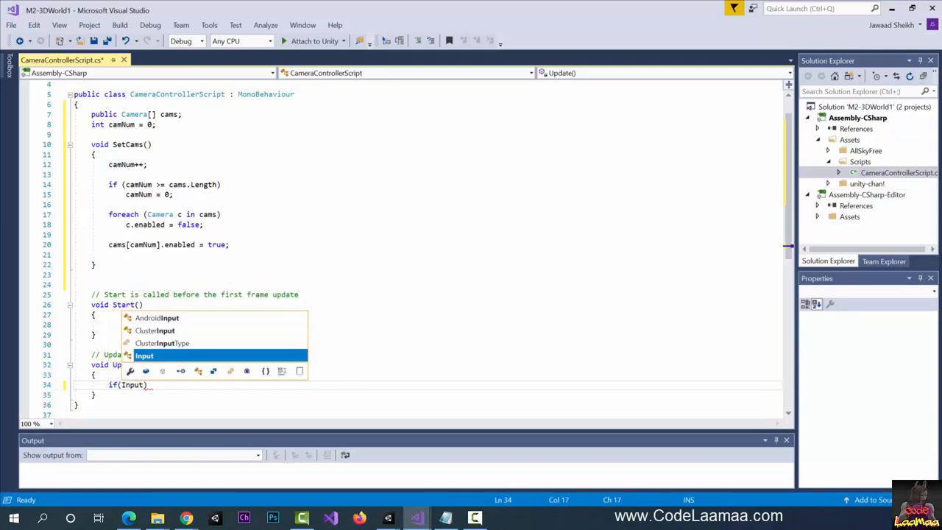
type("etKeyD")
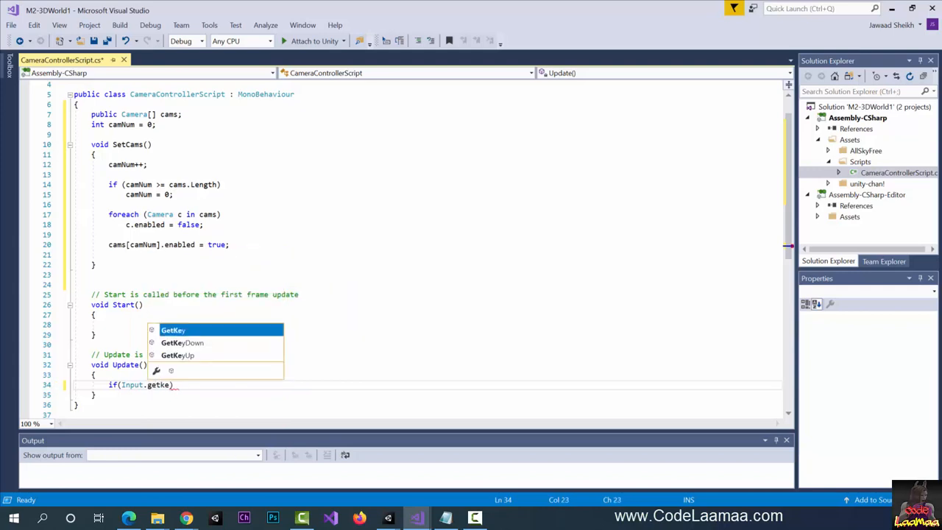
key("Tab")
type("(keyco")
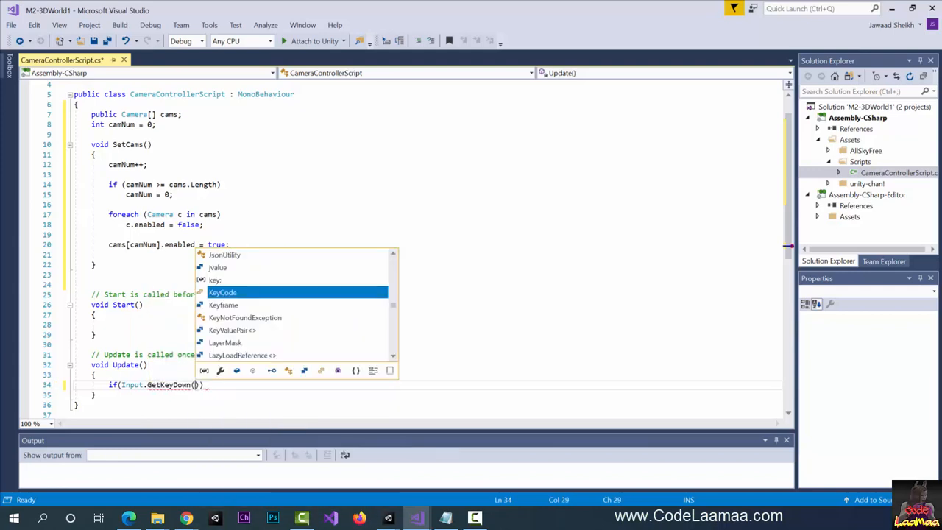
key("Tab")
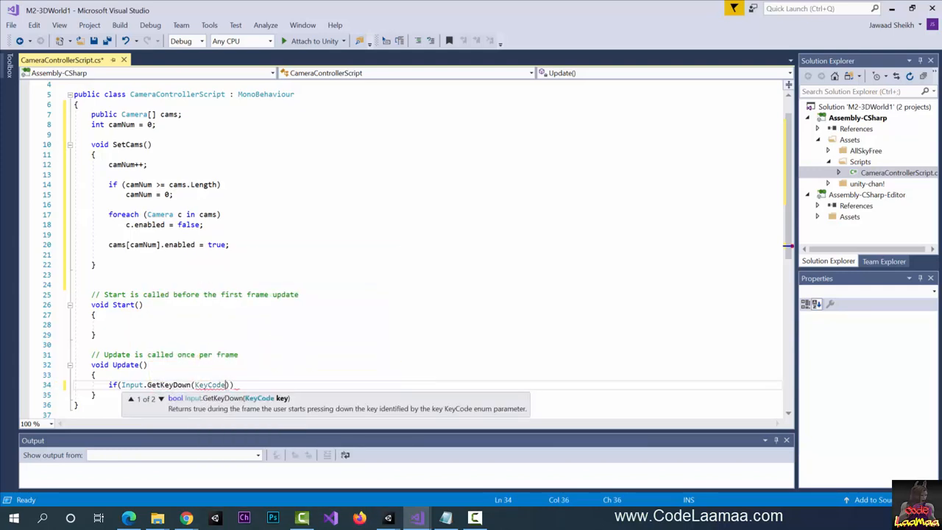
type(".C")
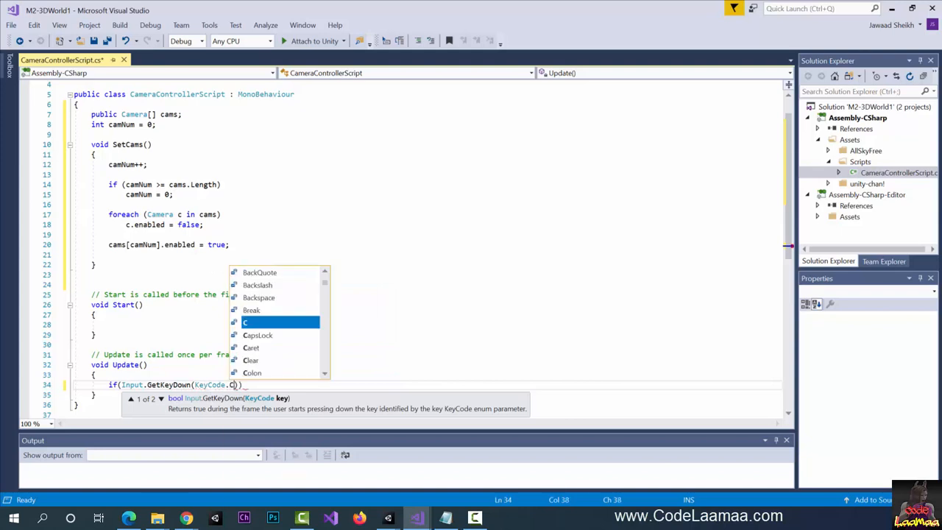
type("))")
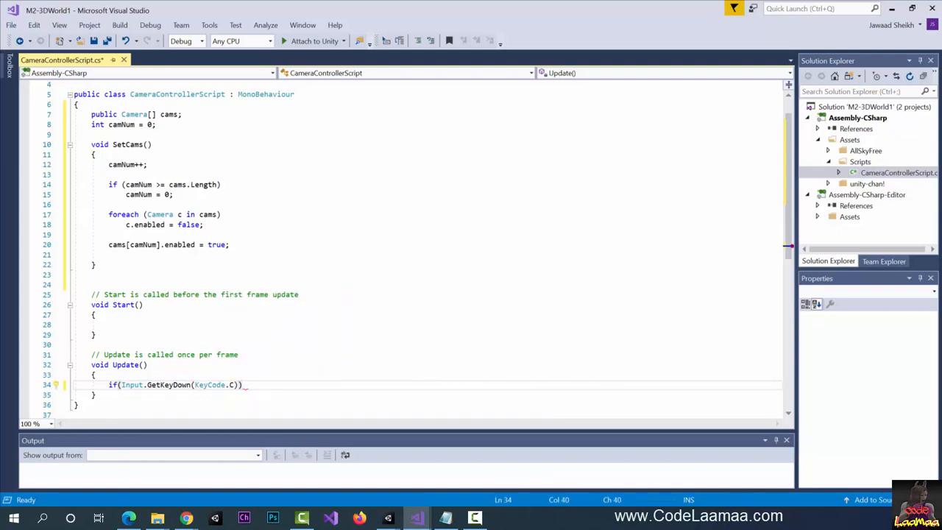
key("Return")
type("setca")
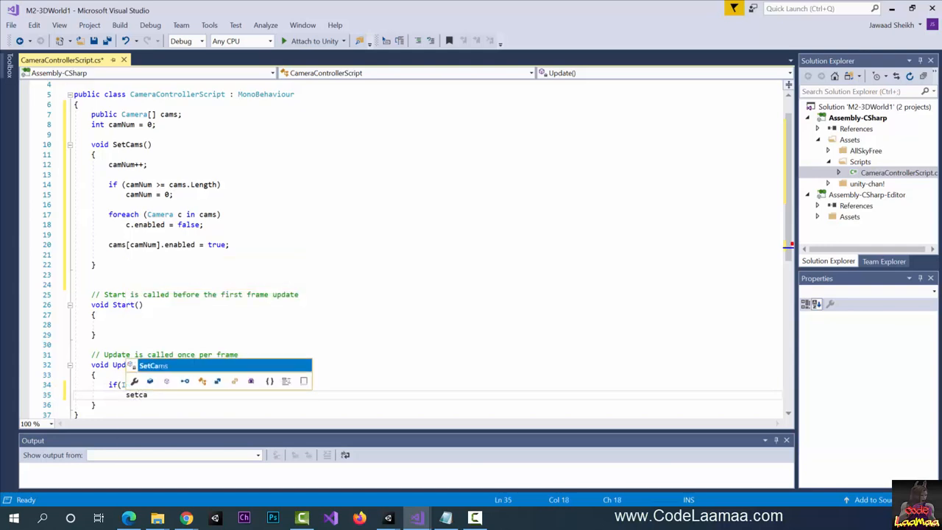
key("Tab")
type("();")
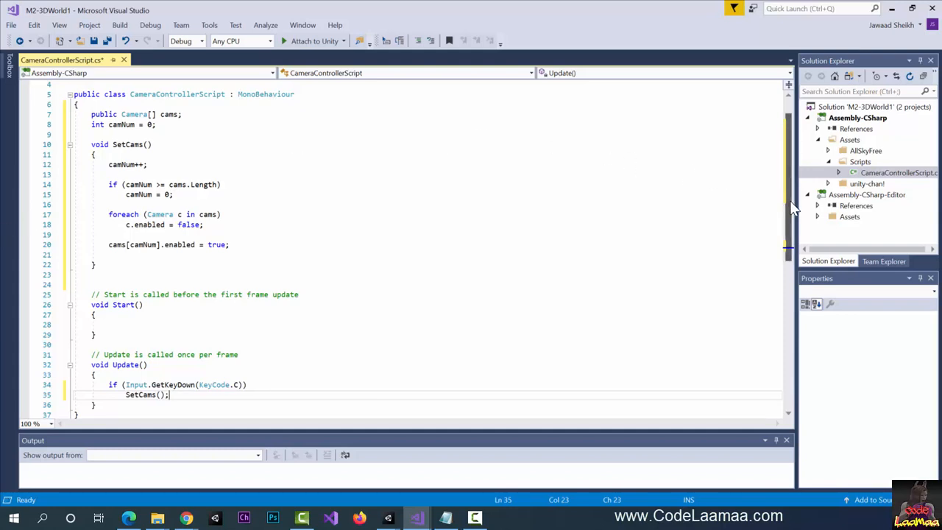
- Save CameraControllerScript
scroll(790, 200, "down", 1)
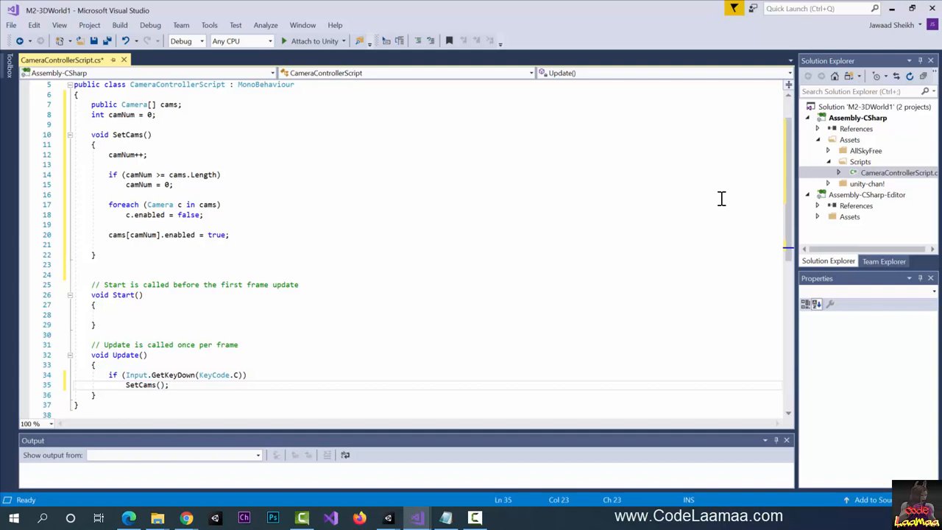
left_click(594, 203)
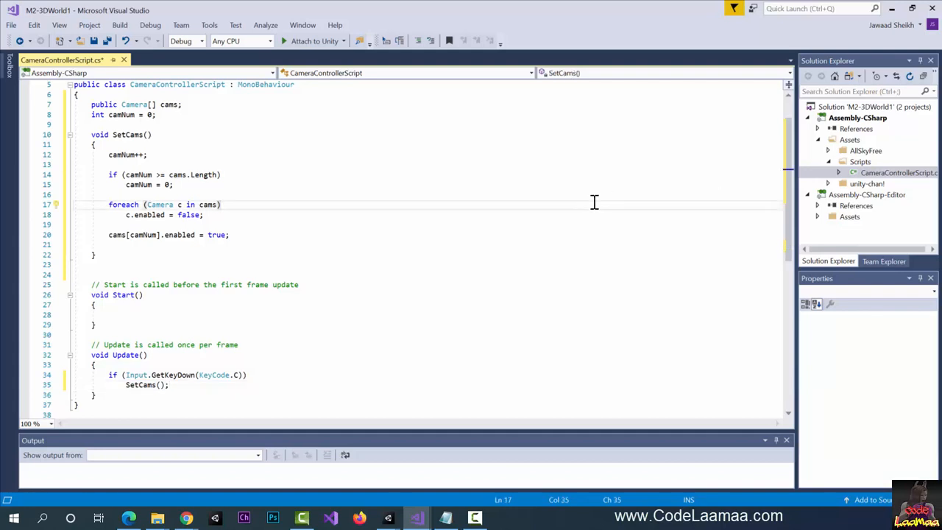
key("ctrl+s")
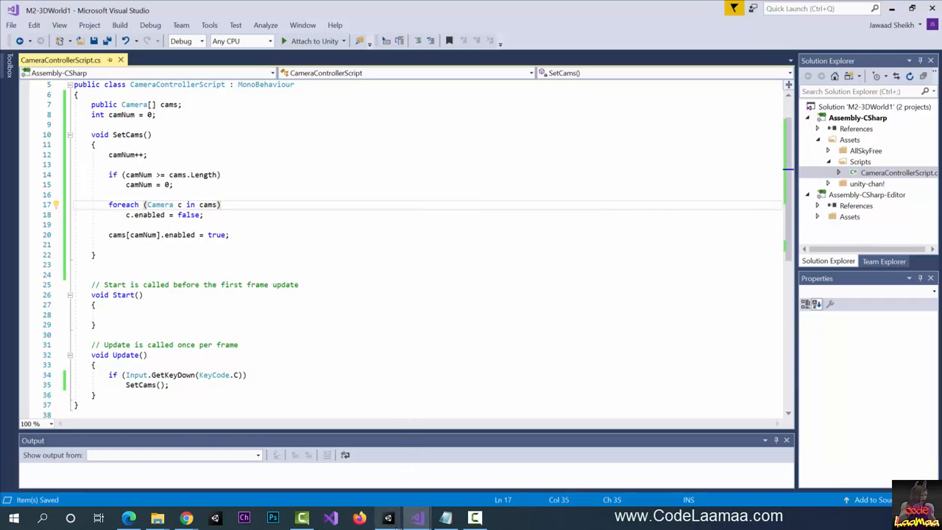
- In Unity, create an empty GameObject named CameraController
mouse_move(394, 524)
left_click(430, 500)
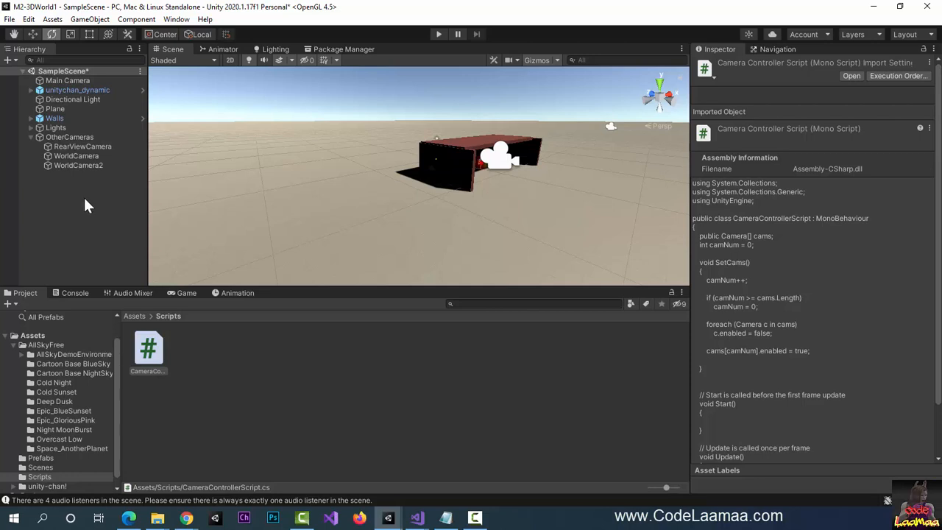
left_click(104, 20)
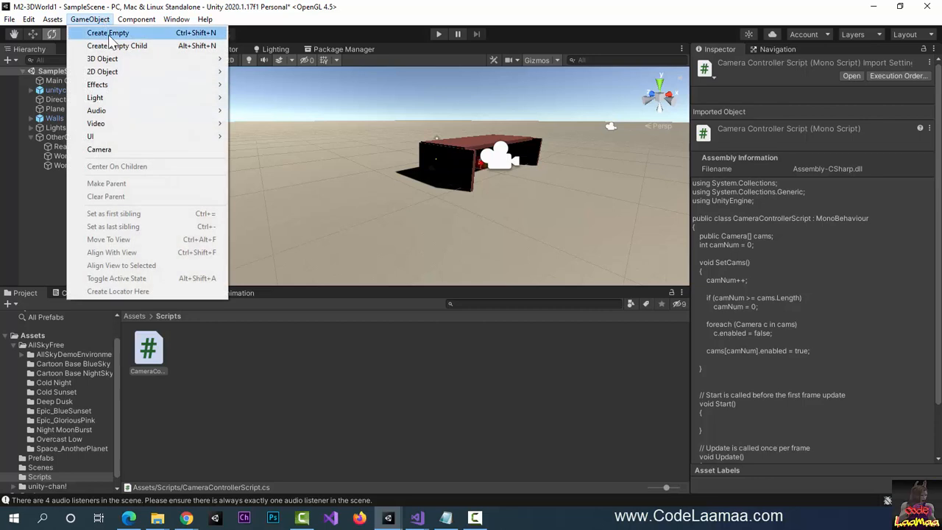
left_click(109, 33)
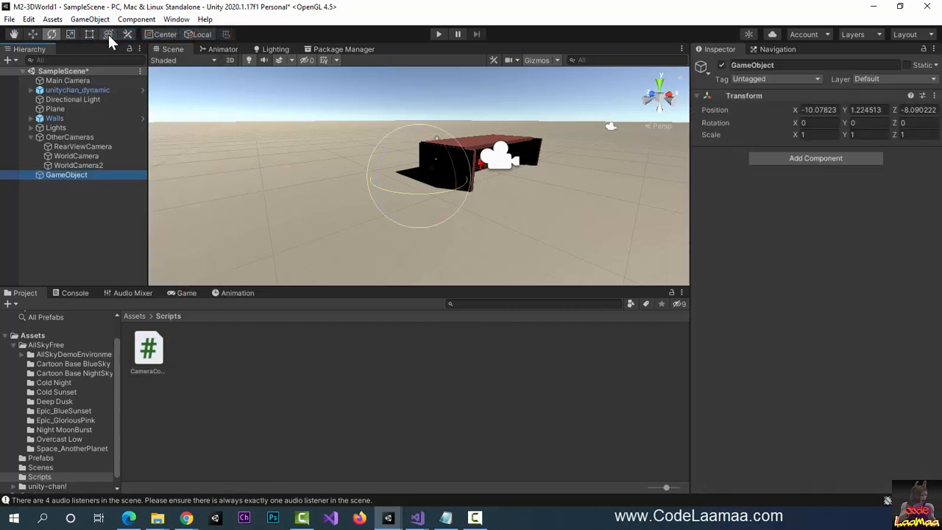
left_click(792, 65)
type("Cmer")
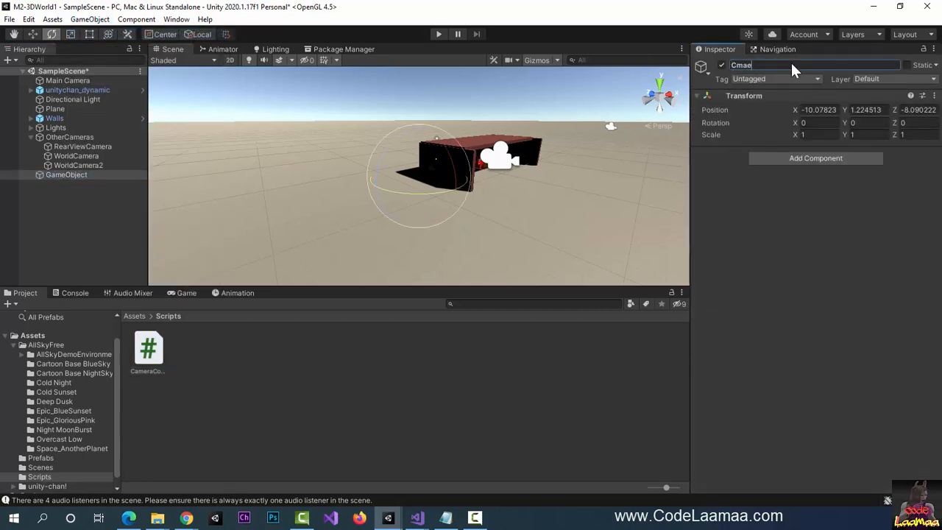
key("BackSpace")
key("BackSpace")
key("BackSpace")
type("ameraCo")
key("Return")
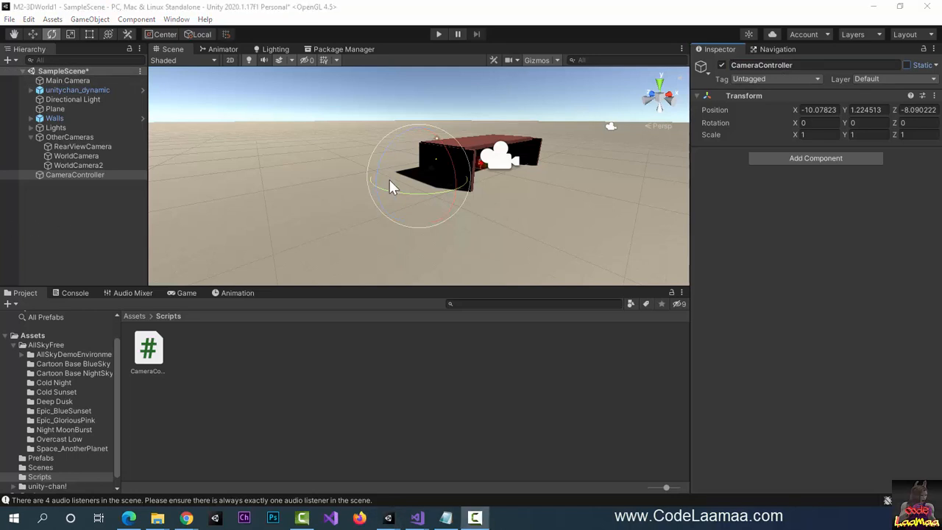
- Add the Camera Controller Script component to CameraController via a 'camera' search
left_click(39, 175)
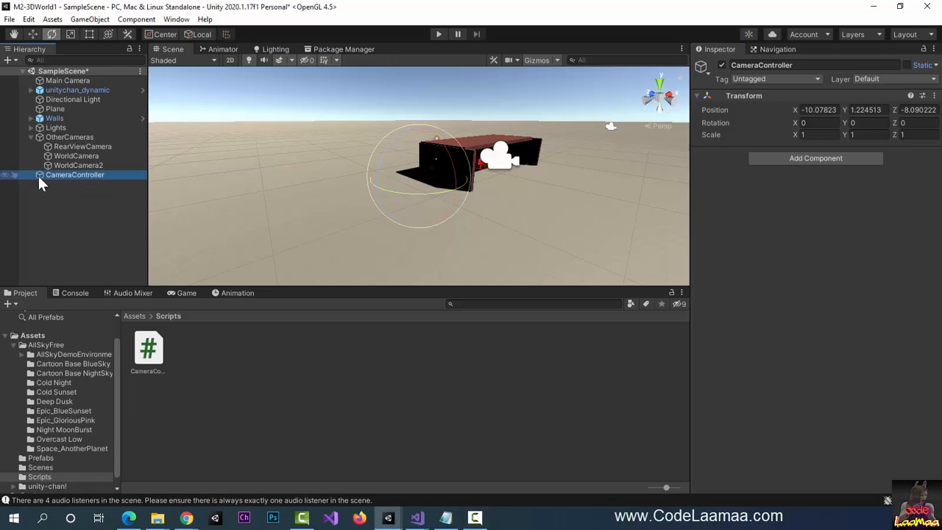
left_click(822, 157)
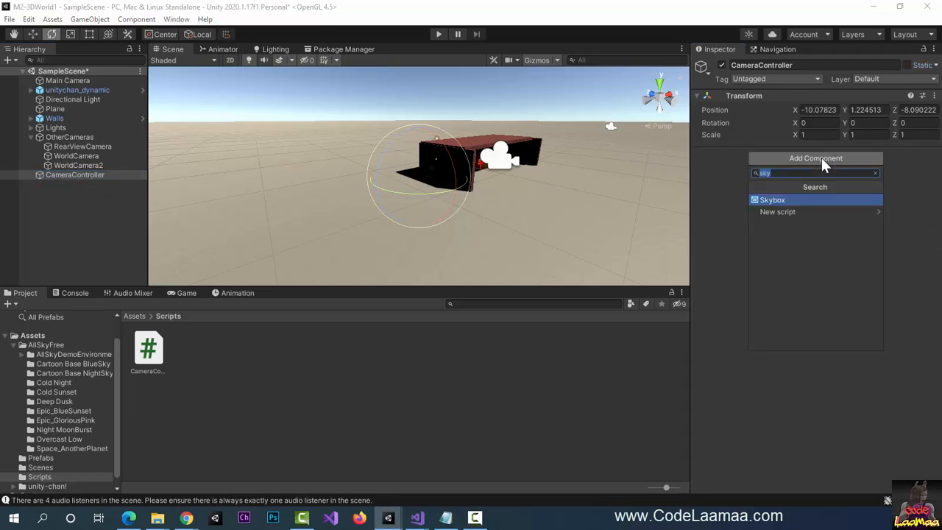
type("camera")
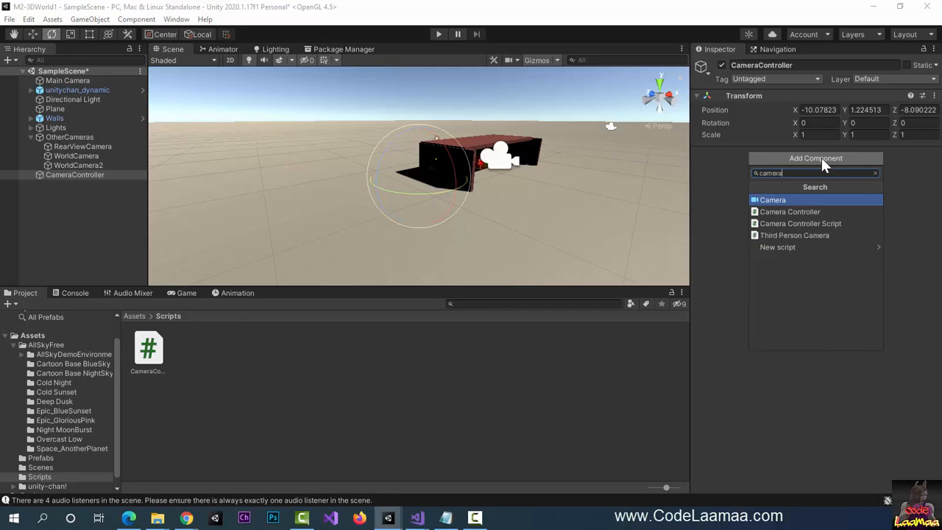
key("Down")
key("Down")
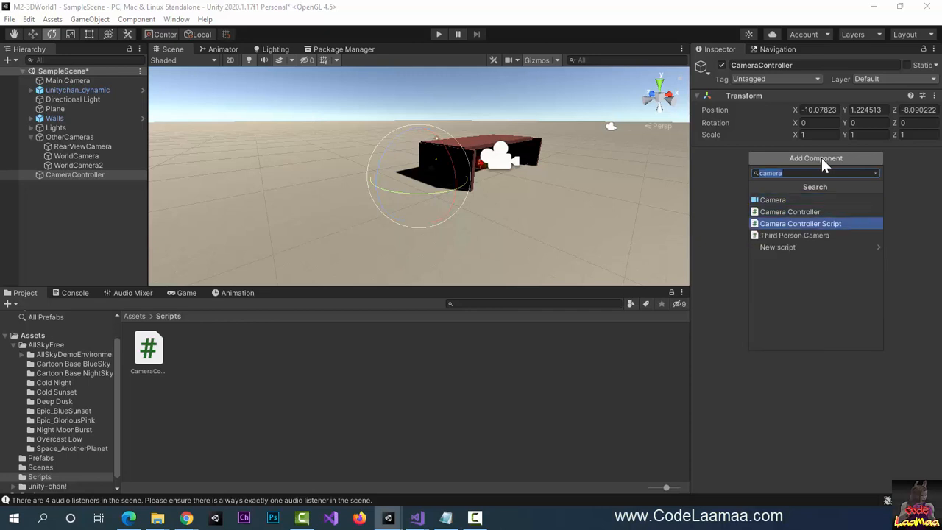
left_click(796, 224)
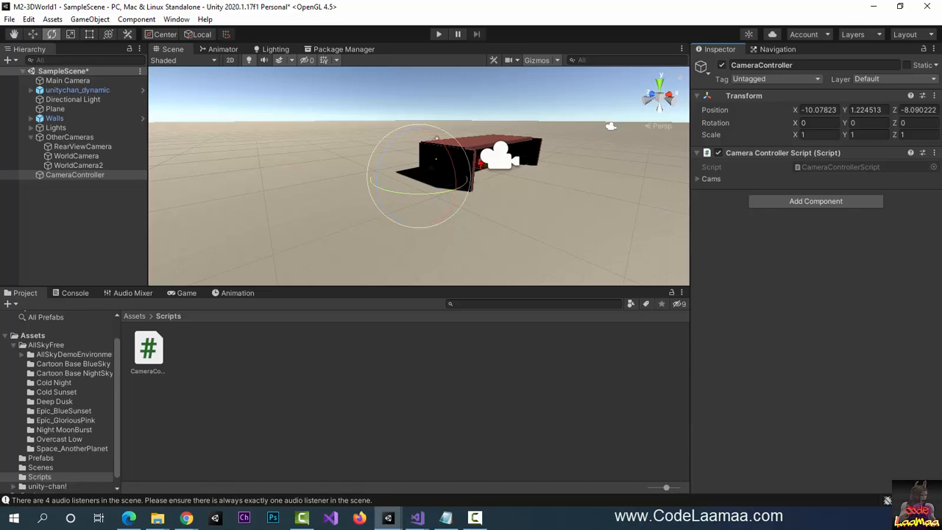
key("alt+Tab")
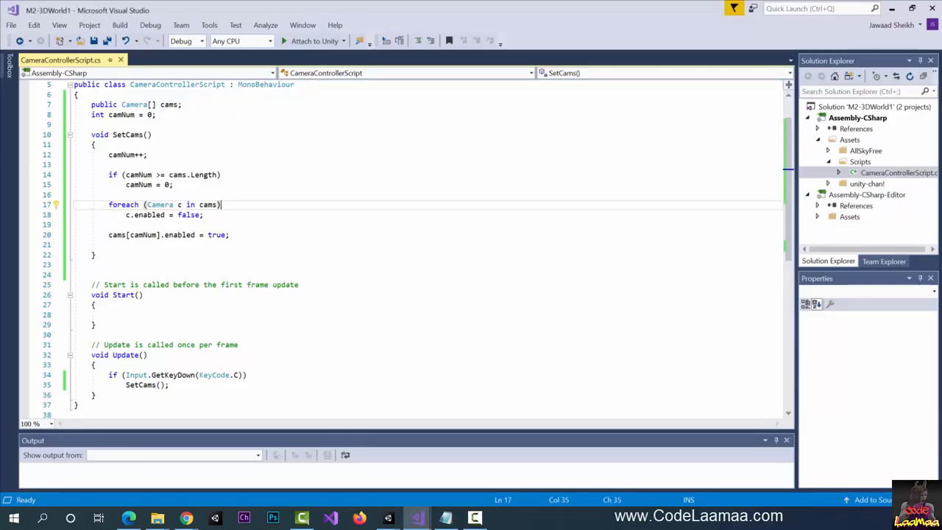
left_click_drag(88, 105, 197, 107)
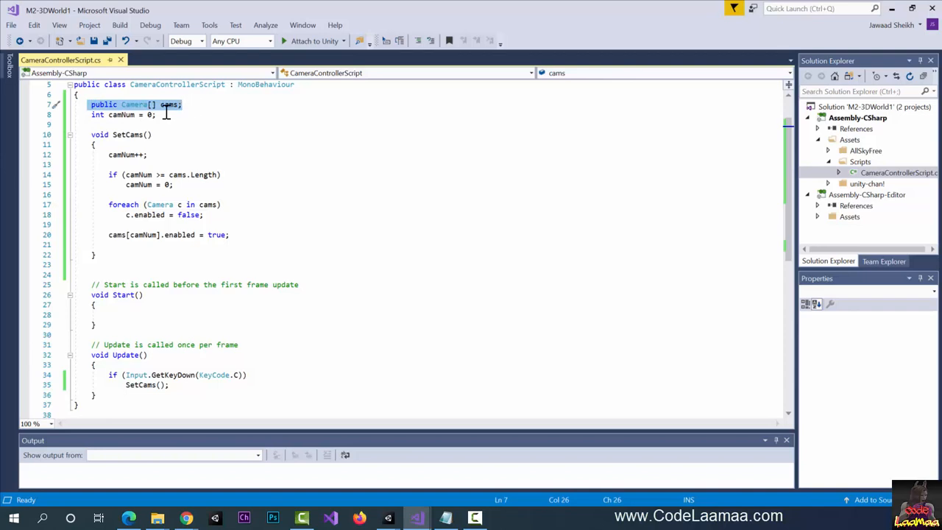
left_click(891, 9)
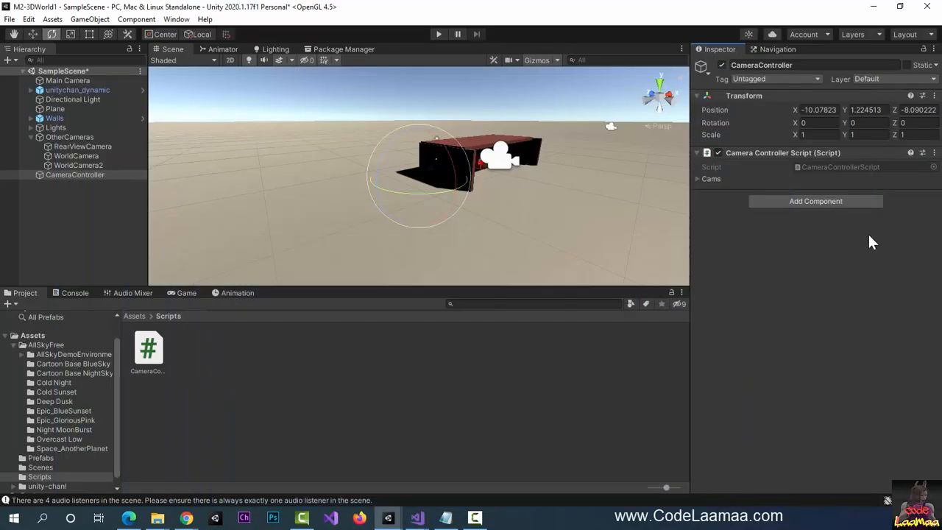
- Expand the Cams list and set its size to 4
left_click(698, 181)
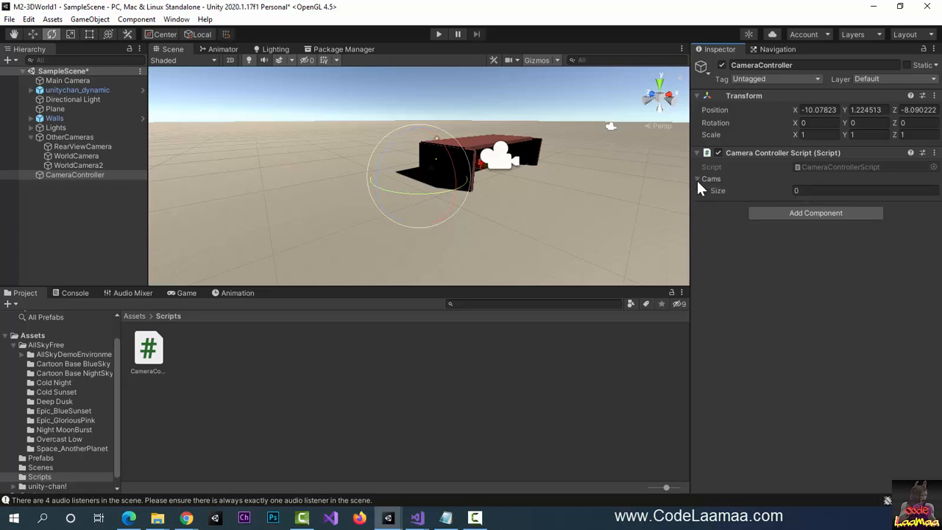
left_click(852, 190)
type("4")
key("Return")
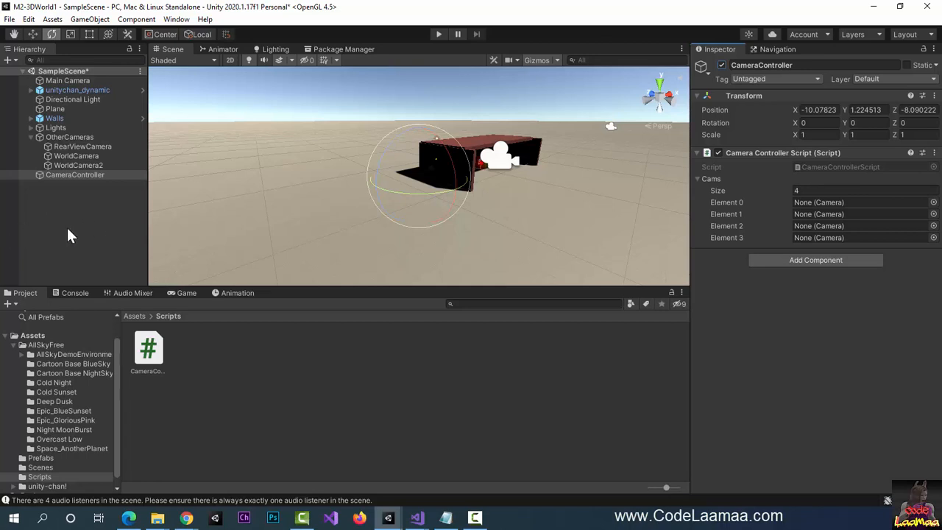
- Assign Main Camera, RearViewCamera, WorldCamera and WorldCamera2 to Cams Elements 0–3
left_click(69, 81)
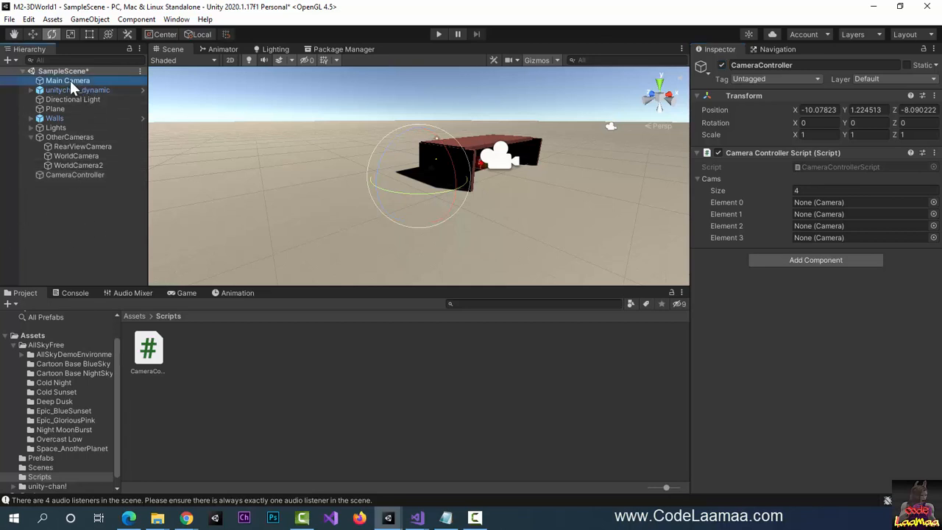
left_click_drag(70, 80, 820, 202)
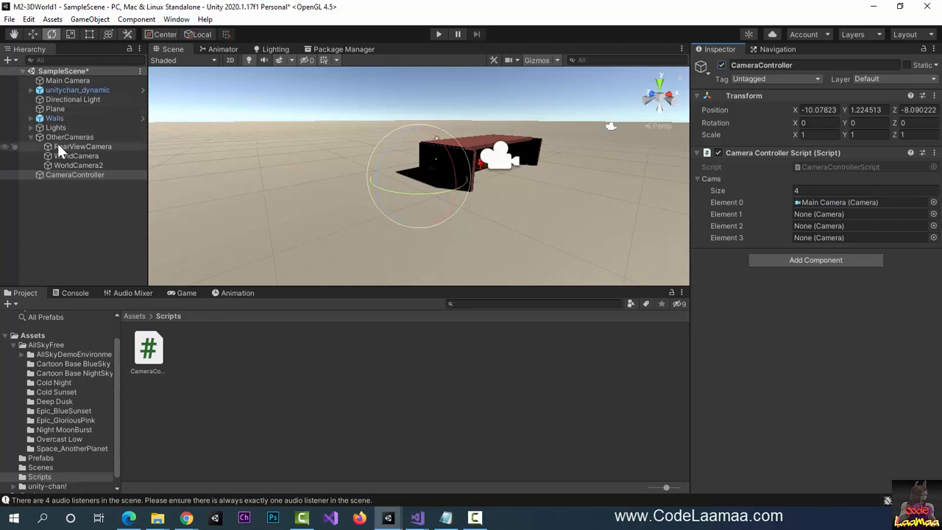
left_click_drag(59, 147, 803, 213)
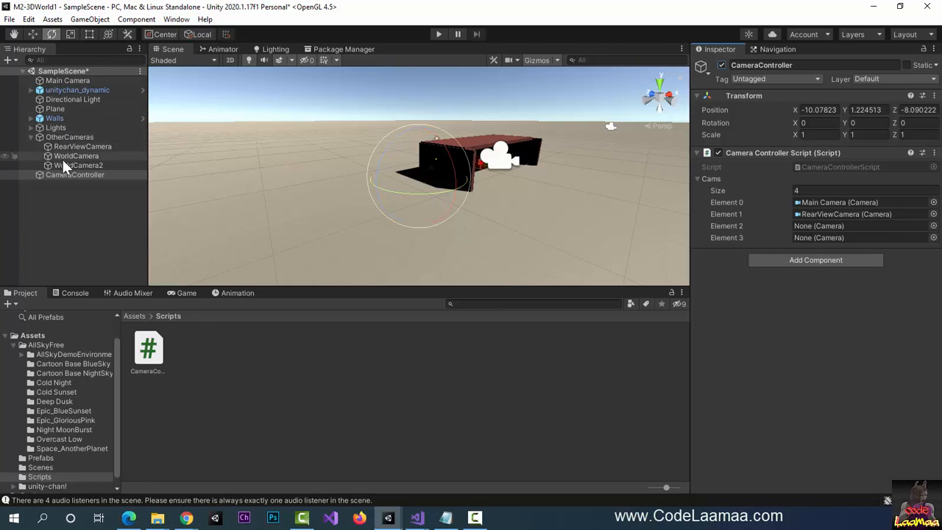
left_click_drag(63, 157, 797, 226)
left_click_drag(66, 167, 802, 234)
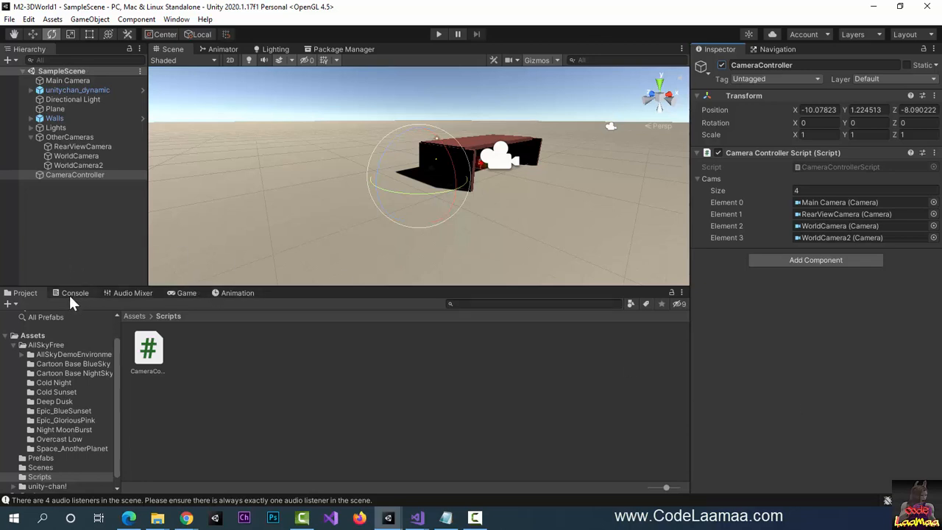
- Play the scene in the Game view and press C eight times to cycle cameras
left_click(182, 294)
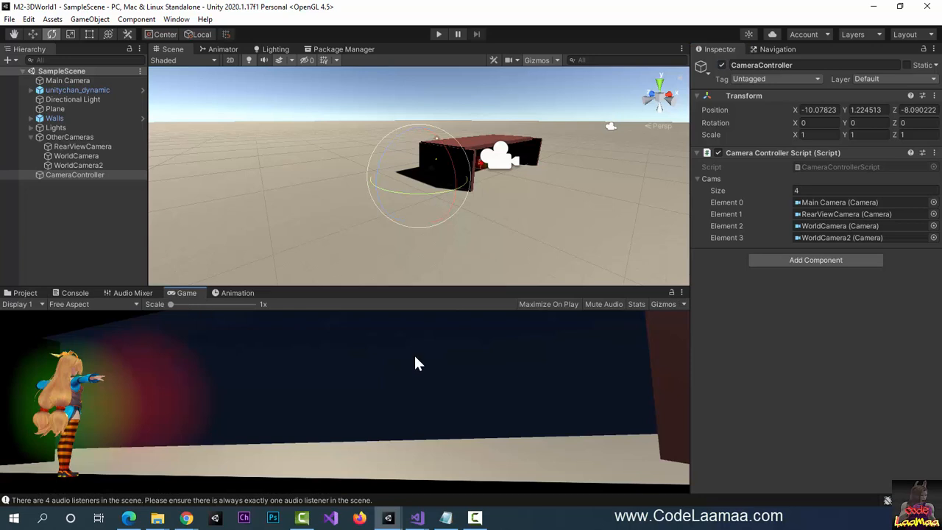
left_click(437, 34)
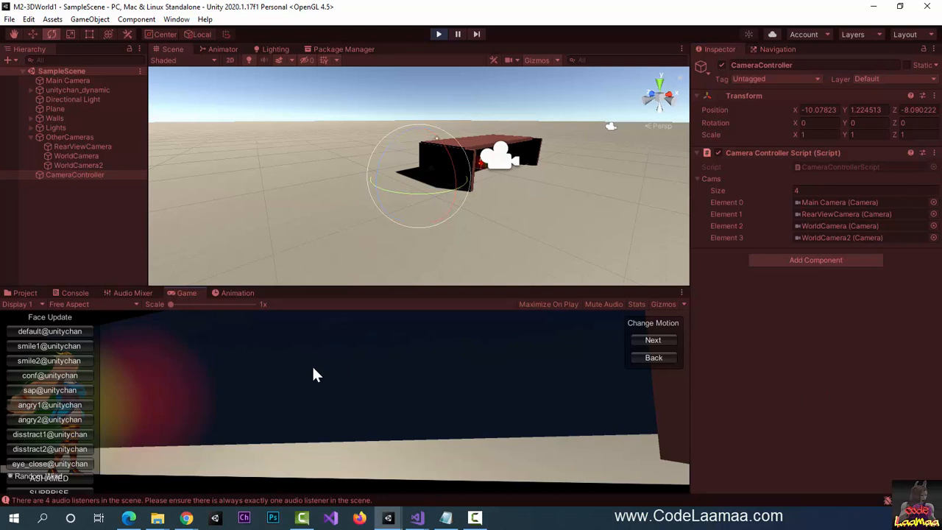
key("c")
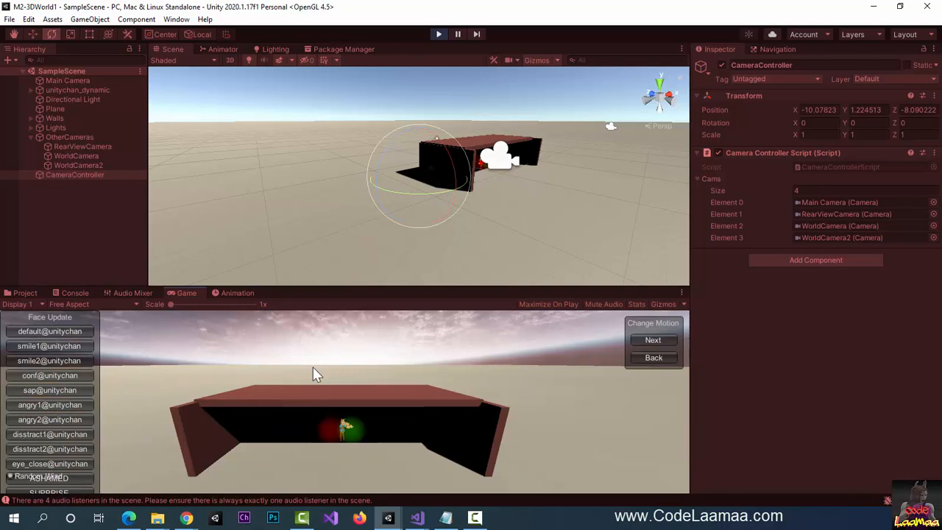
key("c")
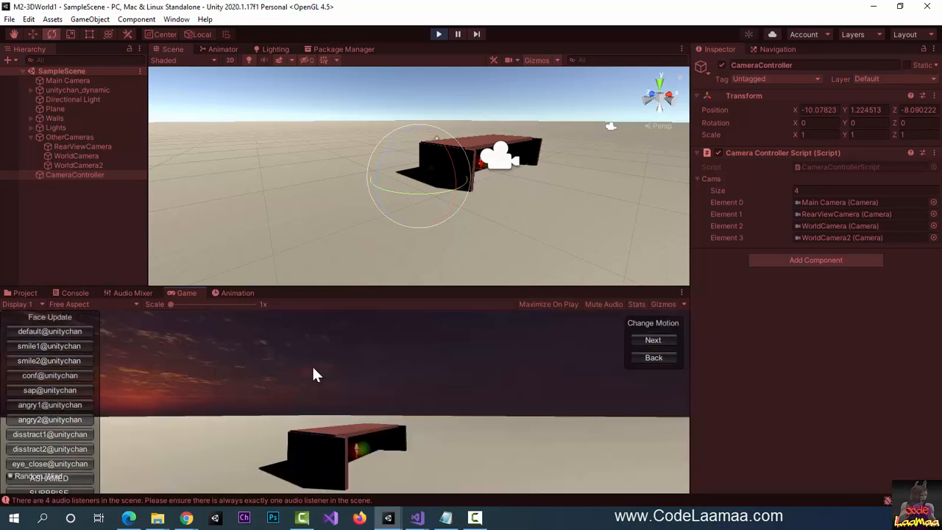
key("c")
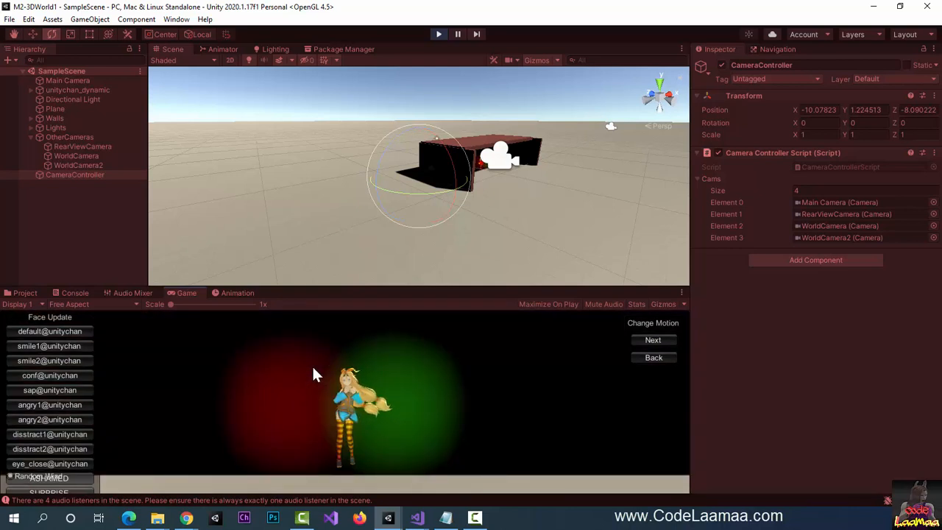
key("c")
key("c")
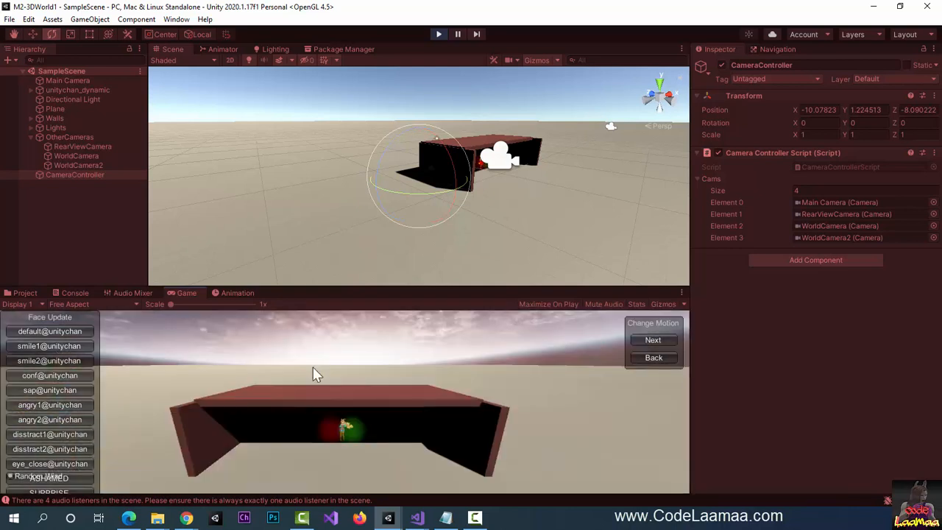
key("c")
key("c")
key("c")
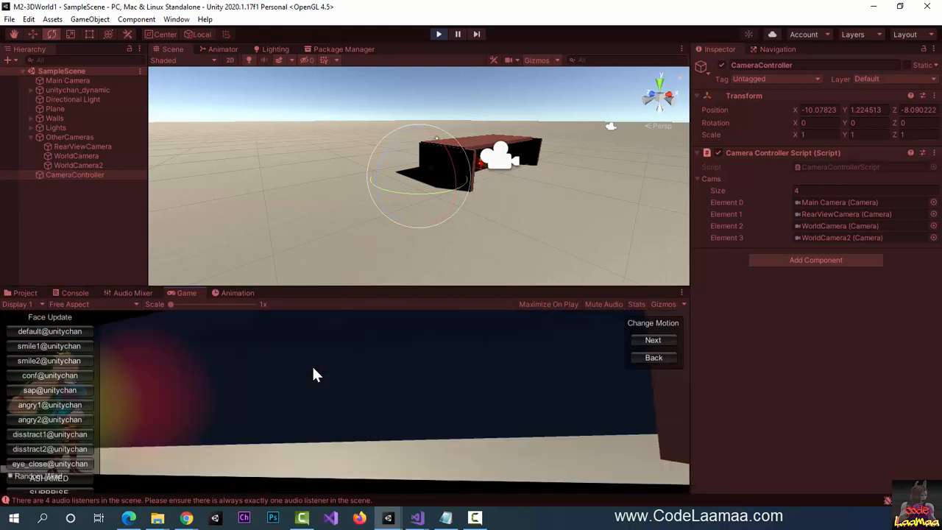
key("c")
key("c")
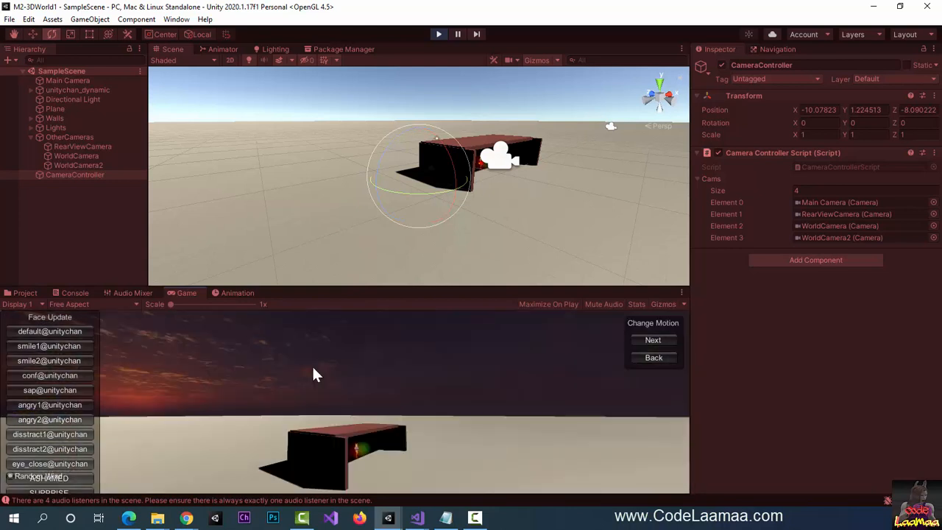
key("c")
key("c")
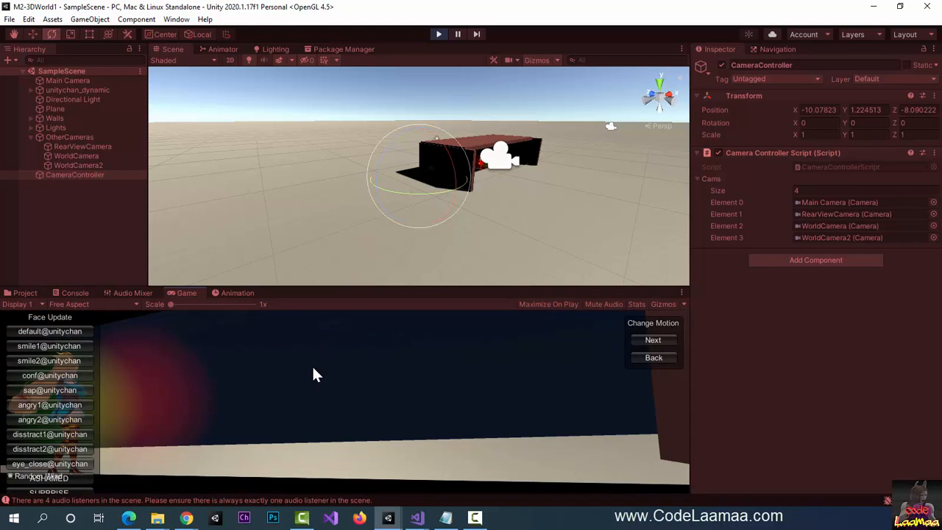
key("c")
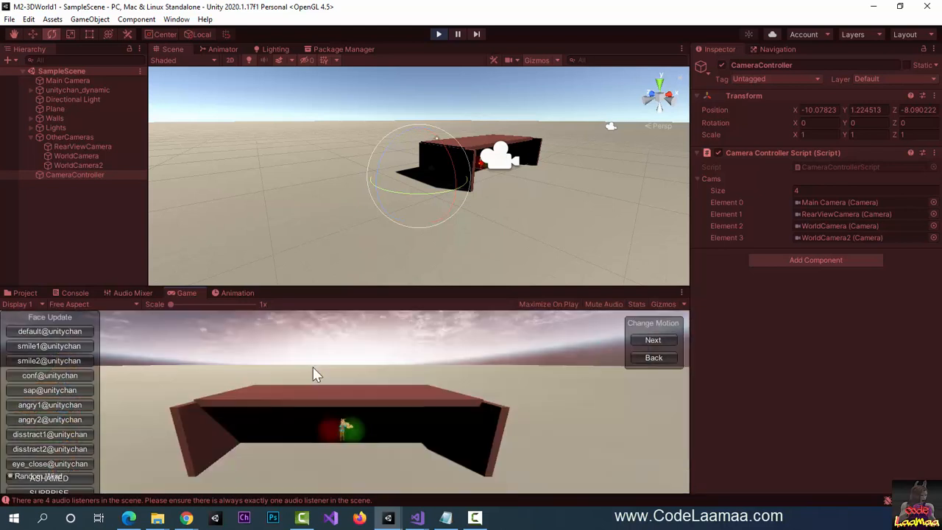